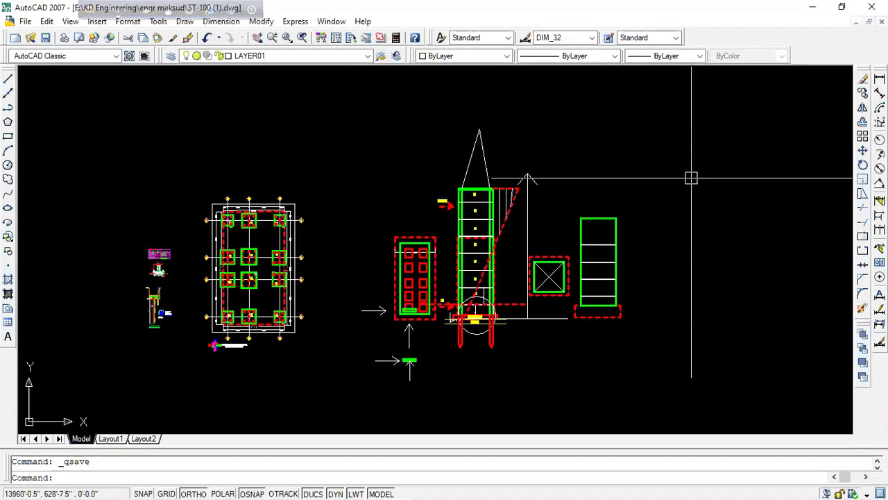
- Crossing-select the tower elevation and its footing details, including the right-hand drawings
scroll(659, 201, "down", 2)
scroll(463, 271, "up", 1)
scroll(479, 271, "up", 2)
scroll(484, 269, "up", 2)
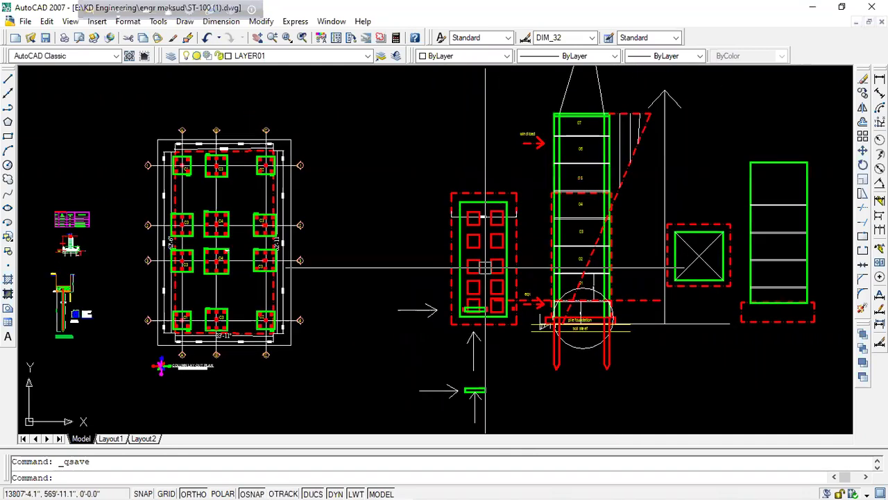
scroll(479, 222, "down", 1)
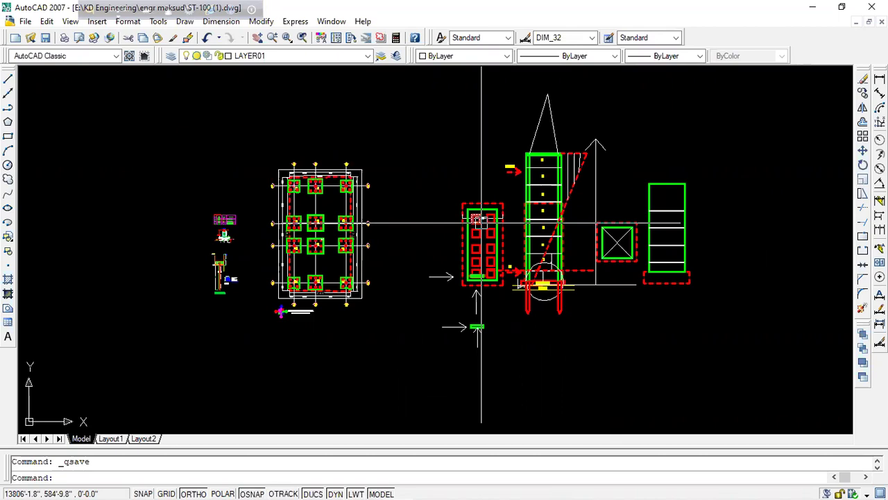
scroll(548, 247, "up", 3)
scroll(547, 278, "down", 3)
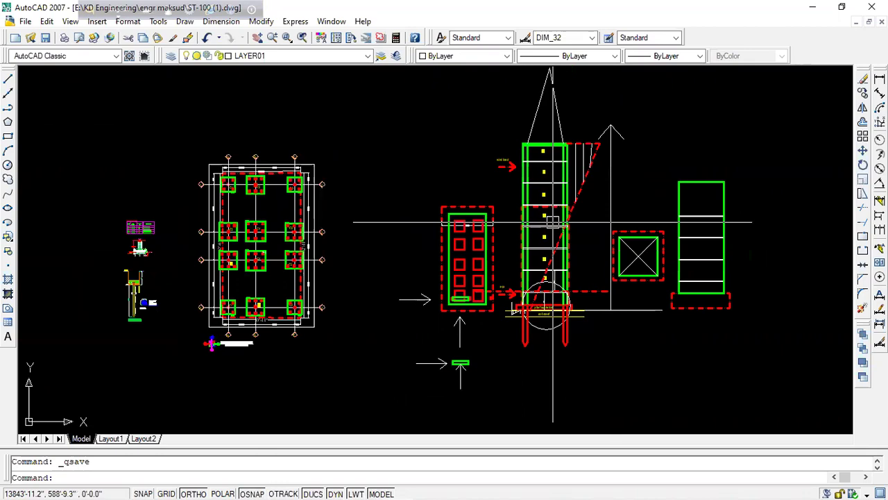
scroll(548, 219, "up", 2)
middle_click_drag(556, 219, 533, 252)
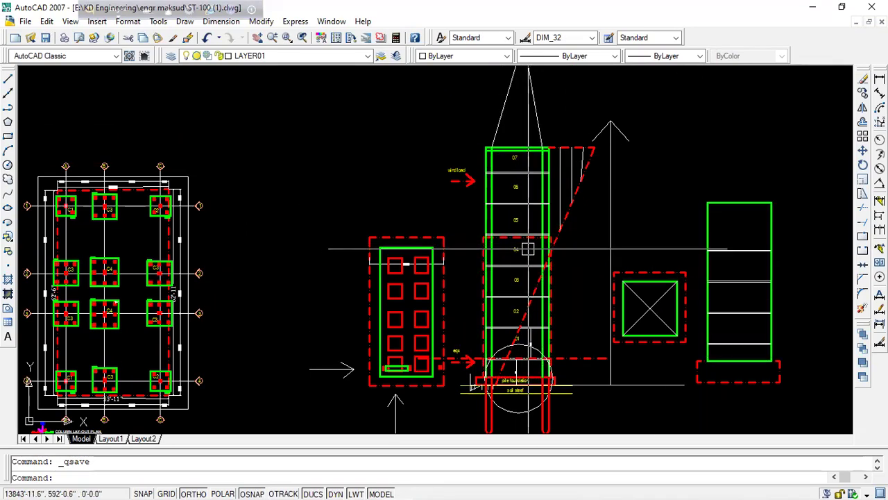
scroll(526, 247, "down", 2)
scroll(444, 288, "up", 2)
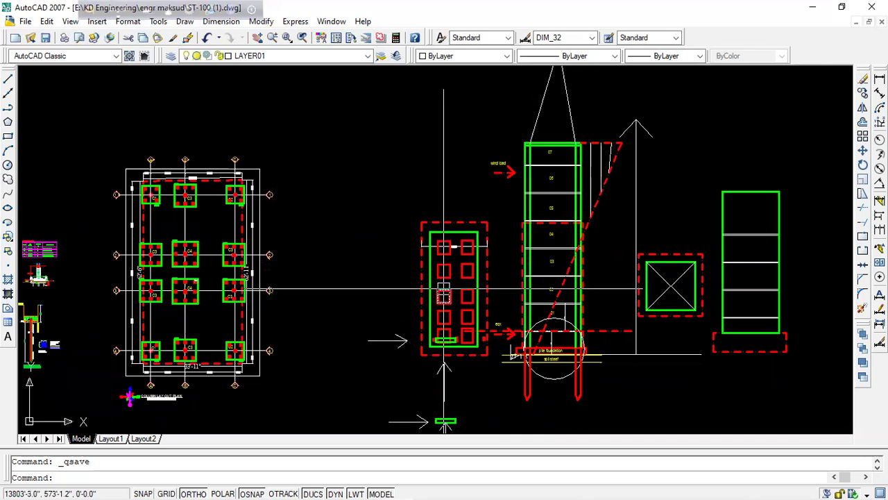
scroll(433, 300, "up", 2)
scroll(438, 329, "down", 3)
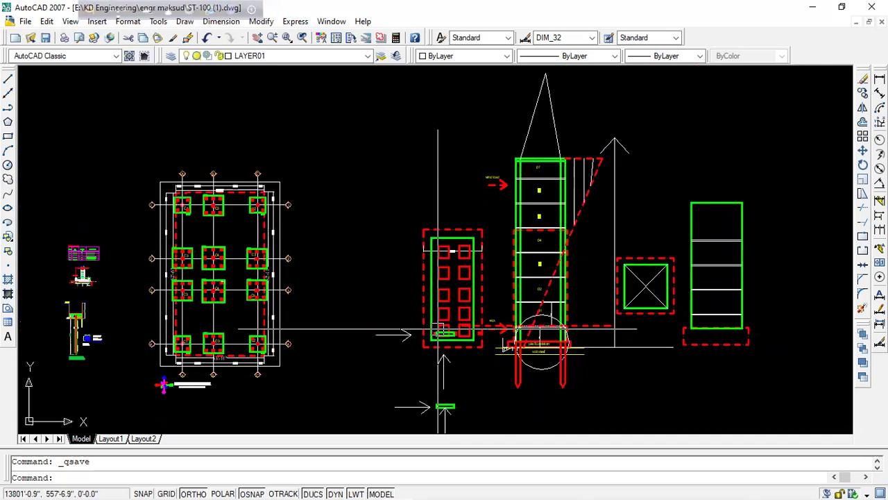
scroll(423, 328, "up", 2)
scroll(392, 326, "up", 2)
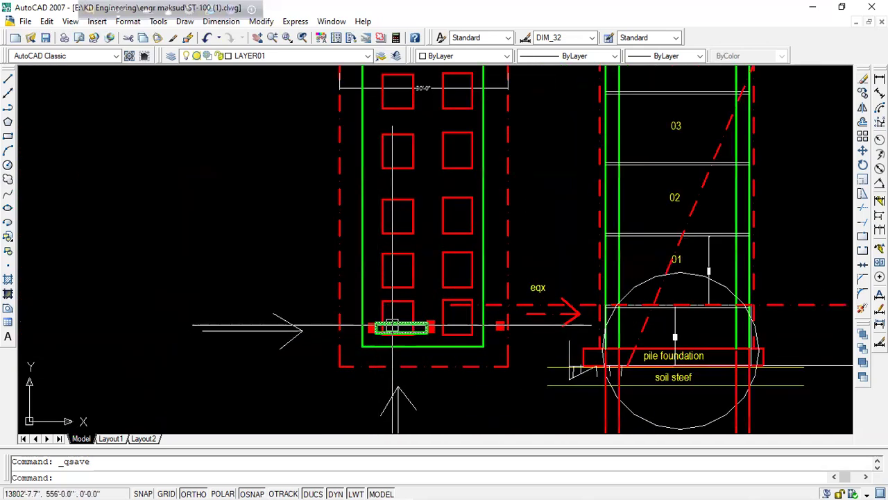
scroll(412, 285, "down", 4)
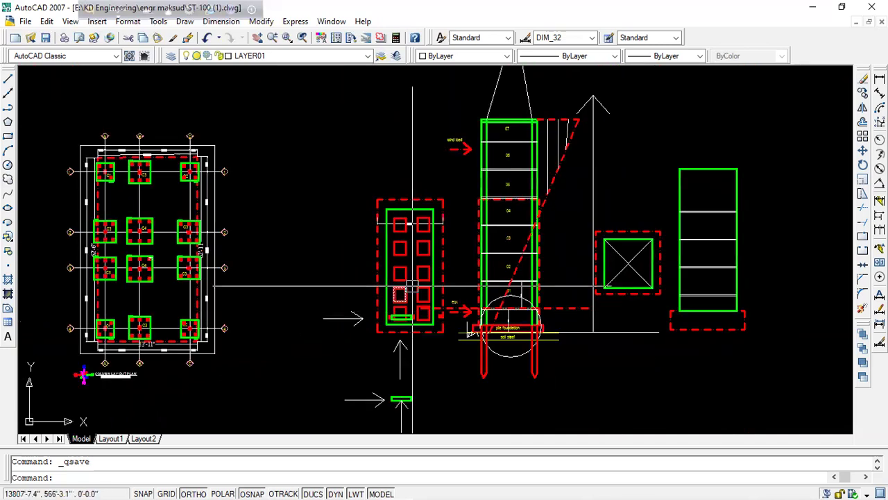
scroll(419, 272, "up", 1)
scroll(419, 272, "down", 1)
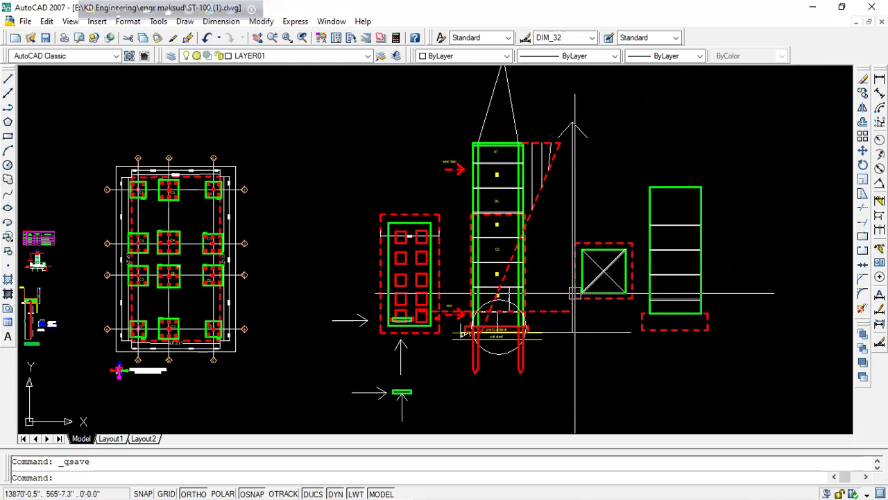
scroll(555, 283, "up", 1)
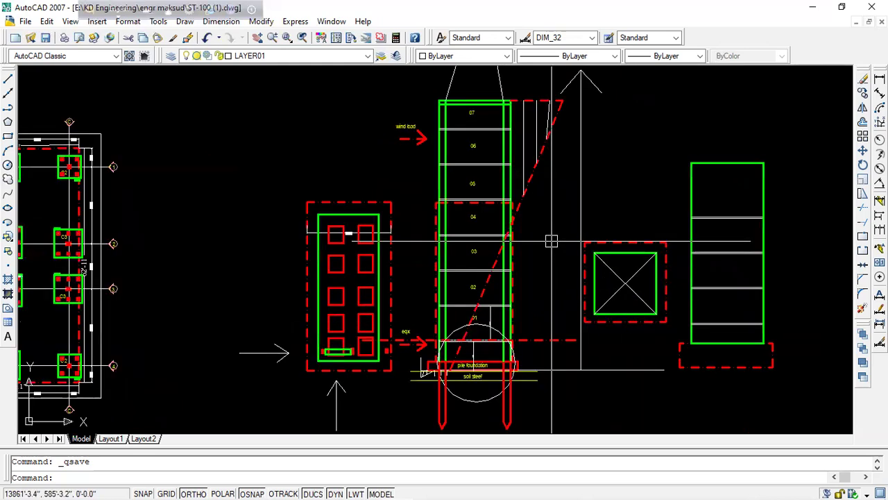
scroll(484, 260, "down", 3)
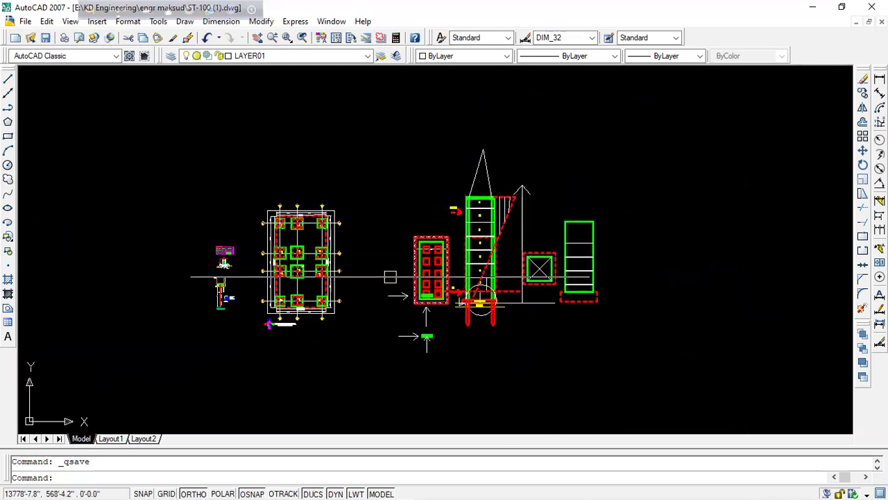
left_click(675, 133)
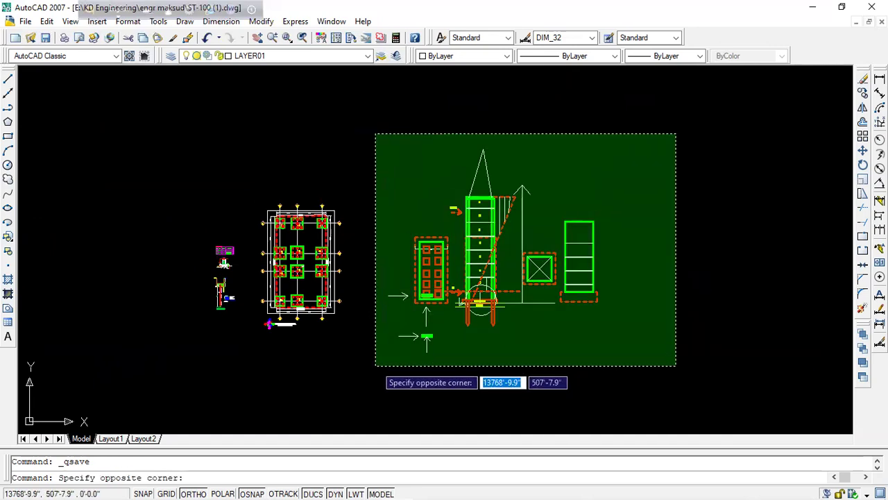
left_click(360, 373)
left_click(373, 134)
left_click(635, 366)
left_click(634, 113)
left_click(375, 359)
- Move the selected drawings slightly left with M, closer to the column plan
type("m")
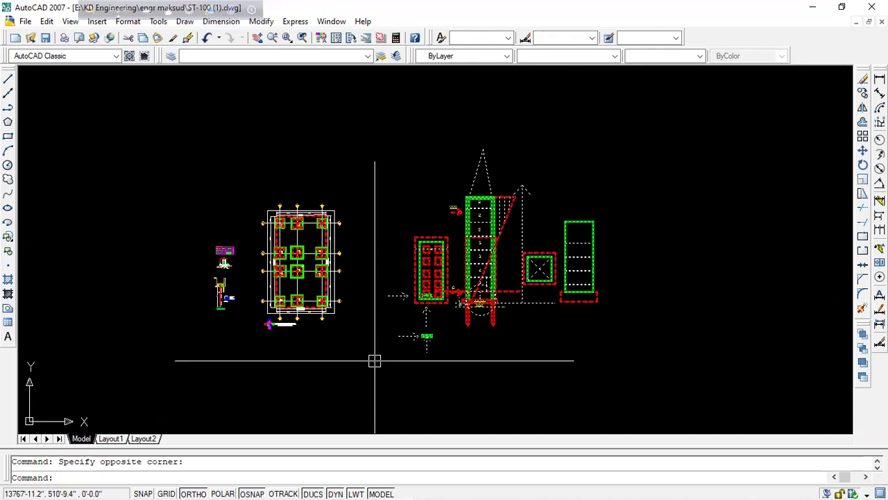
key("Return")
left_click(376, 359)
left_click(344, 373)
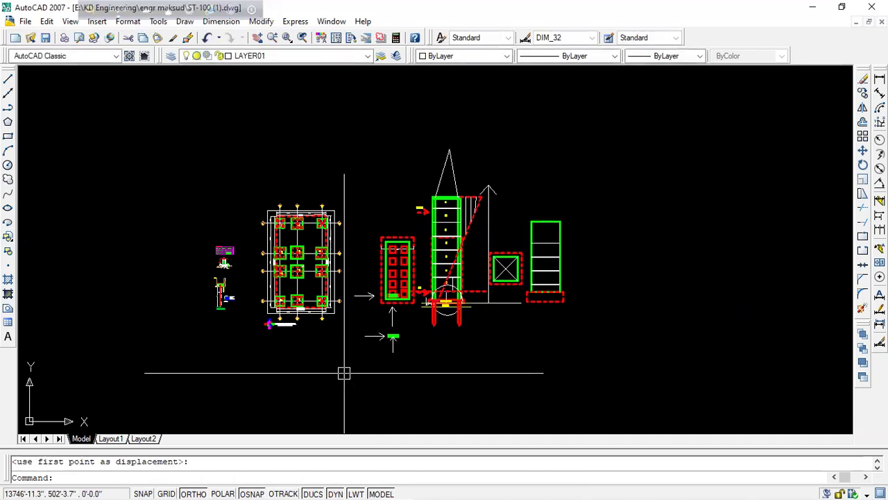
scroll(424, 272, "up", 2)
scroll(476, 291, "up", 2)
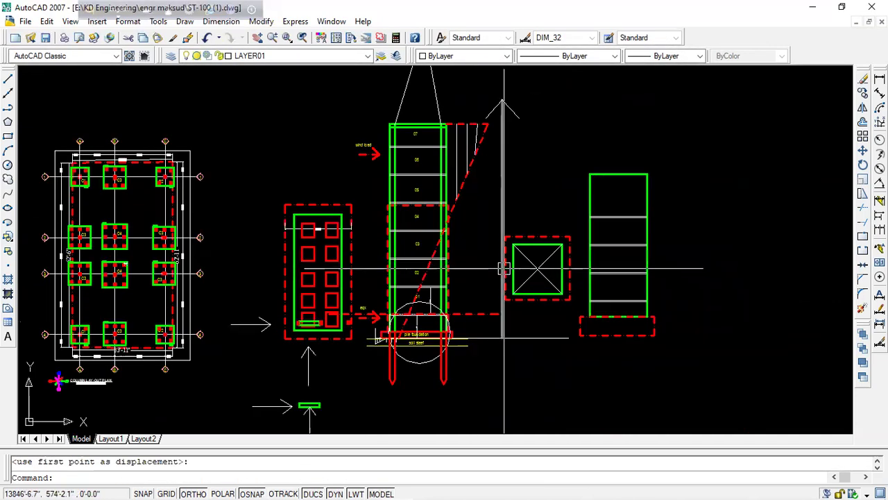
scroll(559, 287, "down", 1)
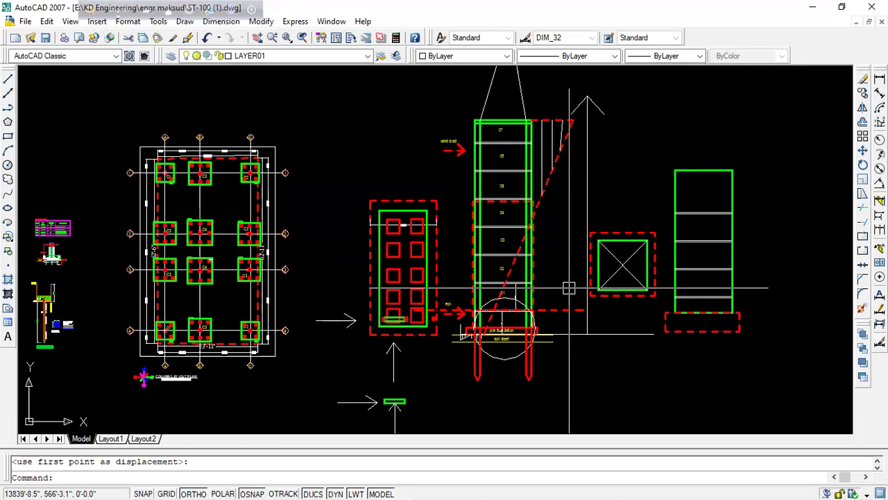
scroll(195, 234, "up", 3)
scroll(297, 248, "down", 2)
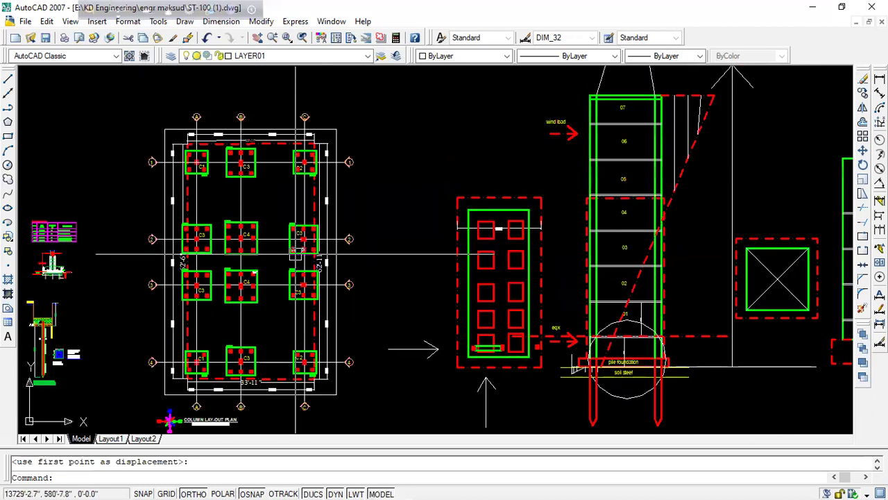
scroll(399, 259, "down", 1)
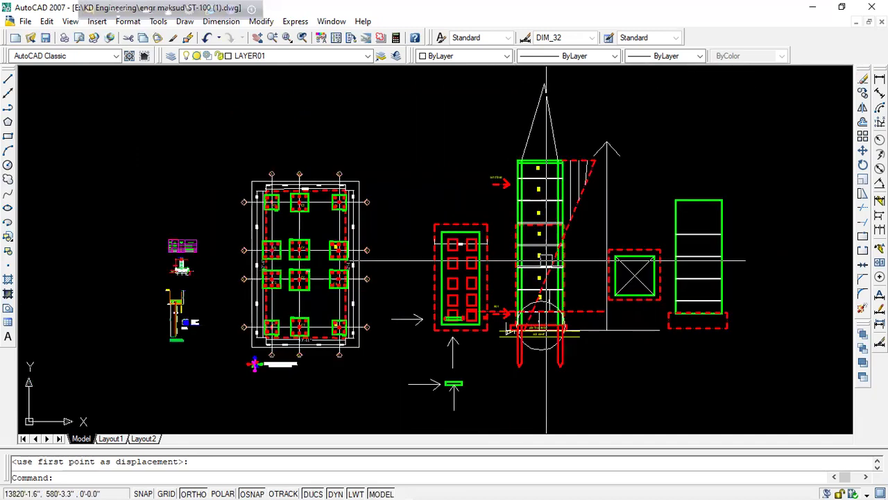
scroll(547, 257, "up", 1)
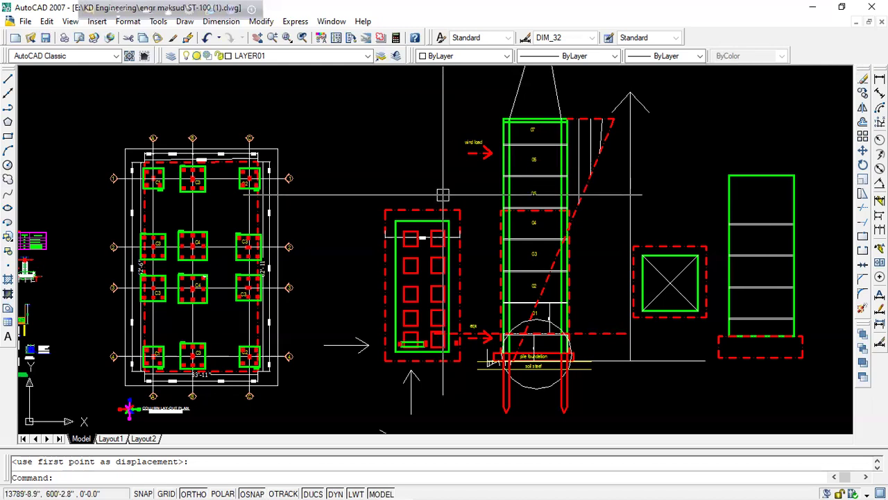
scroll(443, 195, "down", 2)
scroll(443, 195, "up", 4)
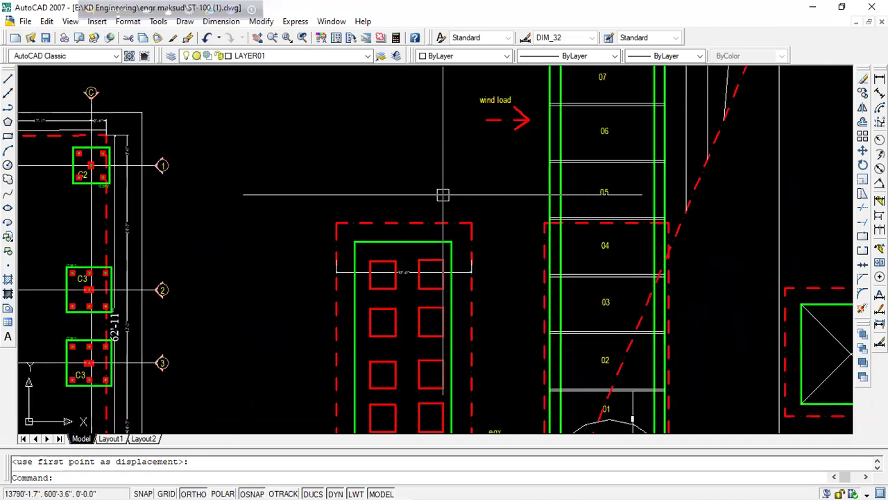
scroll(444, 196, "down", 3)
scroll(451, 198, "up", 2)
scroll(453, 201, "down", 1)
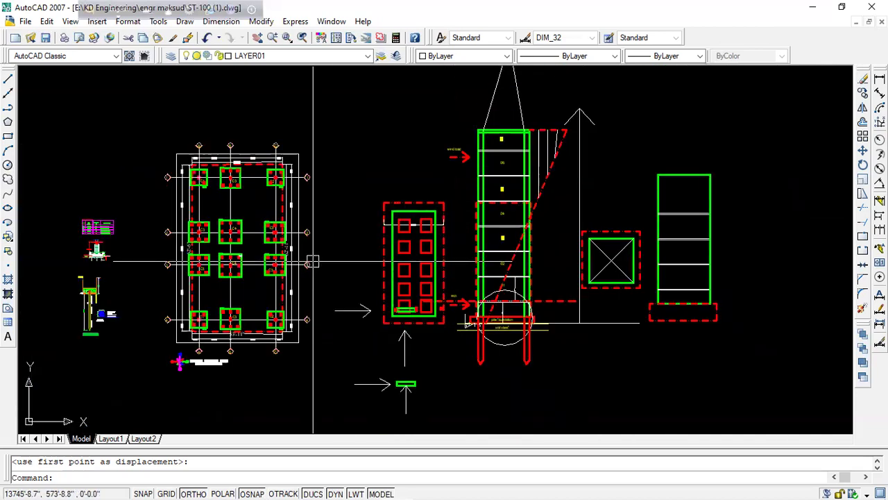
scroll(398, 220, "up", 1)
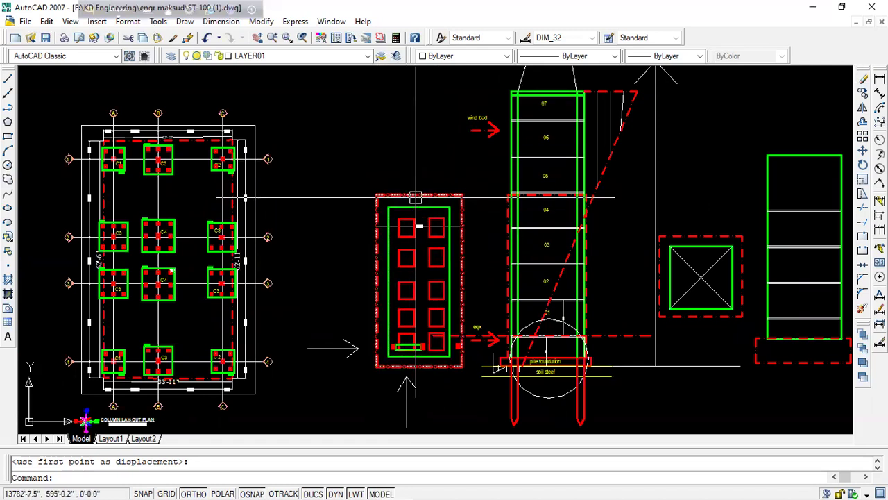
scroll(415, 197, "down", 4)
- Pan the drawing view down and to the left
middle_click_drag(467, 220, 448, 259)
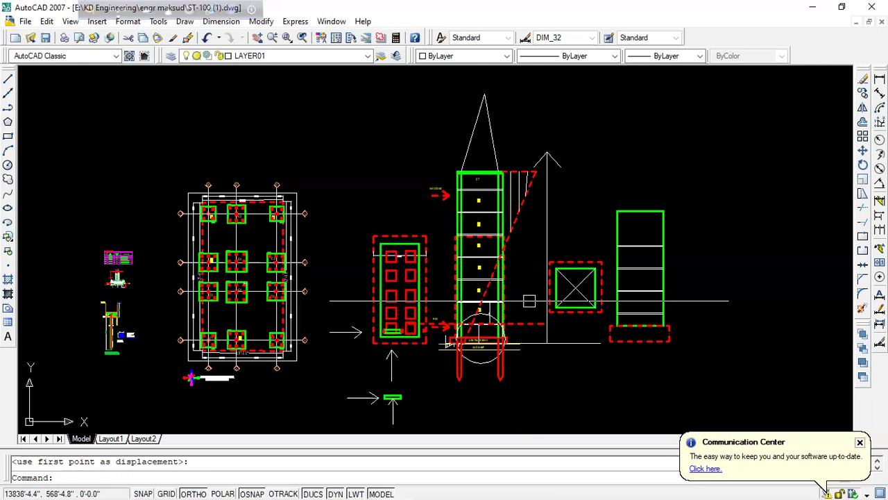
scroll(514, 230, "up", 3)
scroll(514, 194, "down", 2)
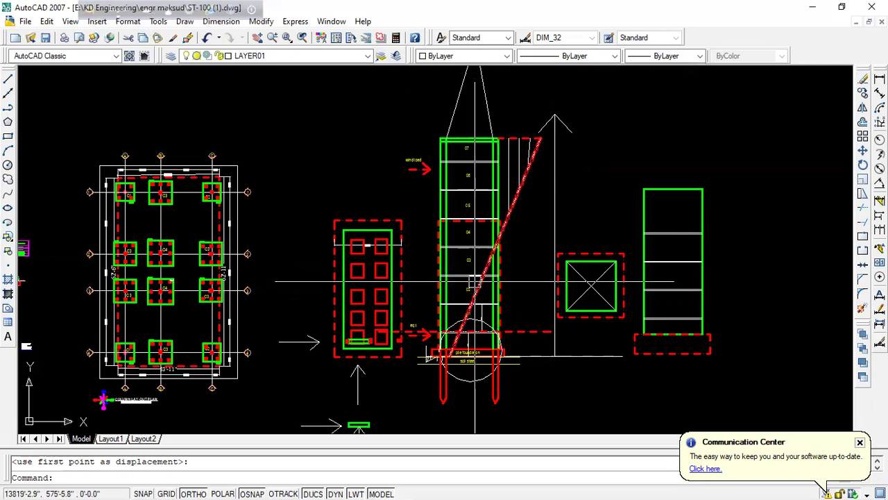
scroll(509, 215, "up", 3)
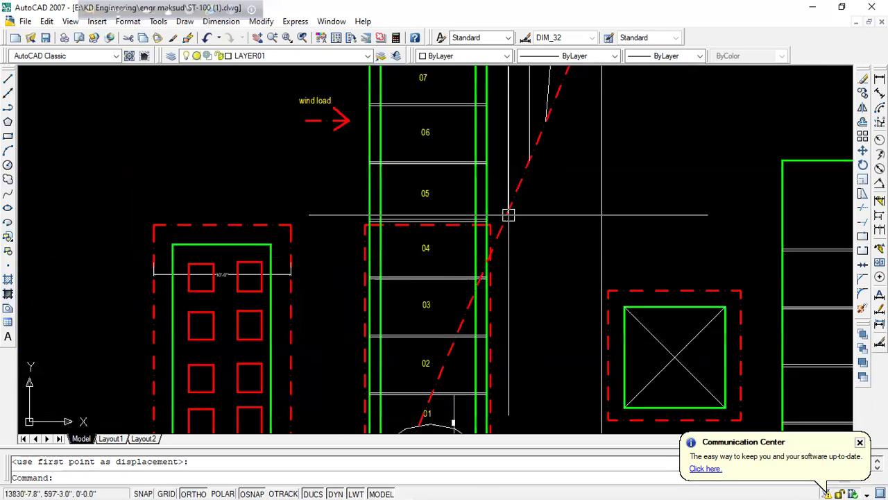
scroll(509, 215, "down", 4)
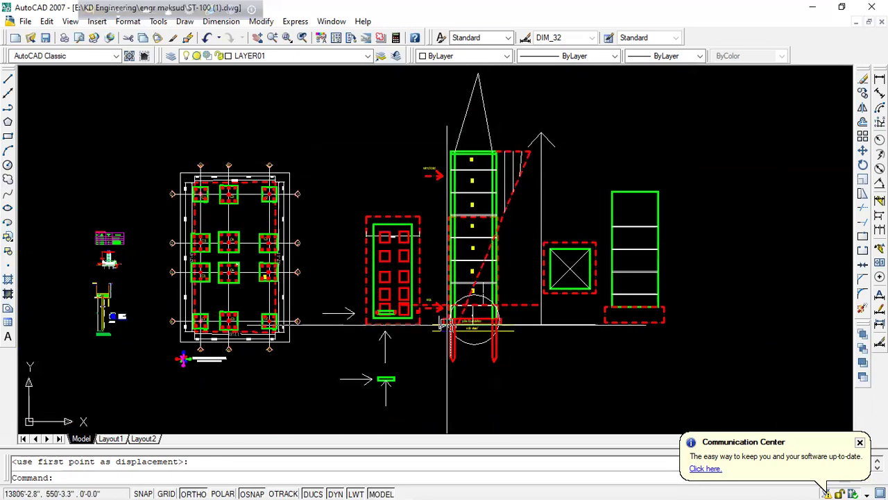
scroll(443, 312, "up", 2)
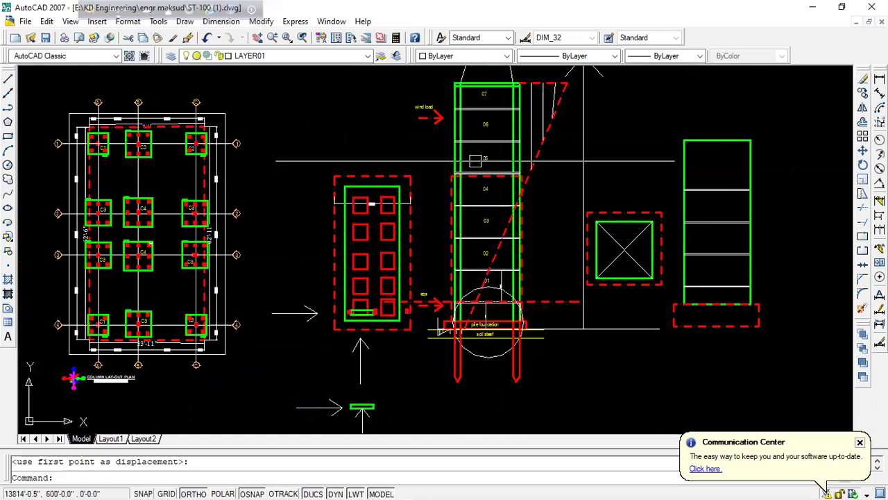
scroll(450, 258, "down", 2)
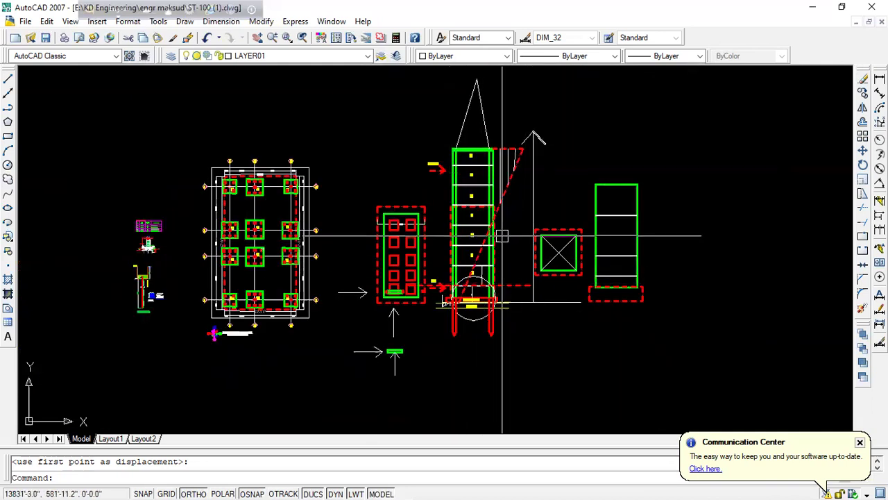
- Copy the tower elevation and its pile foundation to the right with CP
left_click(519, 104)
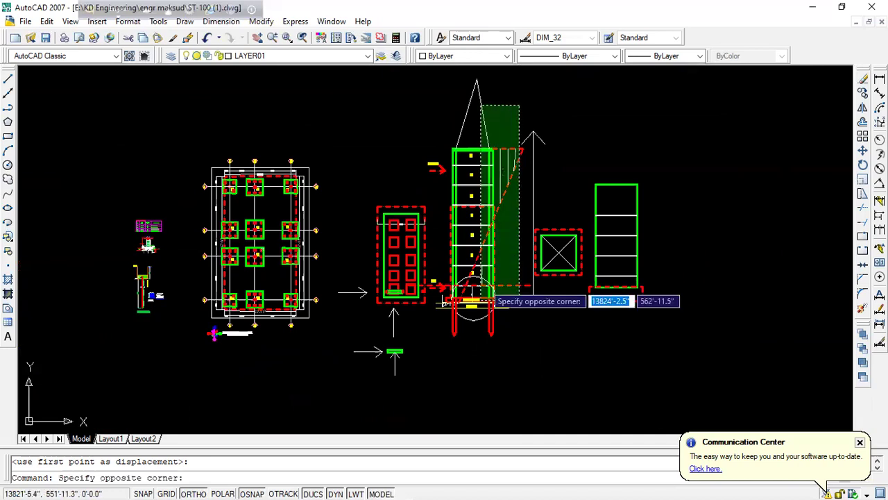
left_click(441, 346)
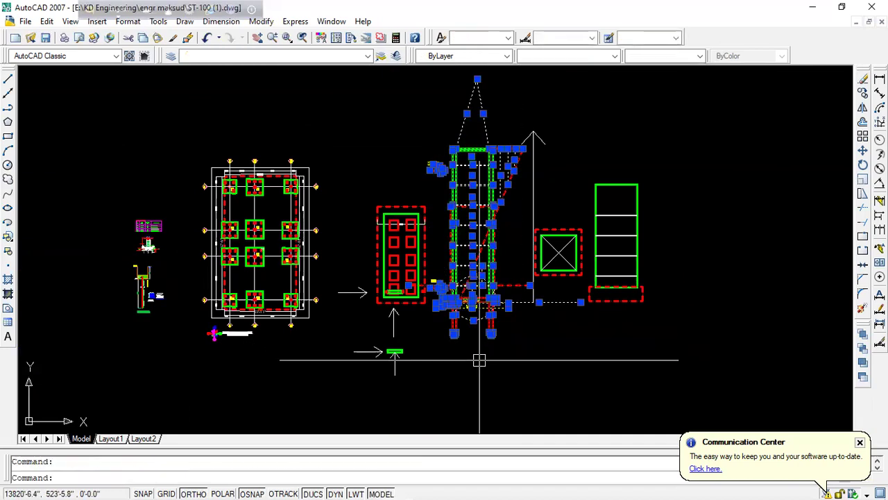
left_click(503, 361)
left_click(441, 111)
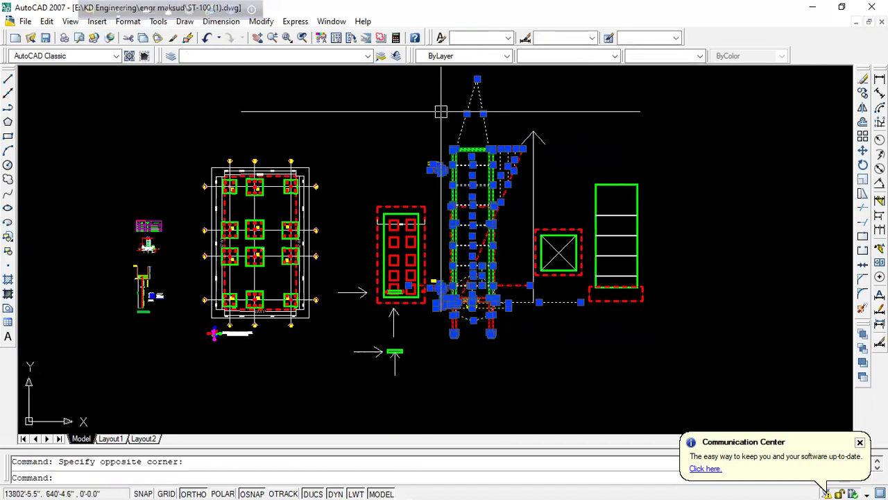
type("cp")
key("Return")
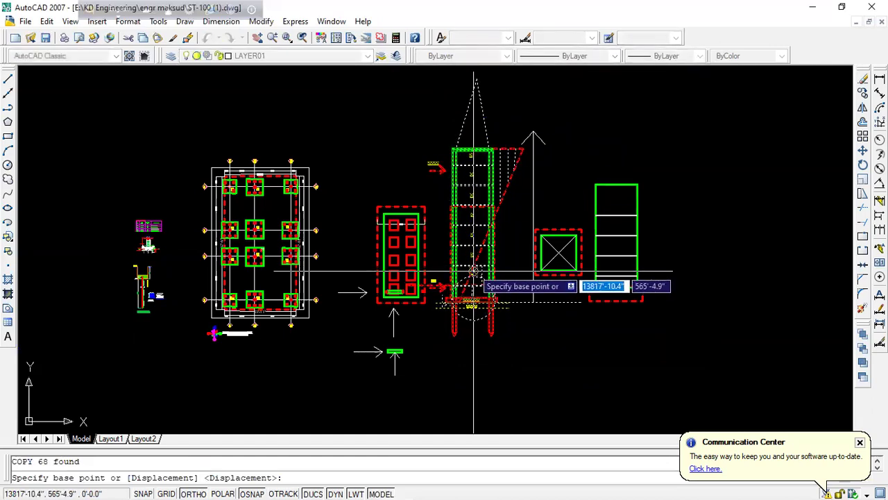
left_click(471, 285)
middle_click_drag(569, 298, 299, 298)
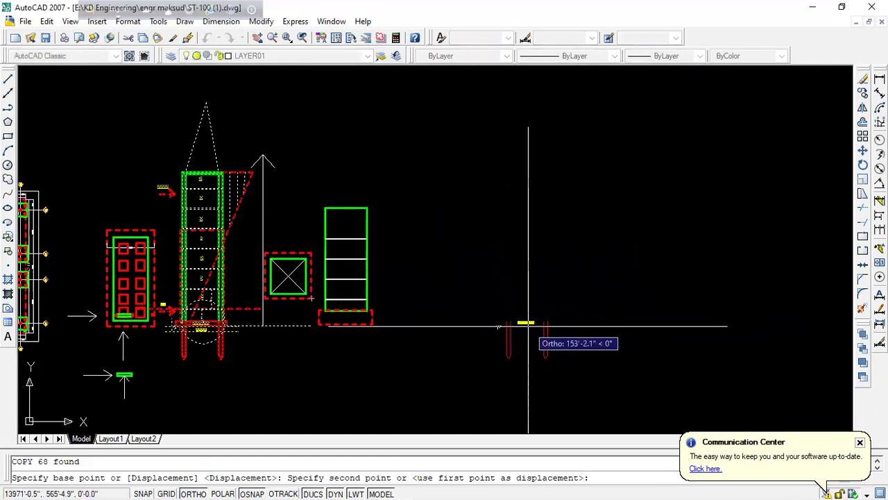
left_click(526, 324)
key("Escape")
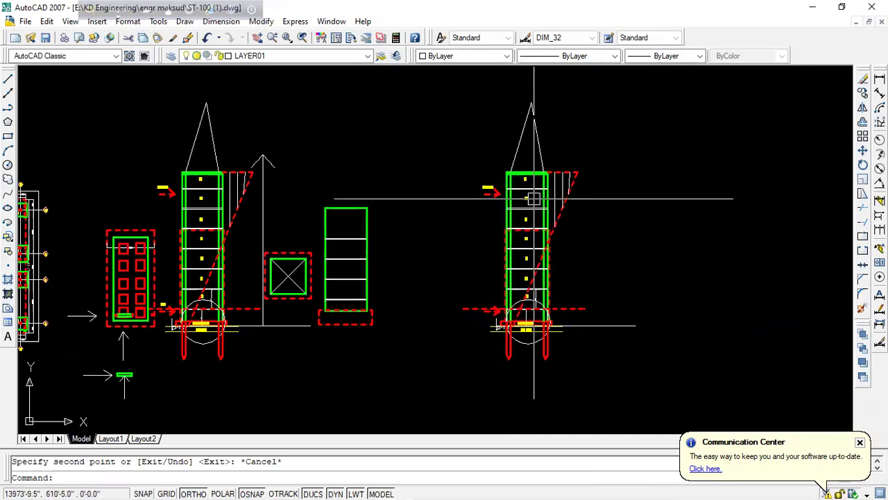
- Move the copied tower left, closer to the square footing detail
middle_click_drag(621, 161, 507, 155)
left_click(535, 119)
left_click(333, 368)
type("m")
key("Return")
left_click(377, 381)
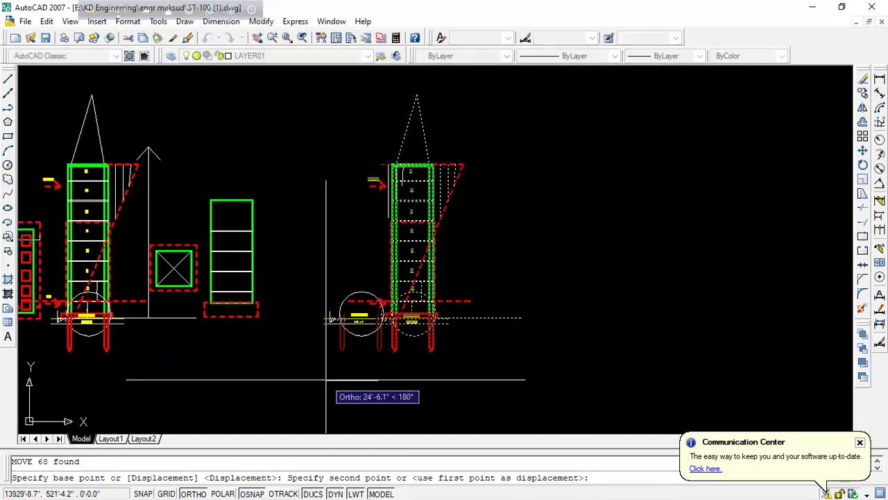
left_click(326, 381)
middle_click_drag(368, 343, 448, 328)
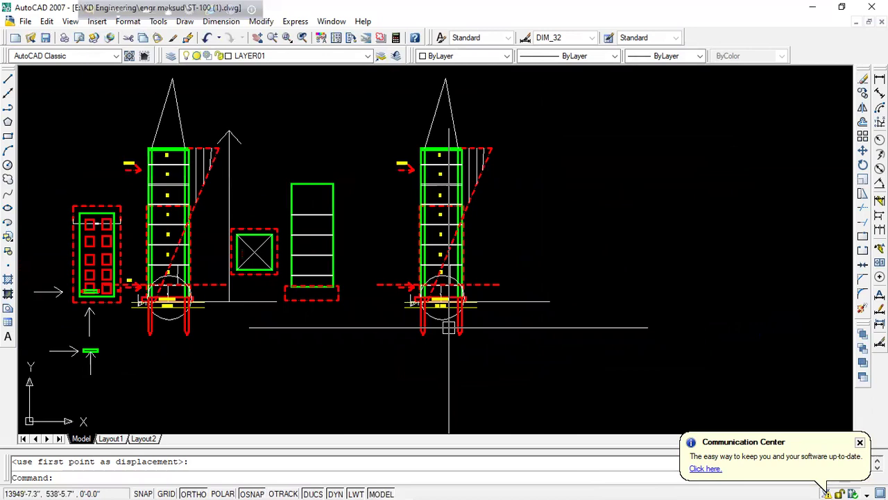
scroll(448, 328, "down", 2)
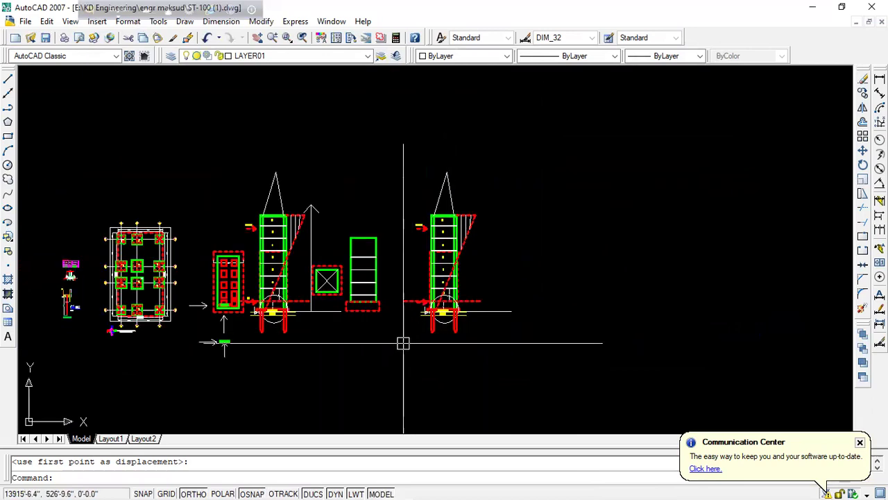
scroll(408, 300, "up", 2)
middle_click_drag(407, 300, 447, 302)
- Draw a REC rectangle around the first tower, pile cap, square footing and column details
type("tr")
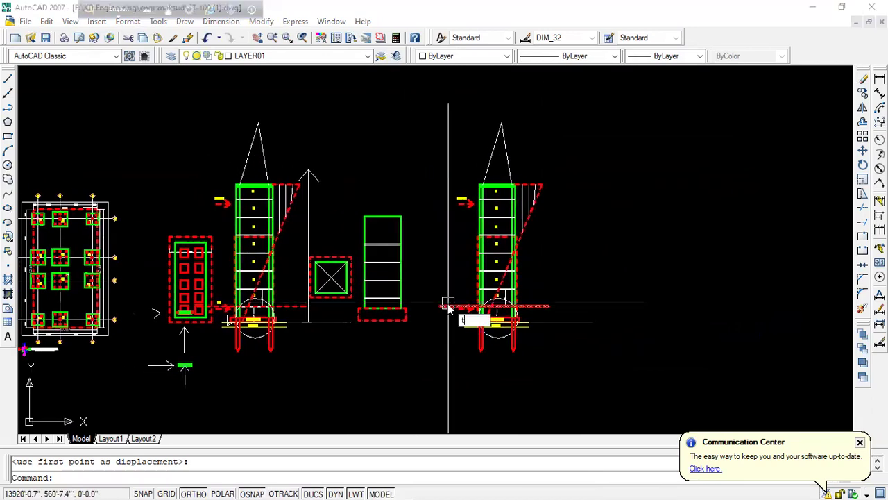
key("Escape")
type("rec")
key("Return")
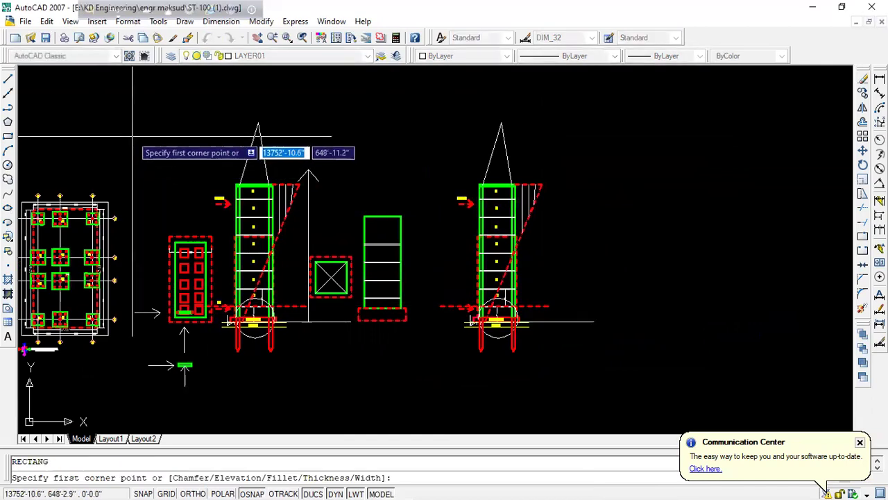
left_click(135, 158)
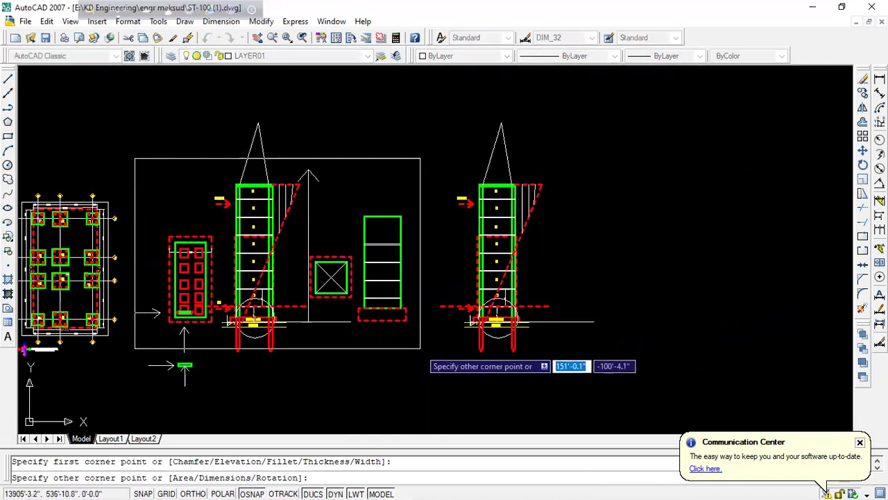
left_click(417, 351)
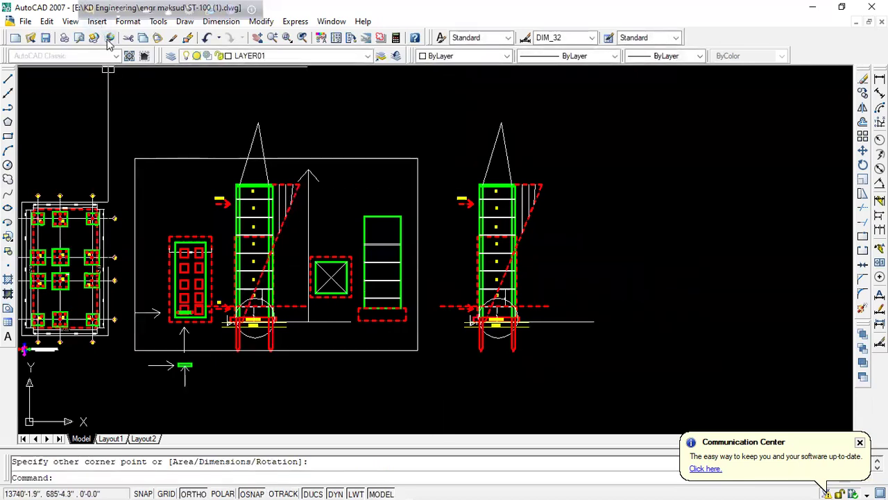
- Use Match Properties to give the new frame the red dashed style of the footing outlines
left_click(172, 38)
scroll(195, 362, "up", 2)
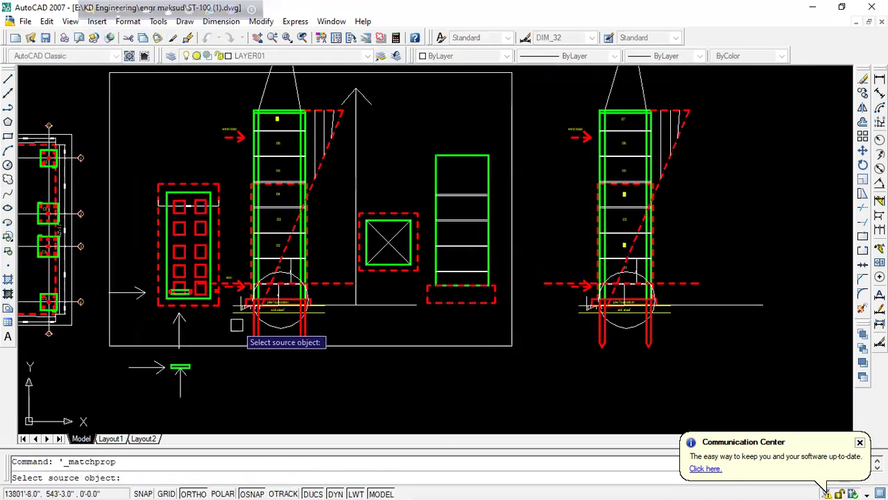
scroll(416, 270, "up", 2)
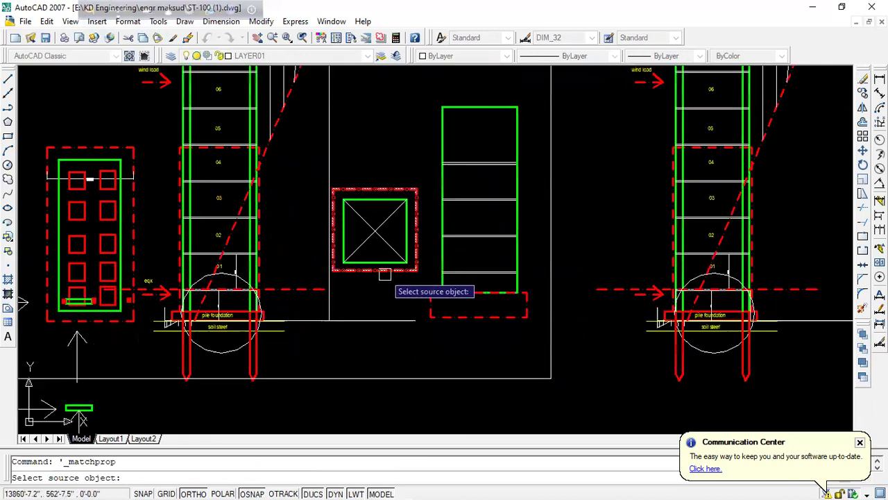
left_click(384, 270)
scroll(400, 320, "down", 4)
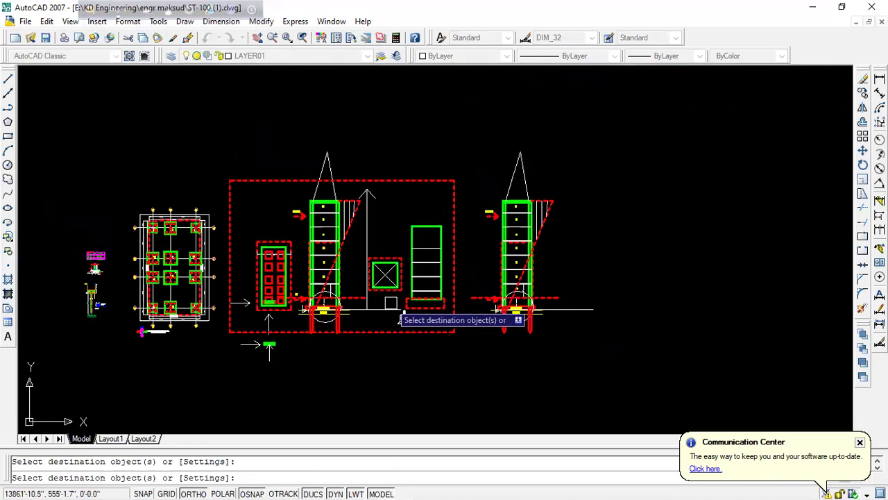
key("Escape")
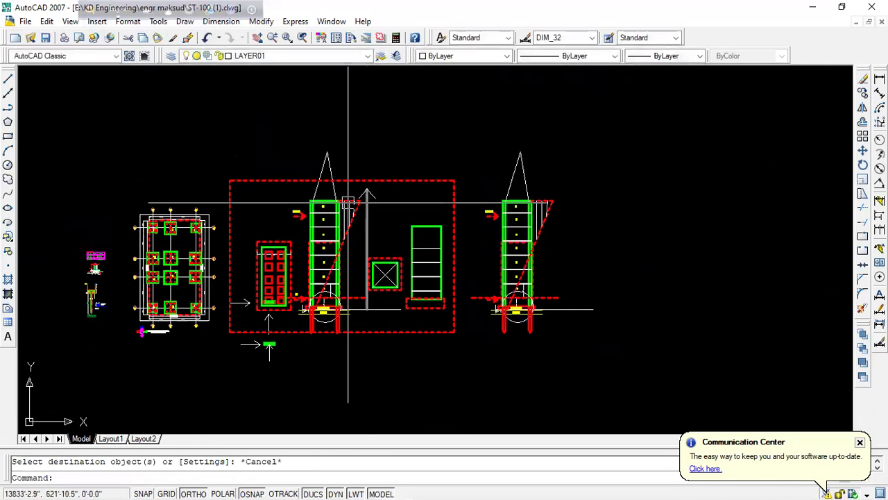
scroll(349, 203, "up", 1)
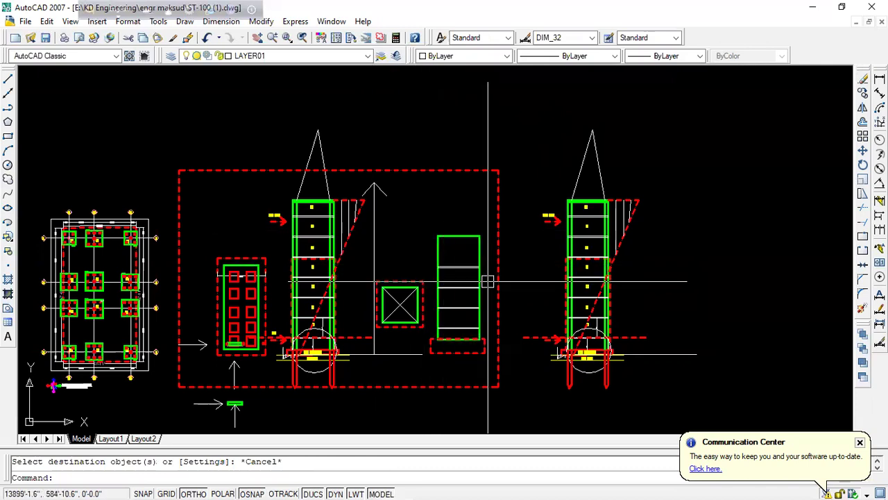
- Move the divider lines inside the middle green column upward
scroll(474, 300, "up", 3)
left_click(463, 205)
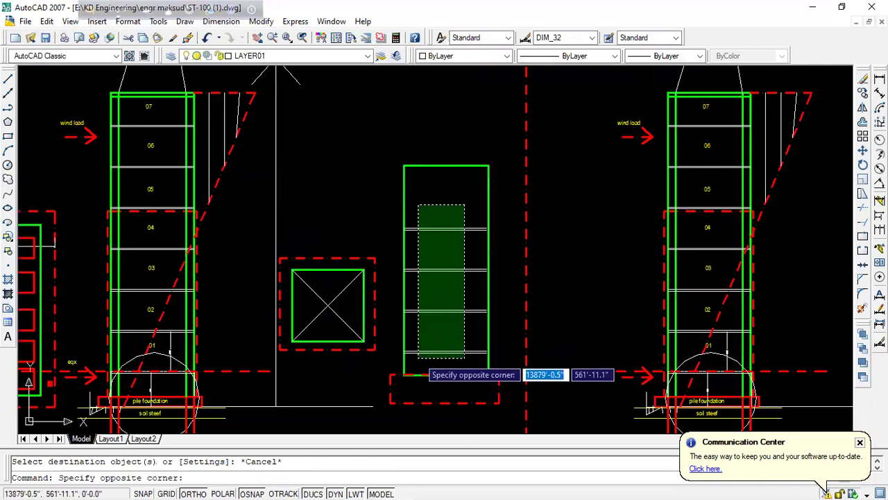
left_click(419, 356)
type("m")
key("Return")
left_click(580, 319)
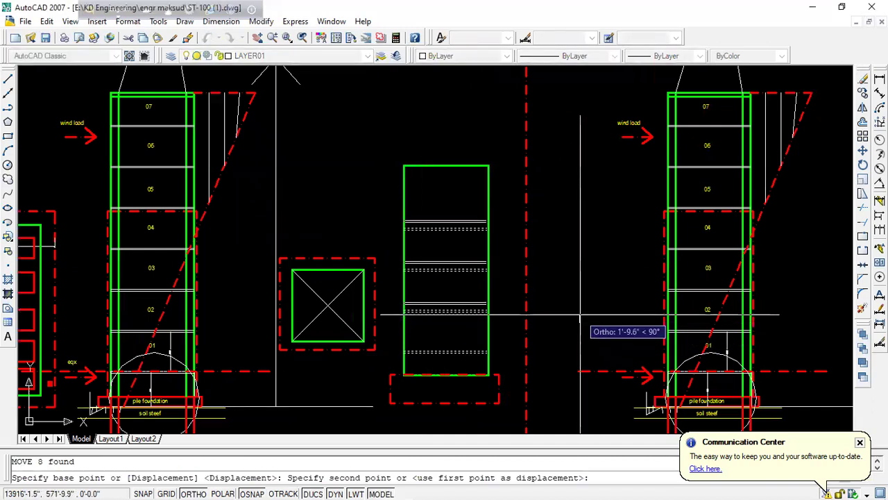
left_click(580, 319)
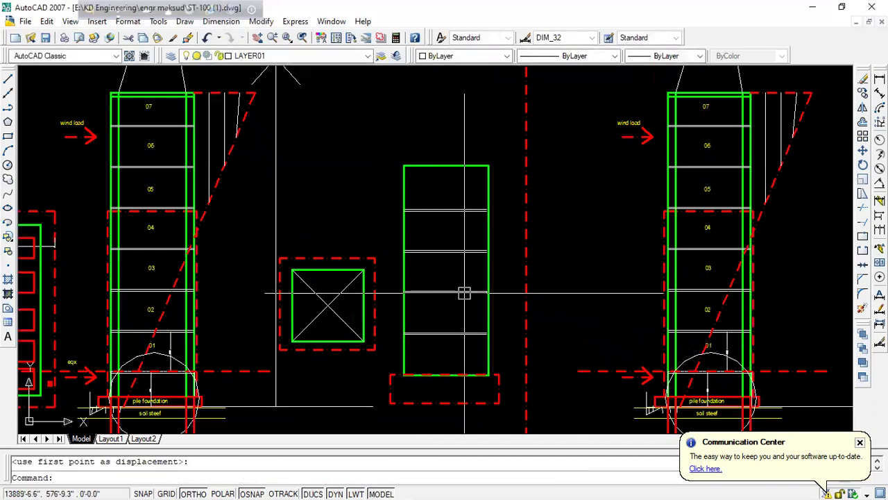
- Stretch the green outline's bottom corner so it sits flush on the red dashed footing
scroll(427, 380, "up", 3)
scroll(420, 379, "up", 3)
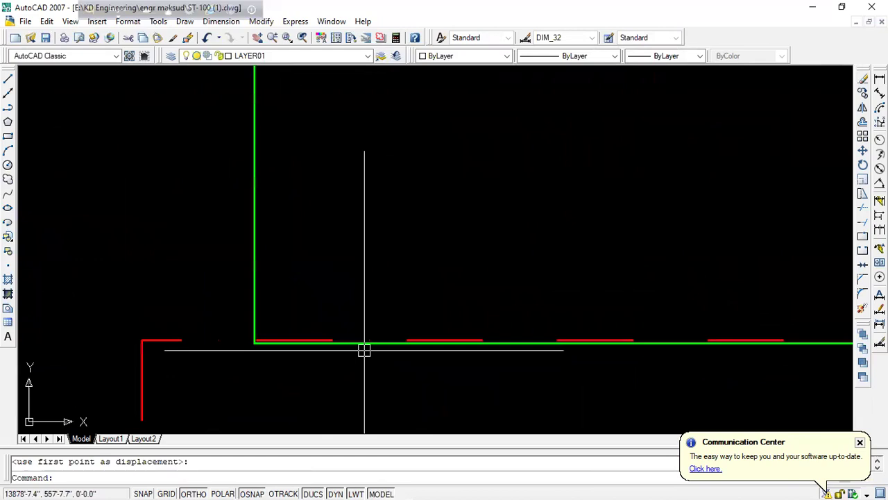
left_click(291, 343)
left_click(254, 343)
left_click(254, 341)
scroll(281, 319, "down", 4)
scroll(556, 318, "up", 3)
left_click(553, 322)
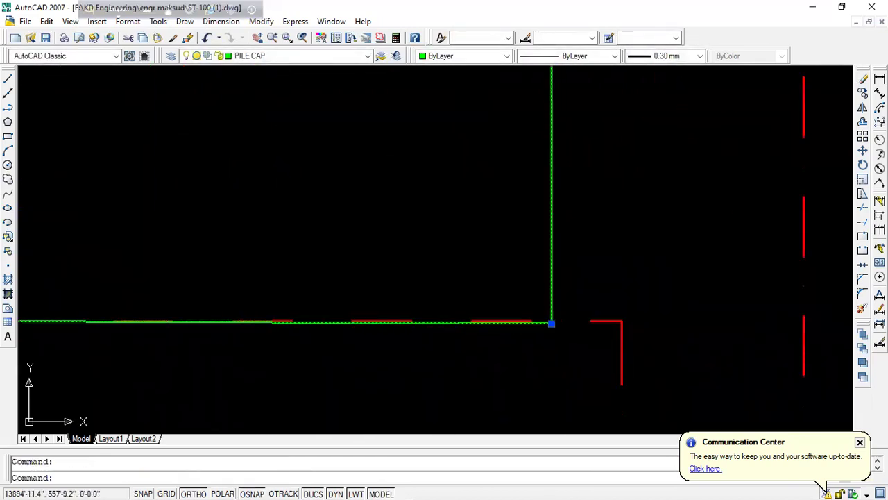
left_click(551, 323)
scroll(457, 277, "down", 3)
key("Escape")
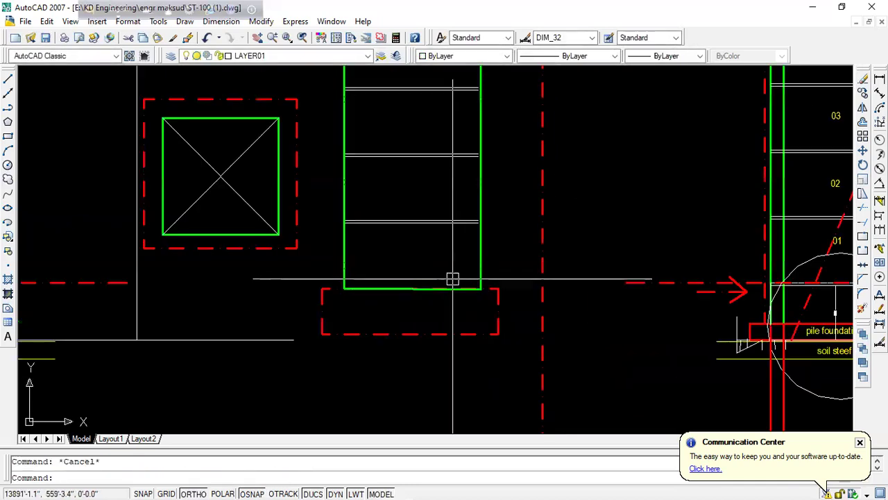
scroll(533, 286, "down", 3)
scroll(532, 287, "up", 3)
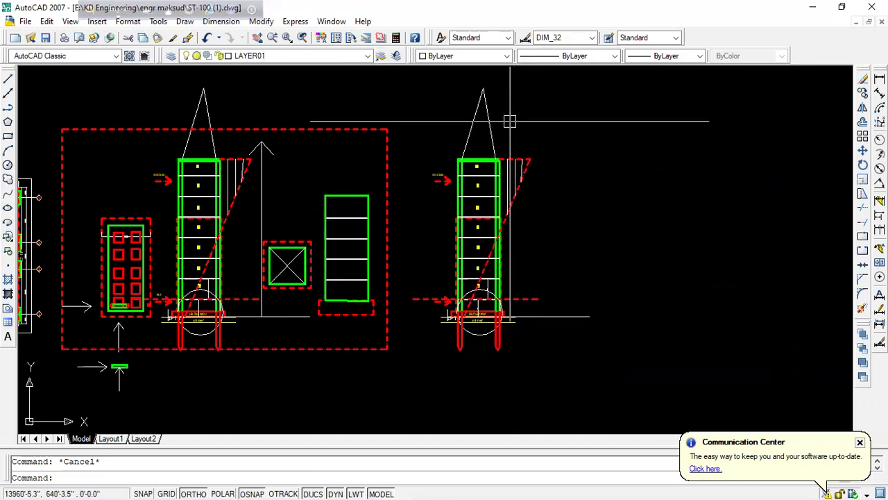
scroll(500, 243, "down", 2)
scroll(513, 262, "up", 1)
scroll(513, 261, "up", 3)
scroll(517, 246, "down", 3)
scroll(523, 229, "up", 3)
scroll(532, 250, "down", 2)
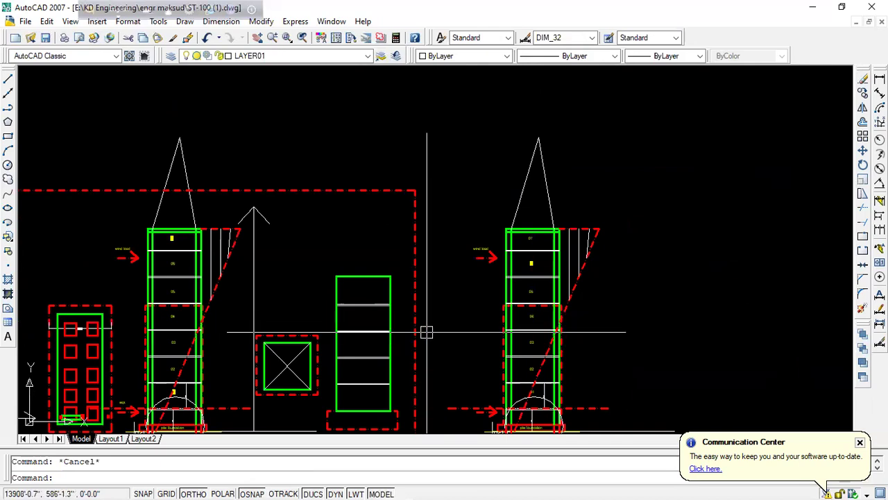
scroll(526, 246, "down", 5)
scroll(376, 242, "up", 3)
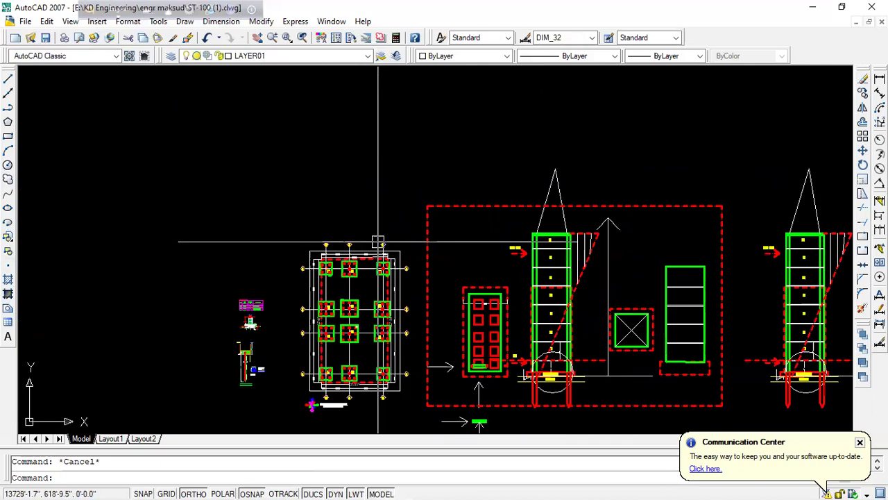
scroll(378, 208, "up", 3)
scroll(380, 199, "down", 3)
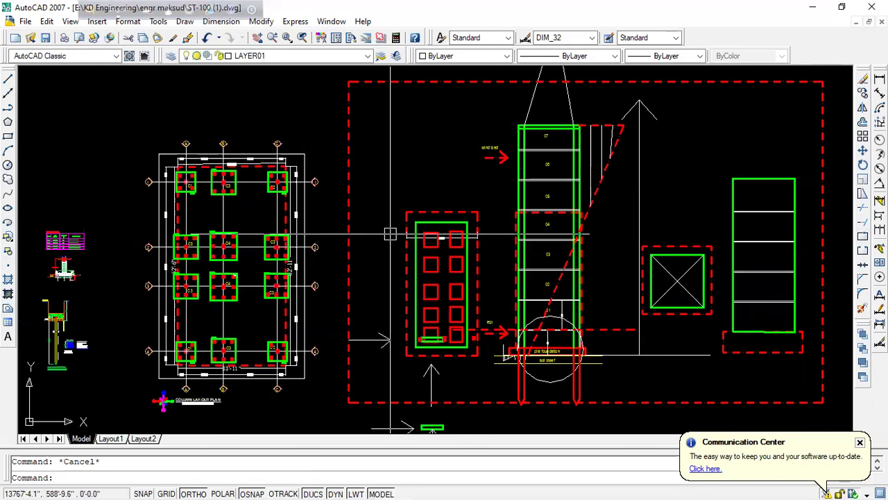
scroll(390, 238, "down", 4)
scroll(492, 217, "up", 2)
scroll(493, 217, "up", 1)
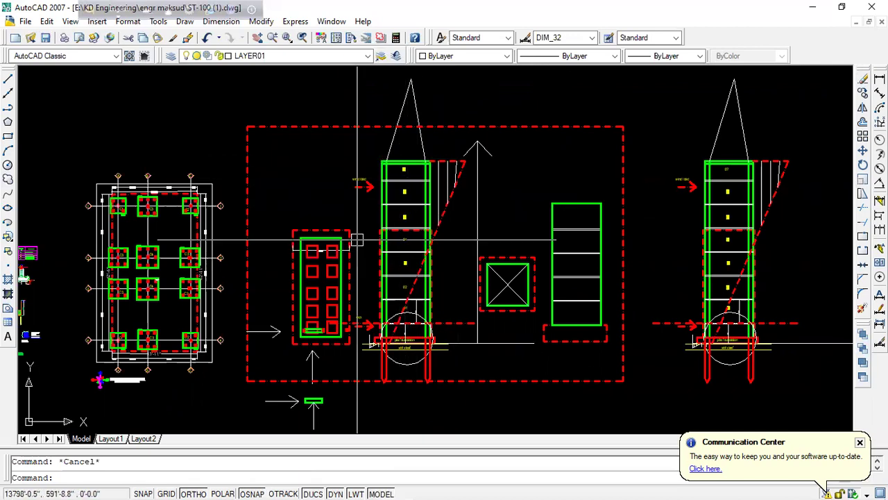
scroll(418, 221, "down", 4)
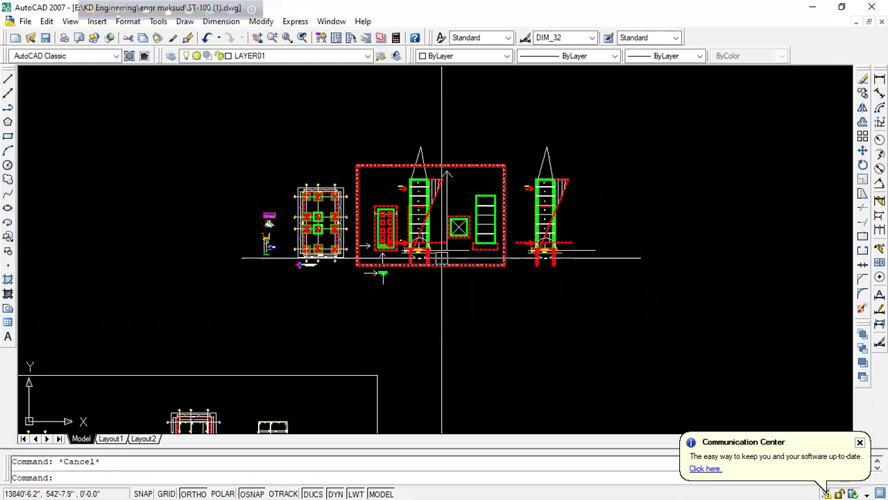
scroll(310, 258, "up", 3)
scroll(341, 224, "up", 2)
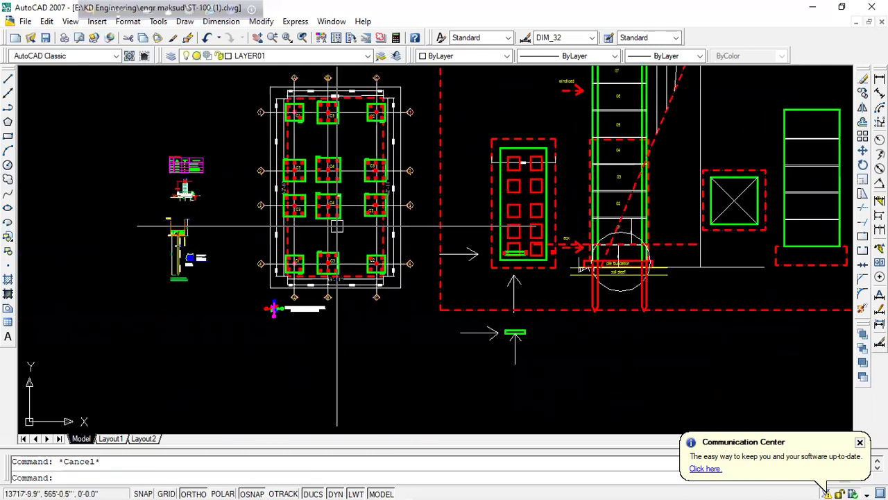
scroll(620, 267, "up", 2)
scroll(620, 267, "up", 3)
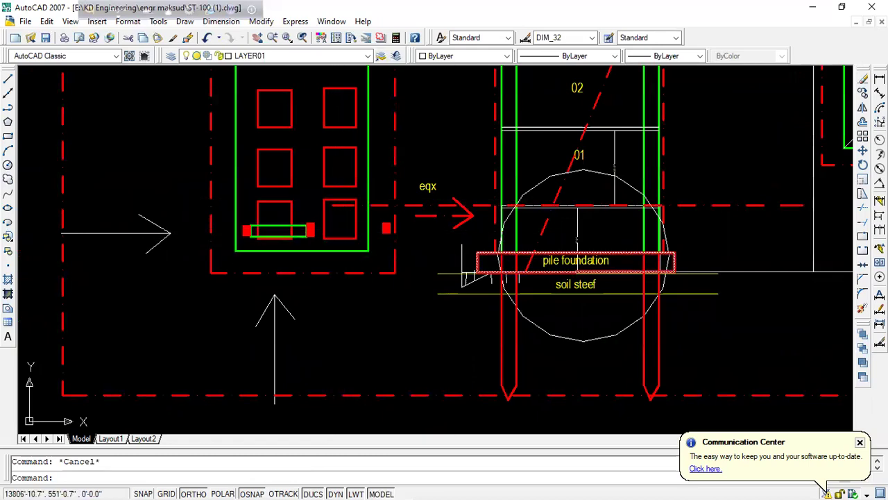
scroll(579, 259, "down", 2)
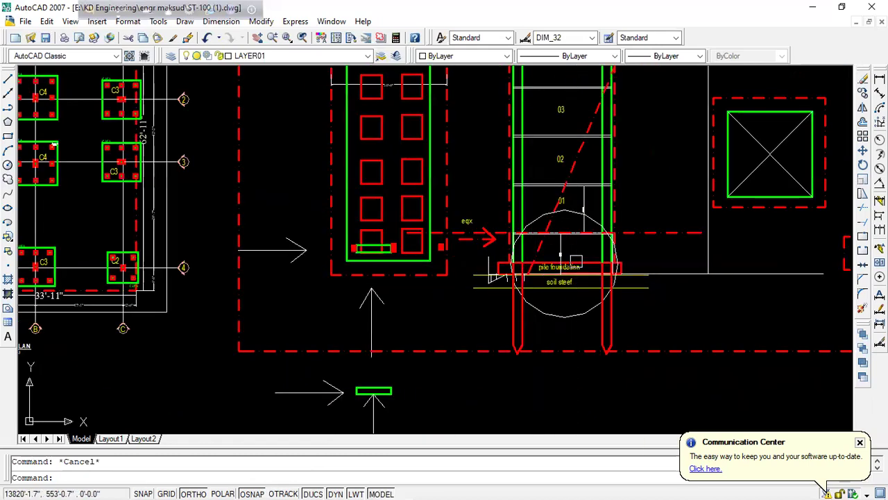
middle_click_drag(594, 257, 573, 300)
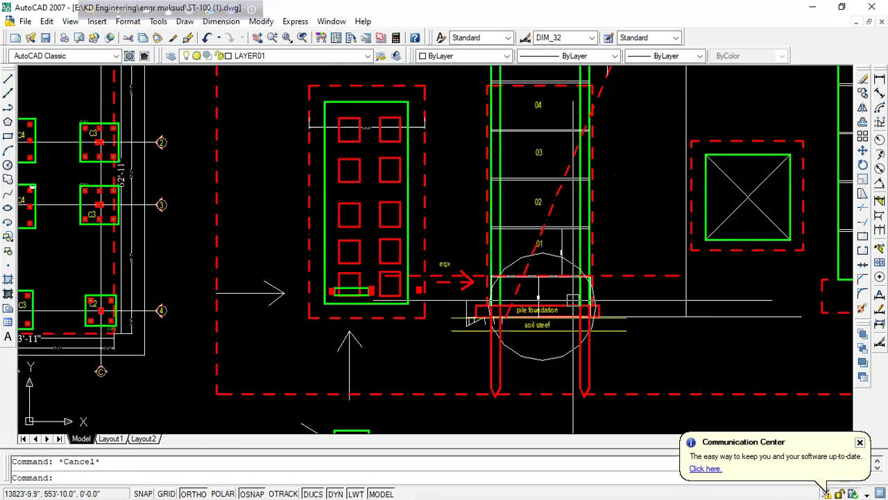
scroll(573, 300, "up", 2)
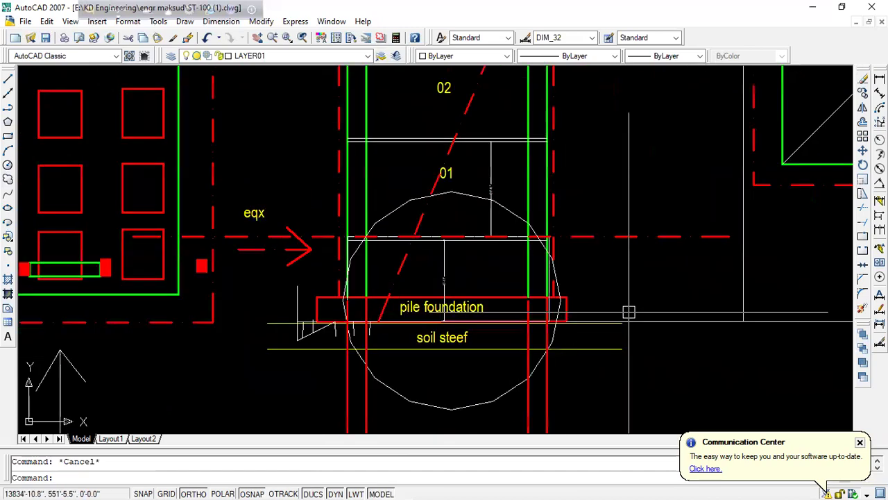
scroll(629, 311, "down", 2)
scroll(499, 309, "down", 2)
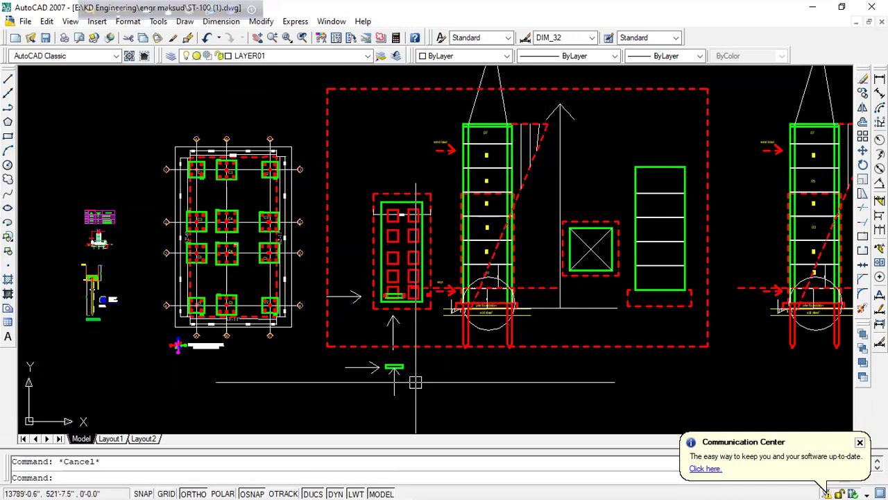
- Go to Local Disk (E:) > KD Engineering > engr maksud > Soil Report and open the second WhatsApp image
left_click(815, 12)
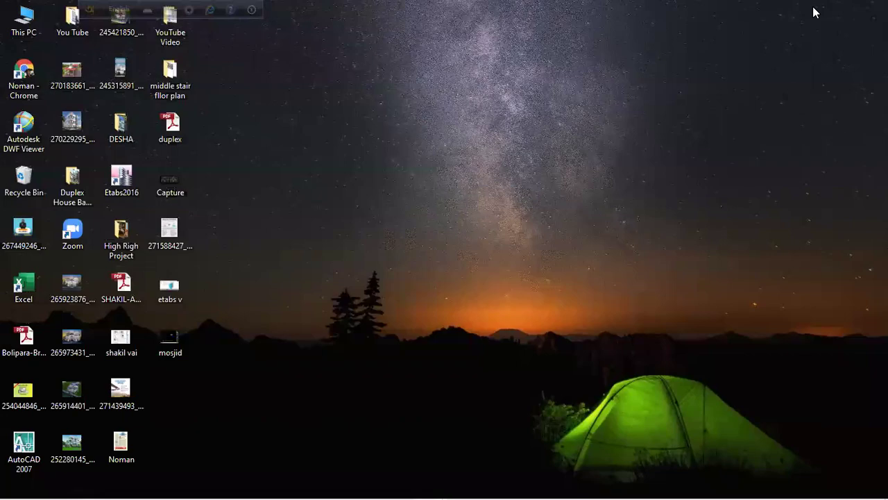
double_click(20, 32)
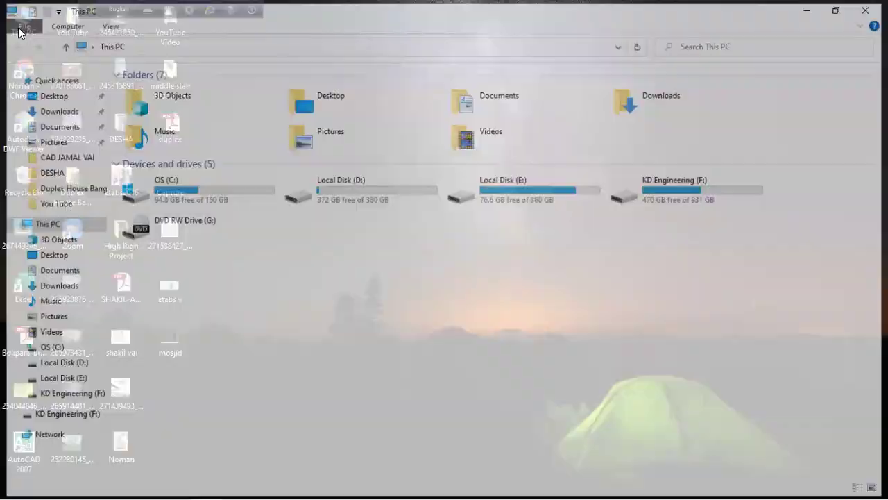
double_click(559, 197)
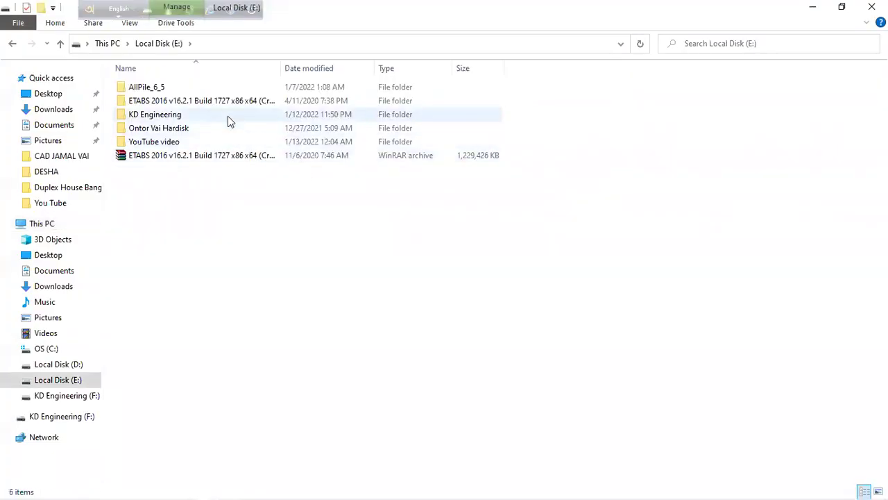
double_click(227, 115)
double_click(220, 169)
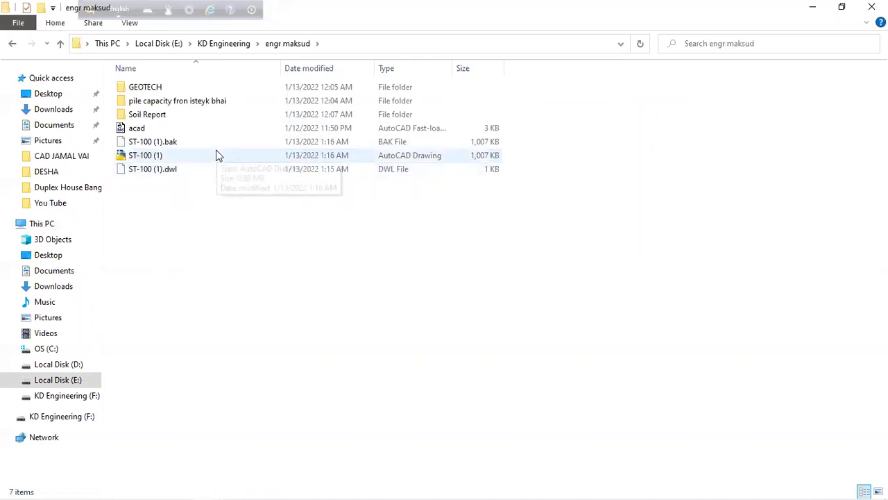
double_click(196, 111)
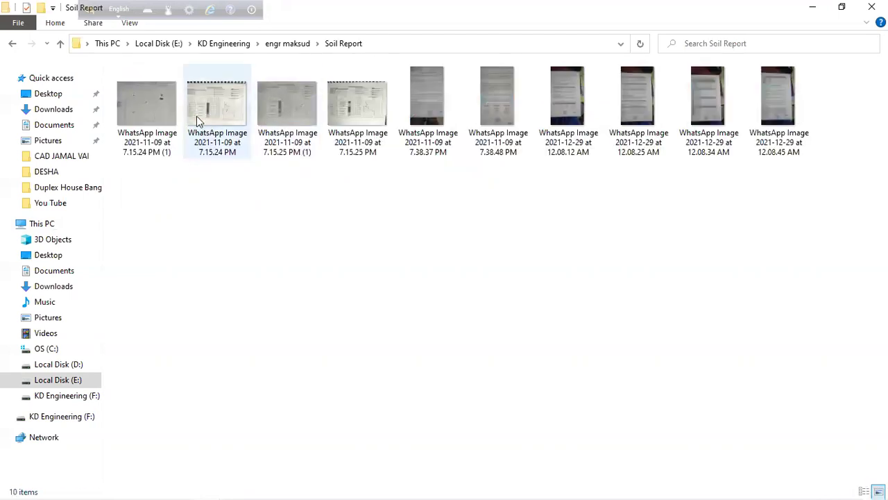
double_click(196, 116)
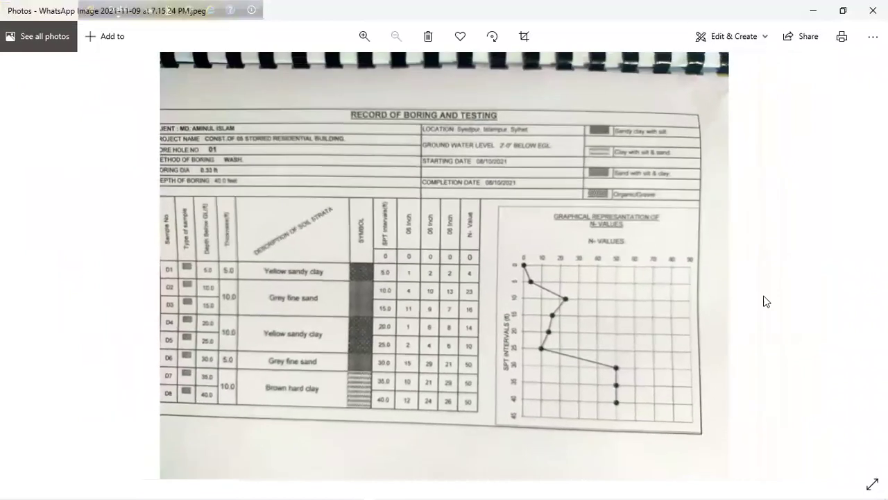
- Page forward through the soil report scans to the last conclusion page
left_click(855, 281)
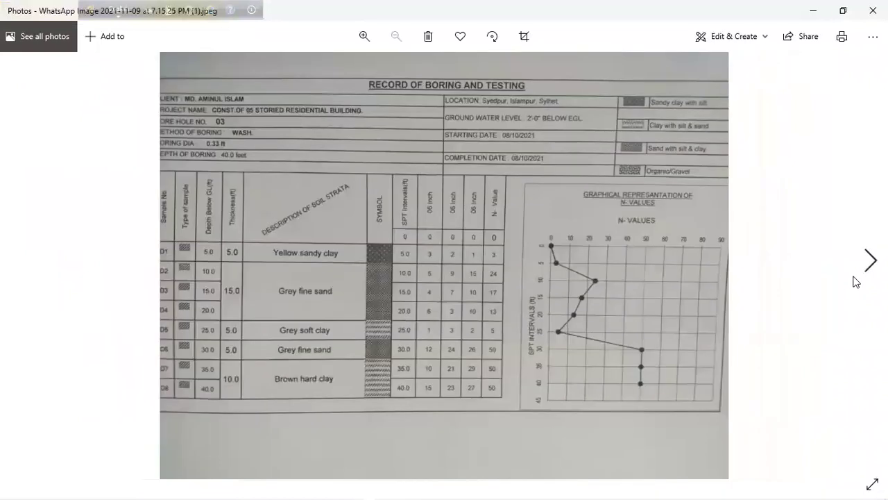
left_click(855, 280)
left_click(855, 281)
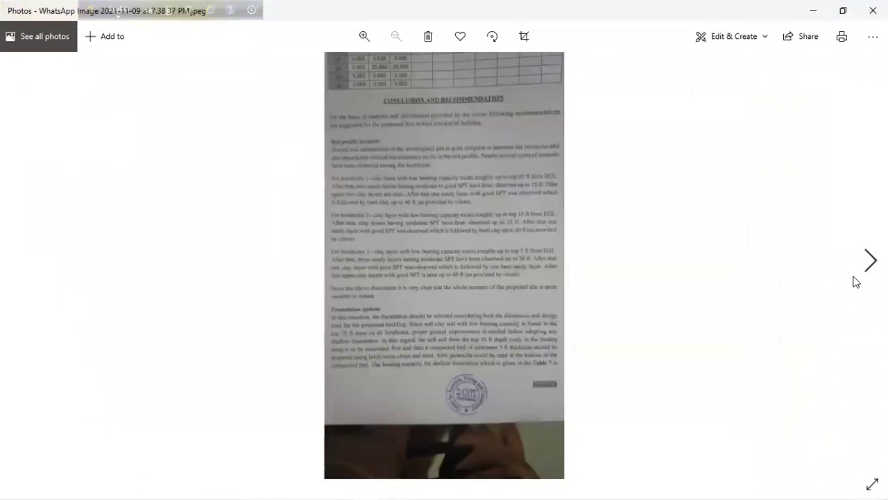
left_click(856, 281)
left_click(856, 276)
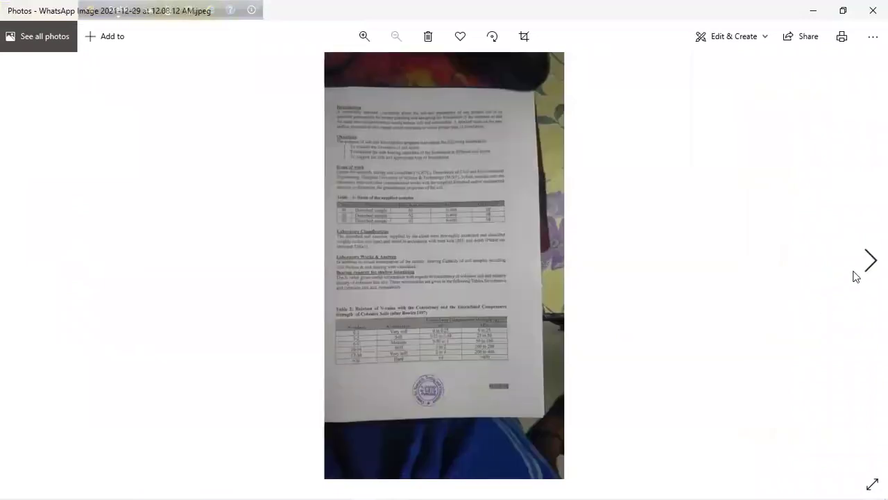
left_click(855, 276)
left_click(856, 276)
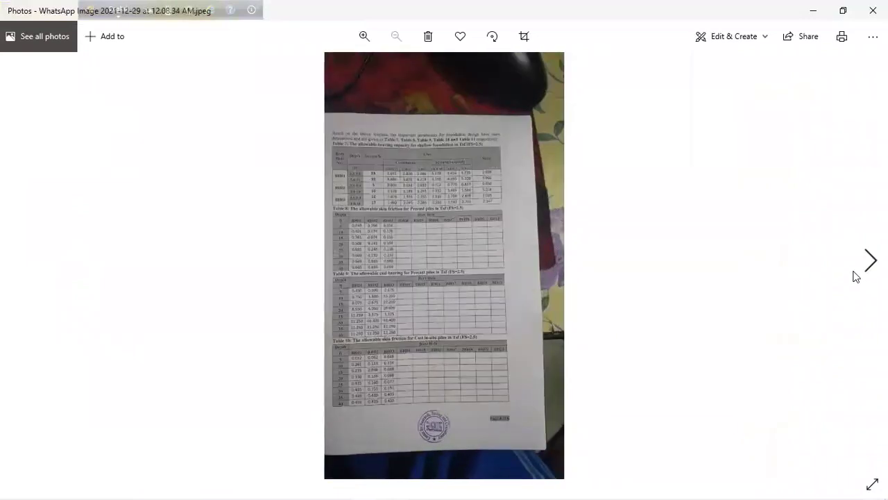
left_click(866, 262)
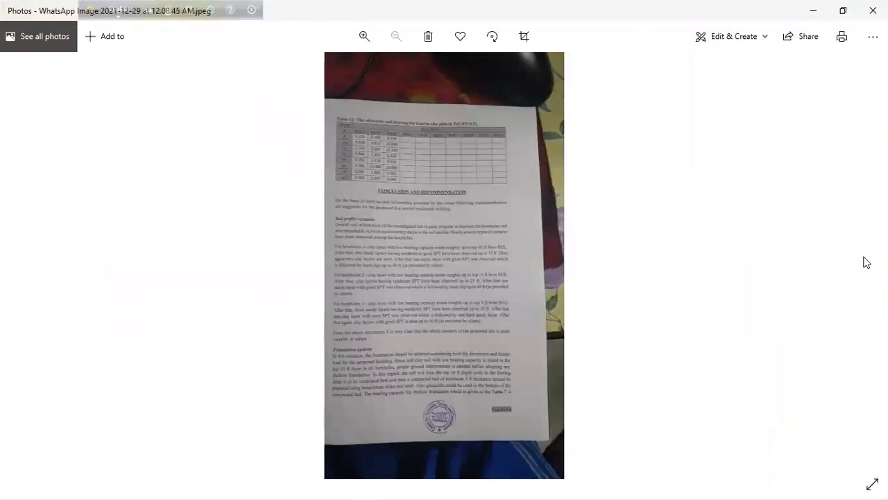
- Page back to the boring record photos, then minimize the Photos viewer
left_click(29, 259)
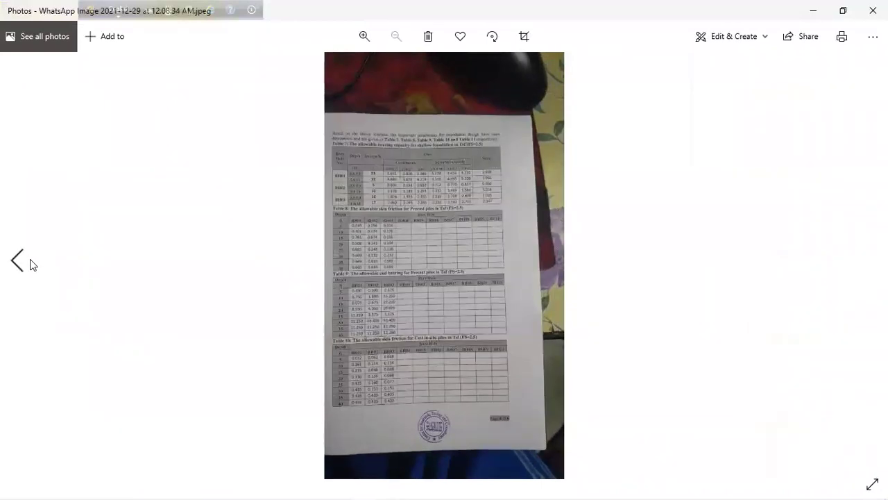
left_click(30, 258)
left_click(22, 259)
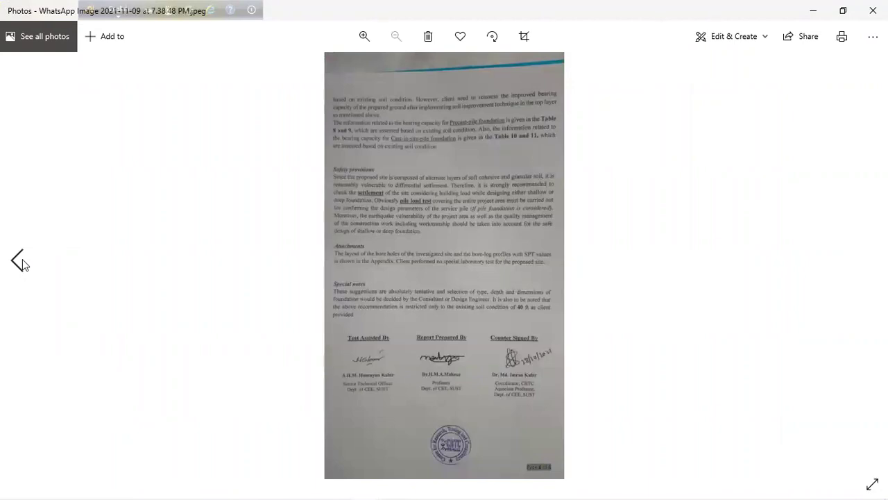
left_click(22, 259)
left_click(22, 259)
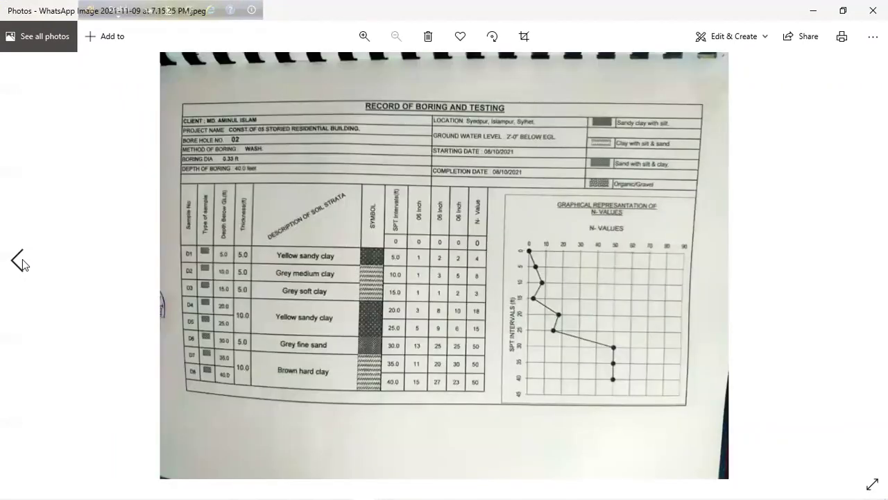
scroll(337, 357, "up", 1)
scroll(337, 357, "up", 1)
left_click(809, 7)
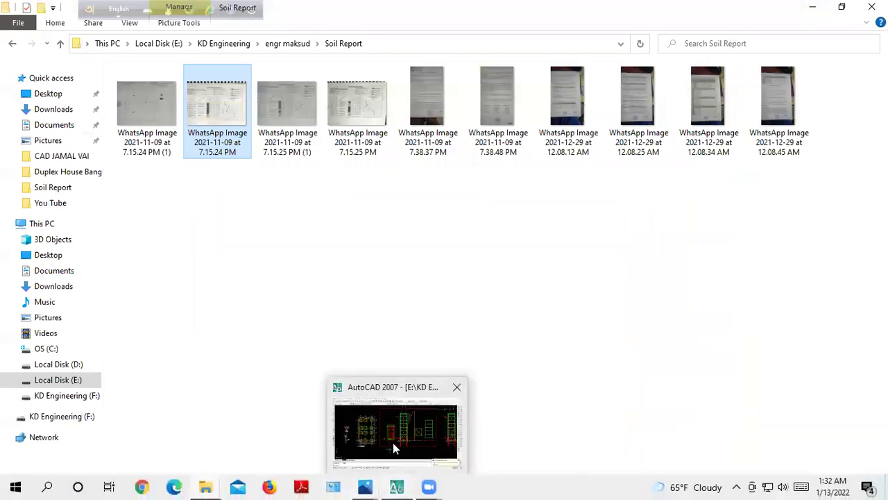
- Return to AutoCAD and window-select the upper footing plan objects
mouse_move(396, 487)
left_click(392, 444)
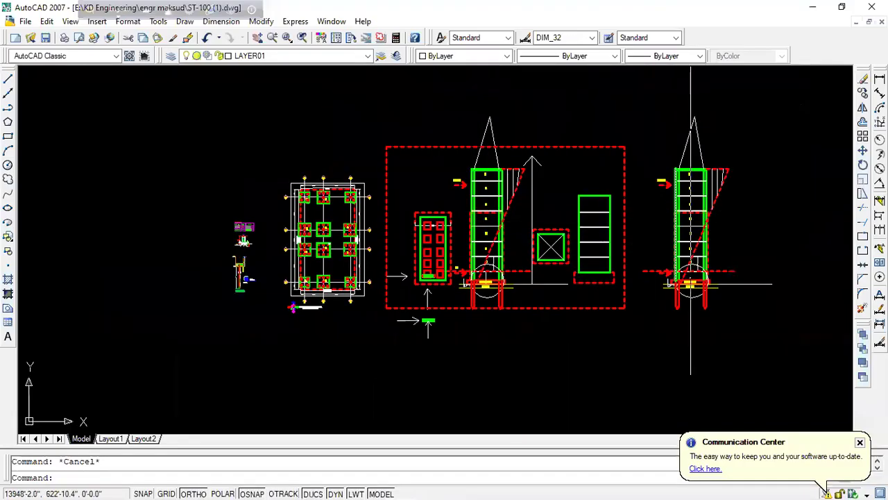
scroll(486, 243, "up", 2)
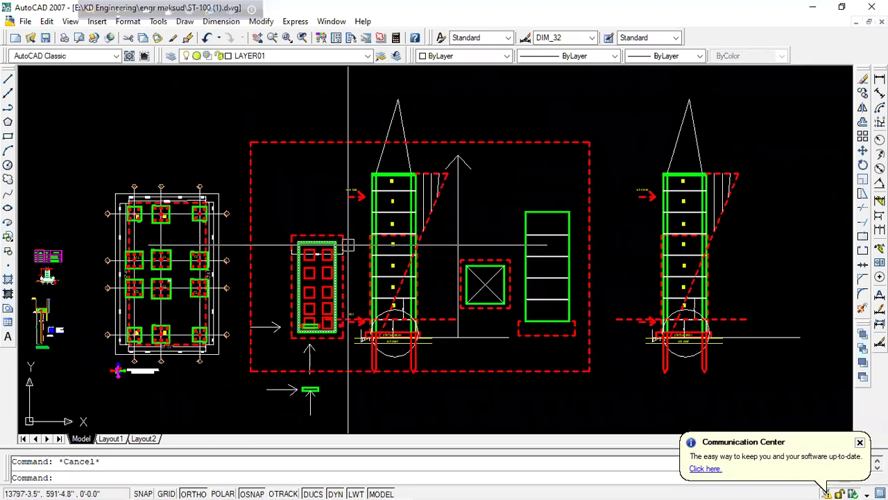
scroll(324, 243, "up", 2)
left_click(361, 206)
left_click(210, 336)
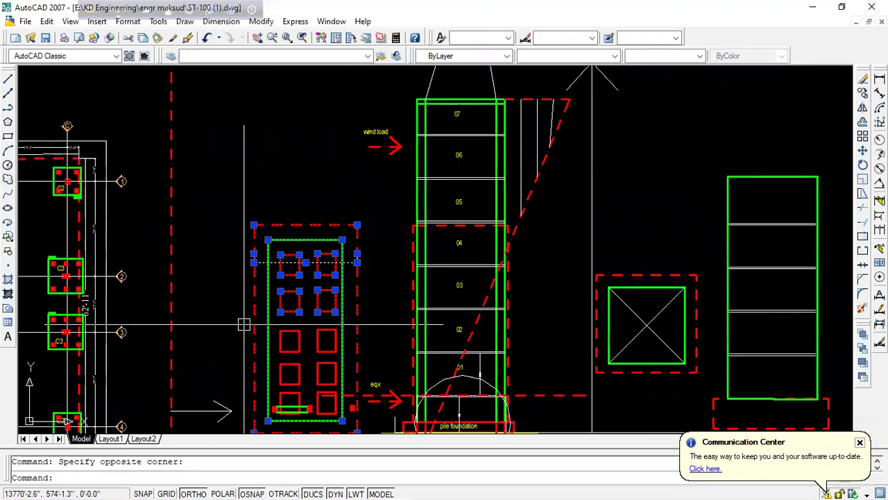
- Add the remaining footing objects and the lower footing boxes and columns to the selection
scroll(305, 389, "up", 1)
scroll(305, 388, "up", 1)
left_click(414, 222)
left_click(195, 304)
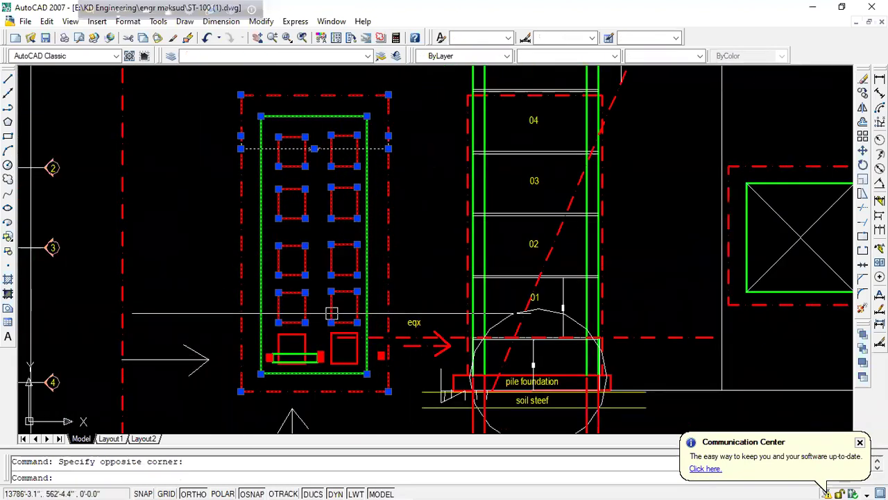
scroll(368, 244, "up", 1)
scroll(402, 295, "up", 2)
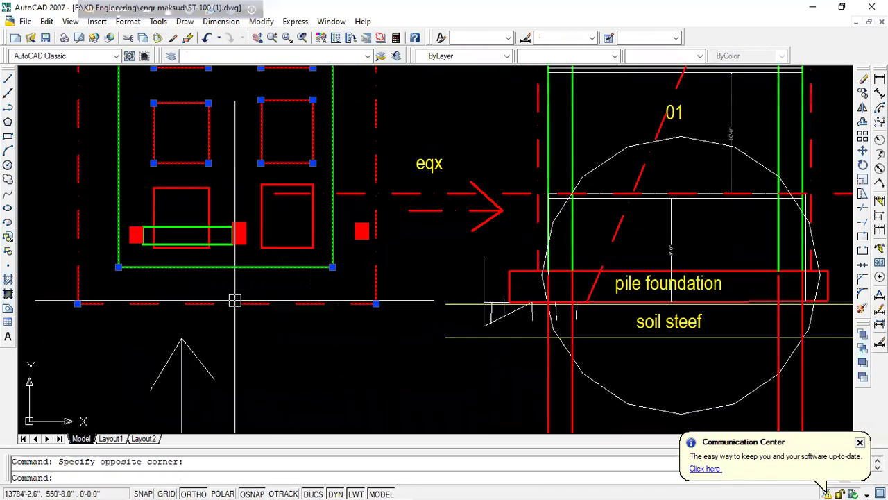
left_click(381, 224)
left_click(98, 268)
scroll(199, 284, "down", 2)
scroll(212, 259, "down", 1)
scroll(238, 297, "down", 3)
- Copy the red footing block and place the copy to the right of the original
type("cp")
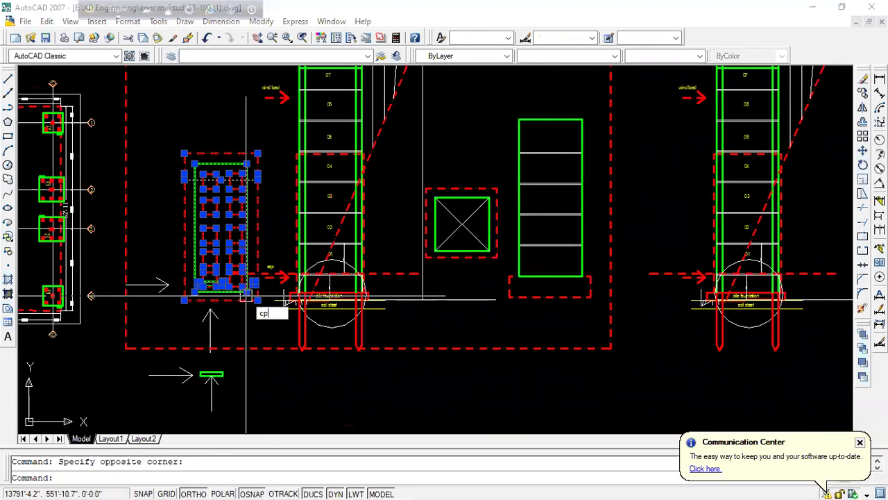
key("Return")
left_click(246, 295)
scroll(229, 285, "down", 3)
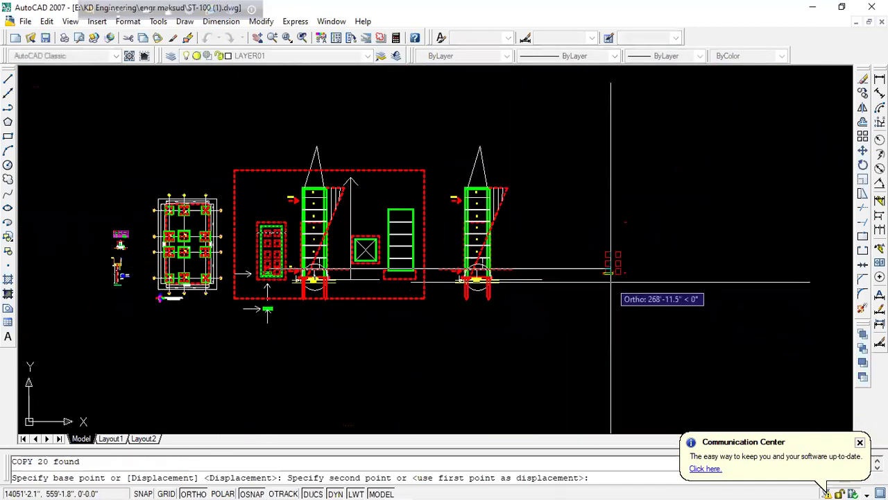
left_click(590, 286)
key("Escape")
- Pan and zoom in on the left tower's pile foundation
scroll(357, 203, "up", 2)
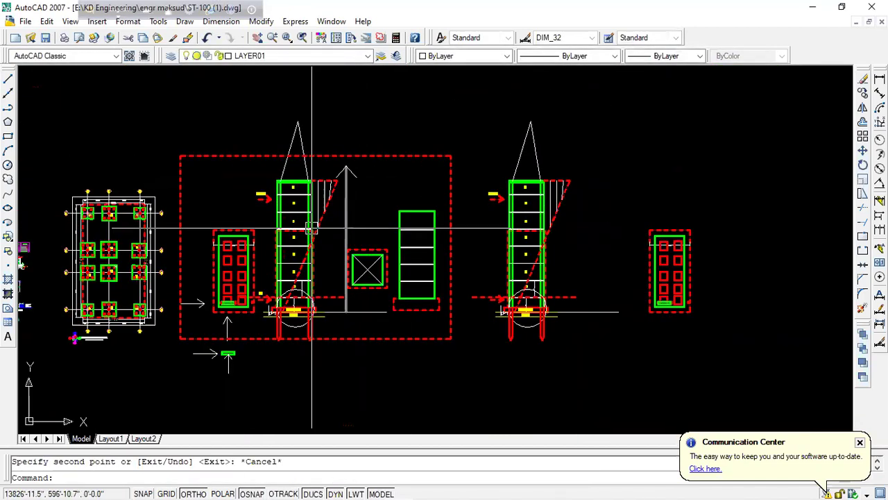
middle_click_drag(292, 207, 308, 180)
scroll(309, 181, "up", 2)
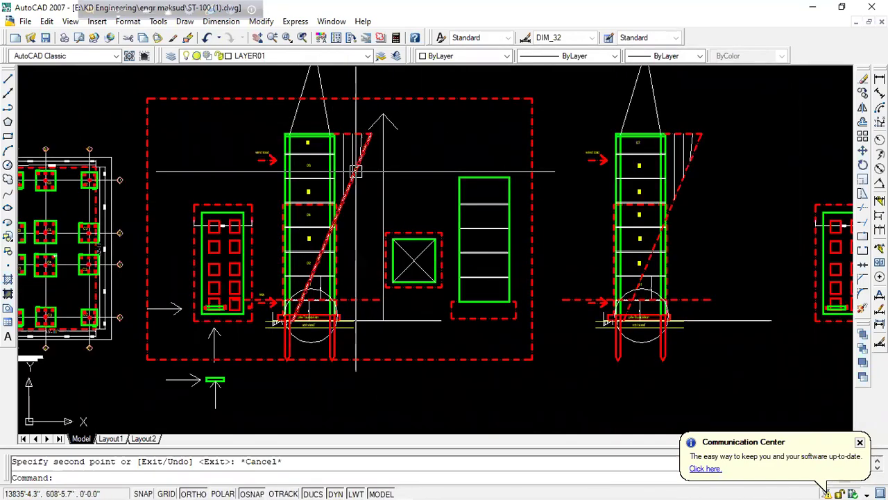
scroll(359, 146, "up", 2)
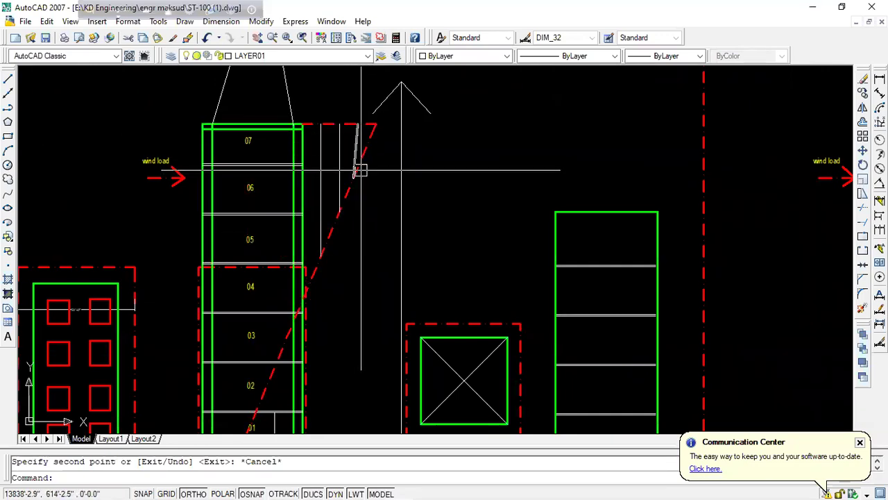
scroll(375, 175, "down", 2)
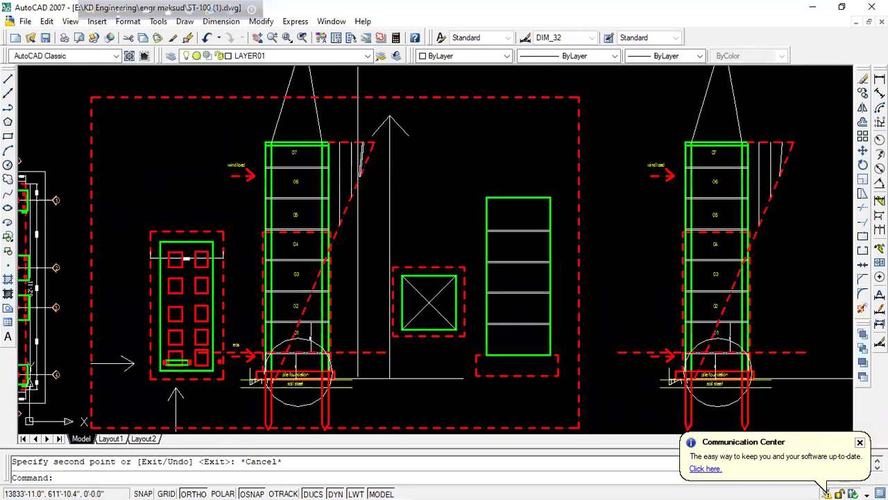
scroll(208, 182, "up", 2)
scroll(417, 131, "down", 1)
scroll(425, 298, "down", 2)
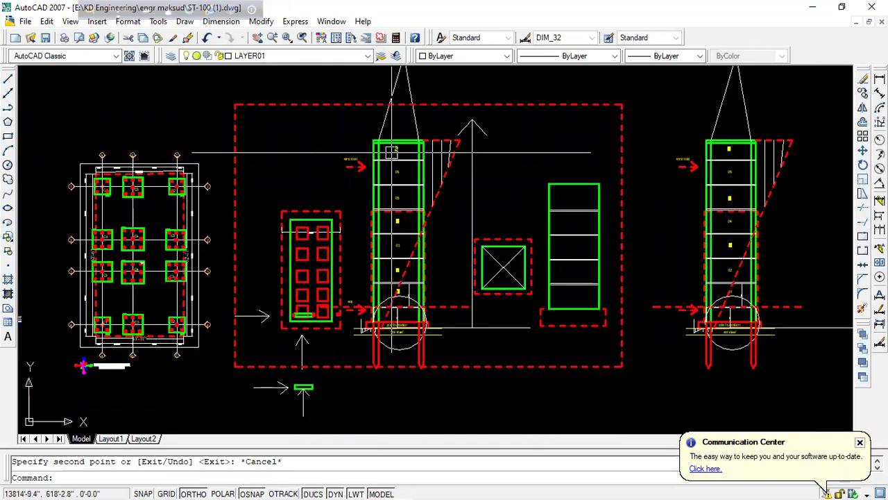
scroll(406, 298, "up", 2)
scroll(326, 298, "up", 2)
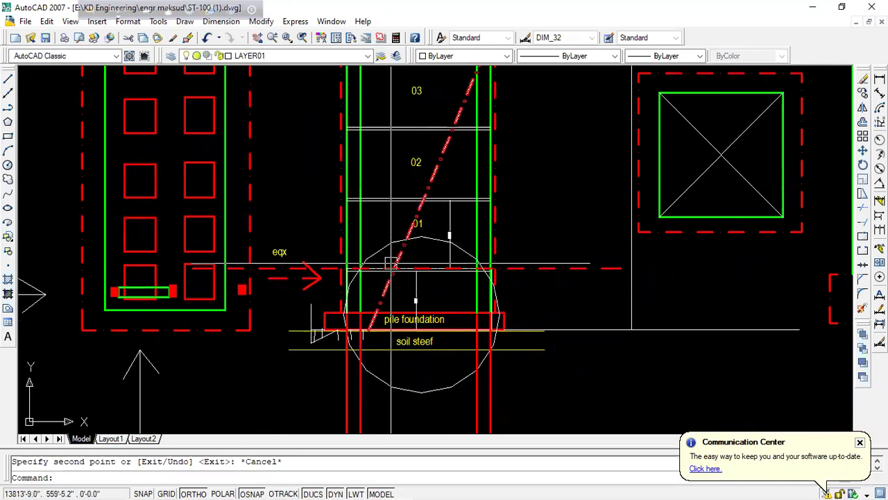
- Delete the circle around the left pile tip
left_click(434, 390)
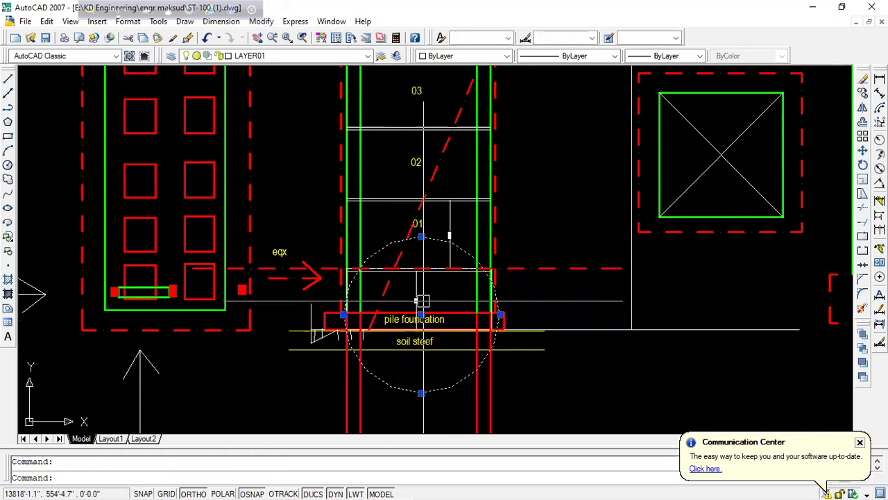
key("Escape")
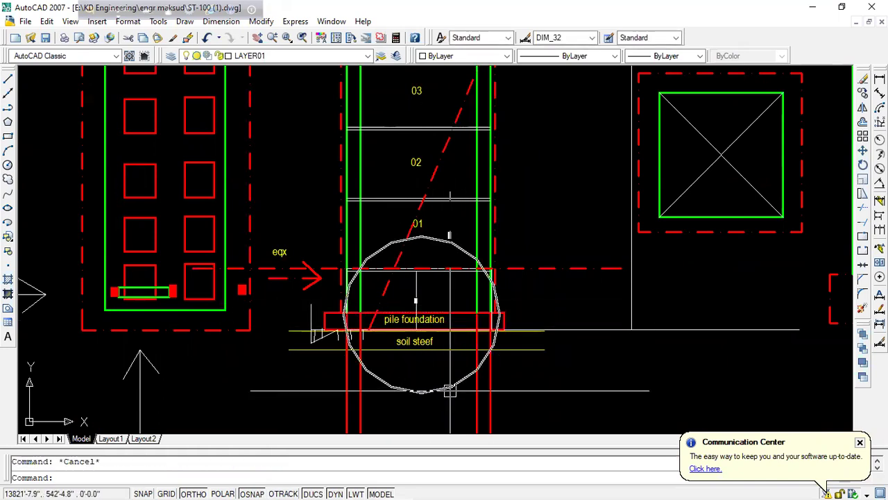
key("Delete")
scroll(450, 388, "down", 1)
scroll(461, 319, "up", 1)
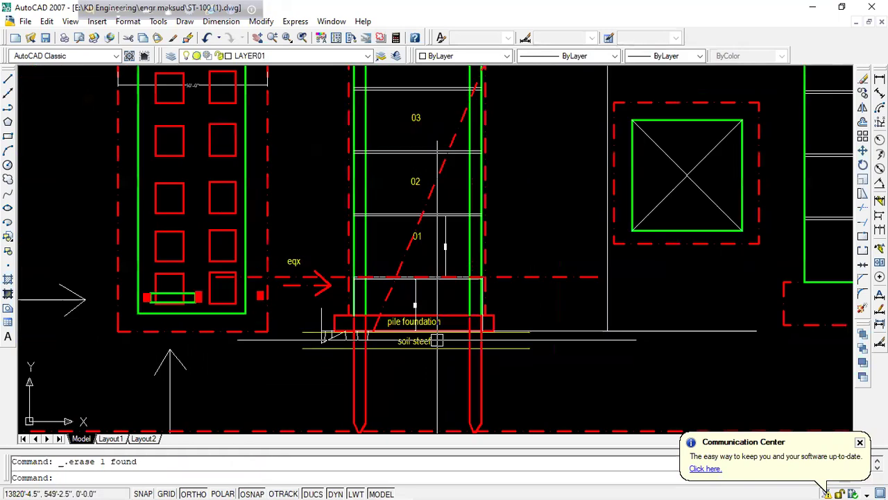
scroll(467, 301, "up", 1)
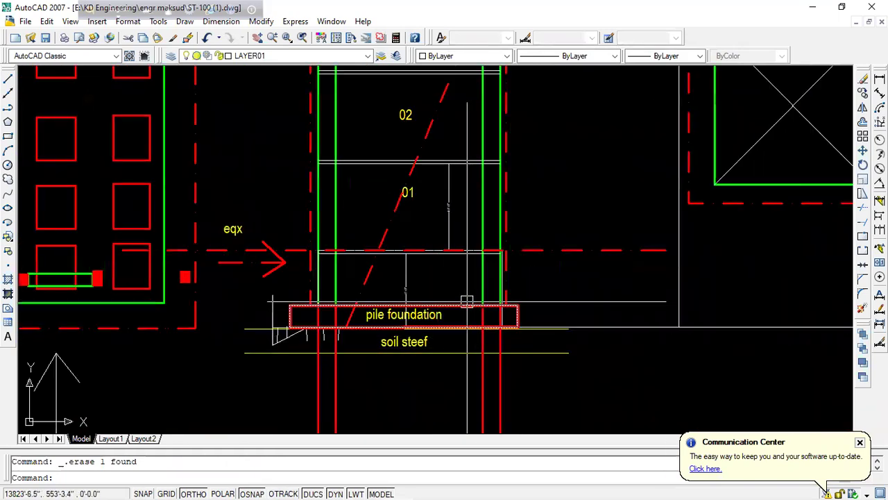
scroll(467, 301, "down", 3)
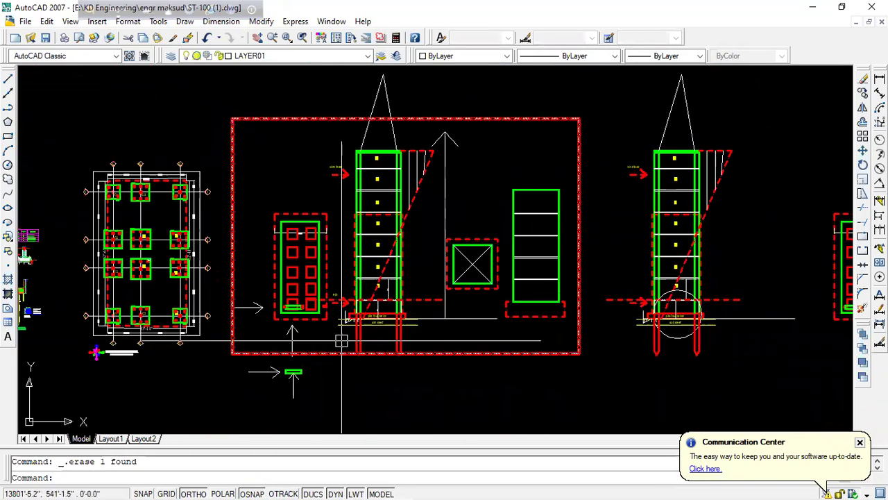
scroll(380, 326, "up", 3)
- Rotate the pile foundation rectangle about its corner to a free tilted angle, with Ortho off
left_click(419, 295)
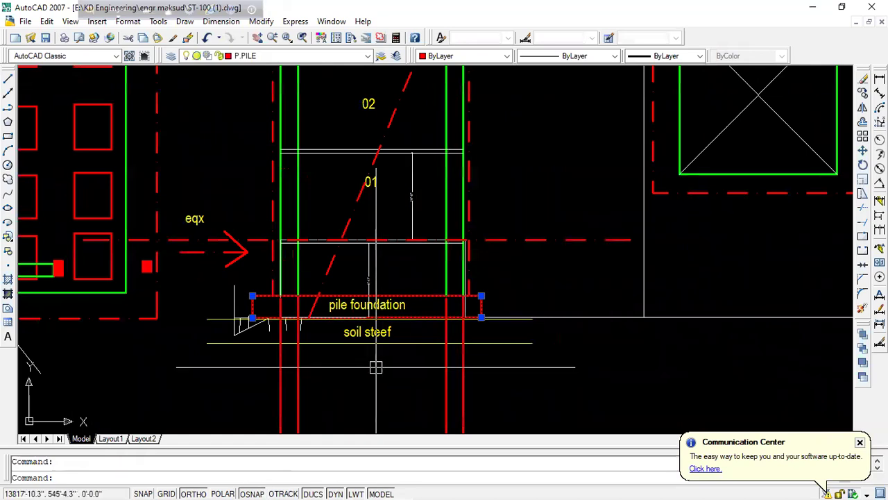
type("r")
key("Return")
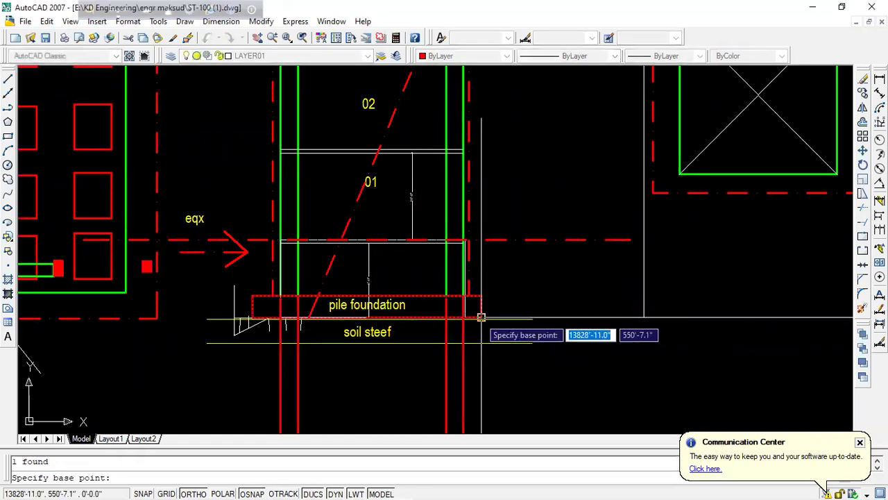
left_click(480, 317)
key("F8")
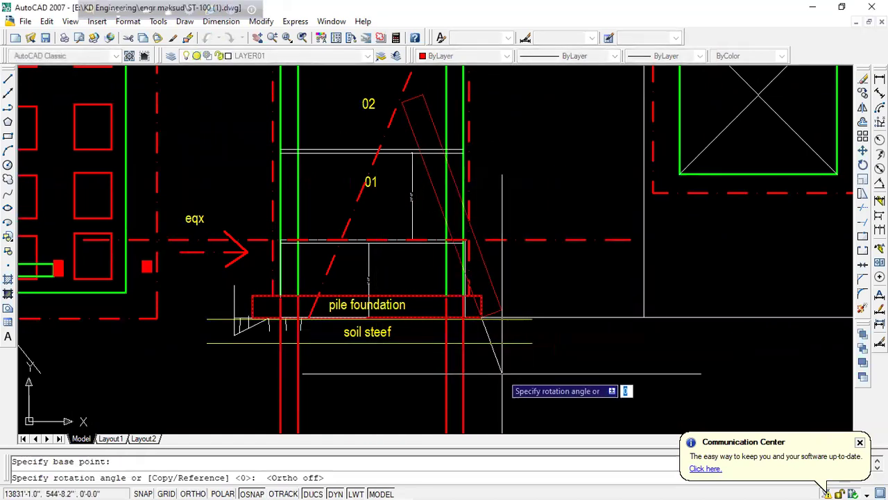
left_click(583, 347)
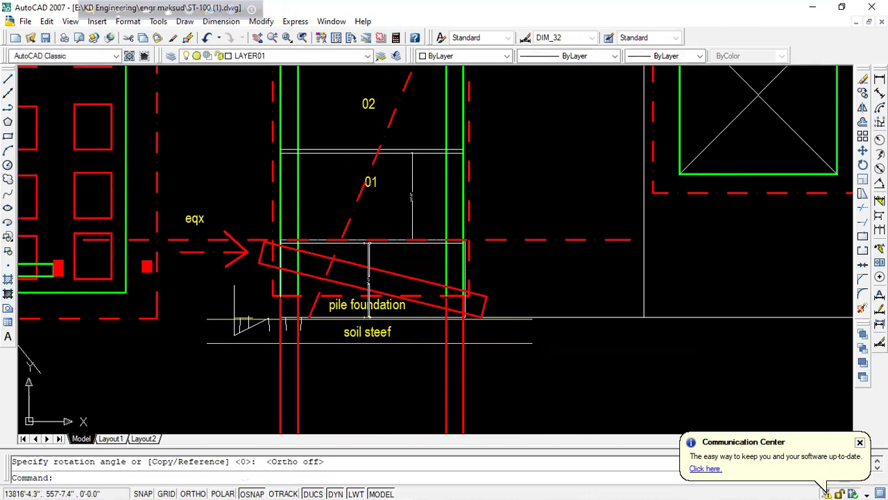
- Match the tilted rectangle to the green column line's PILE CAP style and verify it
left_click(173, 40)
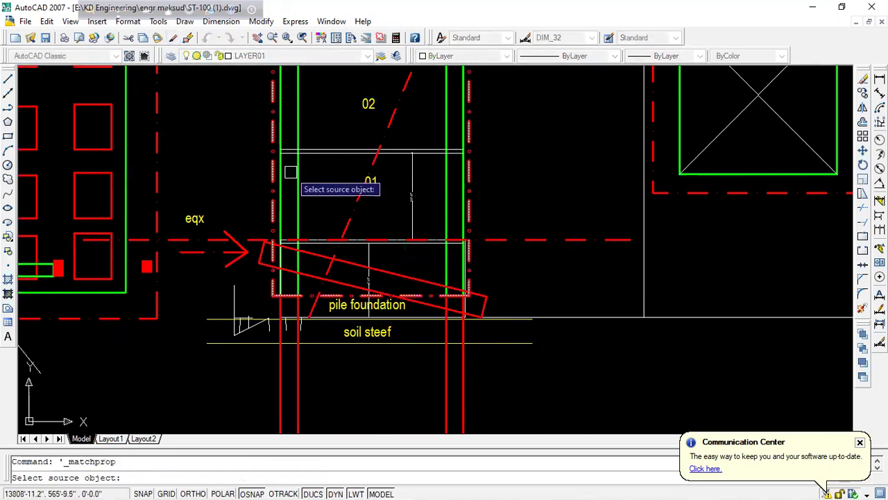
left_click(297, 208)
left_click(346, 288)
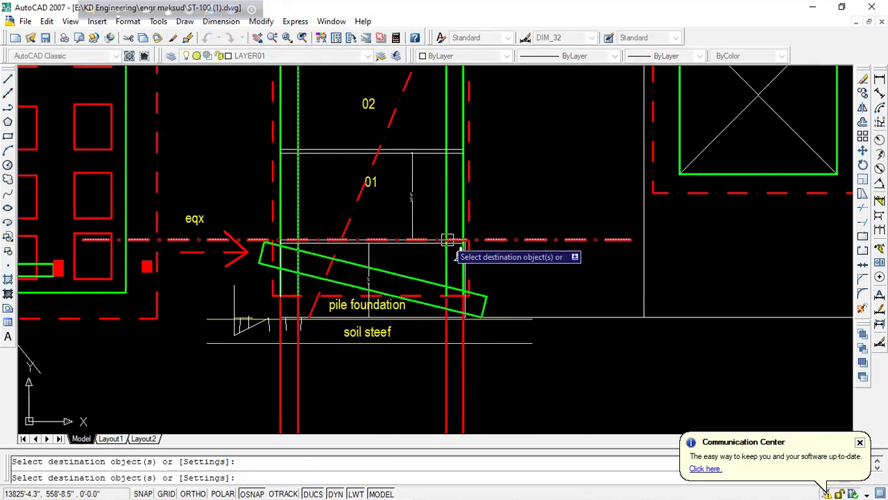
key("Escape")
left_click(406, 272)
scroll(397, 302, "up", 3)
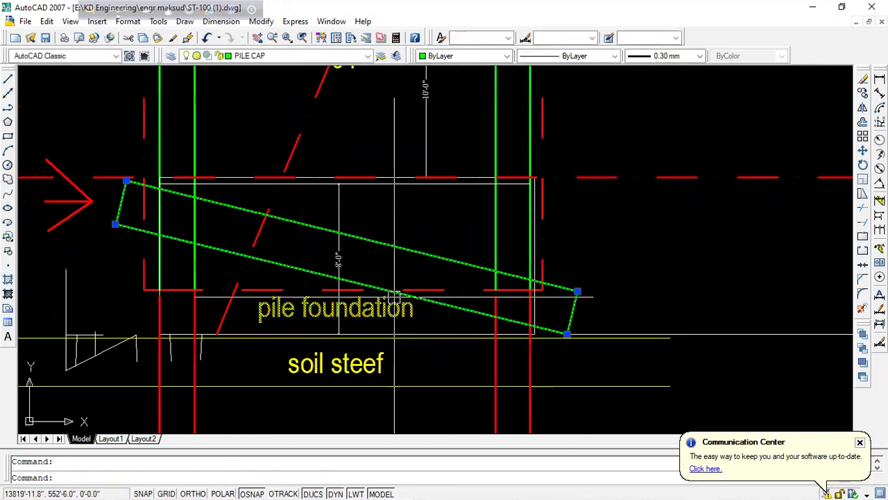
scroll(379, 243, "down", 2)
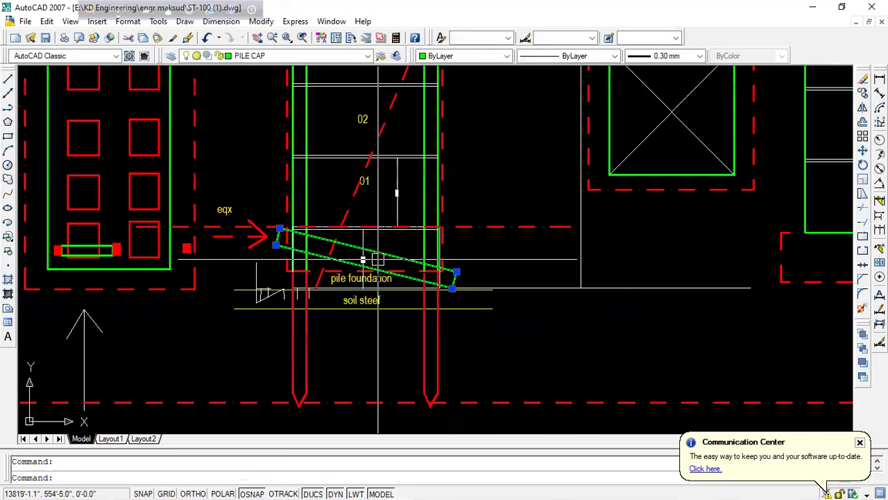
key("Escape")
scroll(375, 284, "down", 2)
scroll(388, 277, "down", 2)
- Zoom to the right tower's pile foundation and delete its surrounding circle
scroll(425, 152, "up", 3)
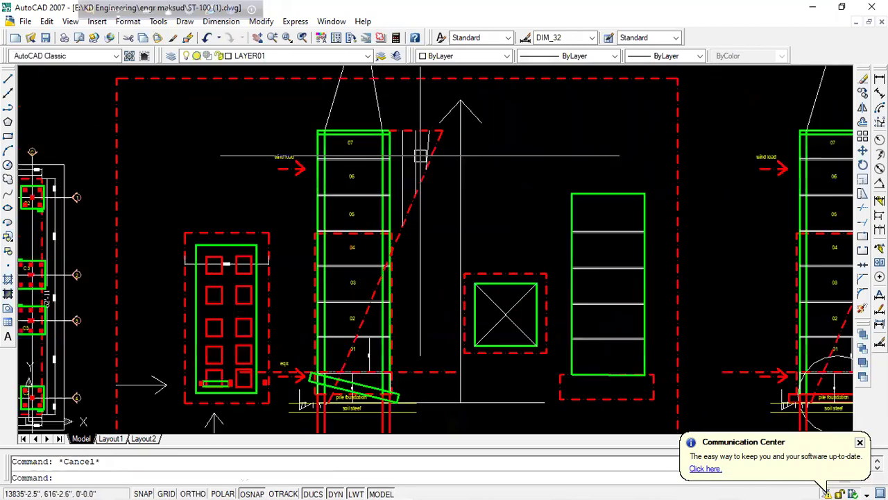
scroll(356, 368, "up", 2)
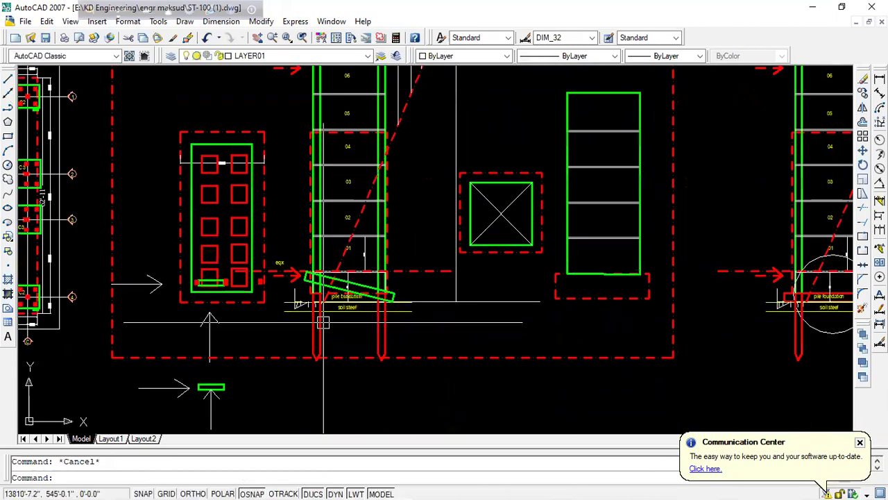
scroll(333, 278, "up", 2)
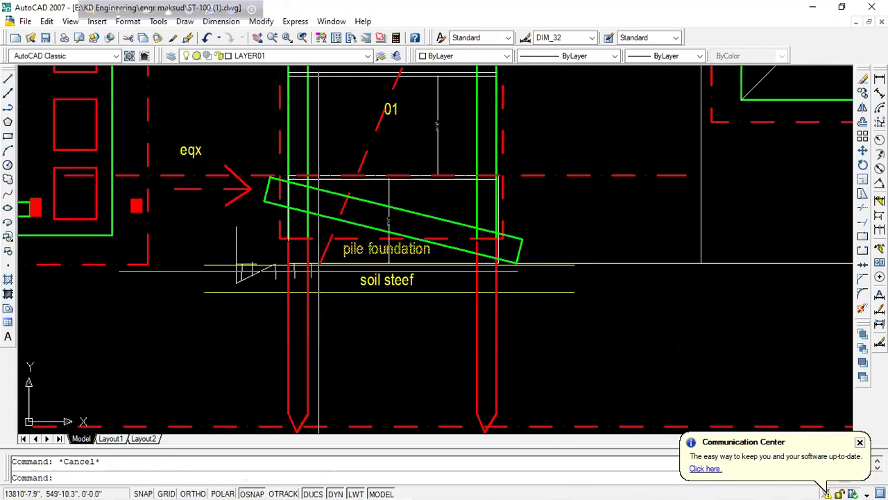
scroll(335, 252, "down", 5)
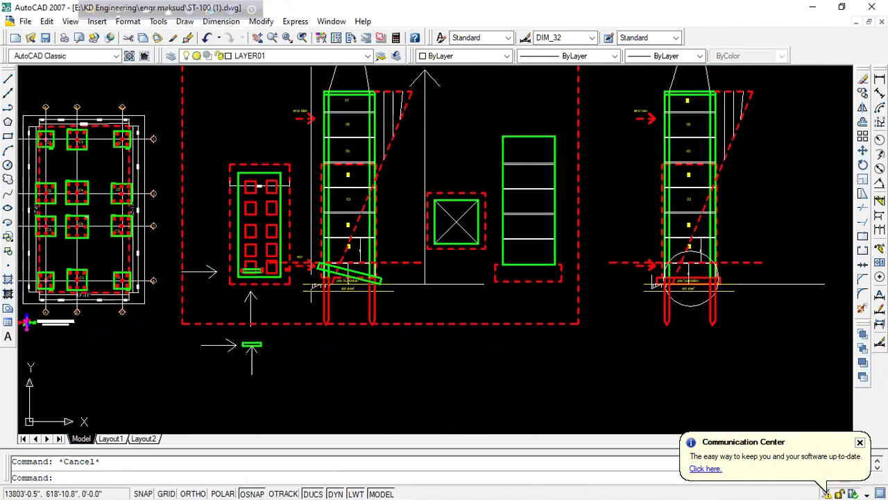
scroll(329, 118, "up", 2)
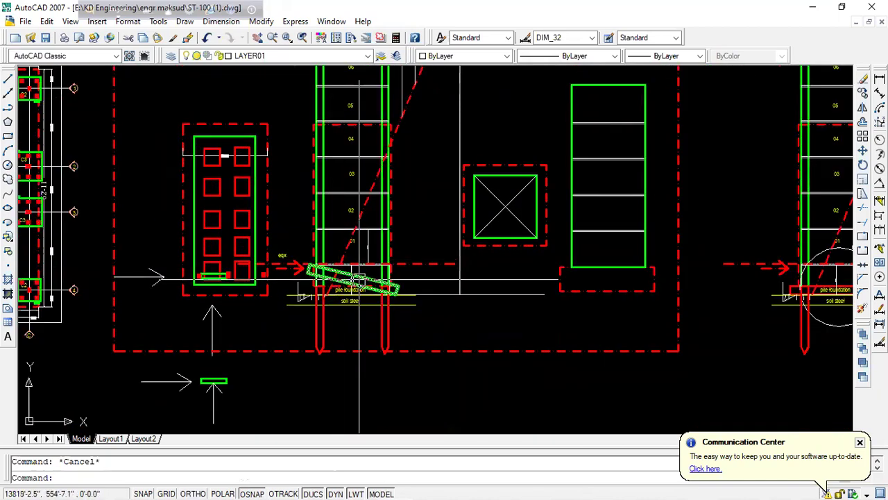
scroll(359, 281, "down", 3)
scroll(340, 284, "down", 1)
scroll(534, 283, "up", 5)
middle_click_drag(424, 309, 487, 362)
scroll(487, 362, "down", 3)
scroll(486, 403, "up", 5)
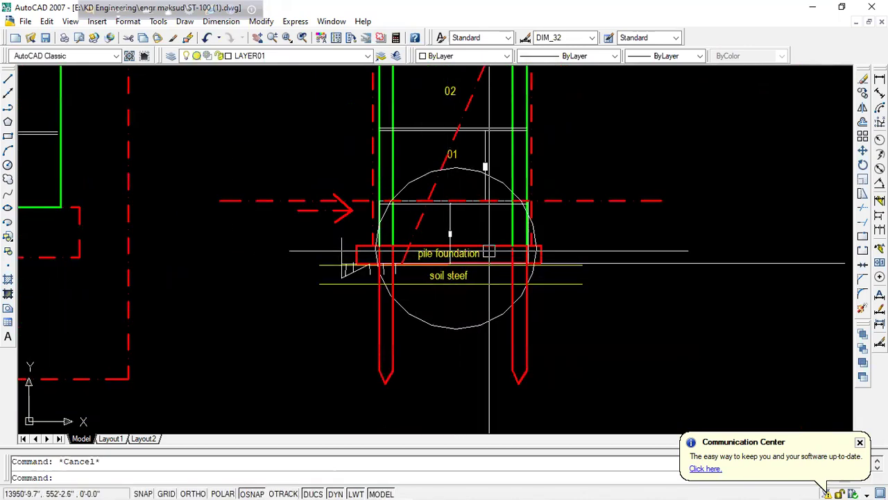
left_click(447, 331)
key("Delete")
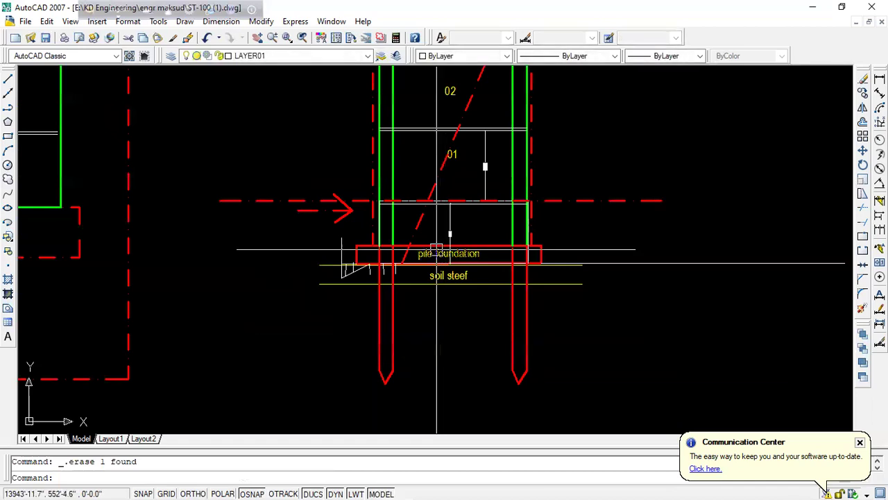
- Recenter the view on the right pile foundation and start the REC rectangle command
scroll(436, 250, "up", 3)
left_click(451, 226)
key("Escape")
scroll(439, 236, "down", 4)
scroll(439, 236, "down", 4)
scroll(508, 176, "up", 2)
scroll(508, 177, "up", 2)
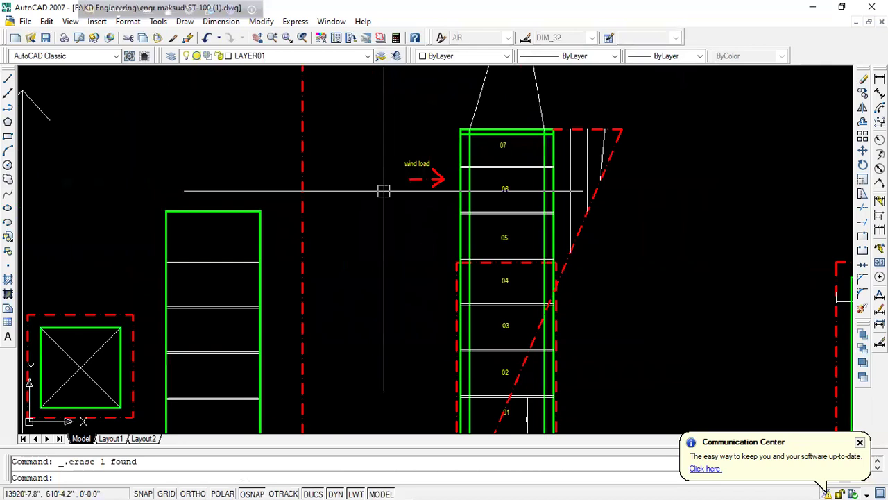
scroll(487, 177, "down", 2)
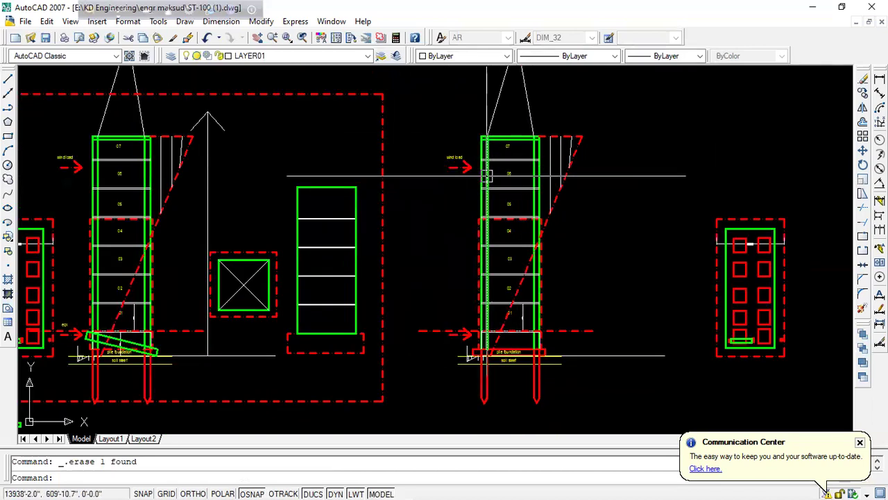
scroll(450, 317, "up", 3)
scroll(494, 382, "up", 3)
middle_click_drag(534, 375, 456, 324)
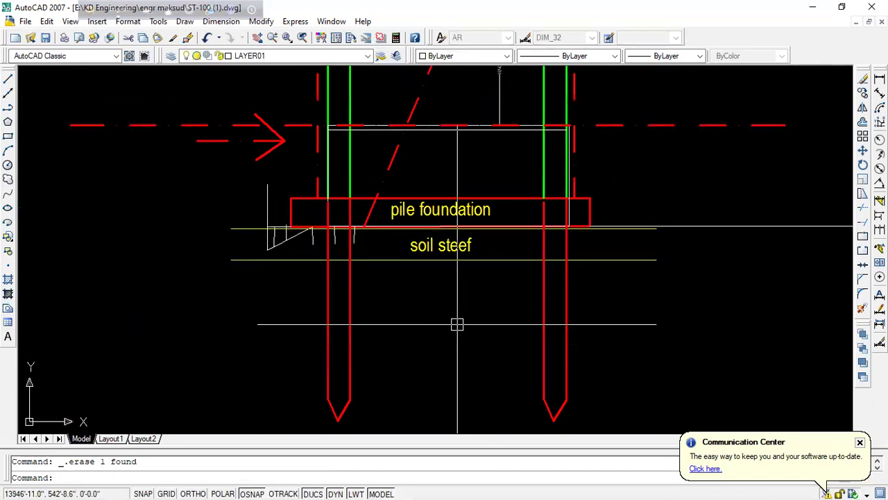
type("rec")
key("Return")
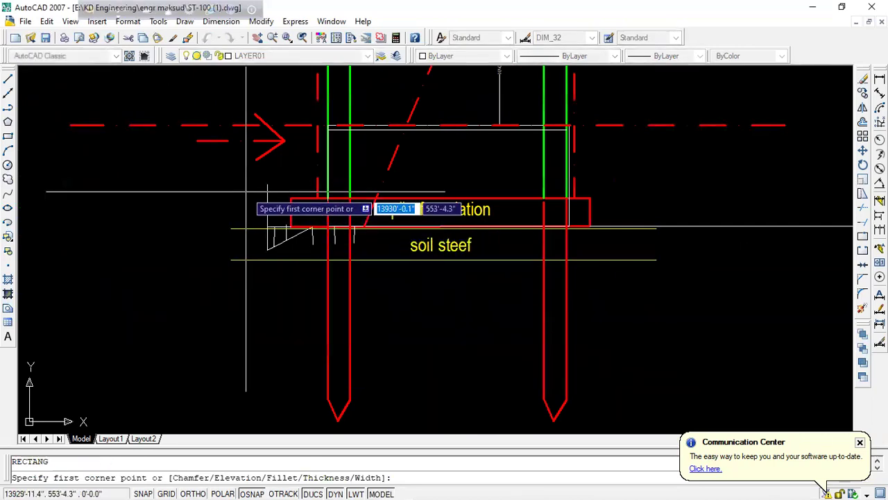
- Draw a rectangle around the pile foundation and match it to the green outline's style
left_click(246, 192)
scroll(612, 342, "down", 3)
left_click(600, 363)
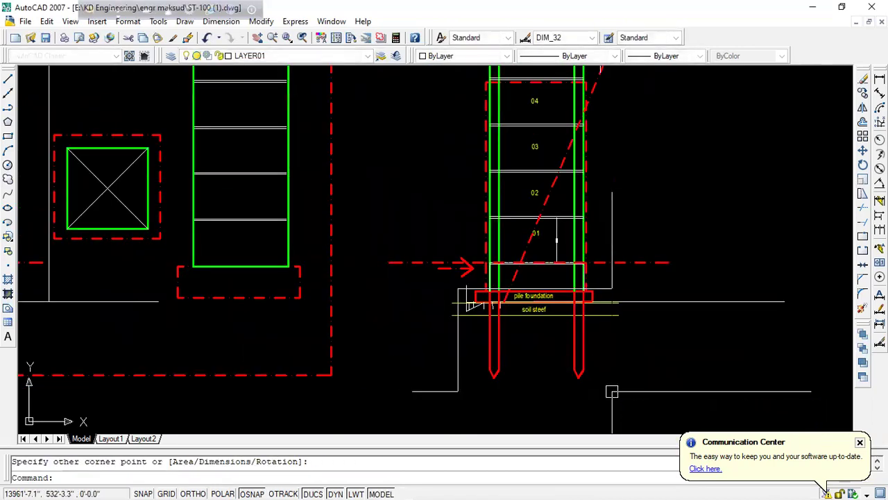
scroll(485, 365, "up", 2)
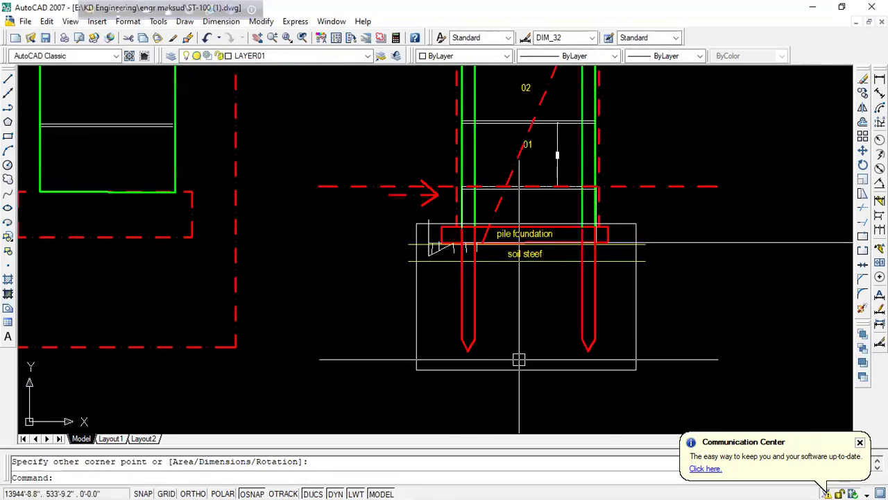
left_click(172, 39)
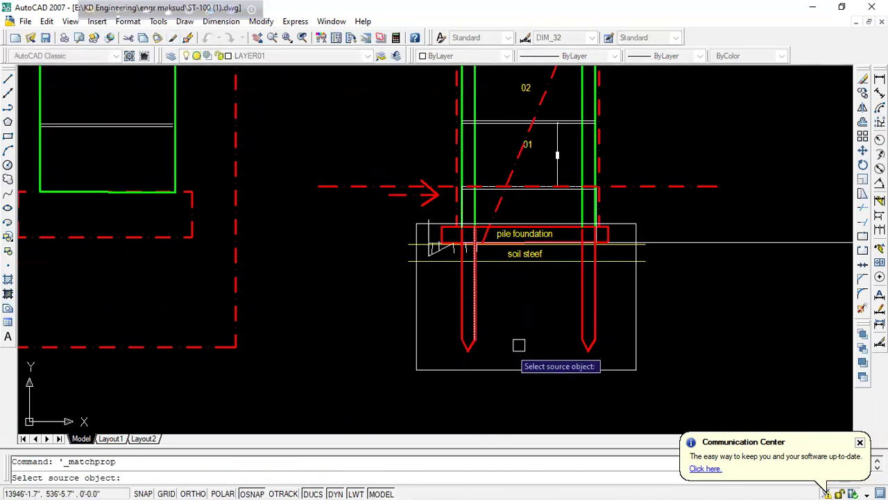
left_click(579, 207)
left_click(637, 311)
key("Escape")
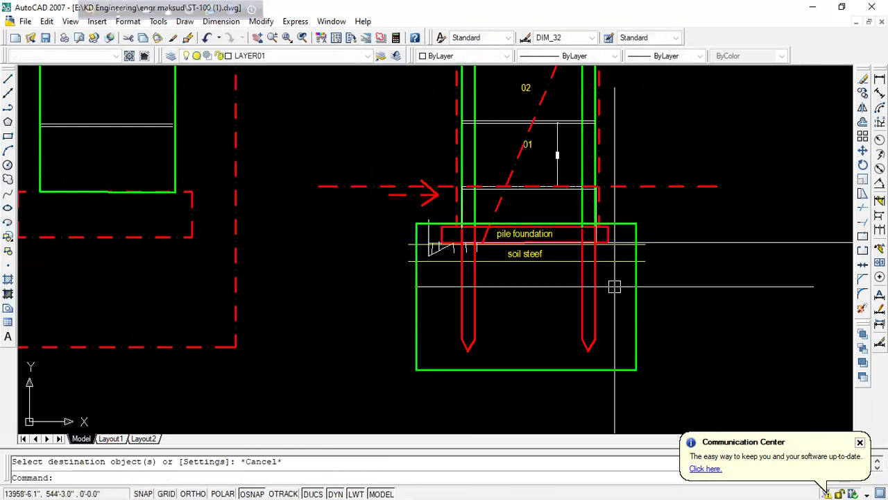
scroll(608, 288, "up", 3)
scroll(525, 282, "down", 2)
- Draw a horizontal line across the green rectangle below the soil line
type("l")
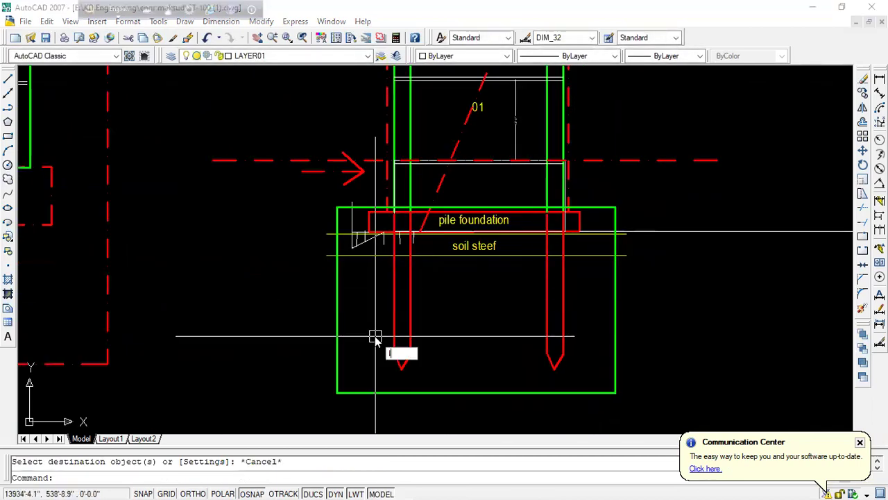
key("Return")
left_click(337, 310)
left_click(614, 309)
key("Escape")
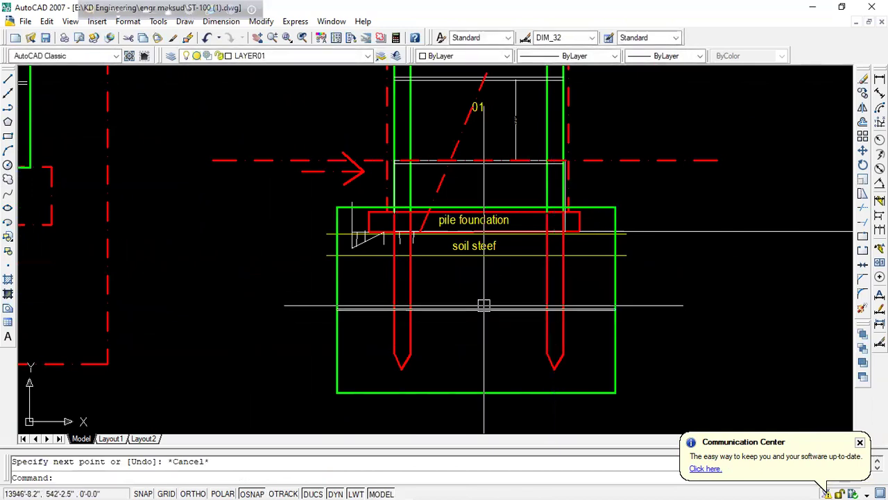
left_click(483, 308)
- Copy the horizontal line twice lower down in the rectangle, the second near the pile tips
type("co")
key("Return")
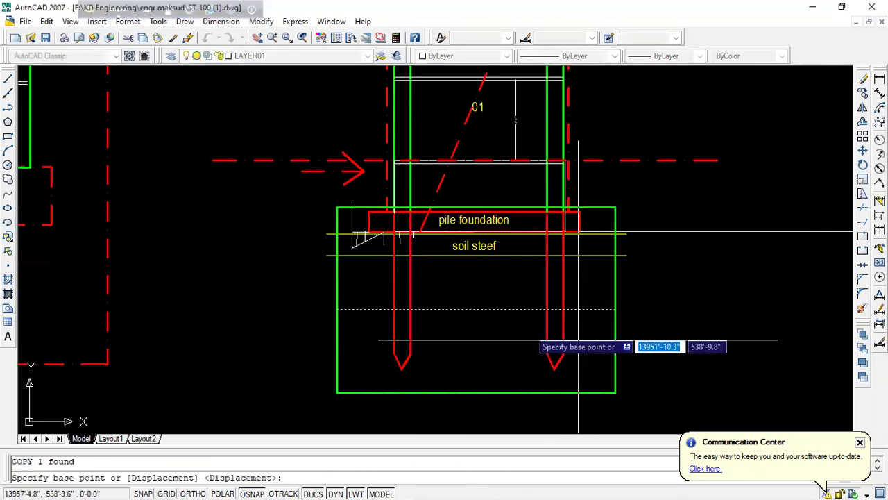
left_click(720, 331)
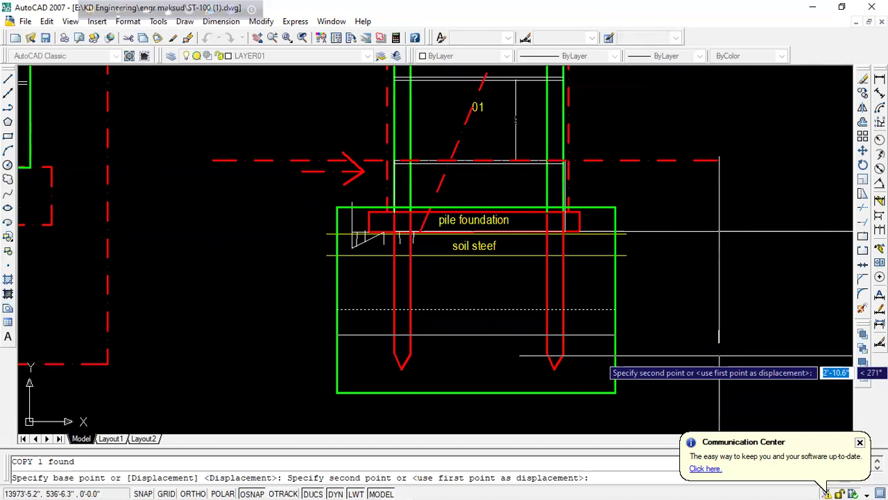
left_click(721, 356)
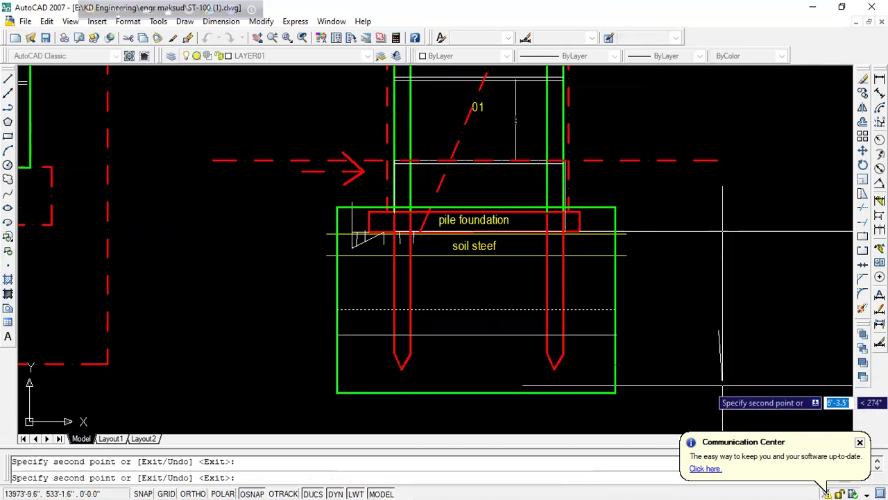
left_click(722, 385)
key("Escape")
scroll(456, 363, "up", 3)
scroll(462, 366, "down", 2)
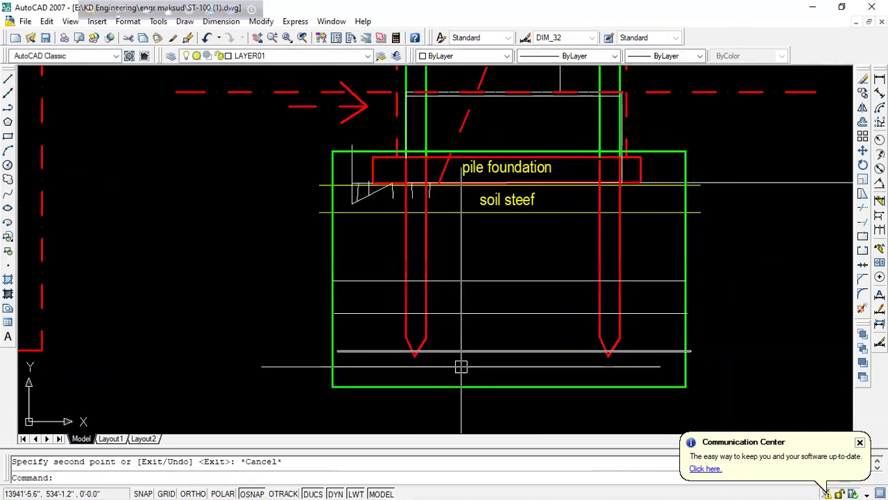
middle_click_drag(461, 366, 464, 329)
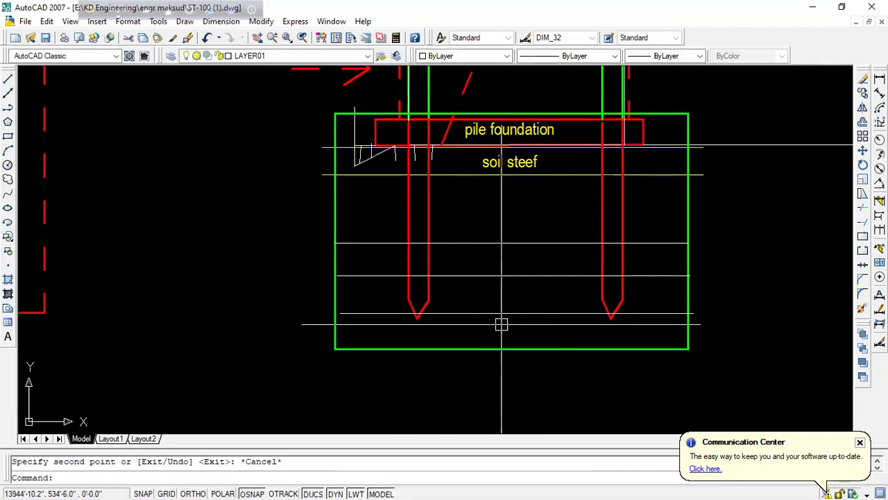
- Draw a vertical line from the soil line down to the rectangle's bottom
type("l")
key("Return")
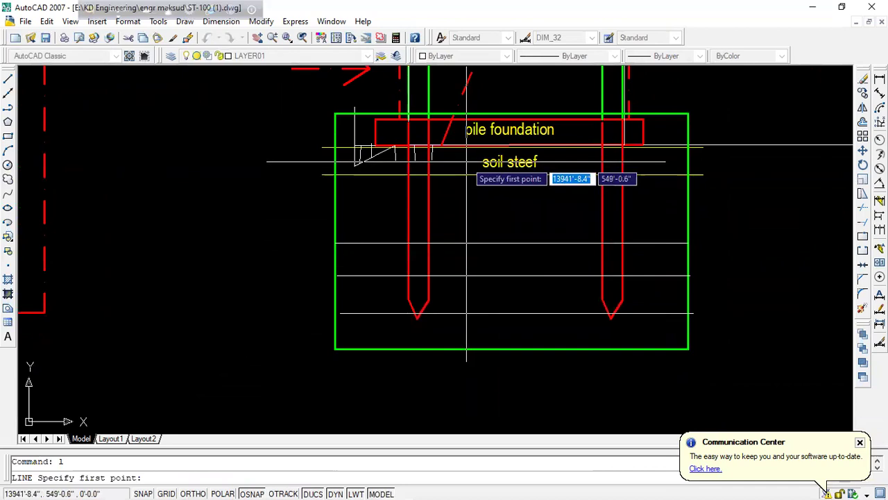
left_click(461, 175)
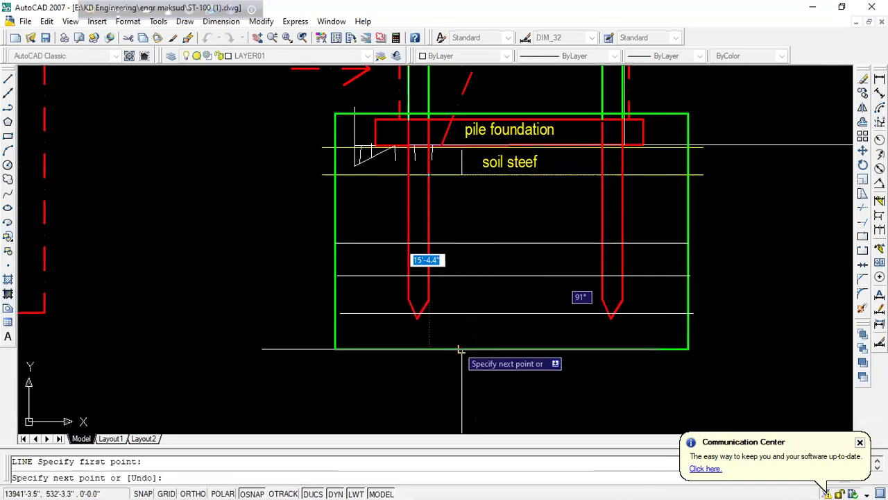
left_click(461, 348)
key("Escape")
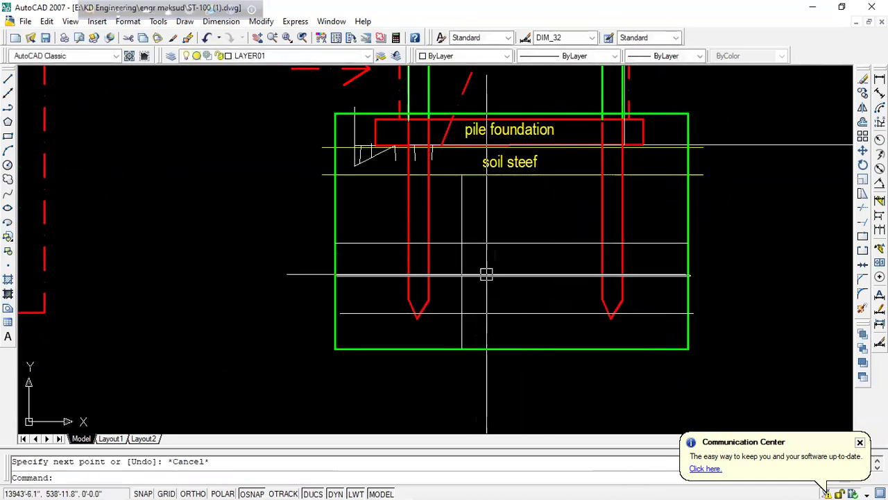
middle_click_drag(408, 229, 437, 306)
scroll(430, 292, "up", 2)
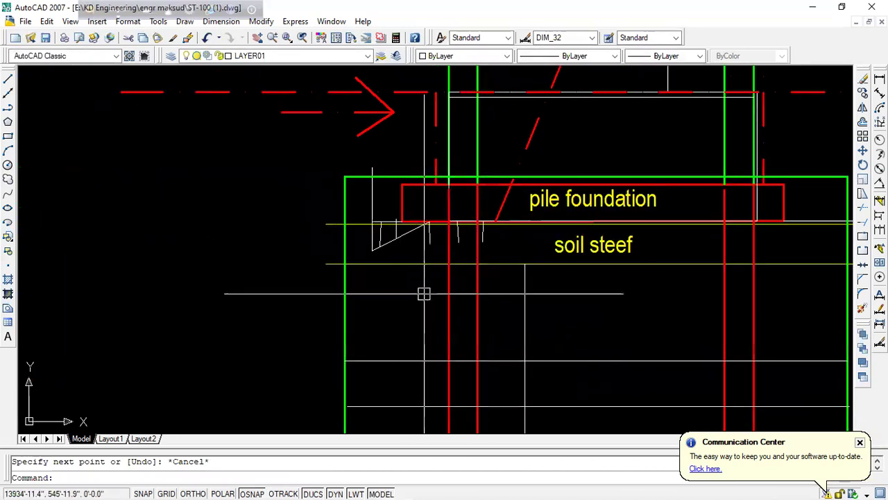
scroll(461, 294, "down", 2)
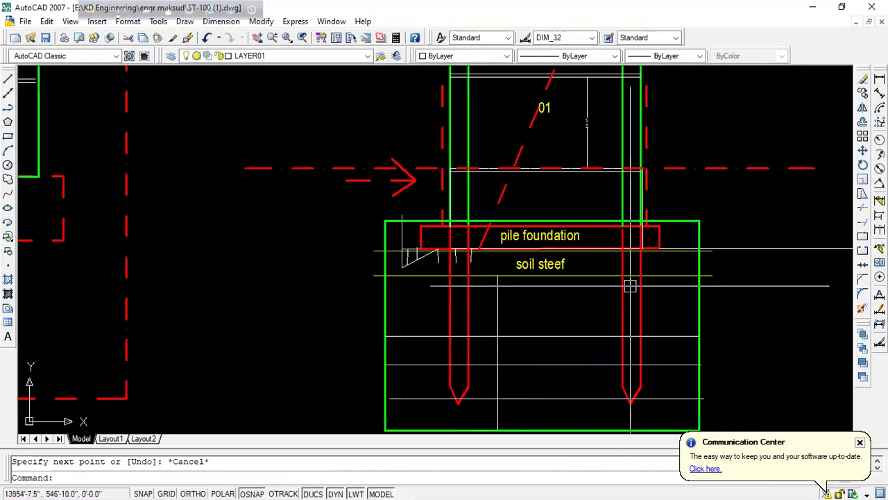
- Draw a zigzag line from just below the soil line down to the vertical line
key("l")
key("Return")
left_click(469, 275)
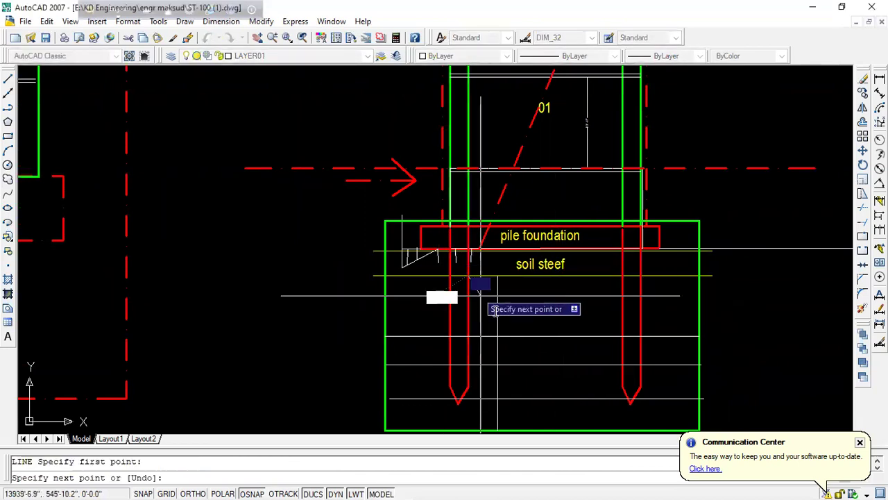
scroll(497, 297, "up", 2)
left_click(479, 292)
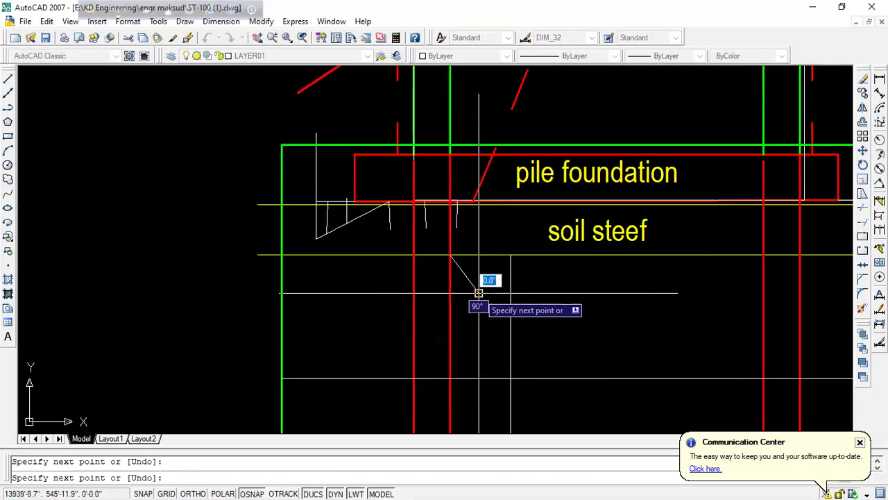
left_click(481, 332)
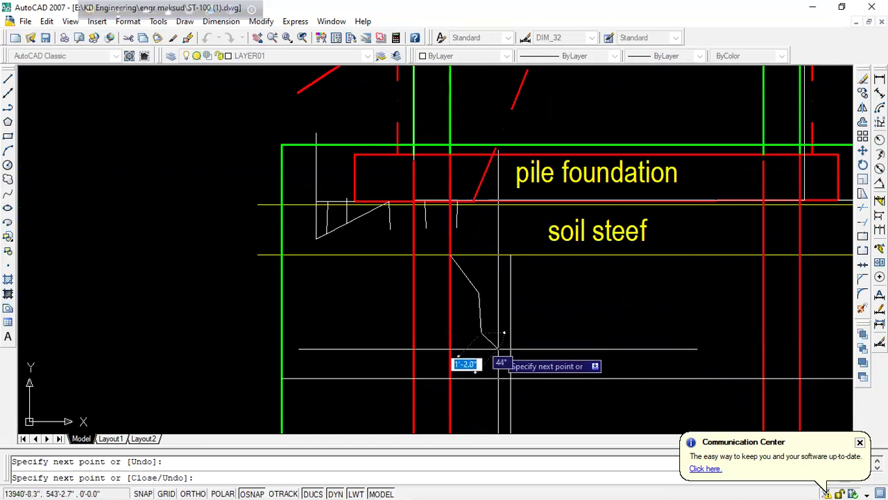
left_click(510, 359)
middle_click_drag(544, 397, 544, 300)
key("Escape")
- Draw a trial line rightward from the zigzag's upper bend, then delete it
left_click(515, 202)
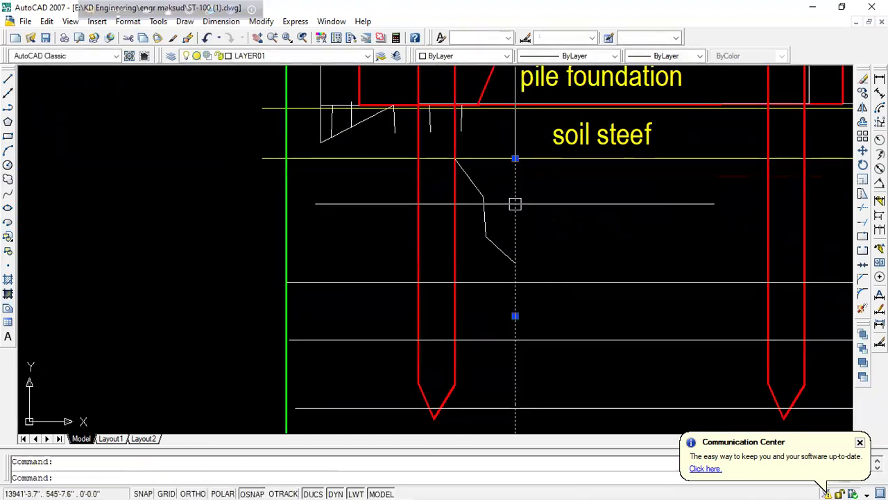
left_click(515, 159)
key("Escape")
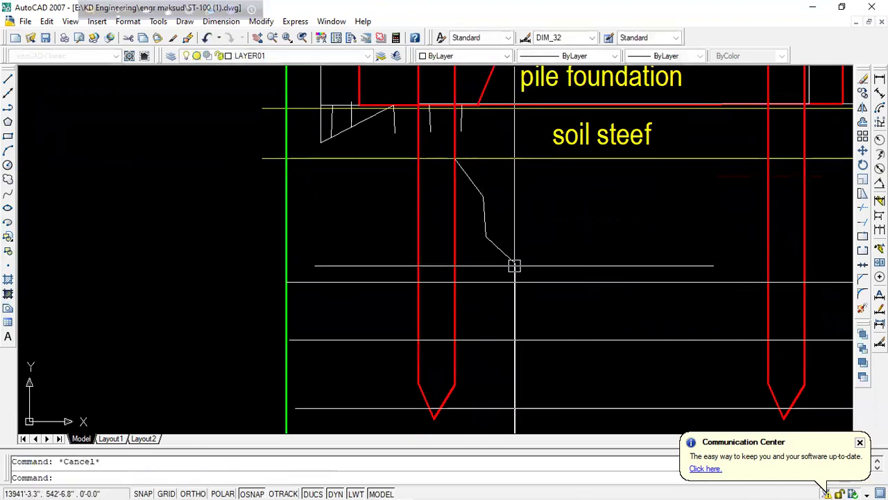
scroll(536, 238, "down", 2)
type("l")
key("Return")
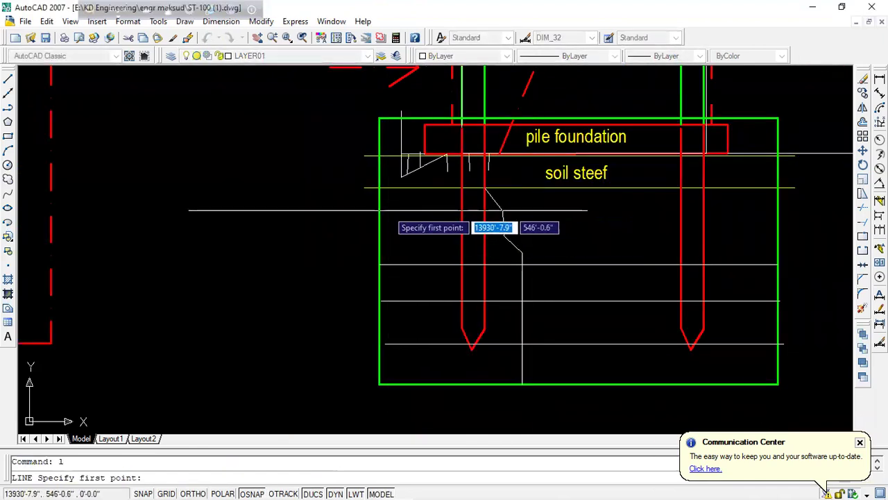
left_click(502, 211)
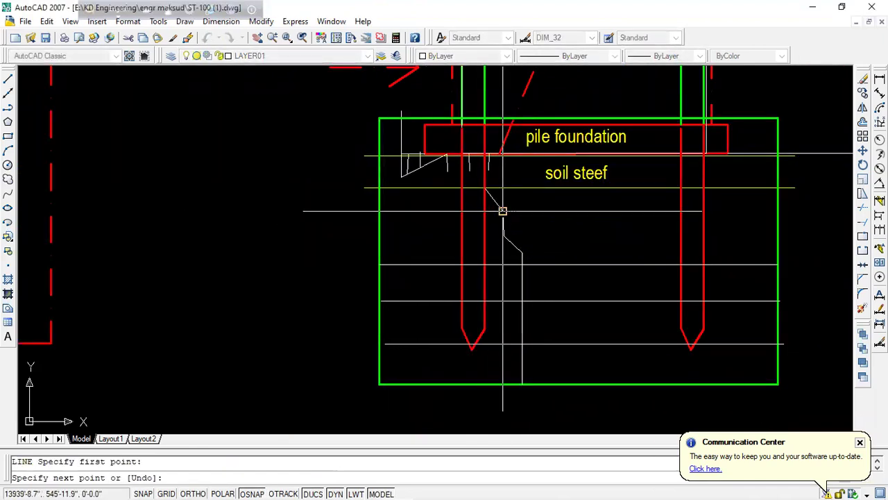
left_click(636, 215)
key("Escape")
left_click(583, 212)
key("Delete")
- Draw a horizontal line from the zigzag's upper bend and extend it leftward past the zigzag
type("l")
key("Return")
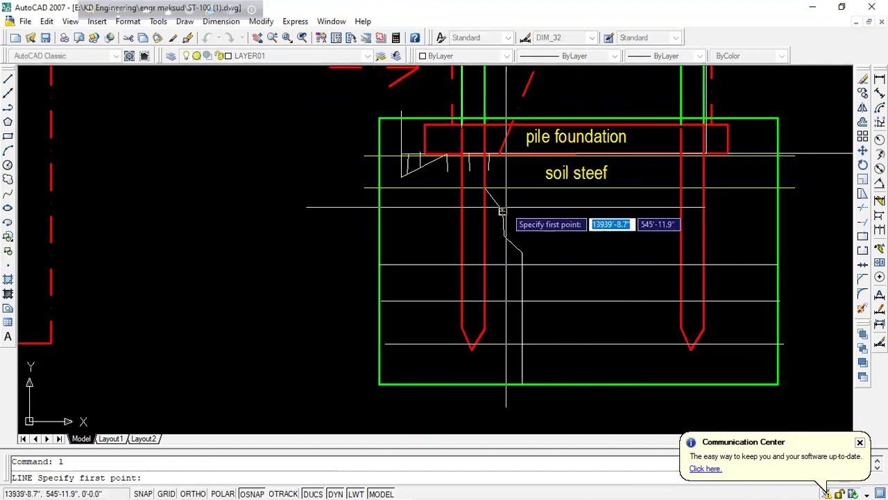
left_click(503, 210)
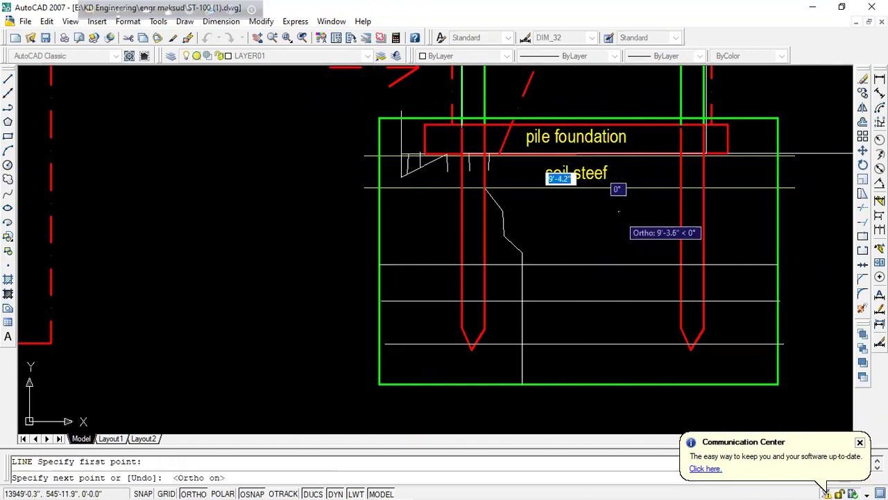
left_click(620, 210)
key("Escape")
left_click(539, 214)
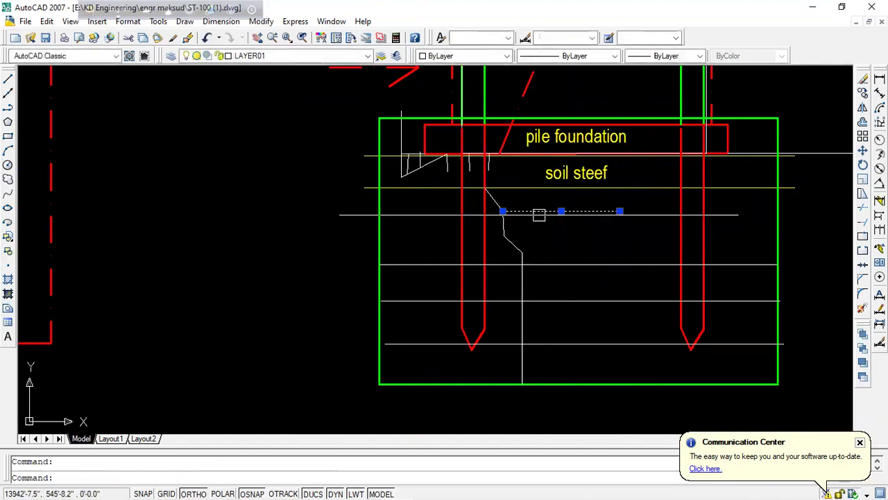
left_click(502, 211)
left_click(397, 210)
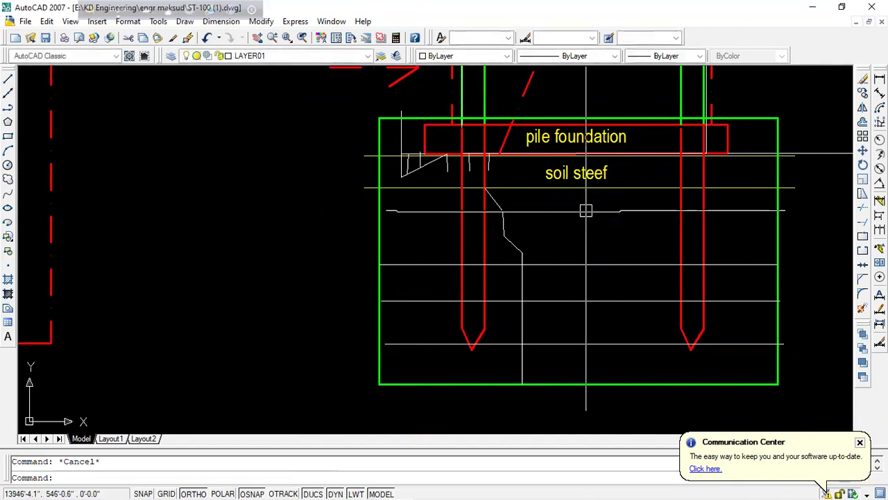
- Copy that horizontal soil line to a position lower down
type("co")
key("Return")
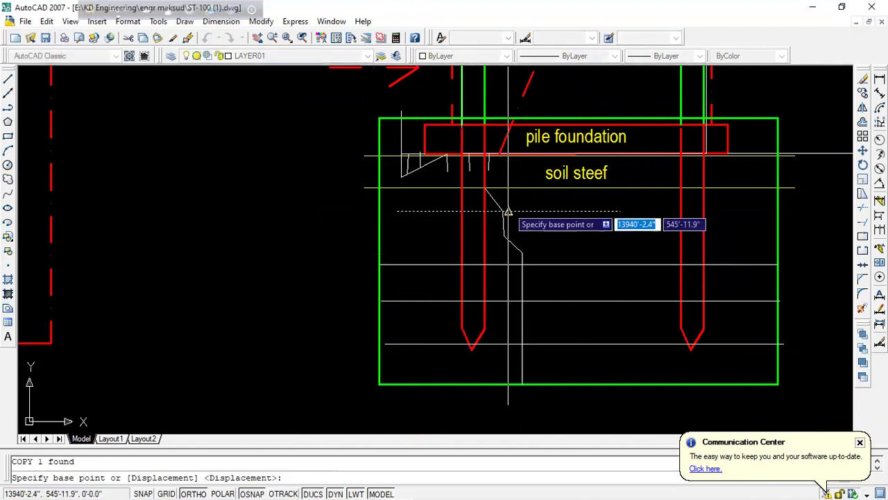
scroll(501, 212, "up", 2)
left_click(498, 215)
left_click(501, 249)
key("Escape")
- Copy the new line once more, further down in the soil section
left_click(561, 249)
type("co")
key("Return")
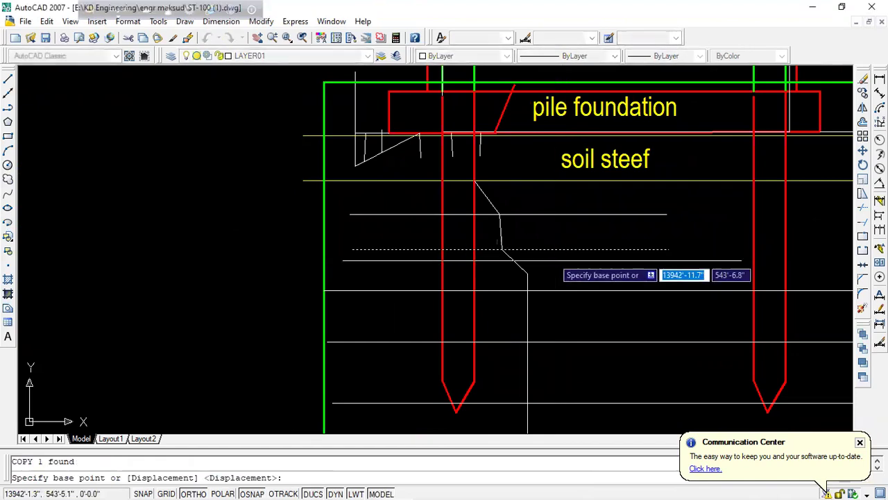
left_click(502, 249)
left_click(527, 273)
key("Escape")
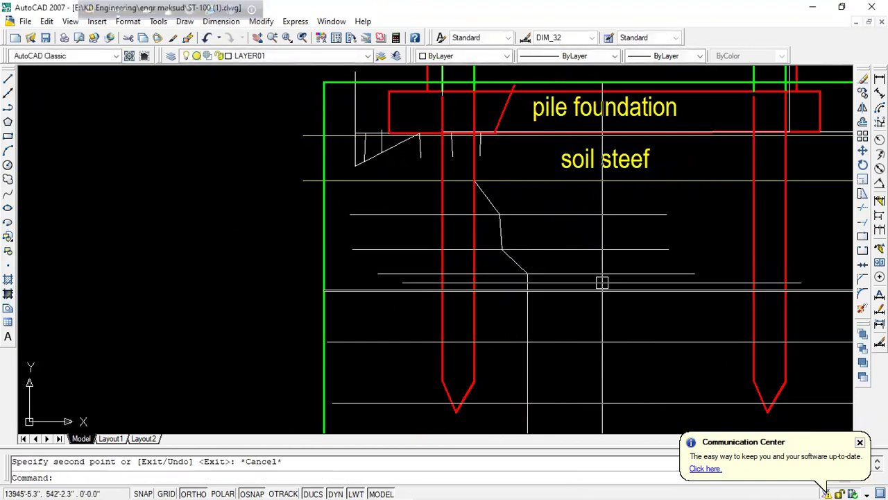
scroll(555, 241, "down", 4)
scroll(555, 240, "up", 2)
scroll(503, 218, "up", 2)
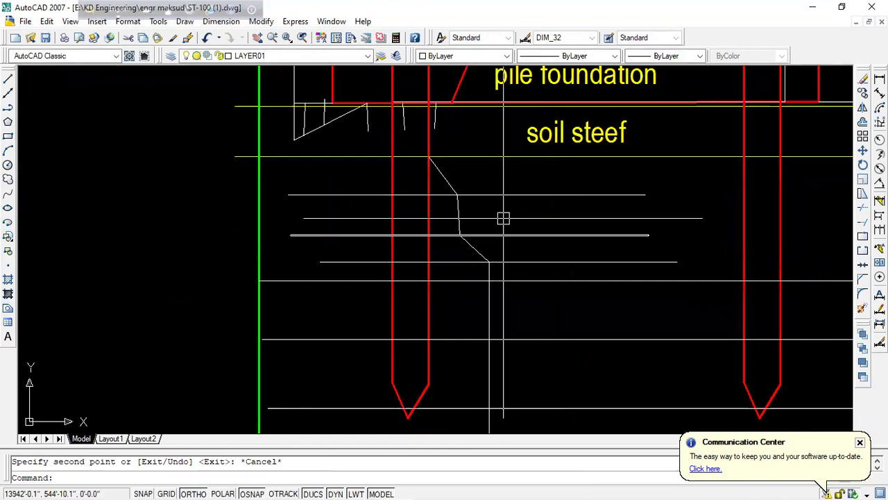
scroll(503, 211, "down", 2)
scroll(507, 273, "up", 2)
scroll(521, 243, "up", 1)
scroll(501, 192, "down", 4)
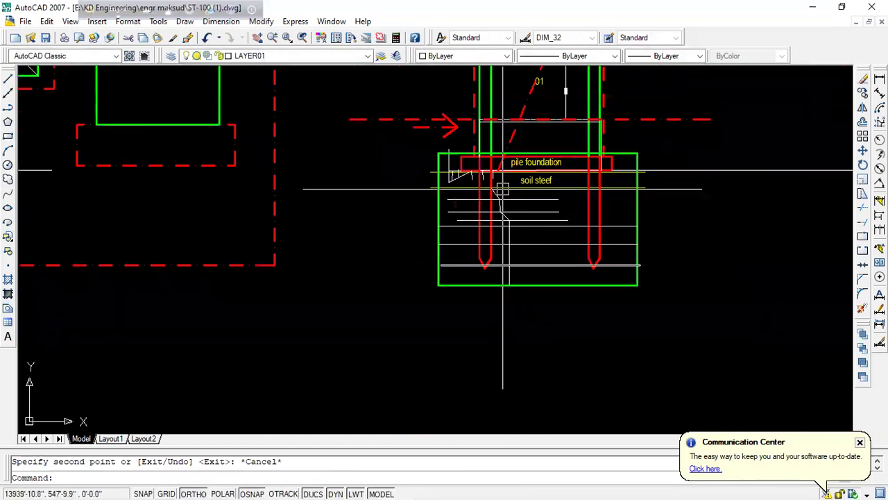
- Match the red pile's properties onto each zigzag segment, making the lower vertical part red dashed
left_click(172, 38)
left_click(234, 146)
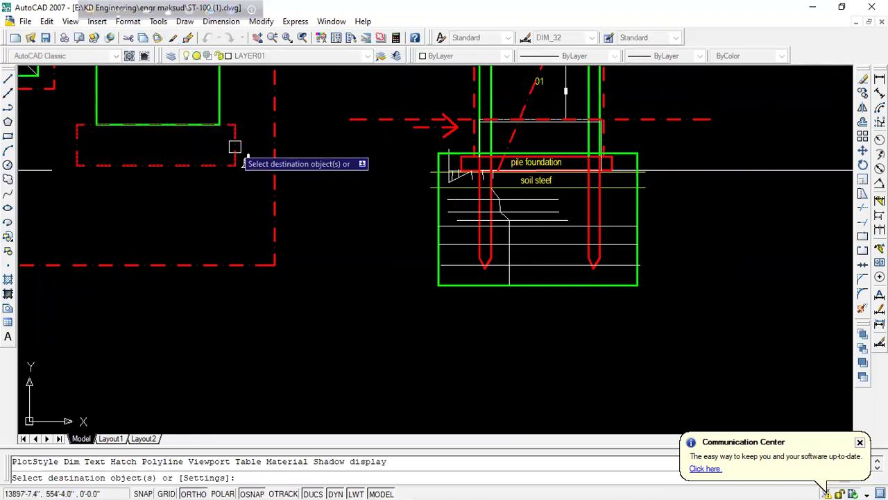
scroll(513, 238, "up", 2)
scroll(484, 162, "up", 2)
left_click(490, 173)
left_click(506, 219)
left_click(530, 295)
scroll(520, 234, "up", 2)
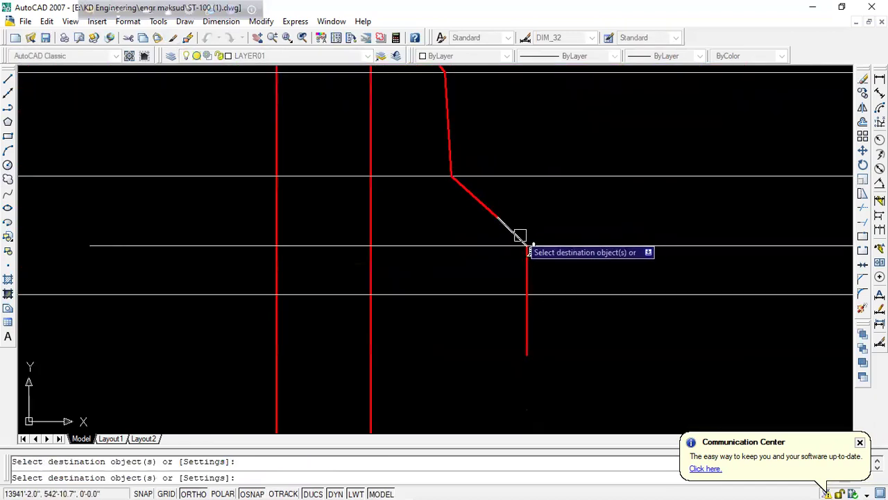
scroll(523, 199, "down", 4)
key("Escape")
- Shift one horizontal soil line slightly to the right
scroll(500, 163, "up", 2)
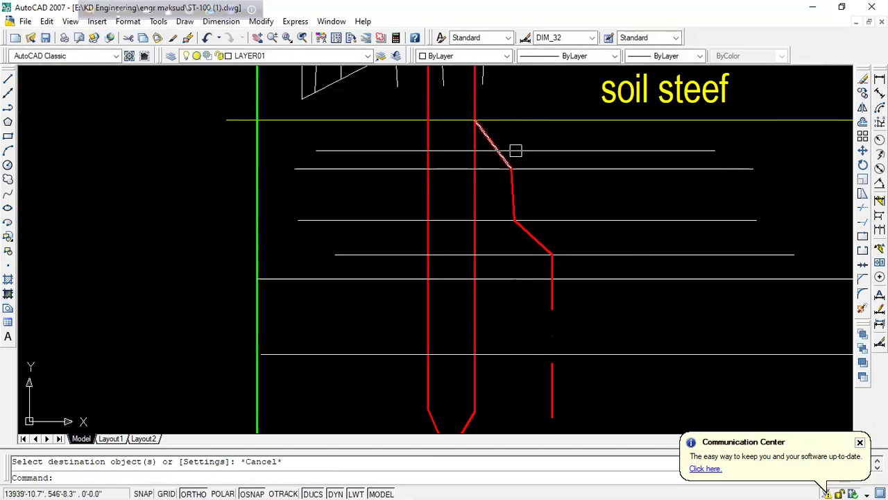
left_click_drag(540, 247, 559, 247)
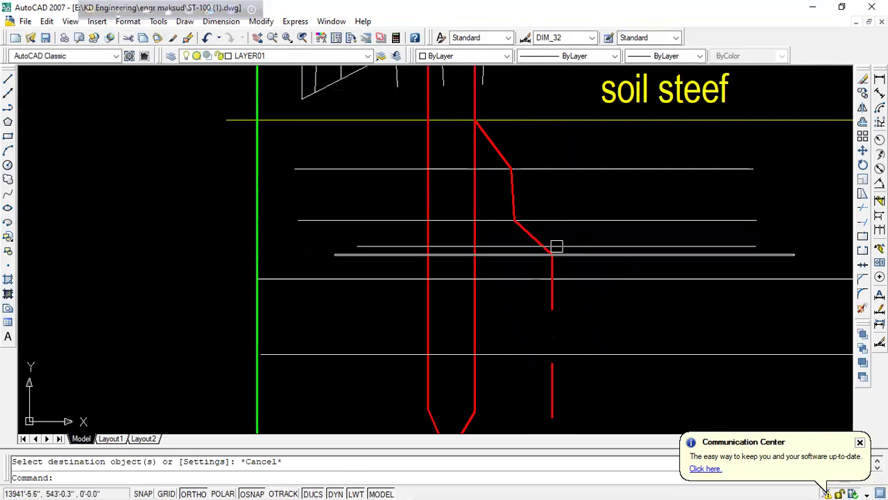
scroll(560, 239, "down", 2)
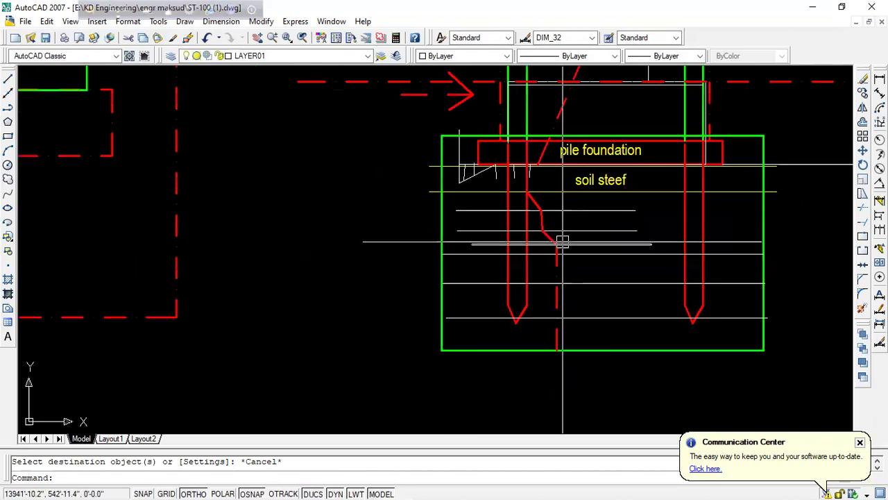
scroll(556, 280, "up", 1)
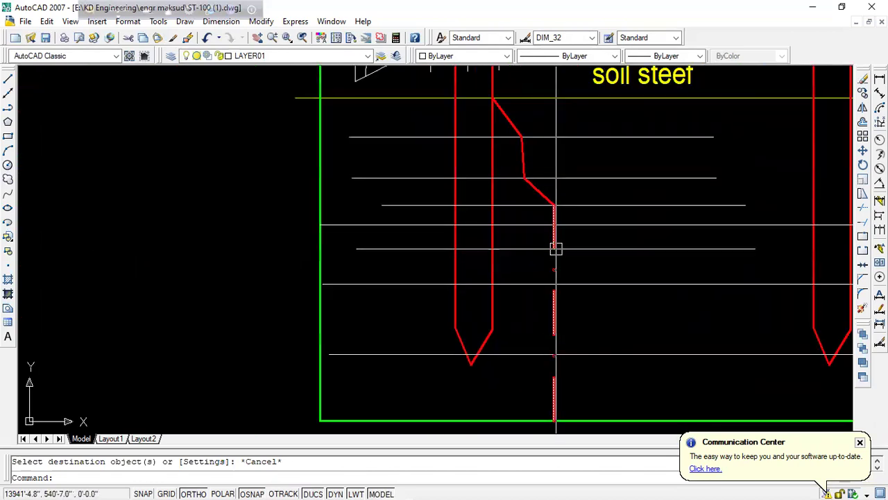
scroll(556, 246, "down", 2)
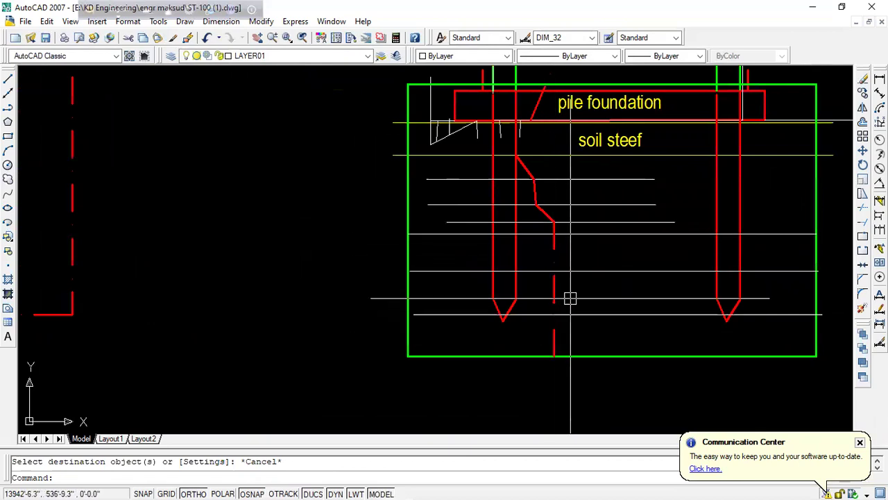
scroll(565, 322, "down", 3)
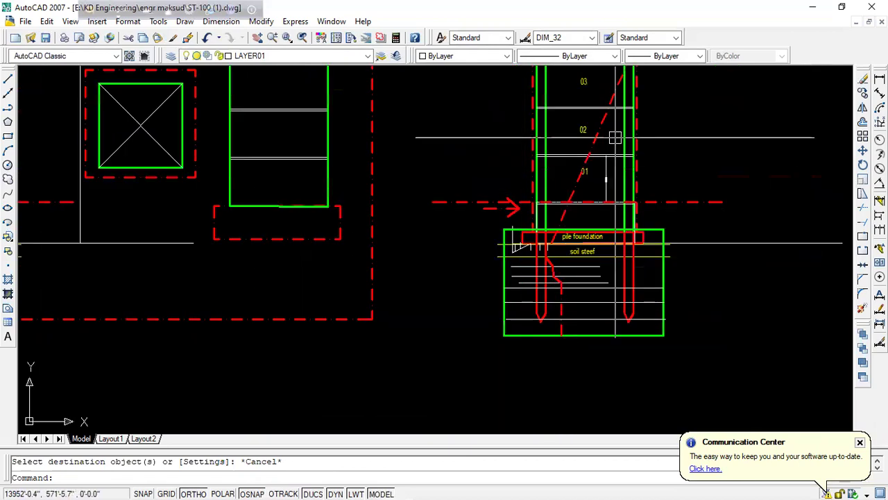
scroll(512, 245, "up", 5)
- Copy the 01 label to four positions down the red zigzag line
type("c")
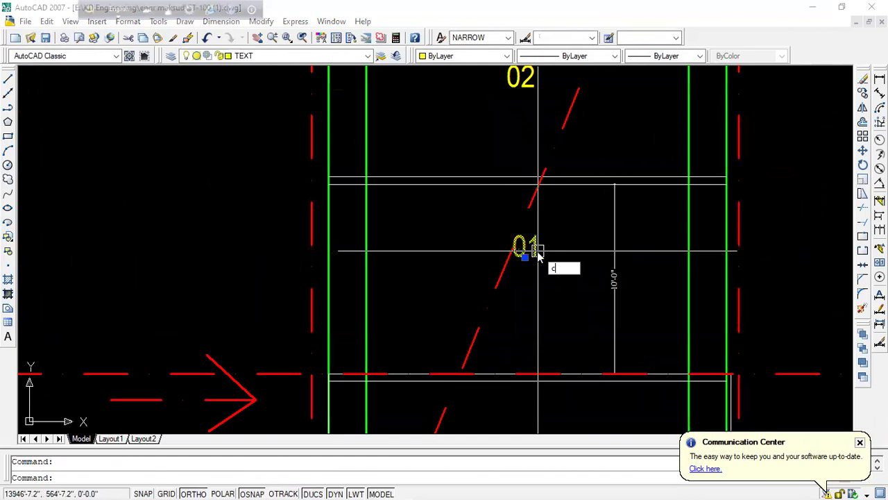
key("Return")
left_click(538, 250)
scroll(462, 312, "down", 3)
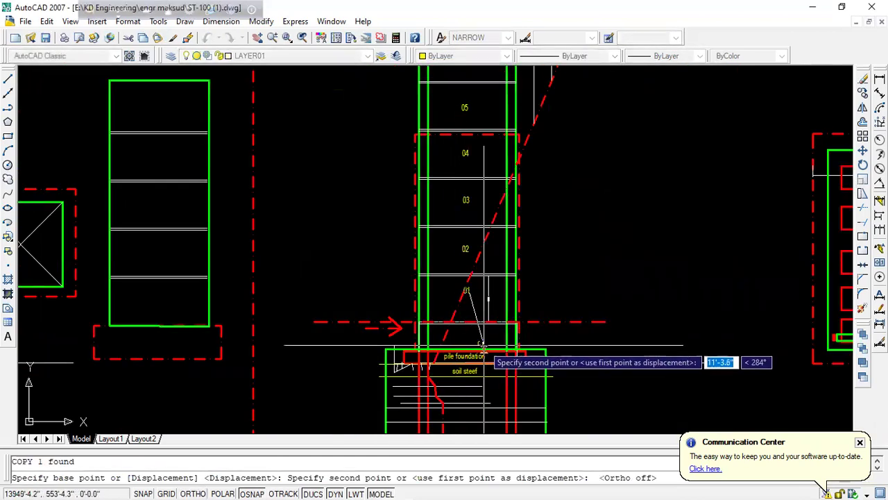
scroll(422, 275, "up", 3)
scroll(421, 274, "up", 3)
scroll(427, 273, "up", 2)
scroll(437, 271, "up", 2)
scroll(454, 267, "down", 2)
left_click(454, 268)
scroll(486, 257, "down", 2)
scroll(496, 292, "up", 1)
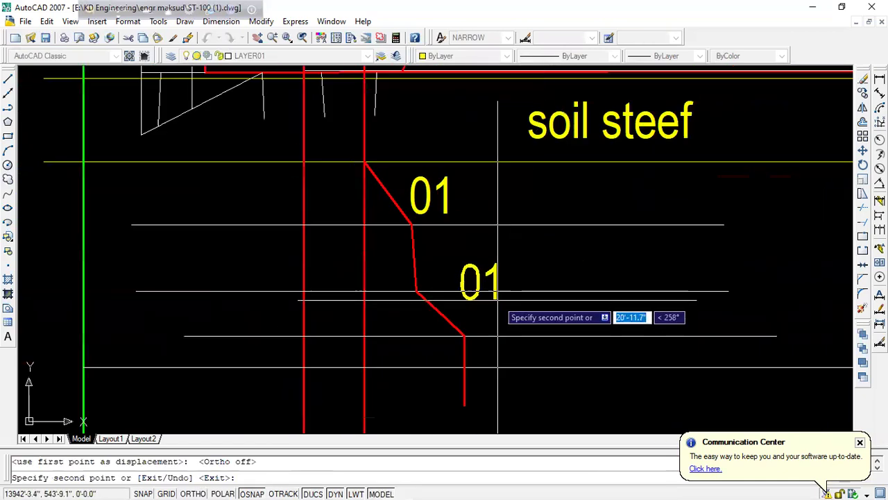
left_click(458, 290)
left_click(501, 338)
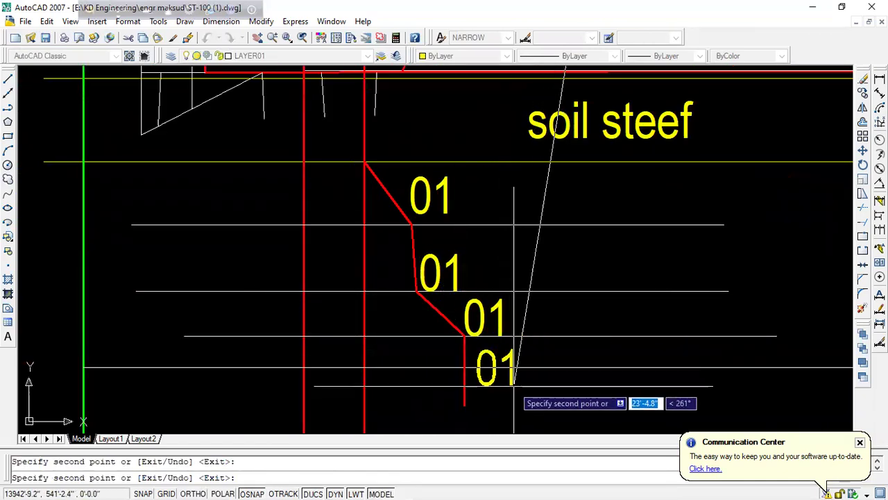
middle_click_drag(515, 392, 510, 270)
scroll(527, 283, "down", 2)
left_click(539, 286)
middle_click_drag(558, 353, 554, 208)
key("Escape")
- Edit the first three labels along the zigzag to read 5, 7 and 14
scroll(553, 303, "down", 3)
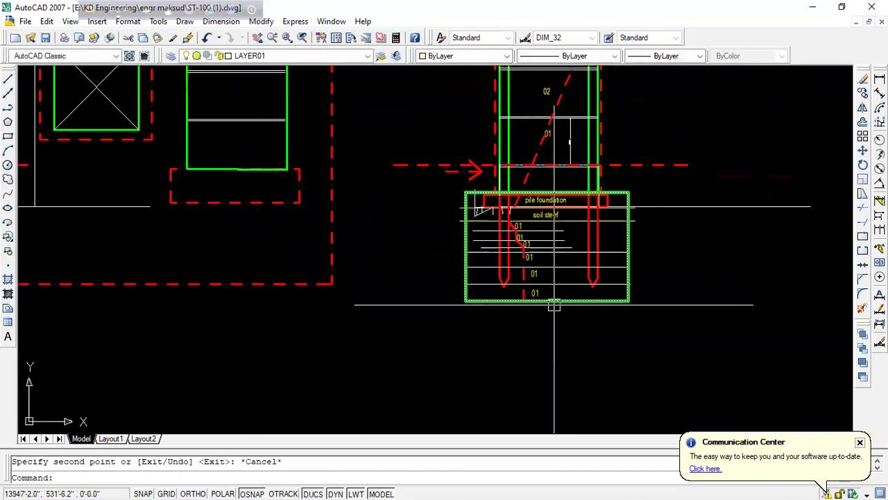
scroll(552, 303, "up", 4)
left_click(484, 236)
type("ed")
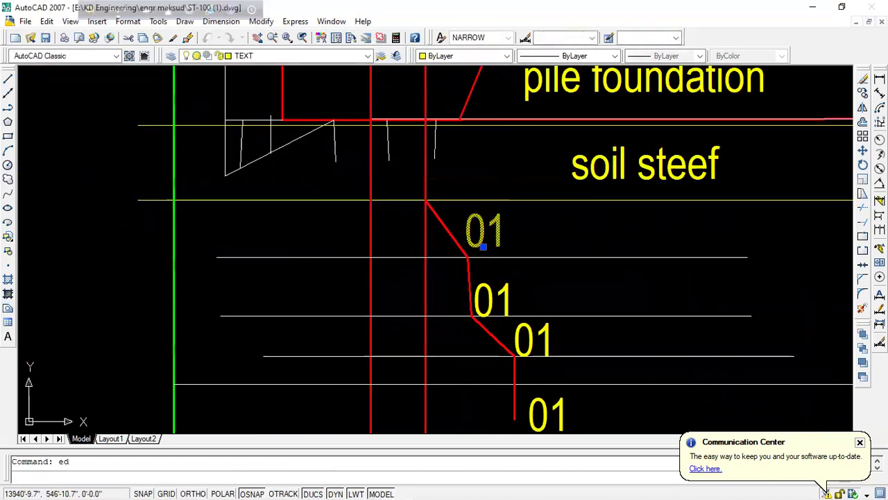
key("Return")
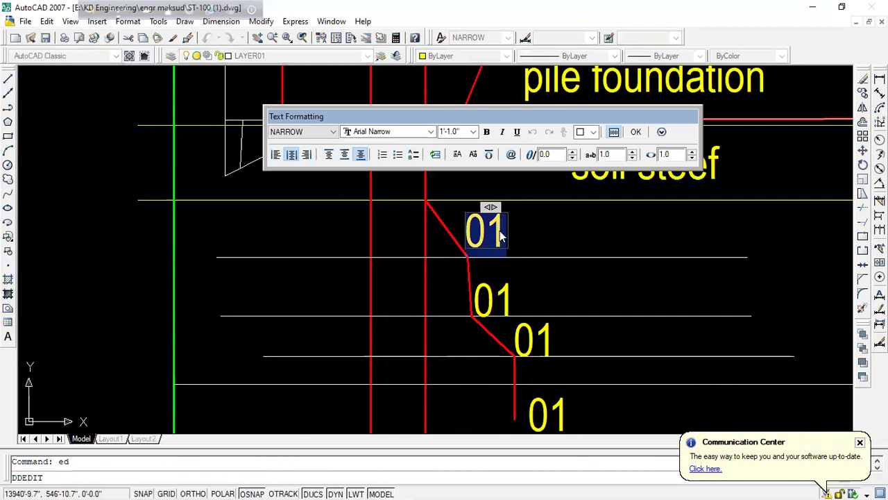
type("5")
left_click(549, 229)
left_click(511, 300)
type("7")
left_click(555, 270)
scroll(555, 278, "down", 1)
scroll(544, 316, "up", 2)
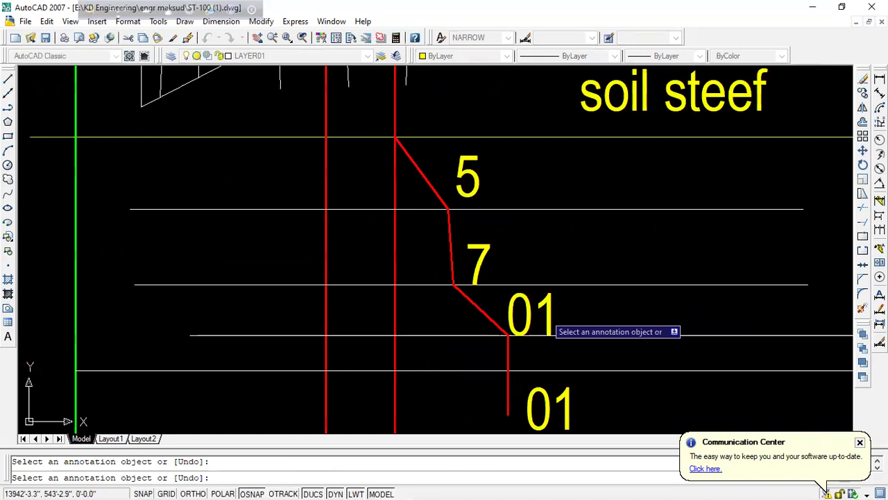
left_click(552, 313)
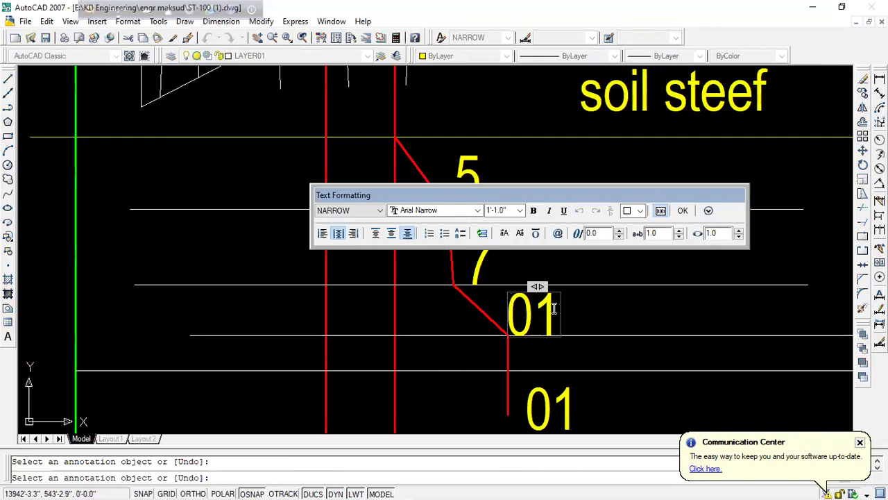
left_click(582, 272)
- Change the three lower labels to 30 each and save the drawing
scroll(580, 260, "down", 2)
left_click(562, 319)
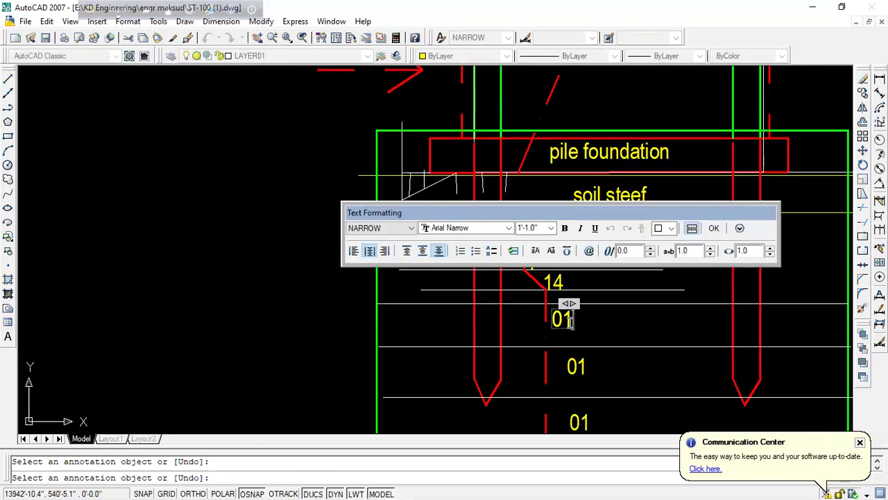
type("30")
left_click(601, 333)
scroll(586, 316, "down", 1)
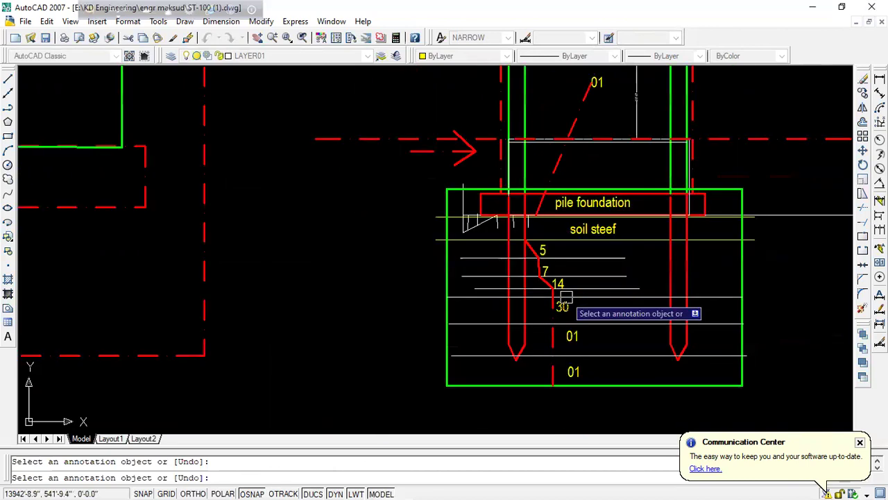
scroll(590, 340, "up", 2)
left_click(574, 353)
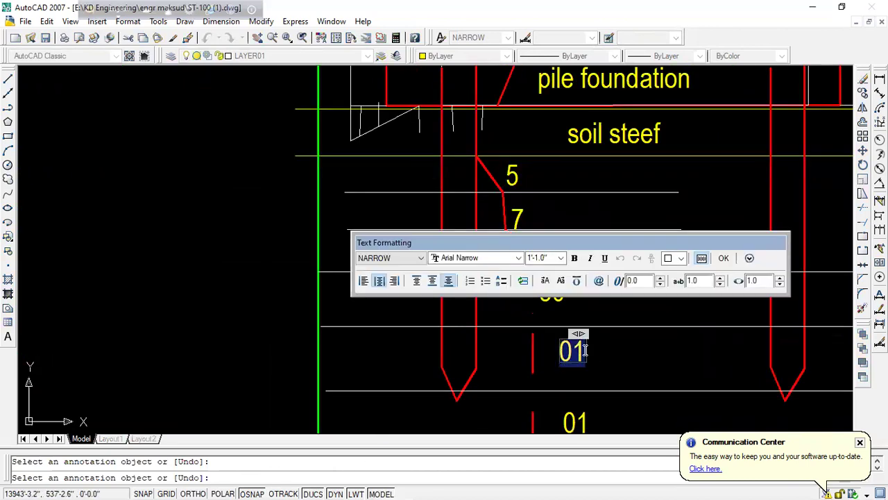
type("30")
left_click(604, 355)
scroll(588, 310, "down", 1)
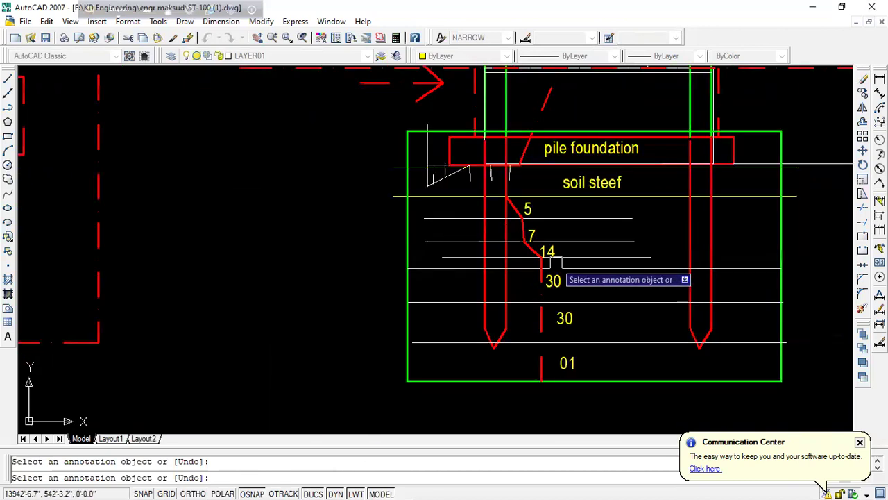
scroll(568, 340, "up", 3)
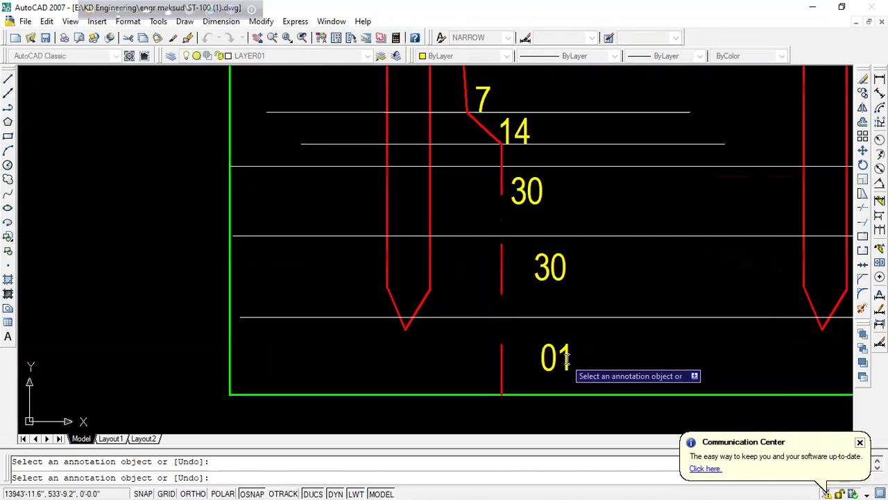
left_click(568, 360)
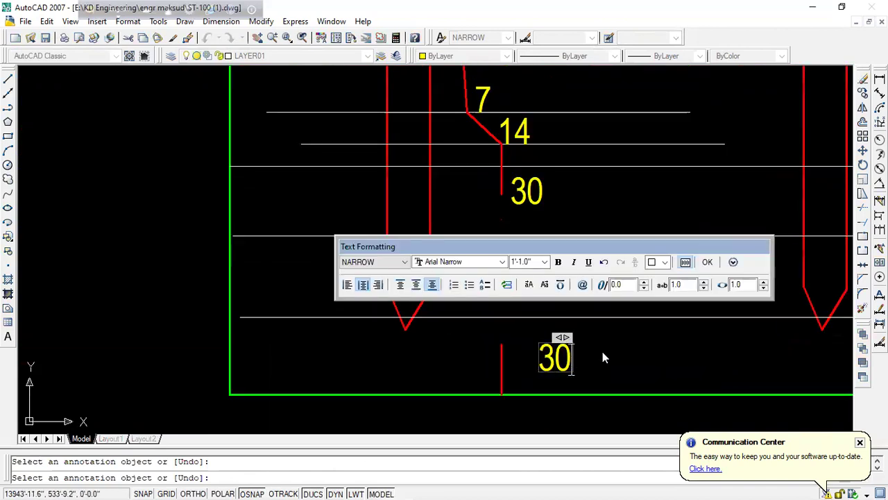
left_click(602, 357)
scroll(548, 291, "down", 2)
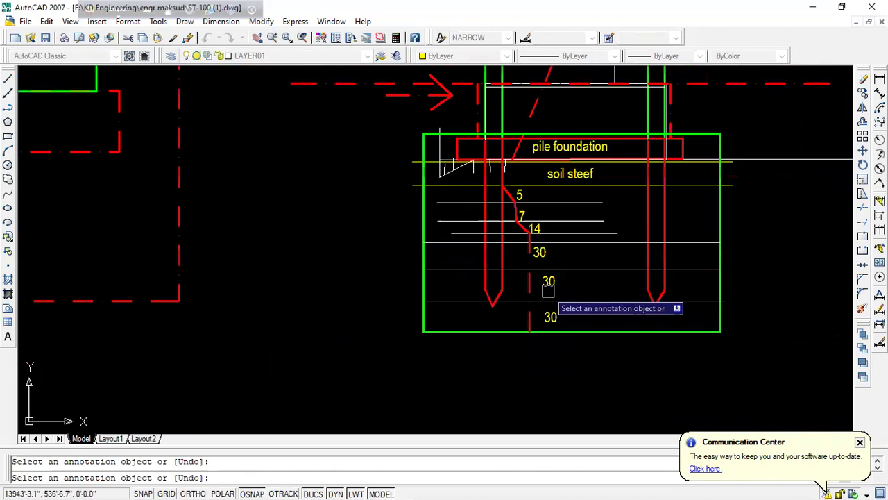
left_click(45, 38)
- Erase the stray lines at the pile corner and the horizontal line near the pile tips
scroll(522, 297, "down", 2)
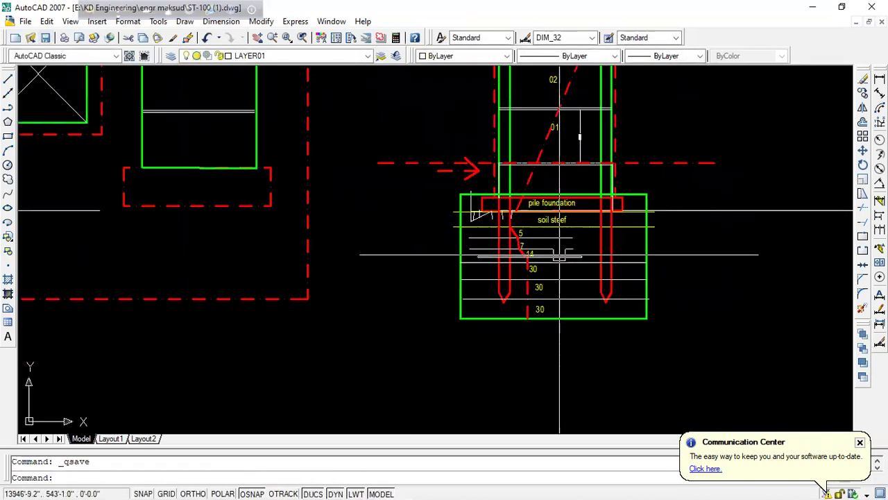
scroll(487, 226, "up", 5)
left_click(490, 179)
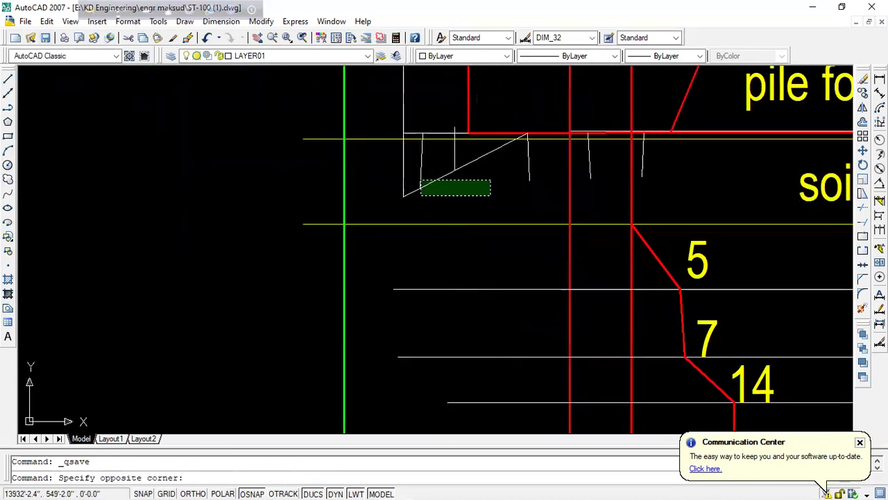
left_click(365, 163)
key("Delete")
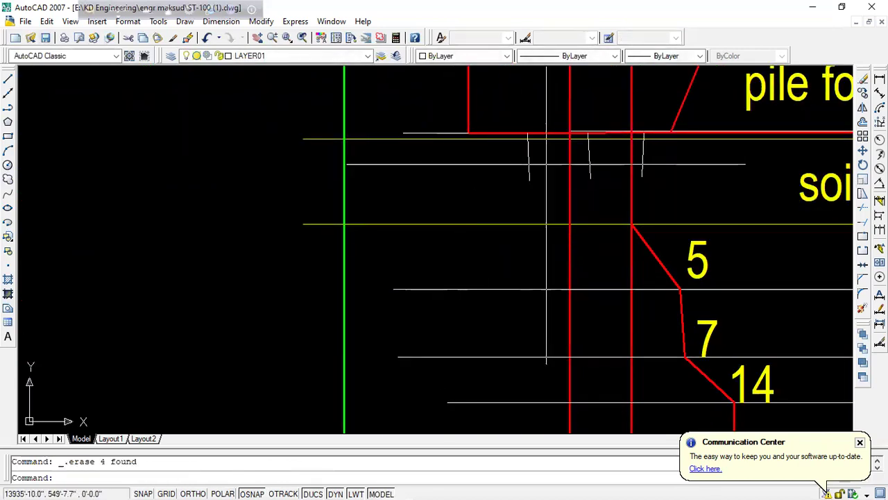
key("Delete")
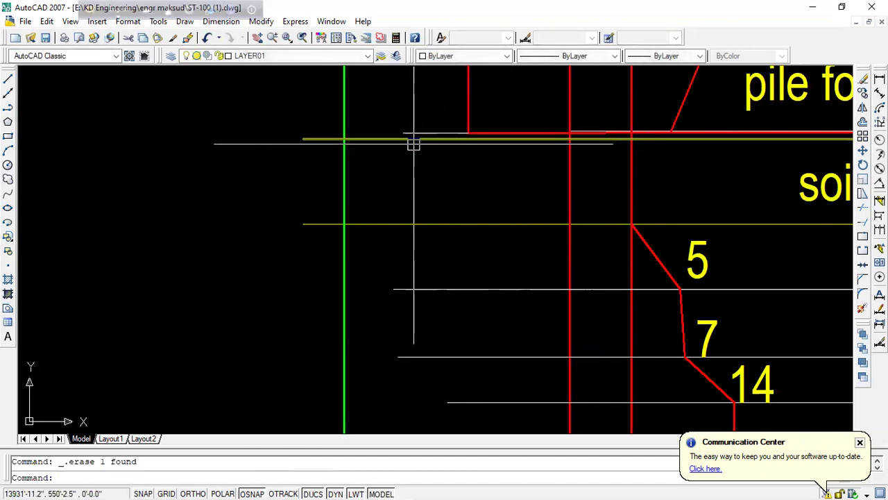
scroll(424, 132, "down", 5)
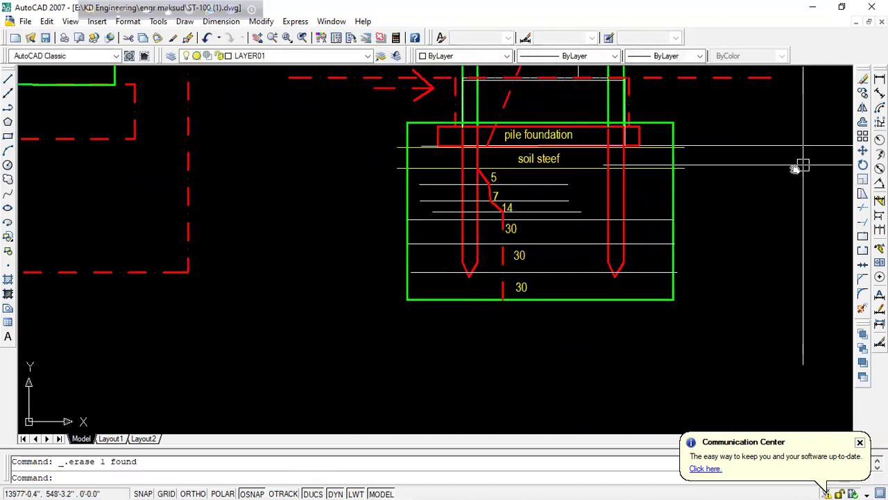
middle_click_drag(803, 165, 653, 237)
left_click(677, 187)
left_click(645, 242)
key("Delete")
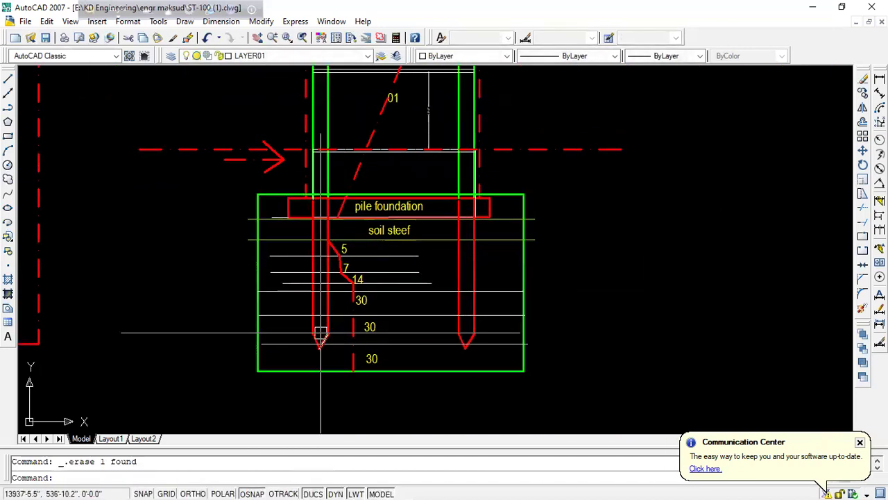
- Move a horizontal soil line up to sit beneath the soil steef label
scroll(337, 274, "up", 3)
scroll(422, 259, "down", 2)
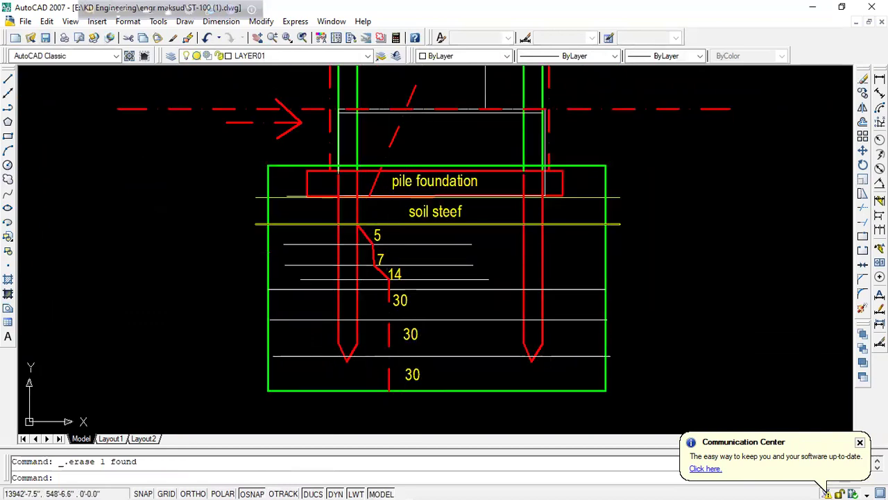
scroll(445, 220, "up", 3)
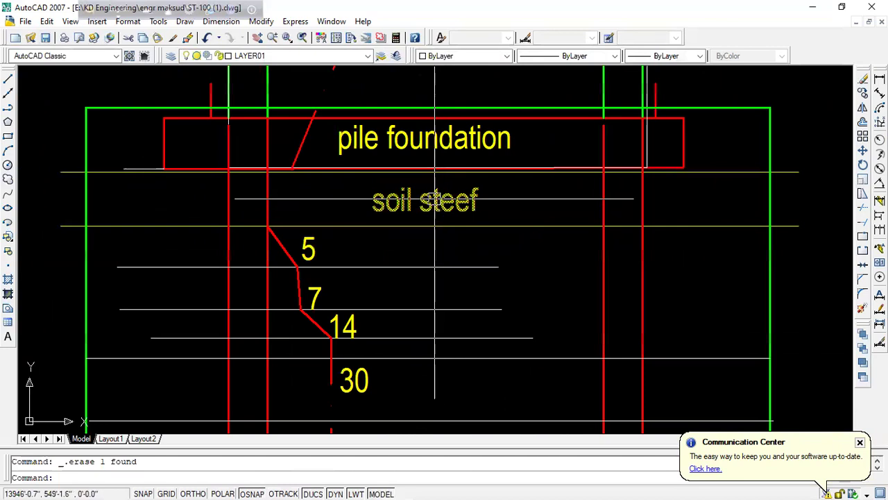
scroll(435, 200, "down", 2)
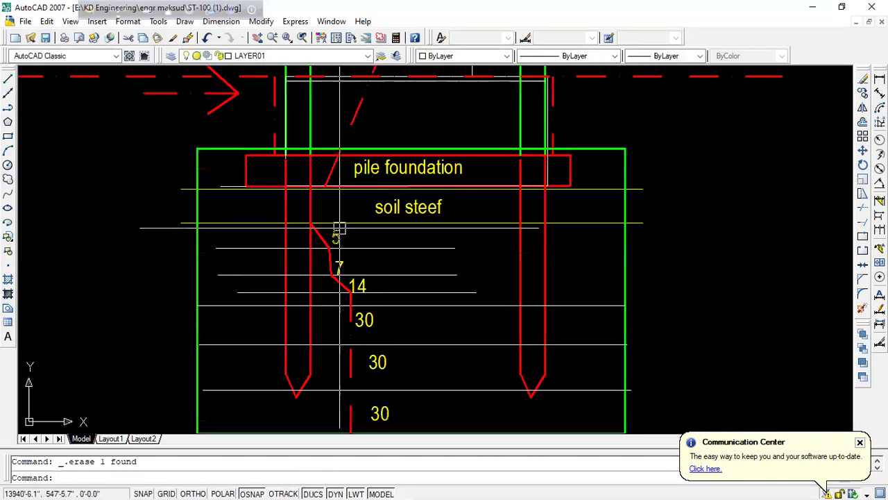
left_click_drag(340, 334, 364, 179)
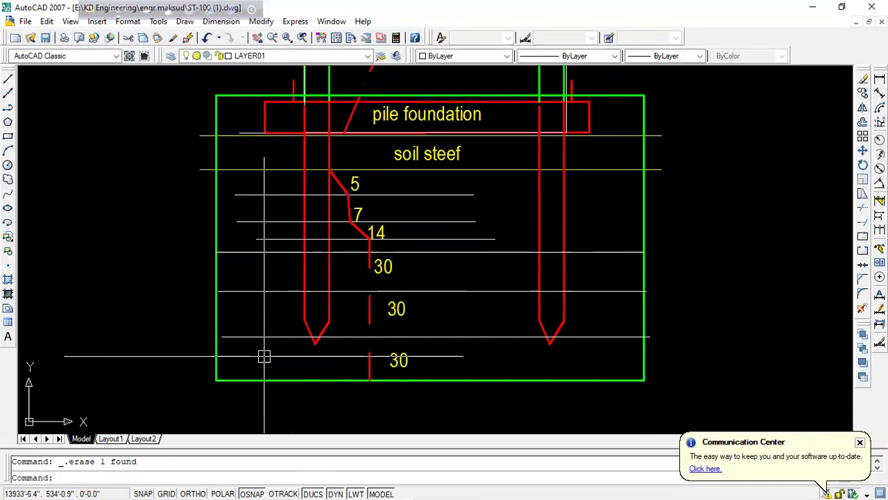
- Minimize AutoCAD and open the 7.15.24 PM WhatsApp boring record photo from Soil Report
left_click(813, 7)
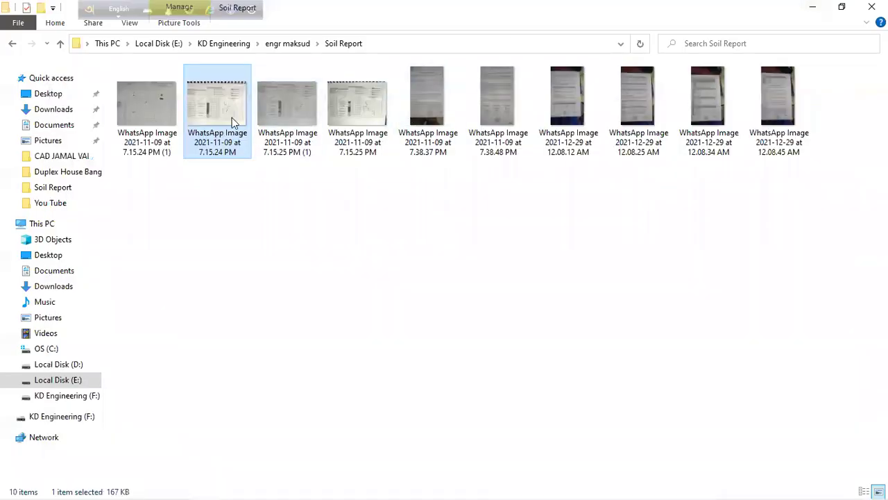
double_click(231, 117)
scroll(586, 311, "up", 3)
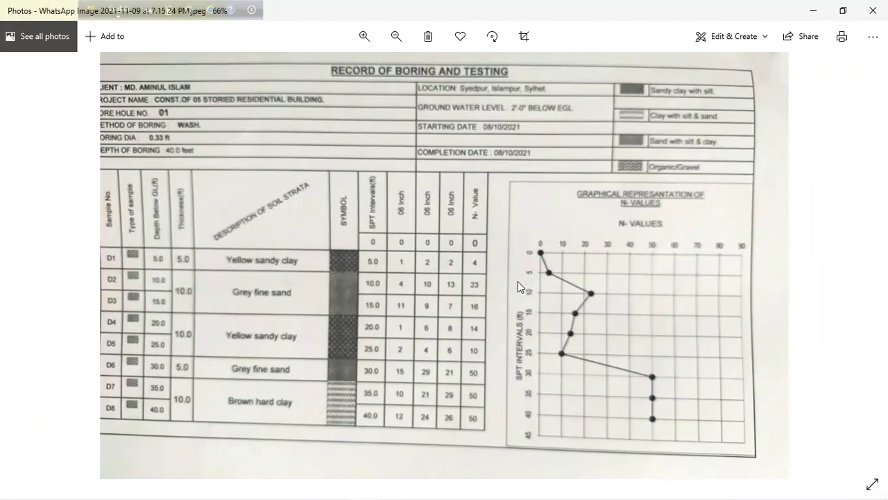
- Browse forward through the soil report photos, zooming in to read the boring logs
scroll(518, 287, "down", 3)
key("Right")
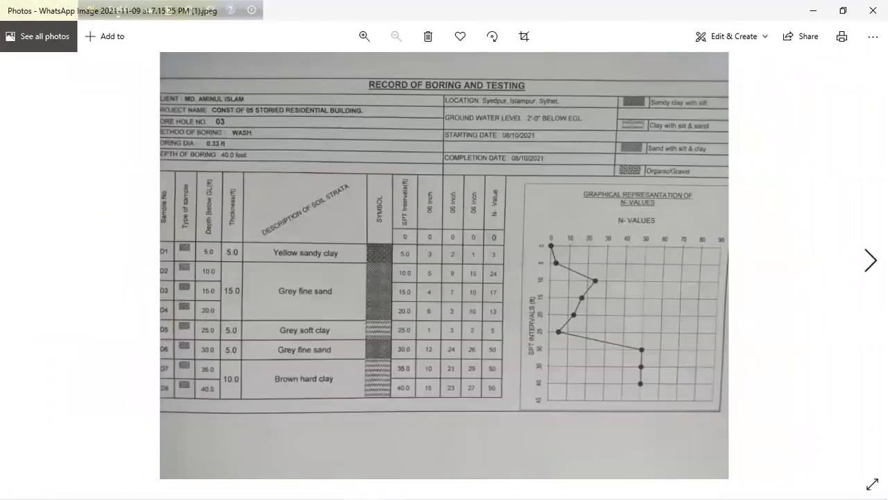
scroll(585, 326, "up", 1)
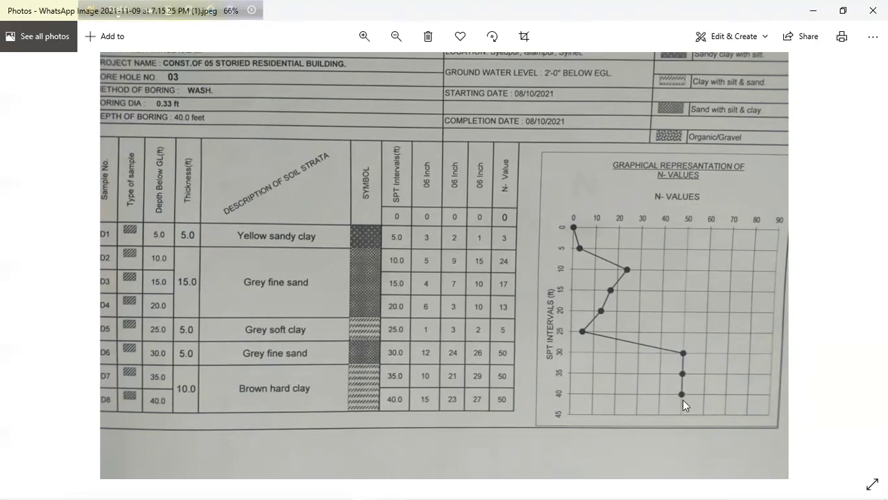
scroll(605, 295, "up", 1)
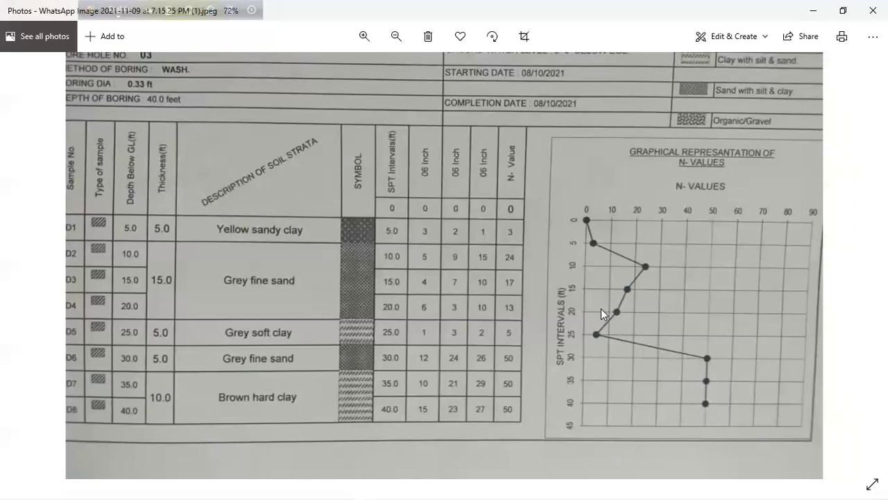
scroll(601, 308, "down", 3)
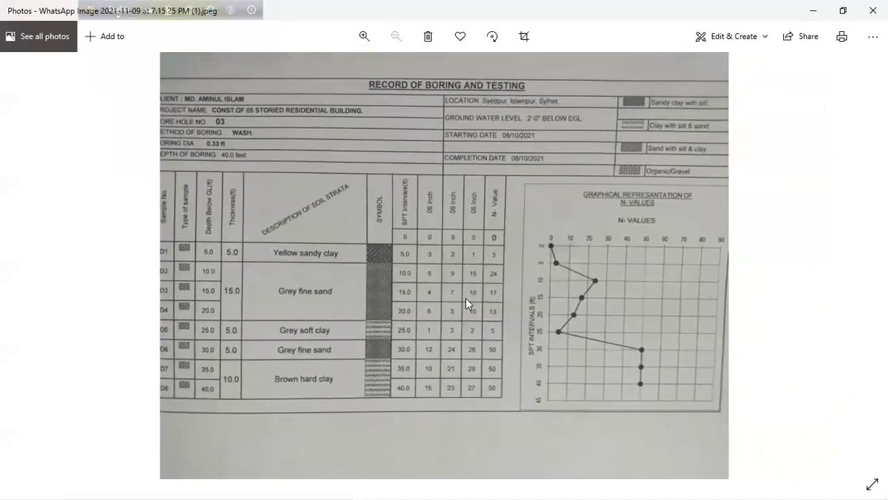
left_click(867, 258)
left_click(867, 259)
left_click(867, 258)
left_click(868, 258)
scroll(341, 362, "up", 3)
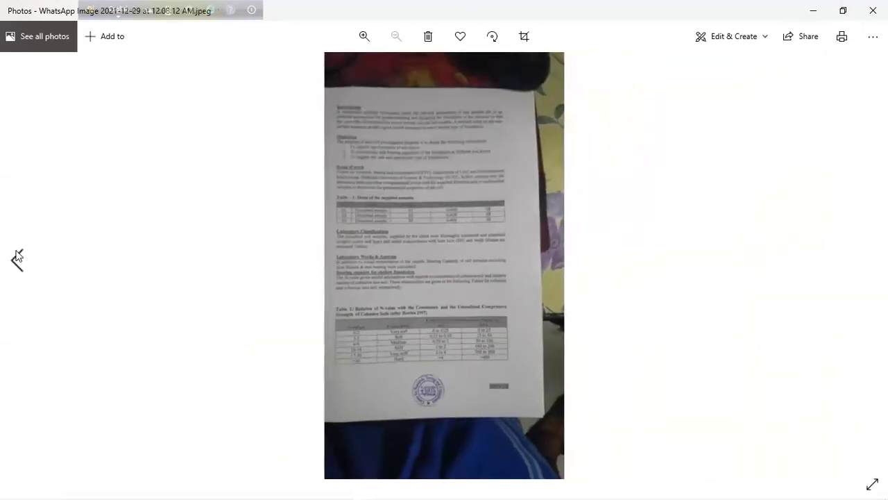
- Step back to the bore hole 03 boring record and zoom in on its N-value graph
left_click(17, 258)
left_click(16, 258)
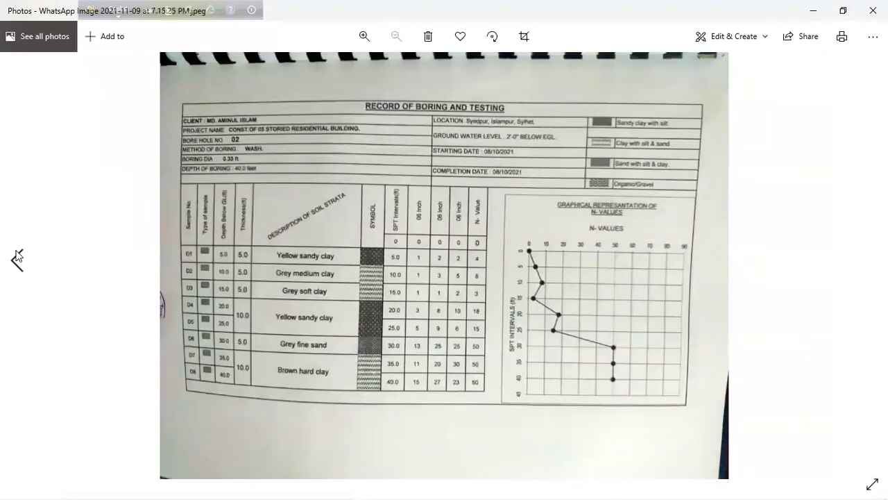
left_click(17, 258)
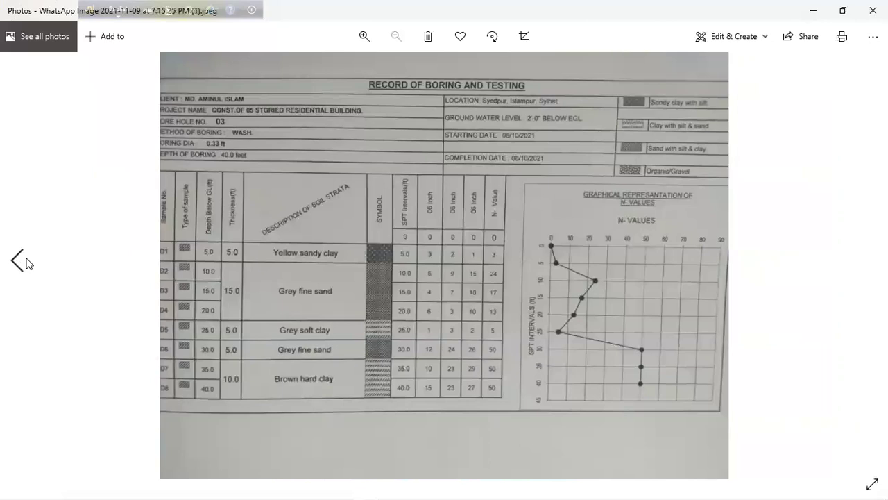
scroll(602, 315, "up", 1)
scroll(602, 315, "up", 1)
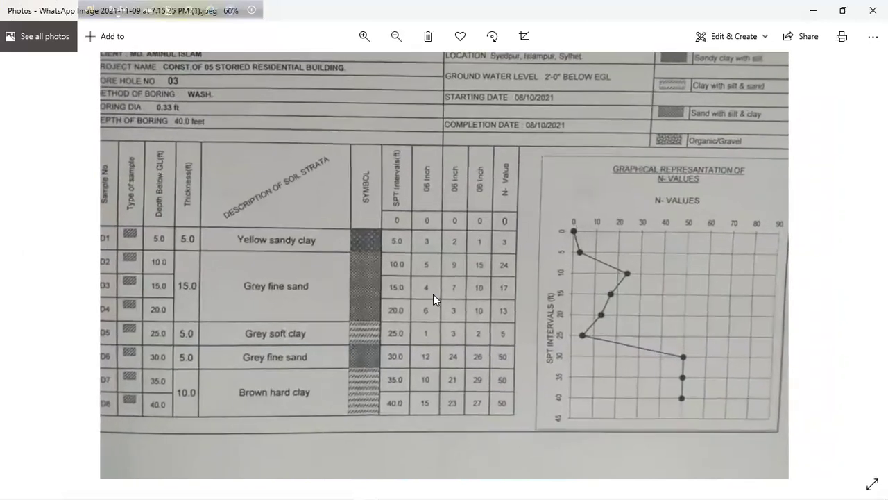
scroll(626, 253, "down", 1)
scroll(577, 257, "up", 1)
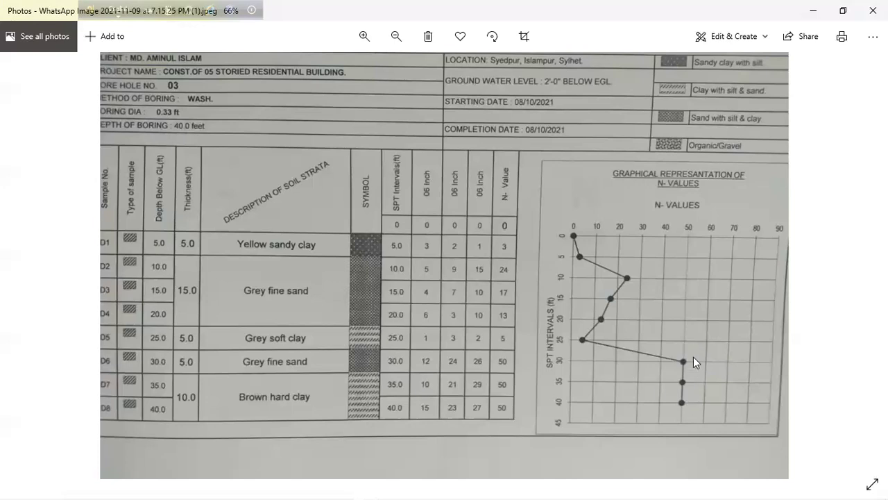
scroll(680, 368, "down", 1)
scroll(654, 378, "up", 2)
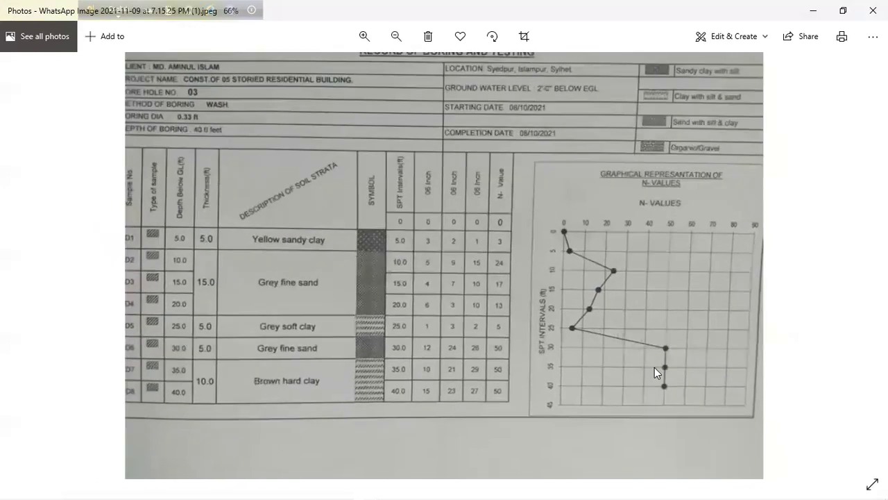
scroll(653, 373, "down", 2)
scroll(678, 369, "up", 1)
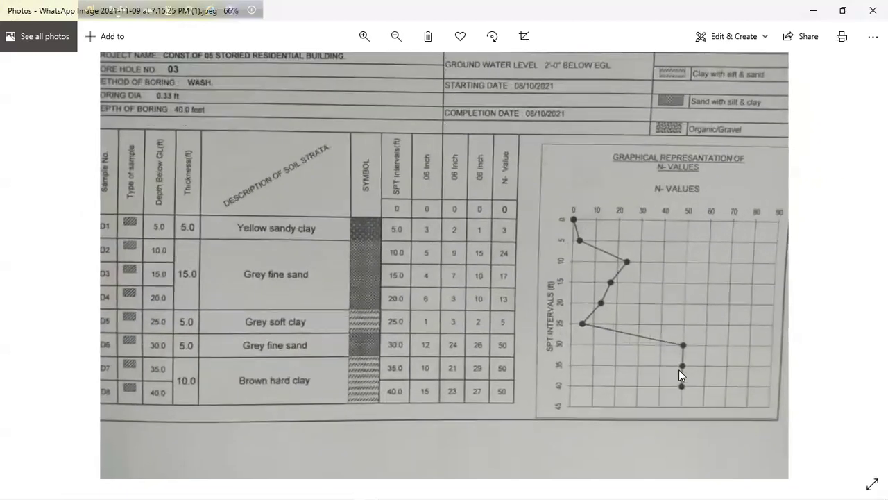
scroll(504, 358, "down", 1)
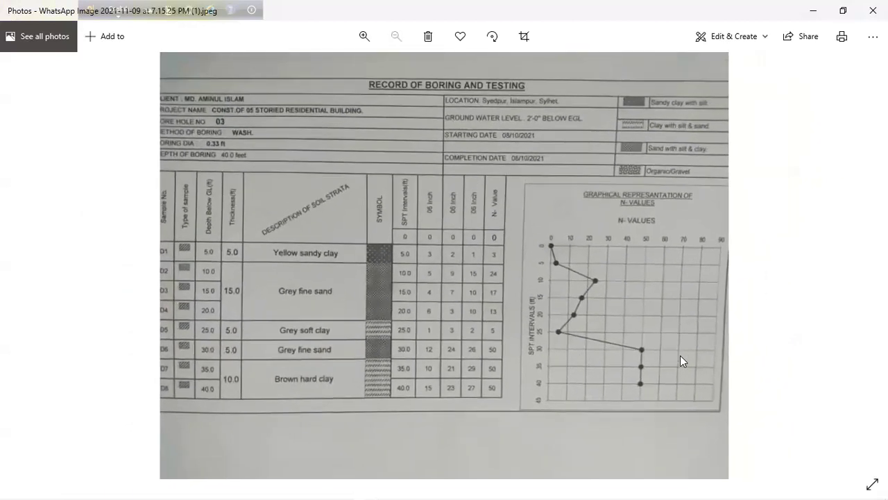
scroll(680, 356, "up", 1)
scroll(546, 340, "down", 1)
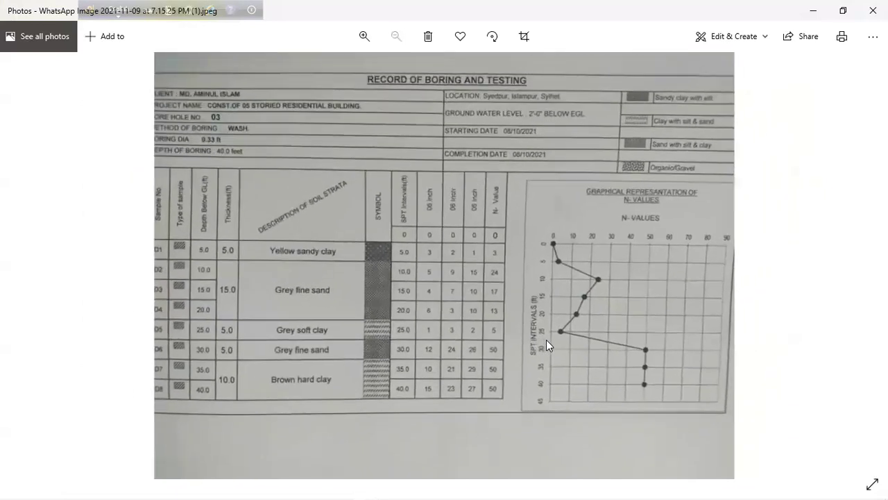
scroll(659, 365, "up", 1)
scroll(555, 358, "up", 1)
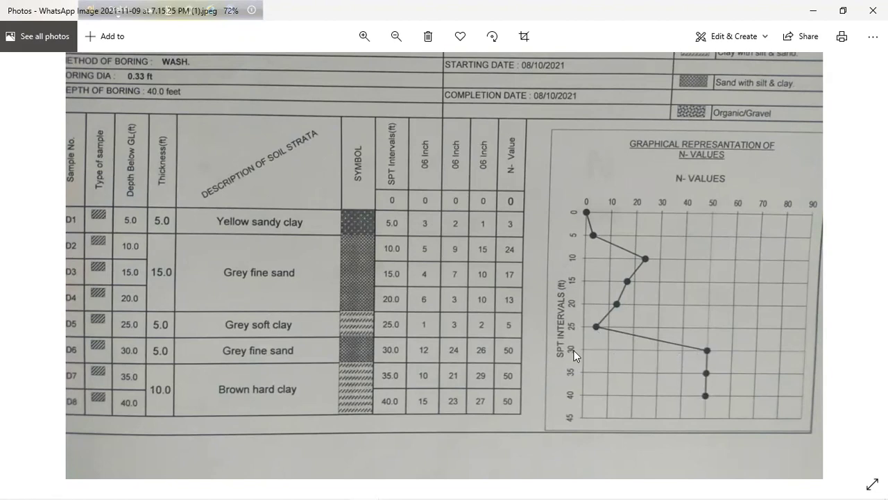
scroll(626, 342, "down", 2)
scroll(627, 344, "down", 2)
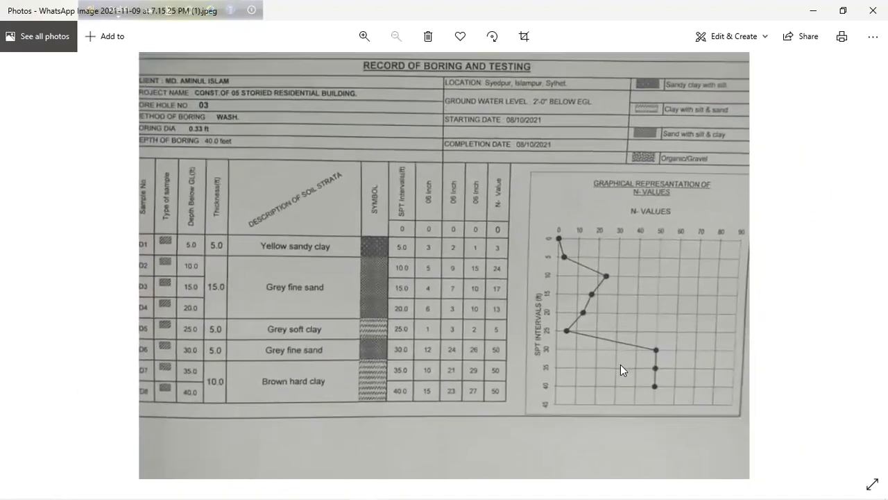
scroll(637, 335, "up", 1)
scroll(620, 340, "down", 1)
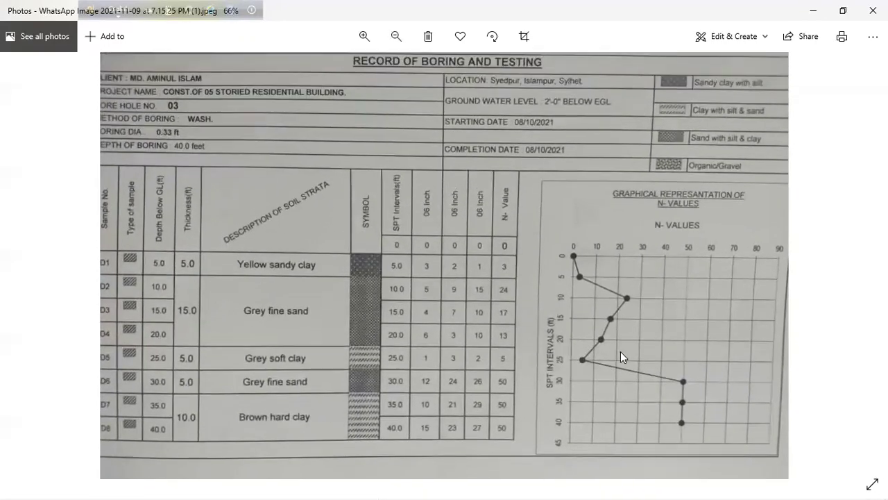
scroll(649, 368, "up", 1)
scroll(646, 364, "down", 1)
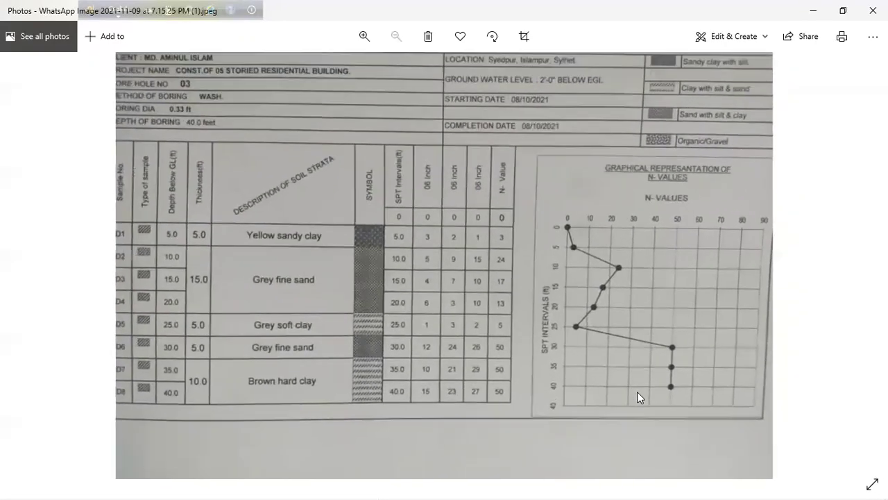
scroll(663, 360, "up", 1)
scroll(664, 360, "down", 1)
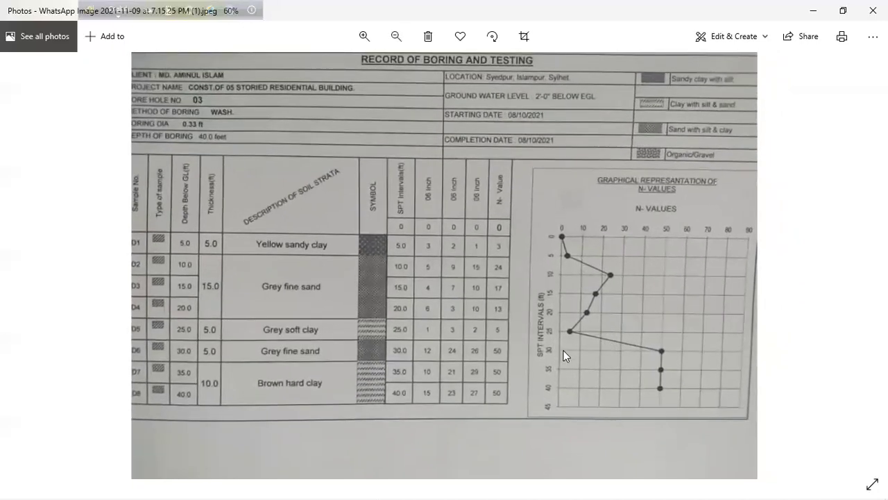
scroll(587, 378, "up", 1)
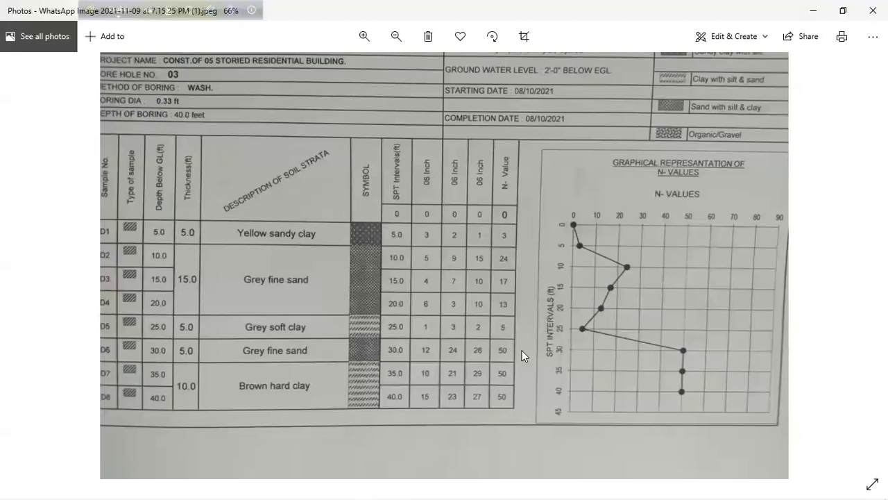
scroll(497, 389, "down", 1)
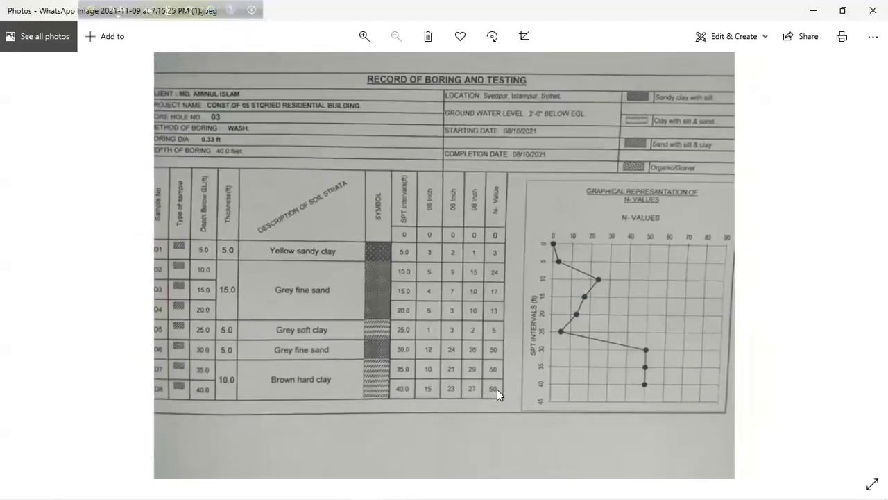
scroll(681, 344, "up", 1)
scroll(682, 346, "up", 1)
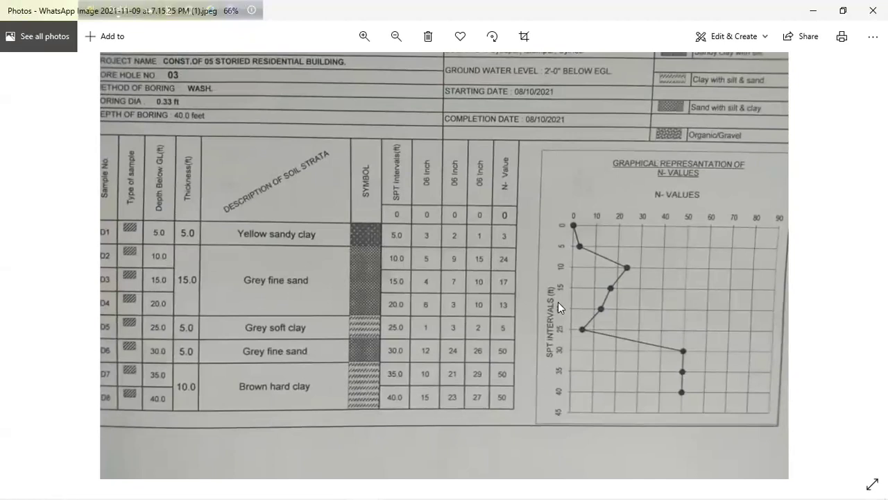
scroll(547, 320, "down", 1)
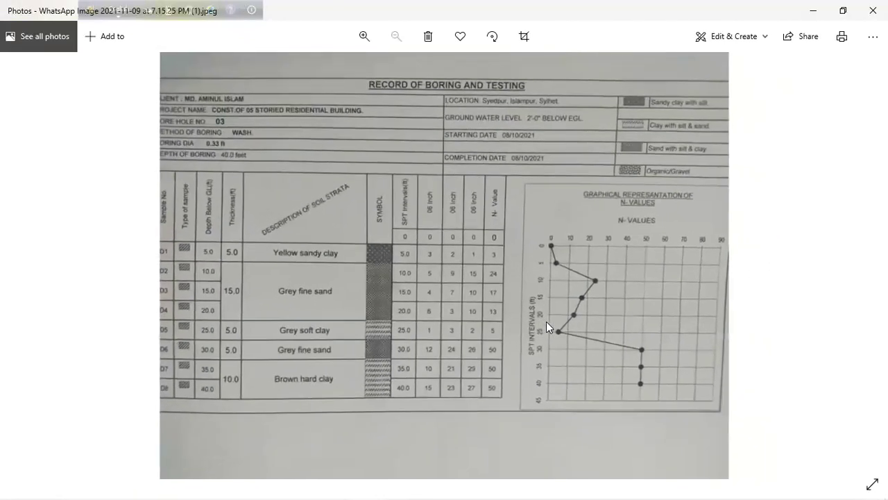
scroll(512, 364, "up", 1)
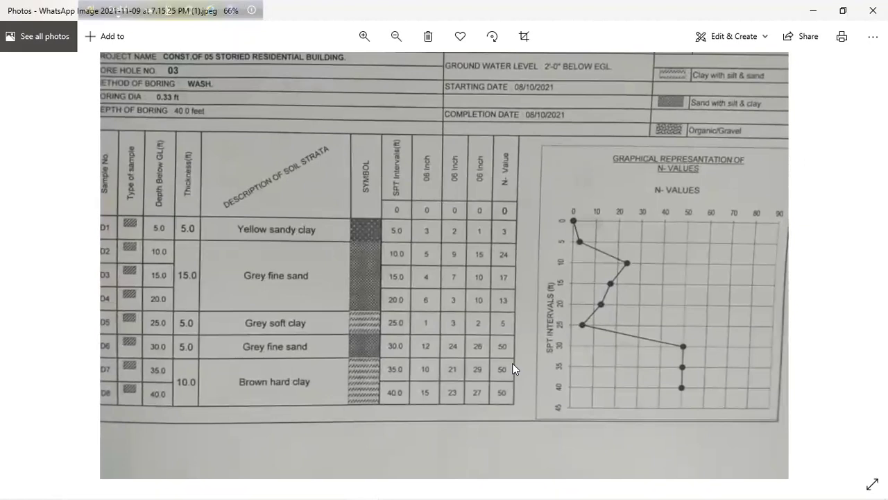
scroll(512, 364, "down", 1)
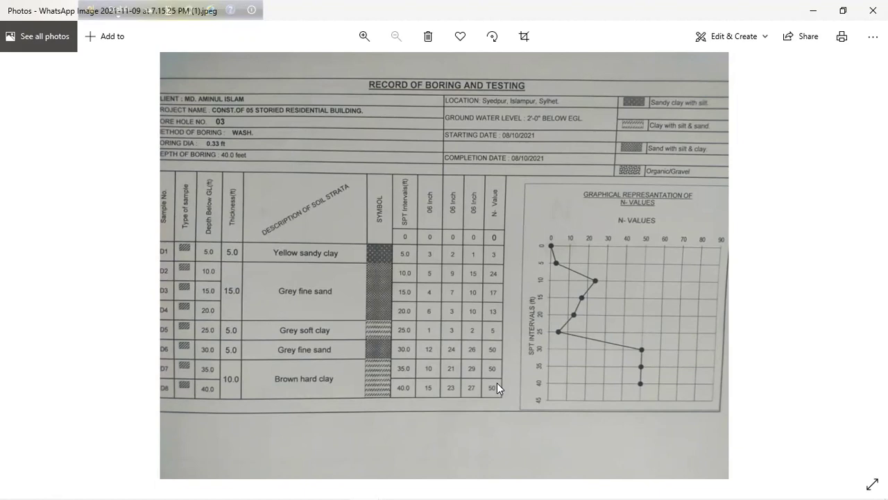
scroll(563, 336, "up", 1)
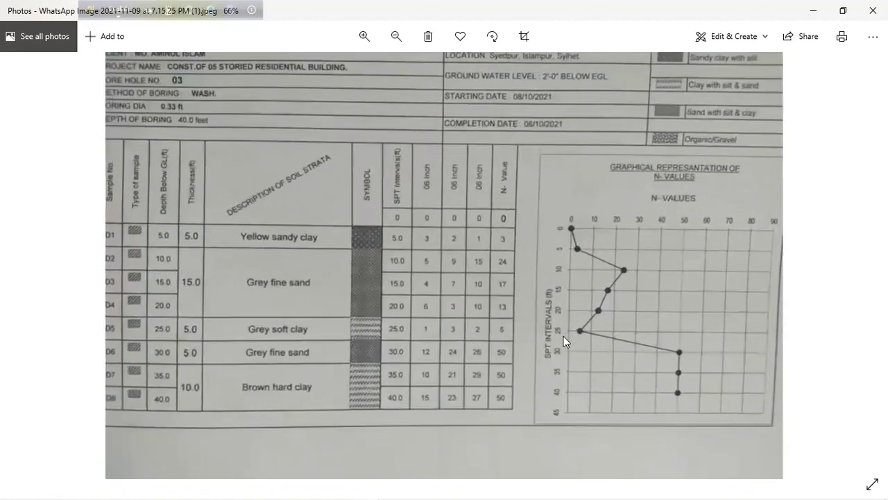
scroll(570, 339, "down", 1)
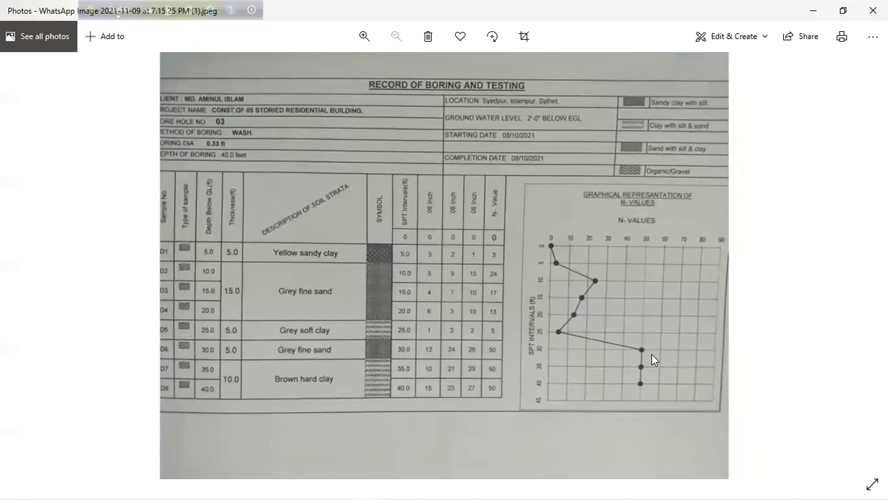
scroll(628, 353, "up", 1, "ctrl")
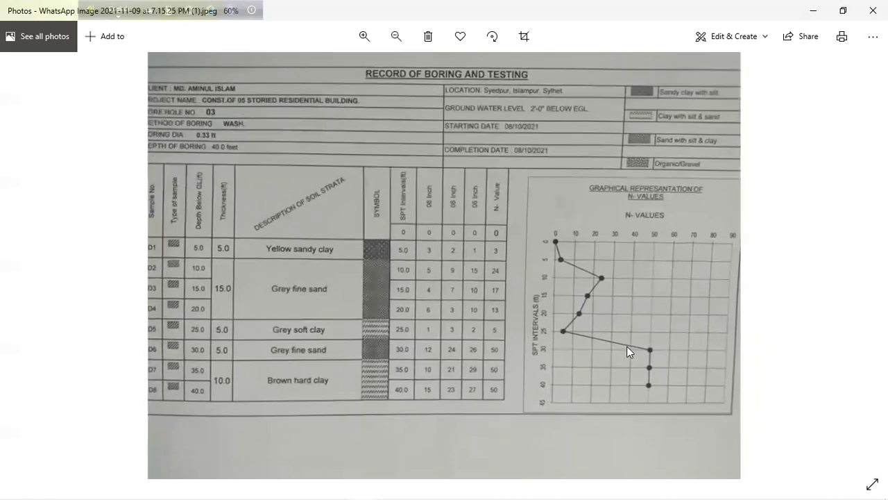
scroll(601, 380, "down", 1, "ctrl")
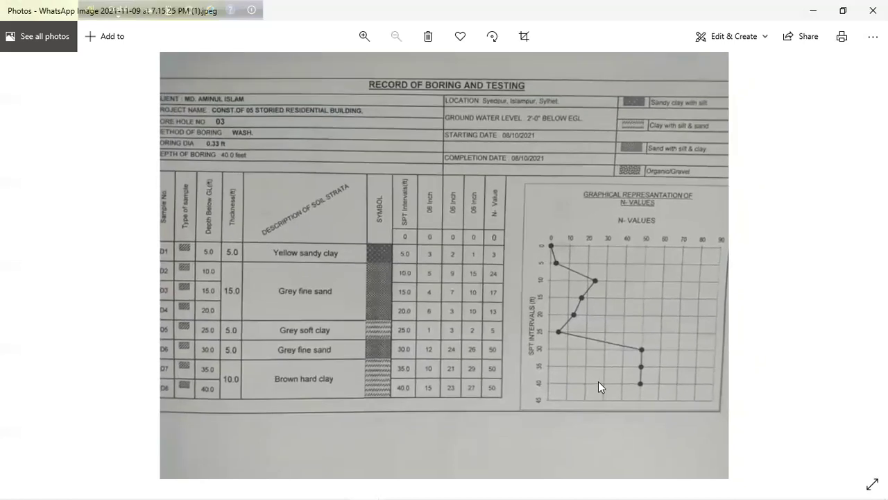
scroll(598, 381, "up", 1, "ctrl")
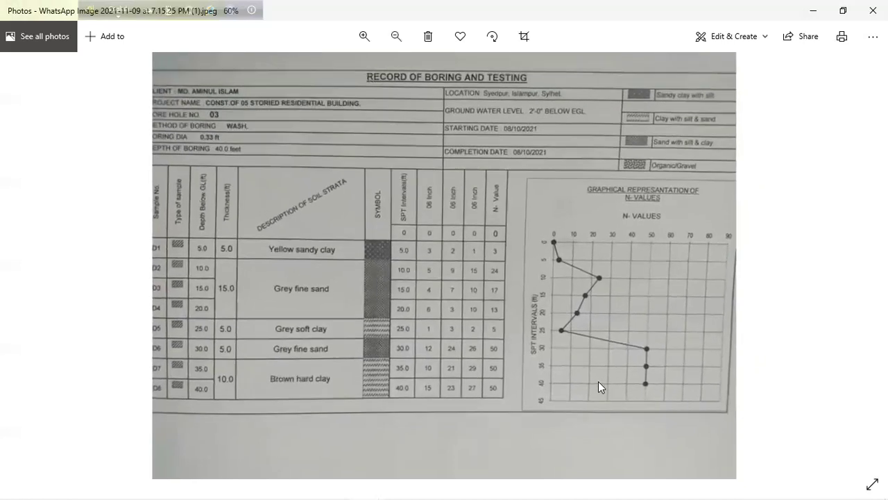
left_click_drag(535, 323, 532, 333)
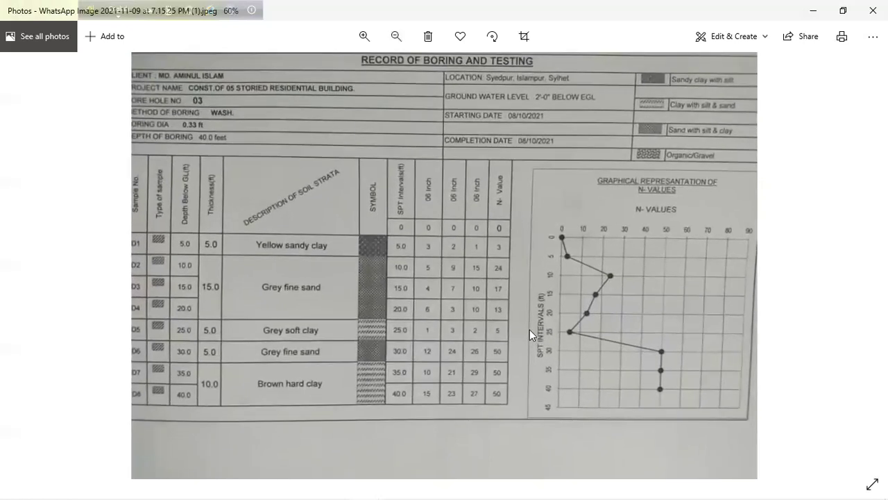
scroll(541, 361, "down", 1, "ctrl")
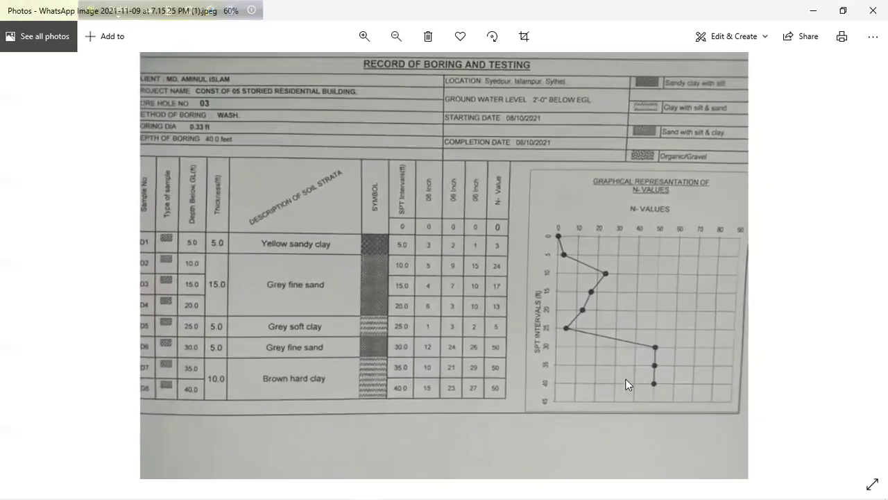
scroll(639, 368, "up", 1, "ctrl")
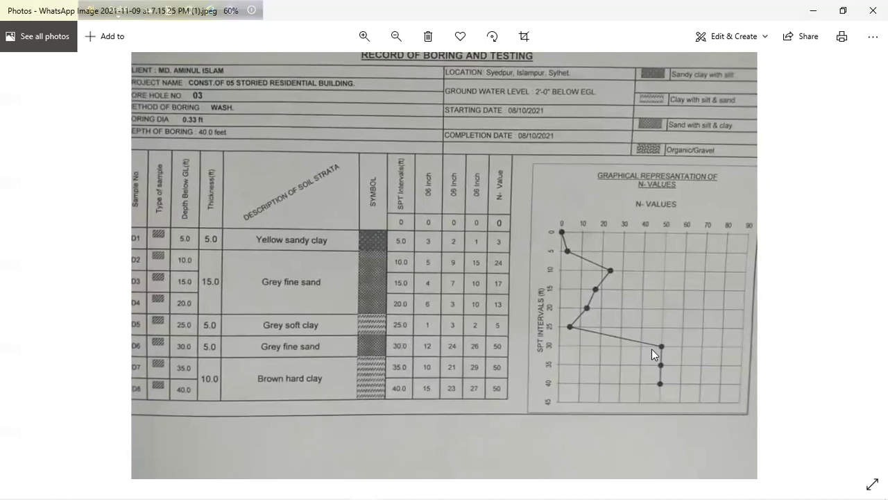
scroll(681, 354, "up", 1, "ctrl")
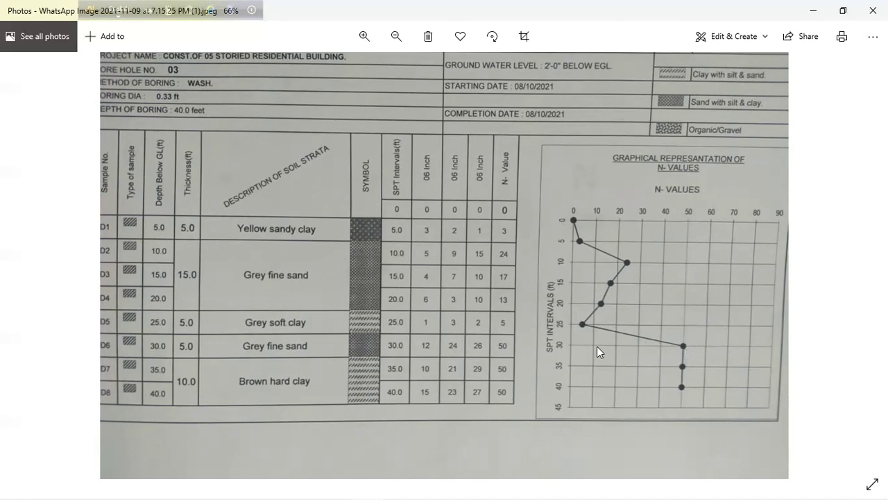
scroll(596, 347, "down", 2)
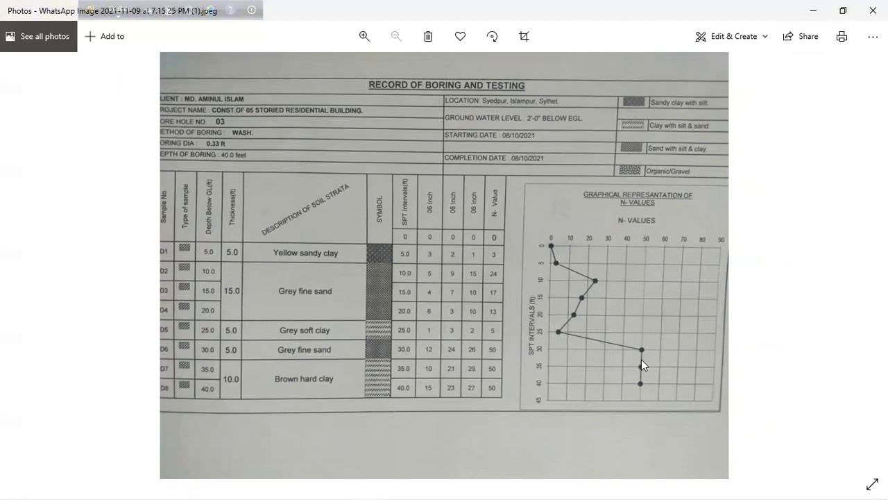
scroll(641, 358, "up", 1)
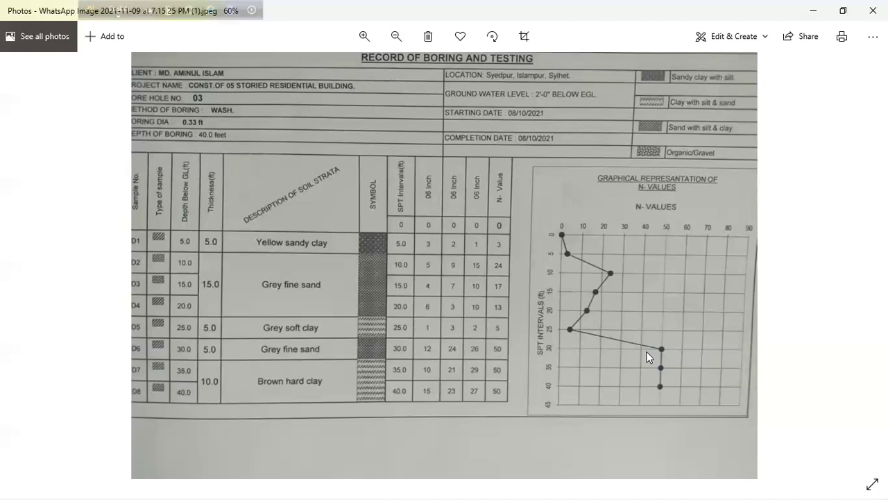
scroll(649, 327, "up", 1)
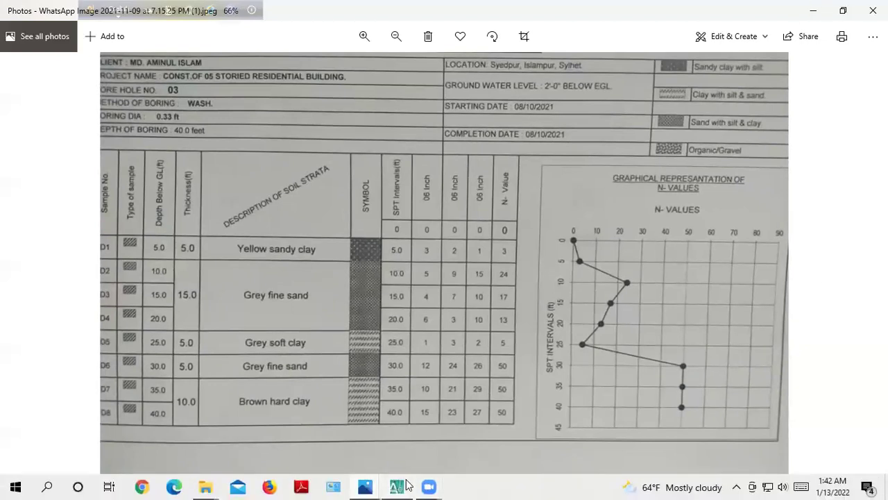
- Return to the pile foundation drawing in AutoCAD and zoom in on the 30 N-values
left_click(393, 444)
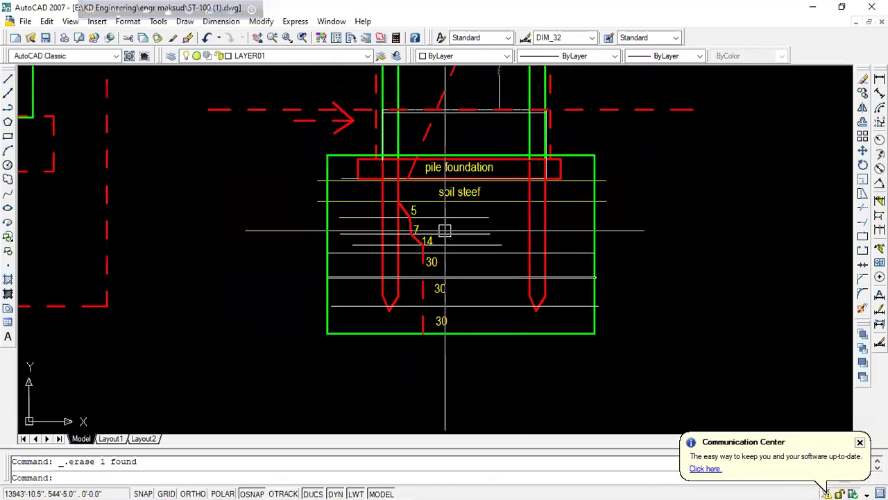
scroll(412, 221, "up", 2)
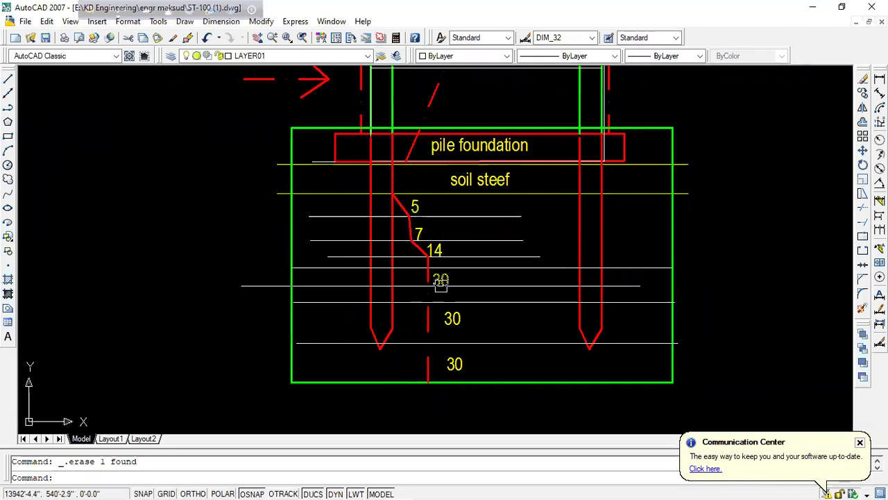
scroll(434, 284, "up", 2)
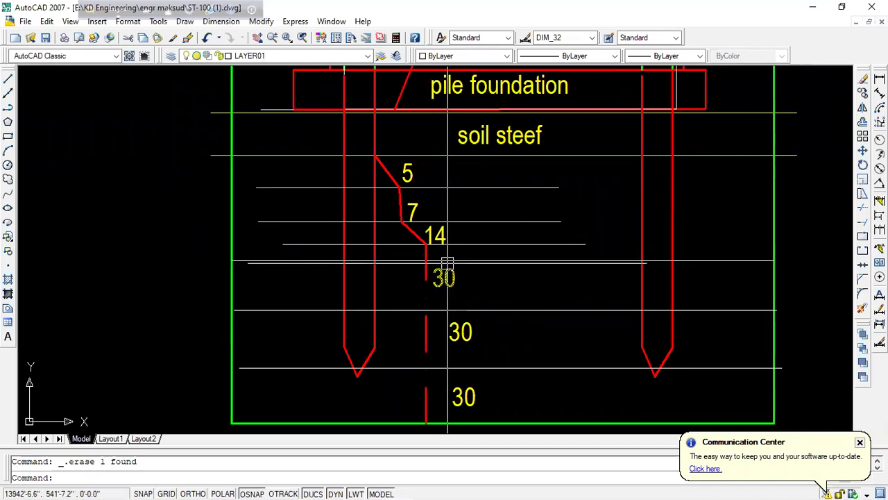
scroll(445, 269, "down", 2)
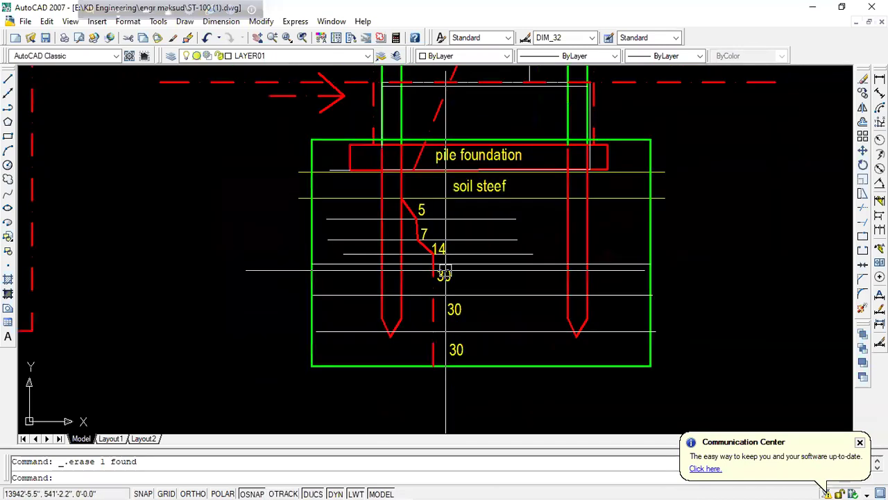
scroll(445, 270, "up", 2)
- Draw circles around the first two '30' labels below the zigzag line
type("c")
key("Return")
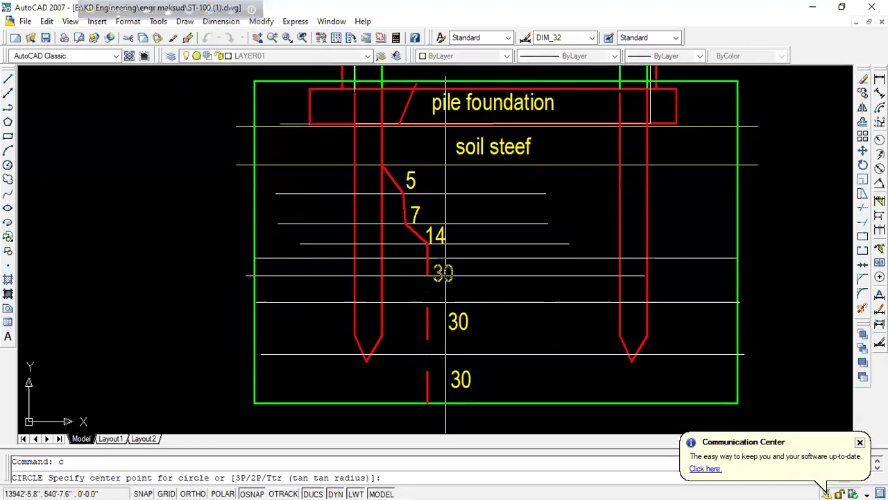
scroll(445, 273, "up", 2)
left_click(444, 272)
left_click(459, 284)
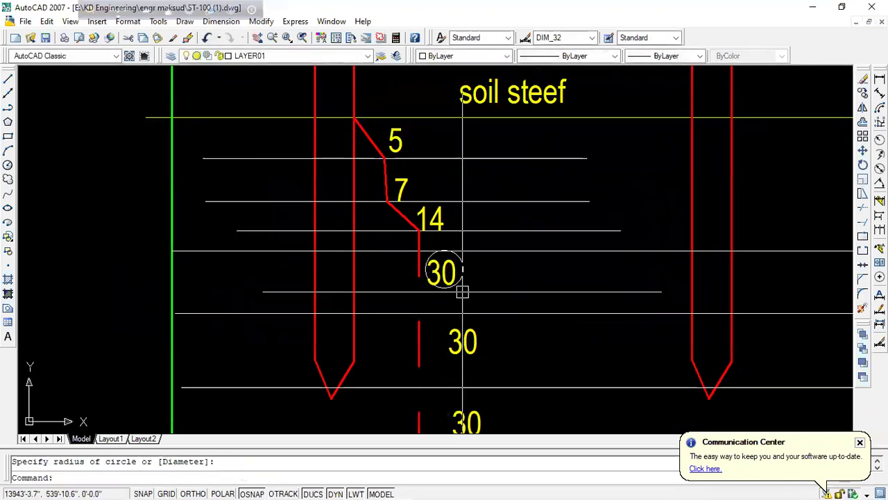
type("c")
key("Return")
left_click(460, 341)
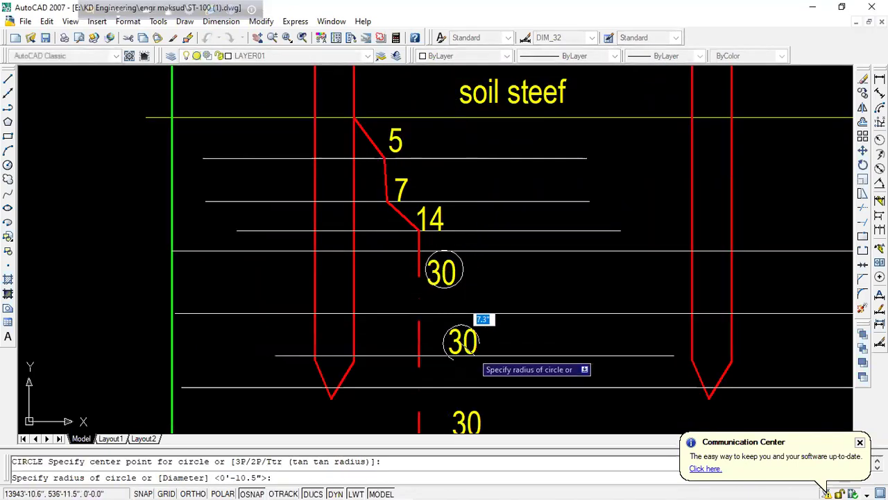
left_click(477, 341)
scroll(461, 340, "down", 3)
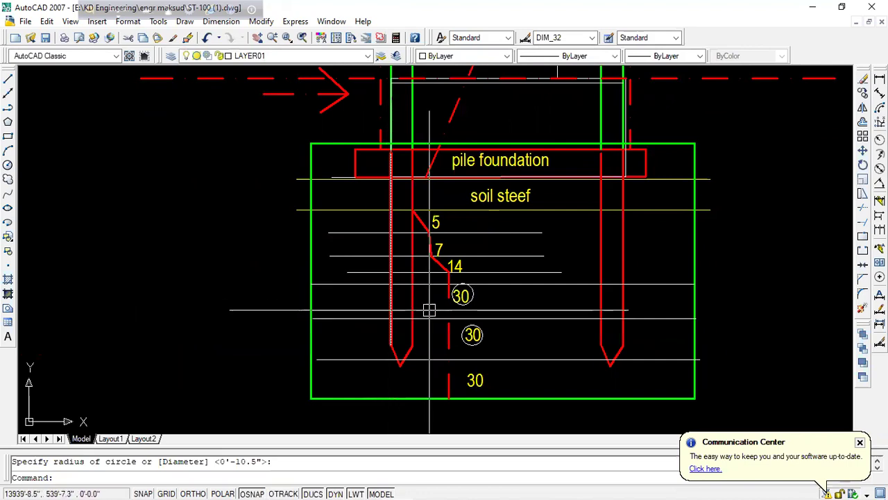
scroll(460, 296, "up", 2)
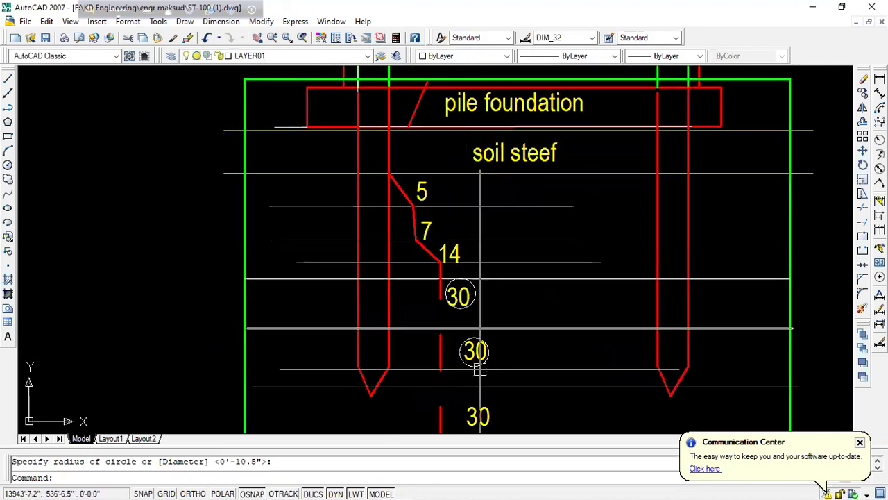
scroll(478, 326, "down", 4)
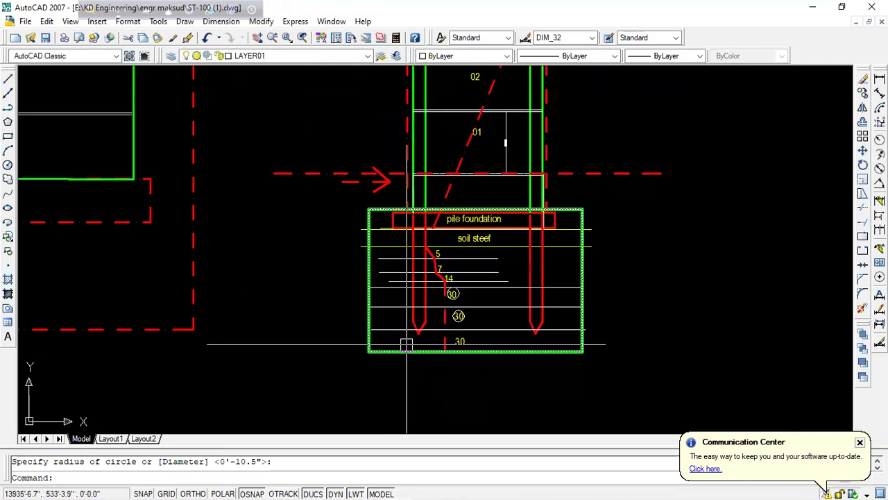
scroll(478, 326, "up", 2)
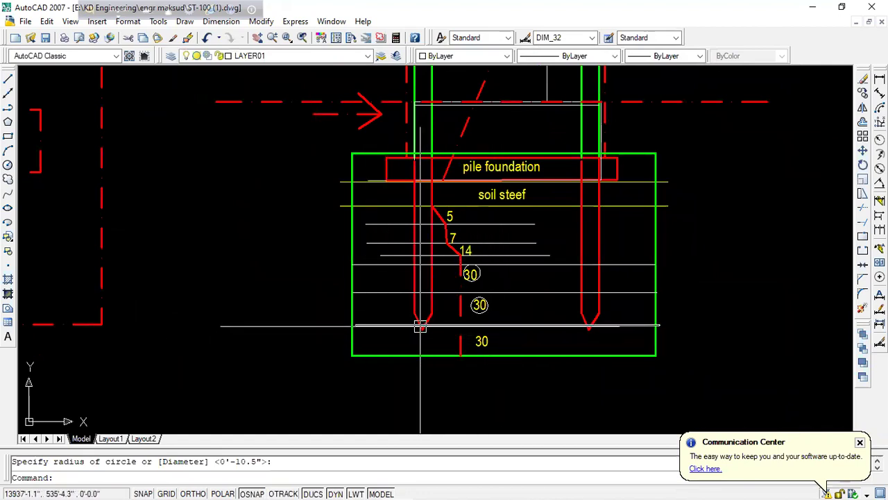
scroll(420, 326, "up", 3)
scroll(420, 325, "down", 2)
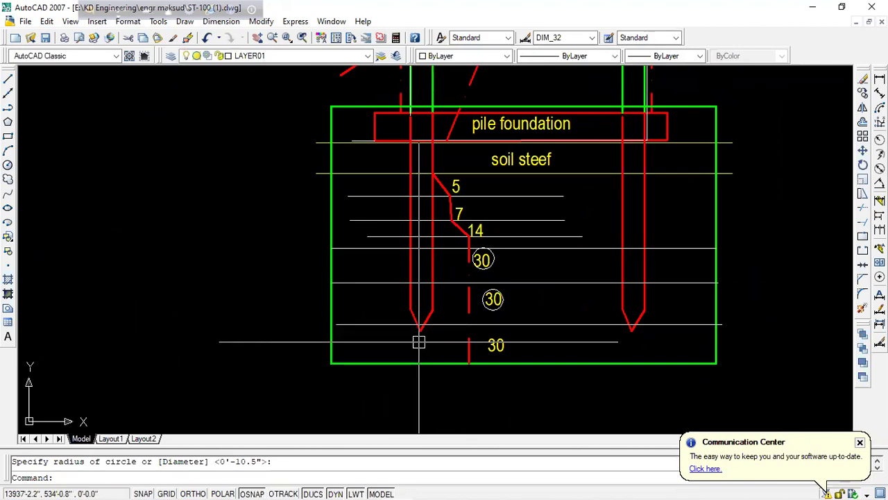
- Copy the 'pile foundation' label to the left of the section
left_click(514, 128)
type("co")
key("Return")
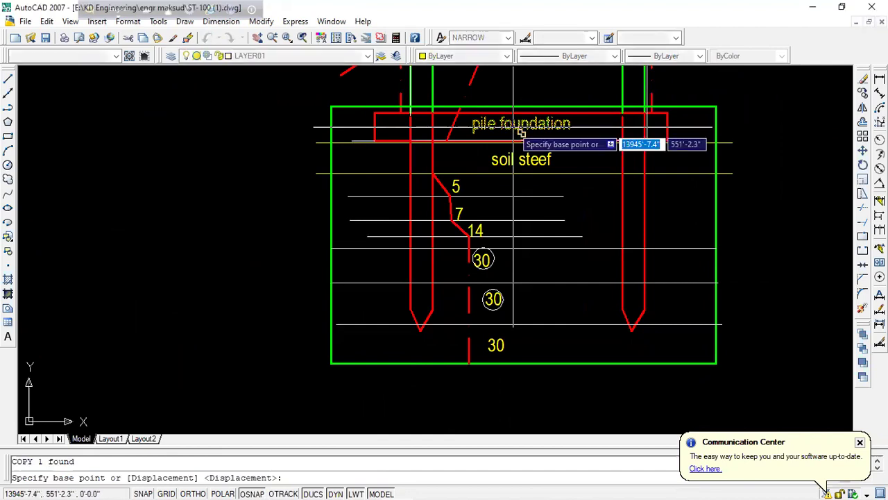
left_click(519, 132)
left_click(246, 289)
key("Escape")
- Make a second copy of the label just below the first one
scroll(238, 277, "up", 2)
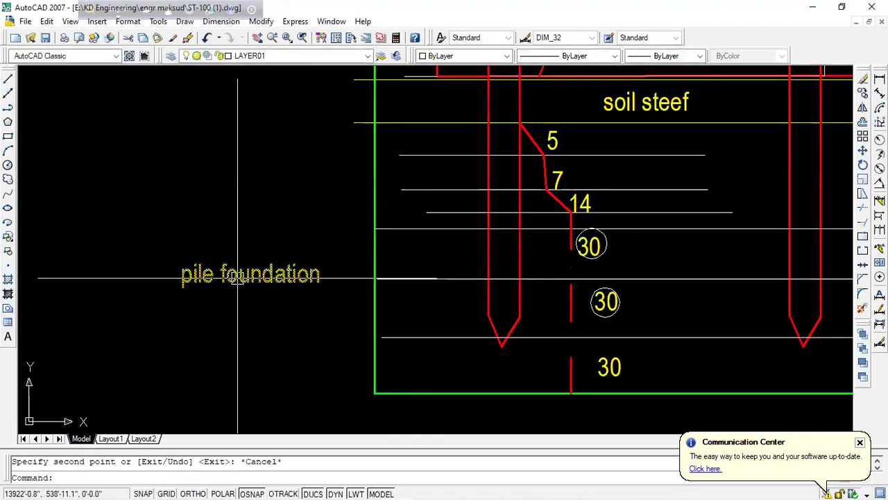
left_click(238, 278)
type("co")
key("Return")
left_click(239, 278)
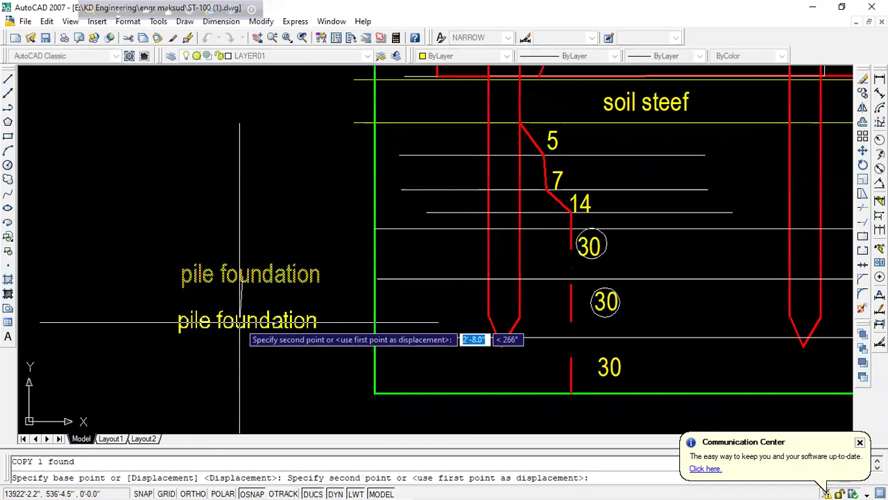
left_click(240, 312)
key("Escape")
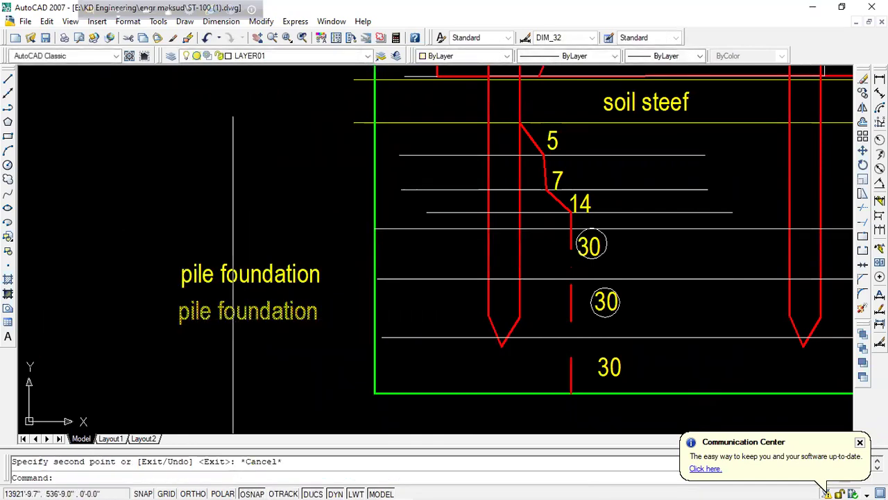
- Change the lower copy's text to 'end bearing' and 'skin friction' on two lines
left_click(234, 312)
type("ed")
key("Return")
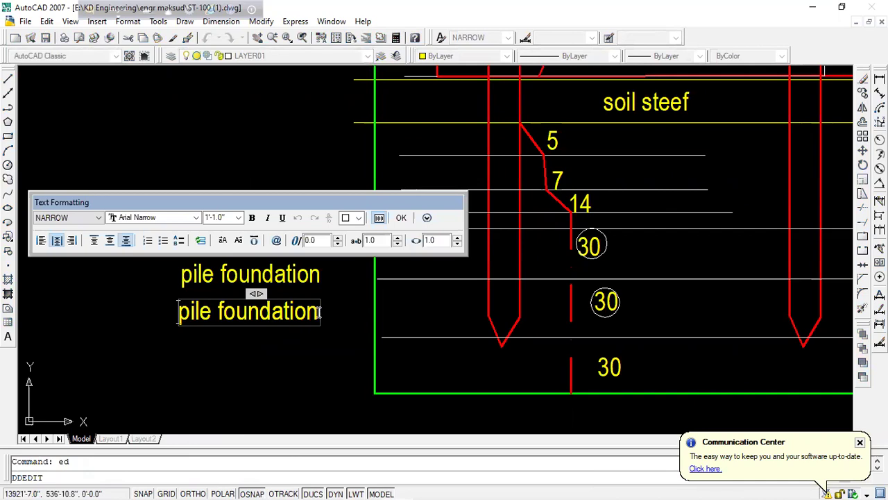
left_click_drag(319, 312, 176, 319)
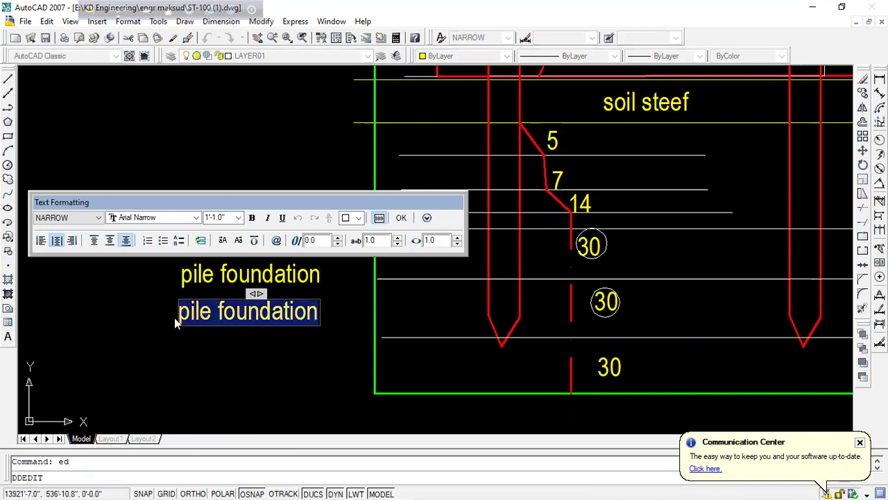
type("end")
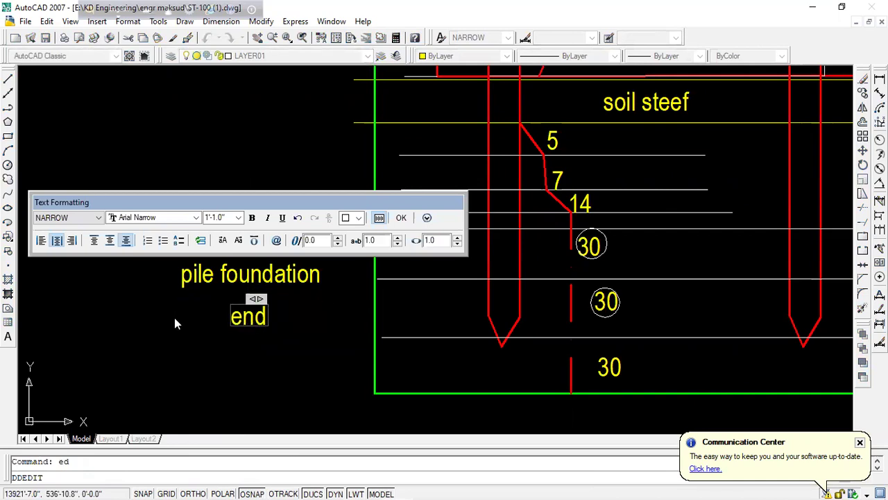
type(" bearing")
key("Return")
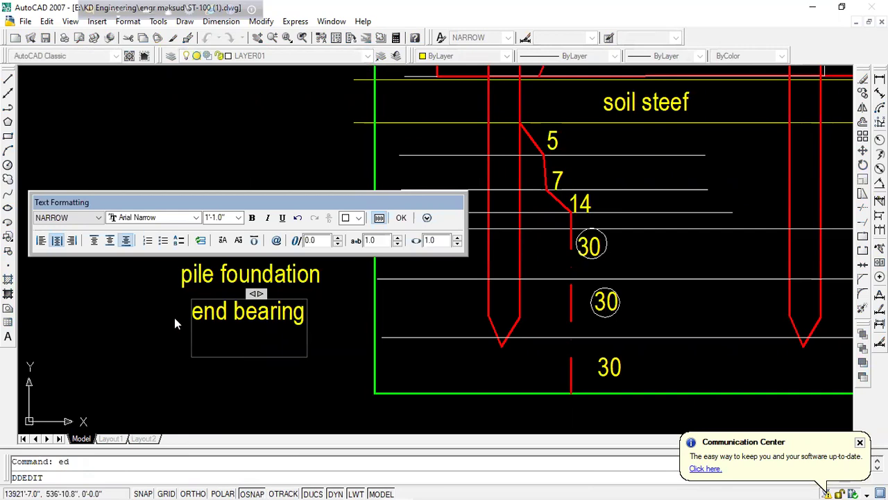
type("skin ")
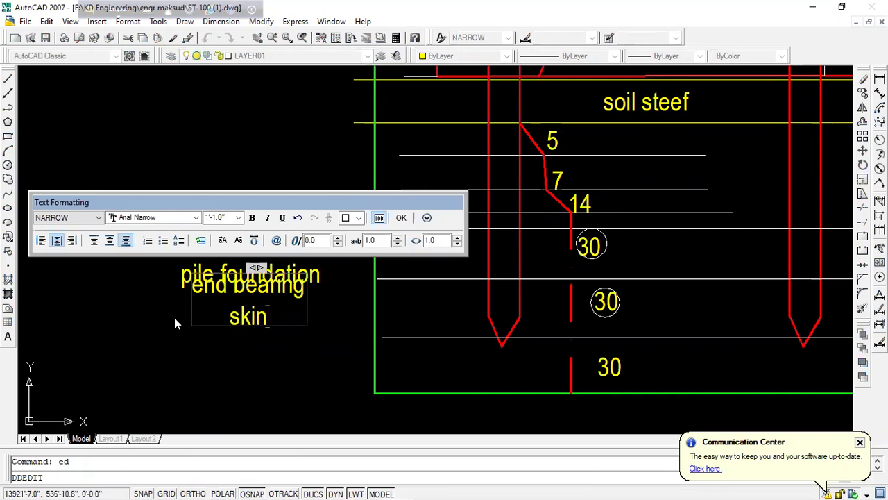
type("friction")
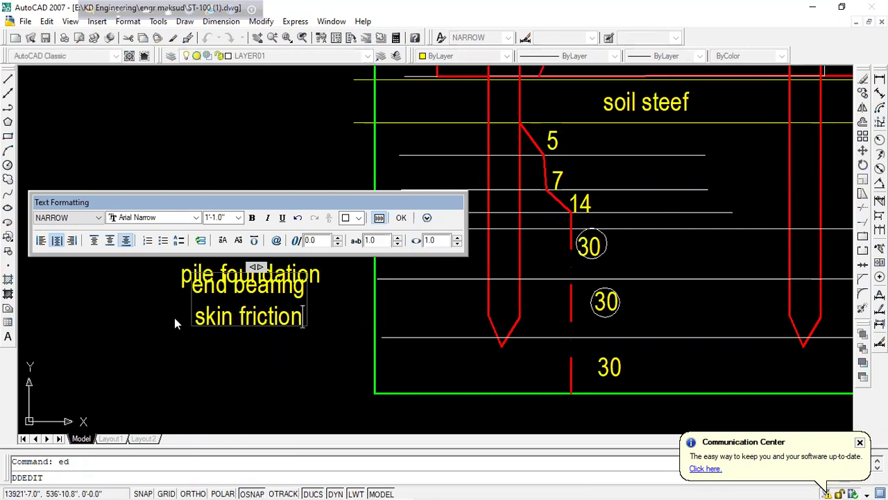
left_click(174, 318)
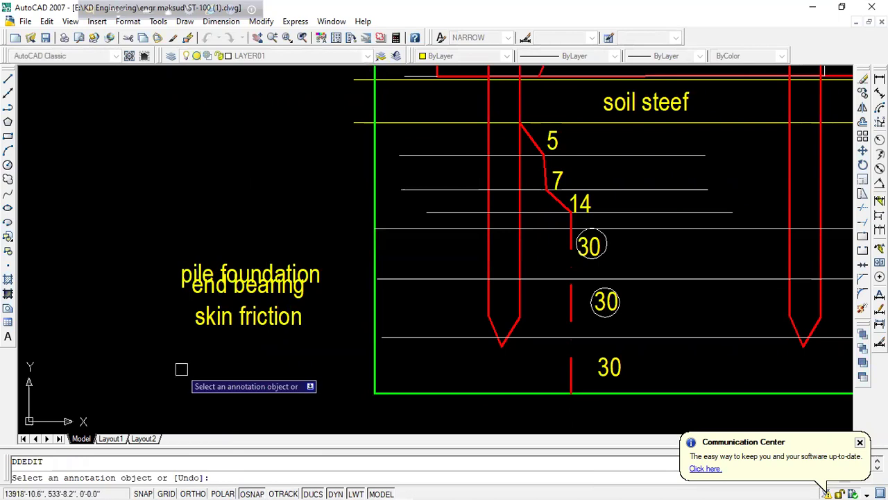
- Move the two-line note down to sit beneath the 'pile foundation' label
key("Return")
left_click(238, 326)
key("Return")
left_click(149, 343)
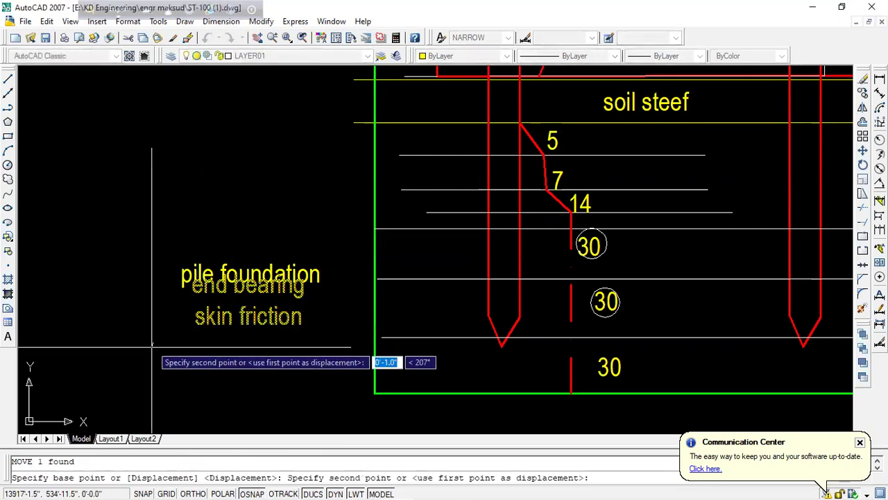
left_click(149, 375)
scroll(318, 324, "down", 2)
scroll(317, 325, "up", 2)
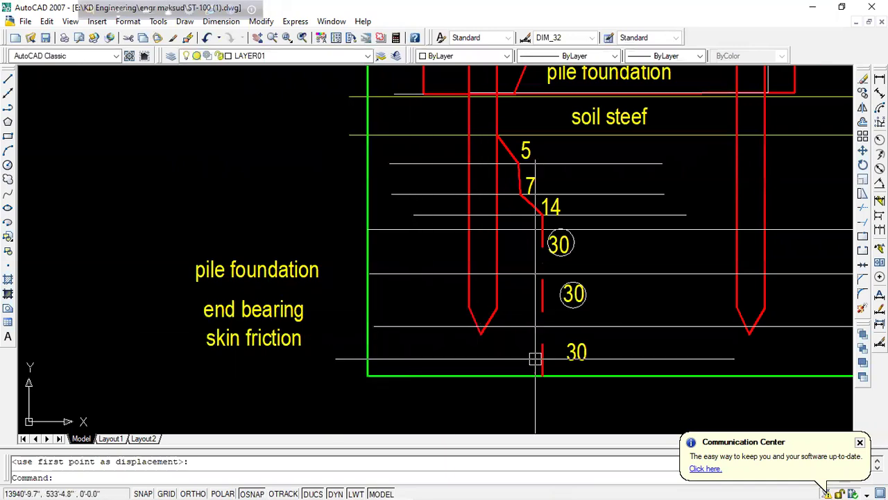
scroll(499, 346, "up", 3)
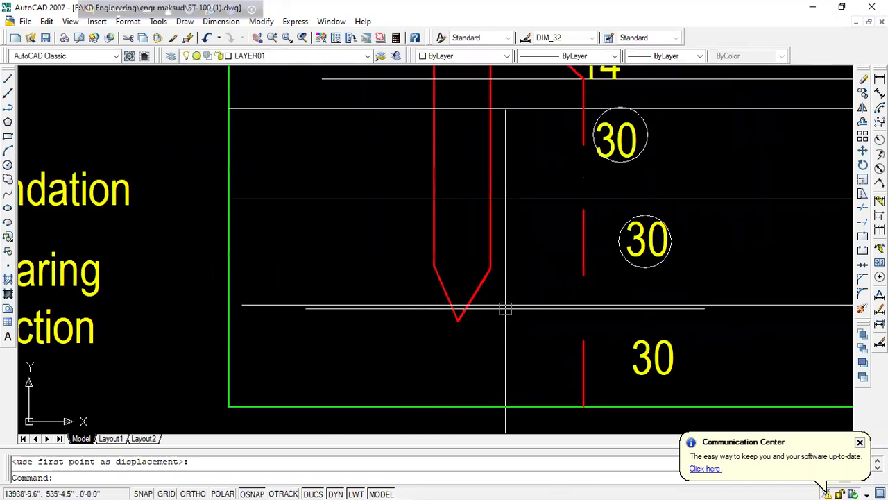
- Draw a circle centred near the left pile tip
type("c")
key("Return")
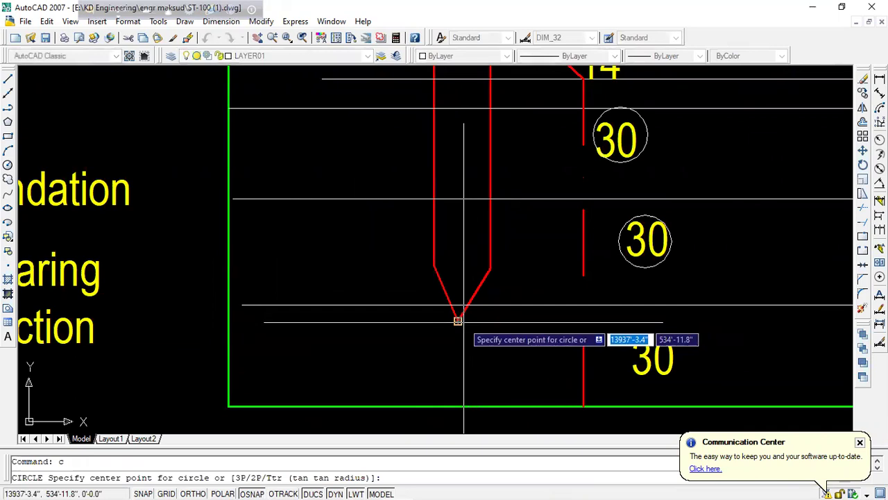
left_click(458, 320)
left_click(529, 368)
scroll(486, 243, "down", 2)
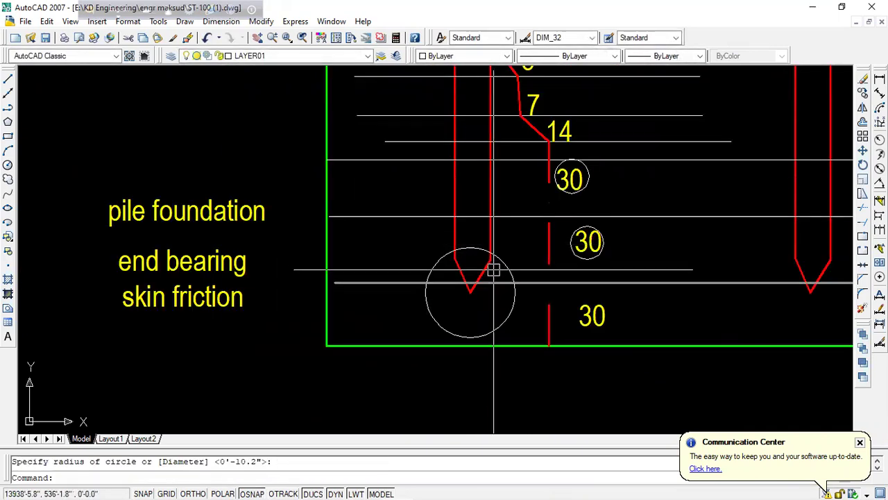
- Move the circle so it rings the left pile's pointed tip
left_click(501, 263)
type("m")
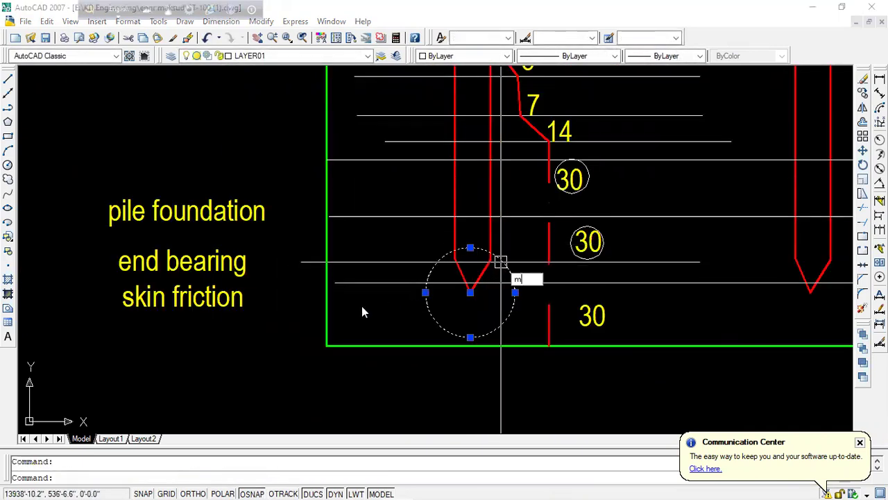
key("Return")
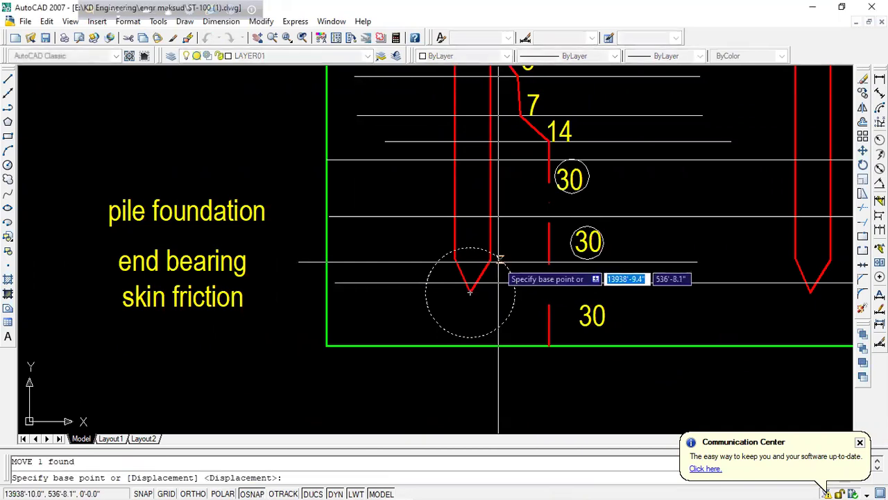
left_click(378, 323)
left_click(378, 303)
scroll(435, 247, "down", 4)
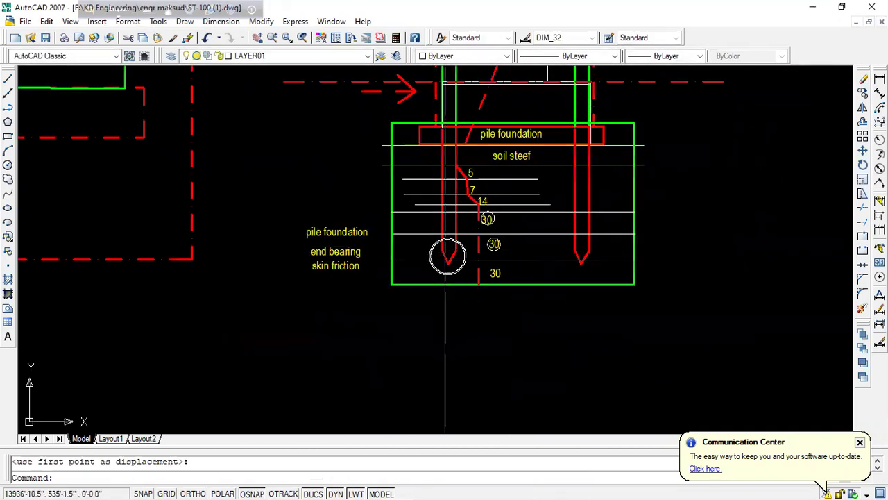
scroll(453, 247, "up", 3)
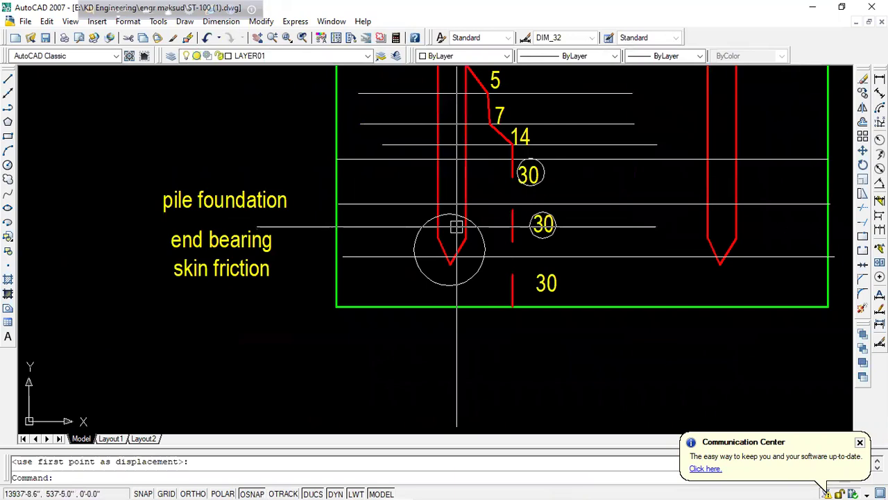
left_click(512, 224)
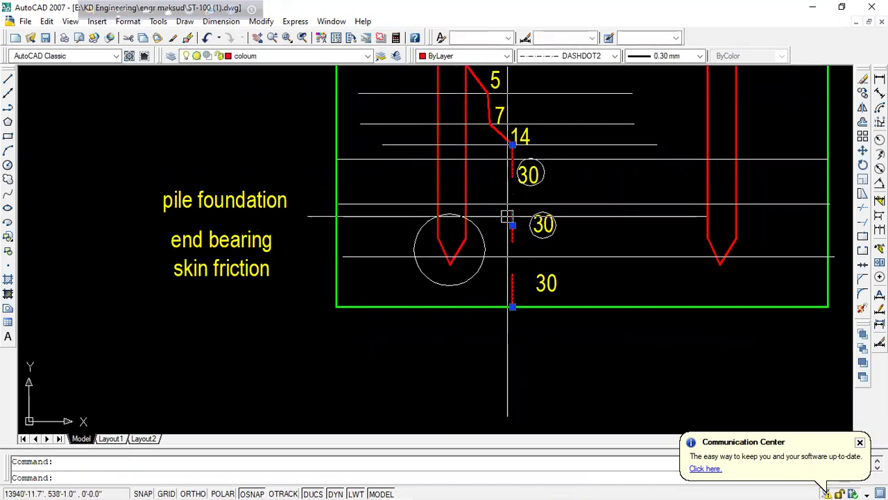
key("Escape")
- Draw a diagonal line from beside the middle 30 label past the pile tip and make it red
type("l")
key("Return")
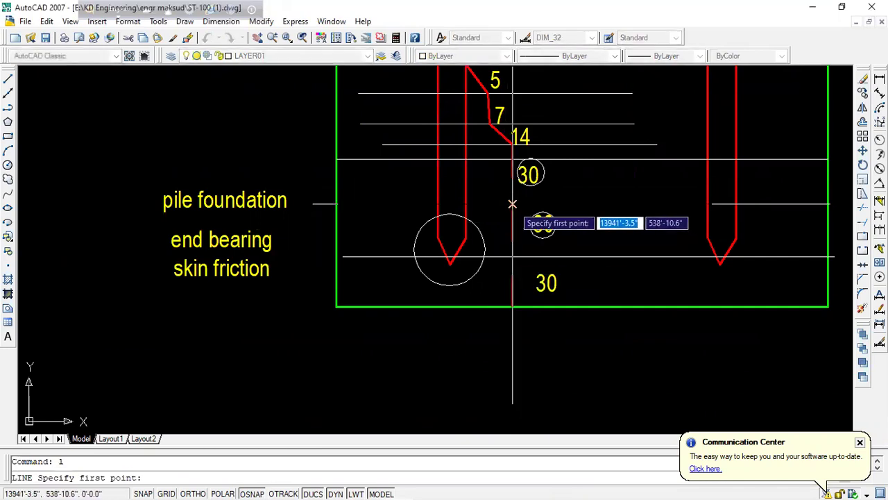
left_click(512, 204)
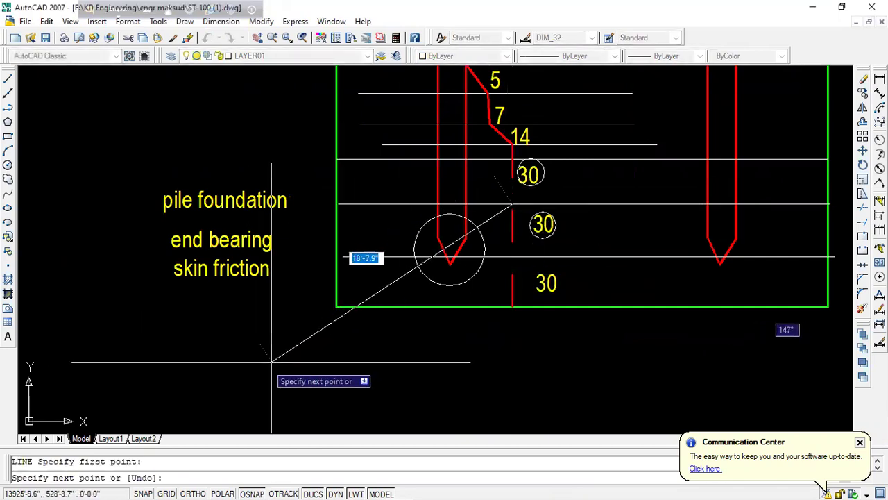
left_click(368, 290)
scroll(368, 289, "down", 2)
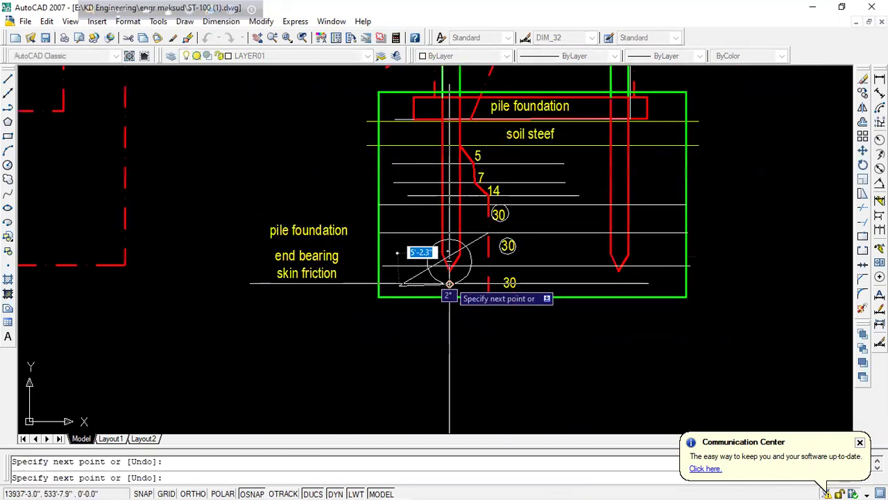
key("Escape")
scroll(417, 288, "up", 2)
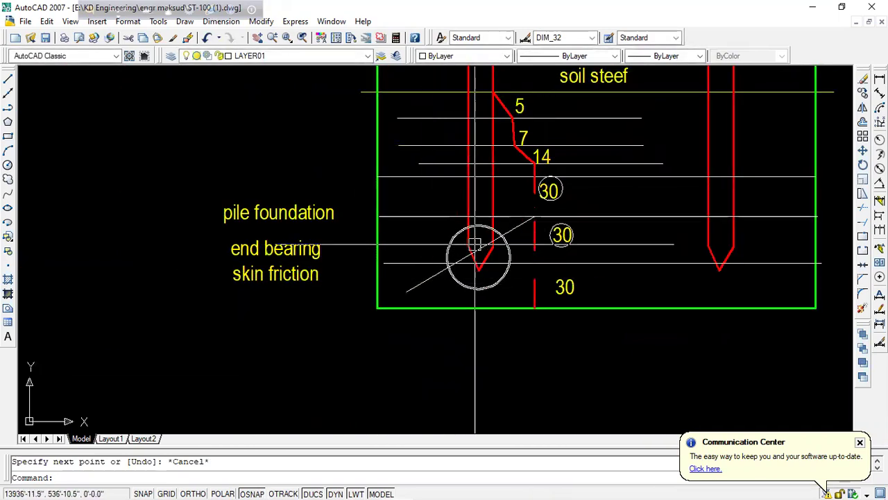
left_click(187, 37)
left_click(494, 195)
left_click(514, 231)
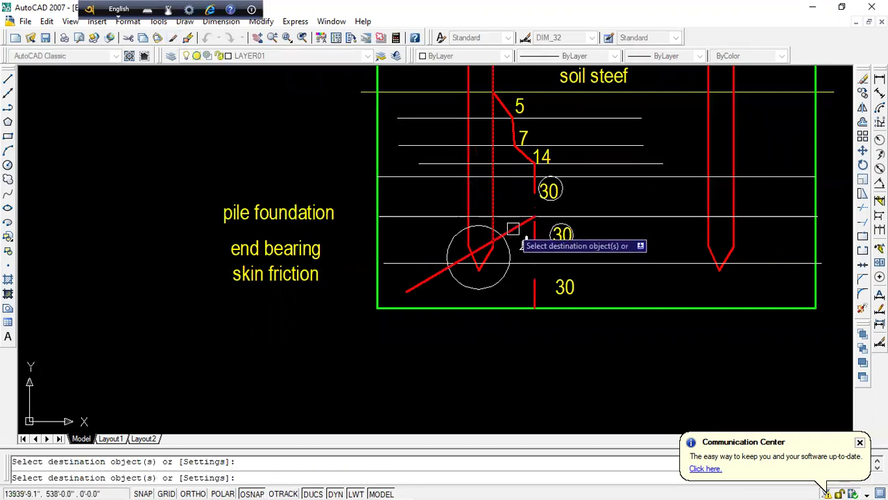
key("Escape")
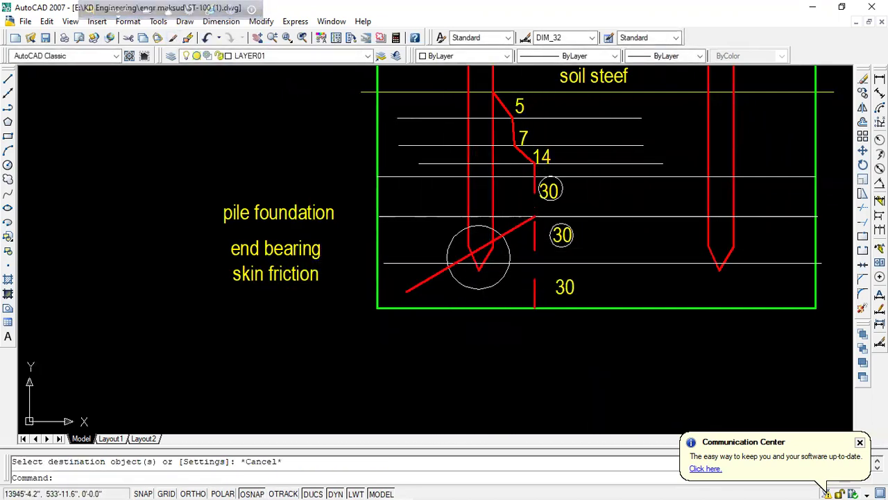
- Copy a '30' label to the end of the diagonal line
type("co")
key("Return")
left_click(565, 288)
scroll(409, 286, "up", 2)
scroll(416, 286, "down", 2)
left_click(429, 274)
key("Escape")
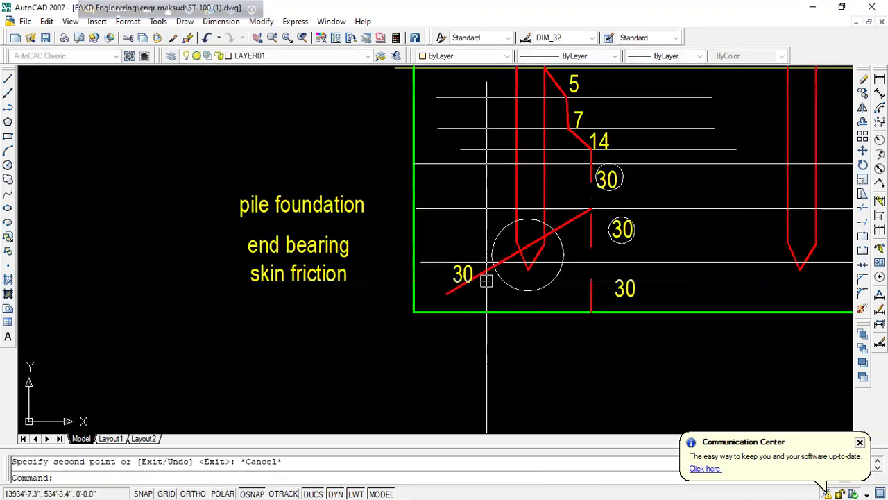
scroll(485, 270, "down", 2)
scroll(553, 234, "up", 2)
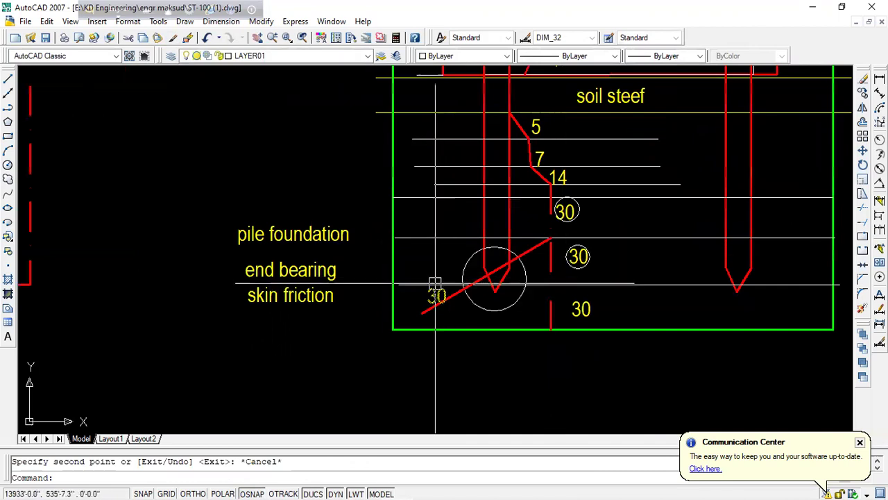
scroll(436, 294, "up", 3)
- Change the copied label beside the diagonal line from 30 to 5
type("ed")
key("Return")
left_click(436, 294)
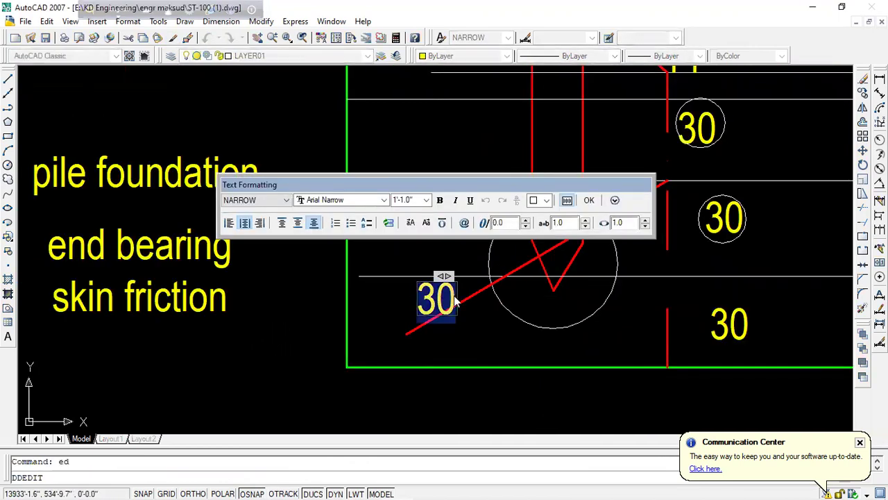
type("5")
left_click(506, 319)
scroll(494, 315, "down", 2)
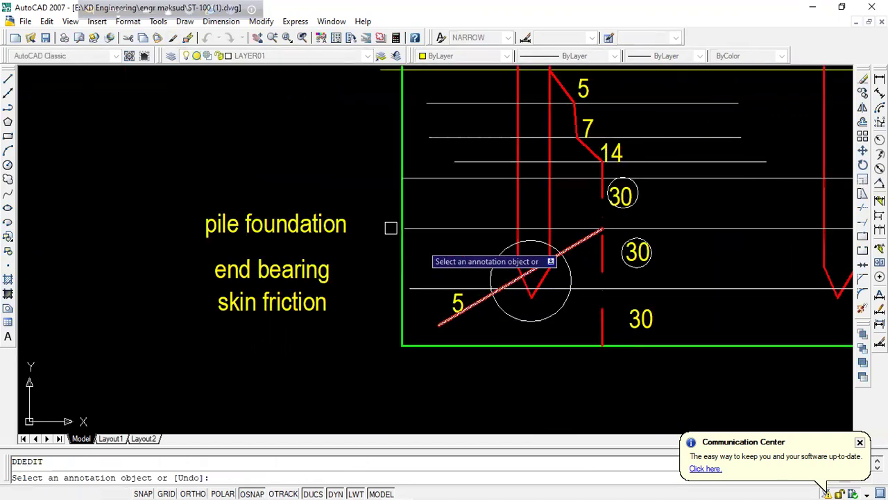
- Save the drawing
left_click(45, 40)
scroll(363, 199, "down", 4)
scroll(476, 207, "up", 2)
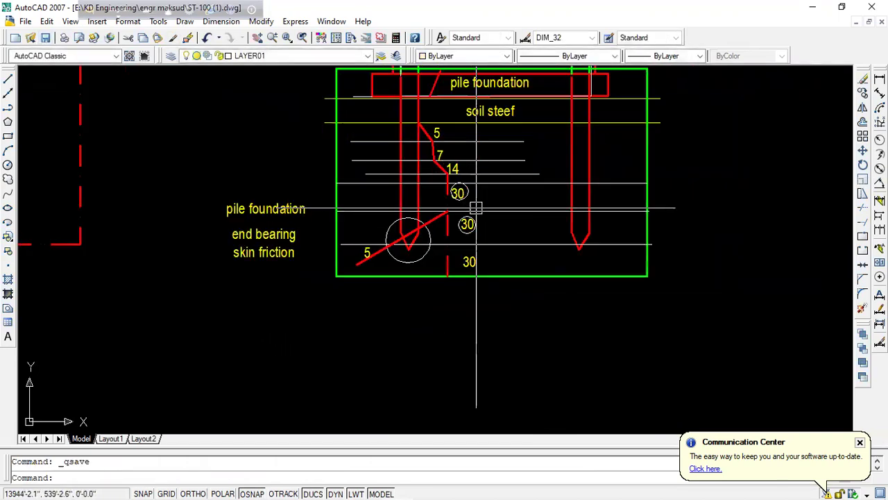
scroll(405, 240, "up", 3)
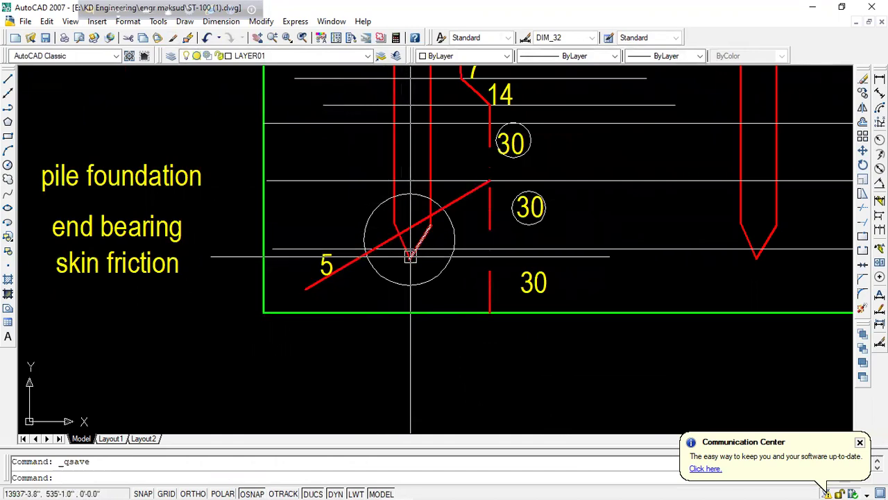
- Draw a zigzag line beneath the pile tip inside the circle, ending near the circle edge
type("l")
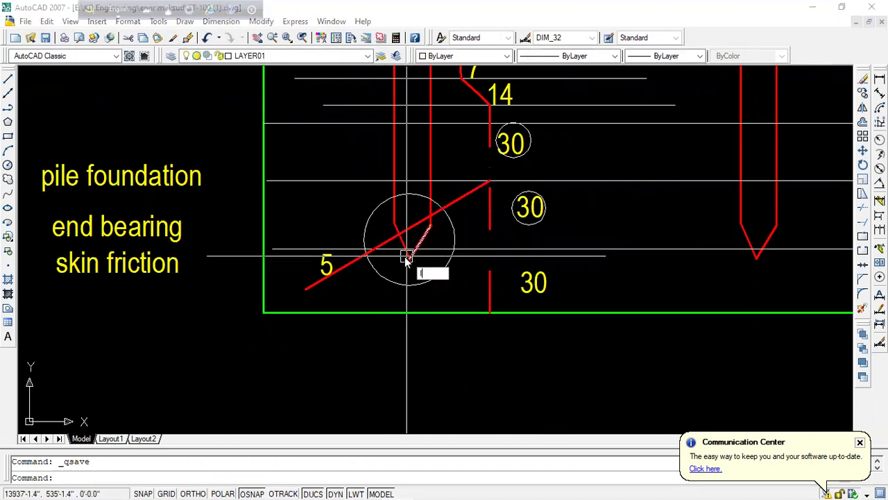
key("Return")
left_click(410, 259)
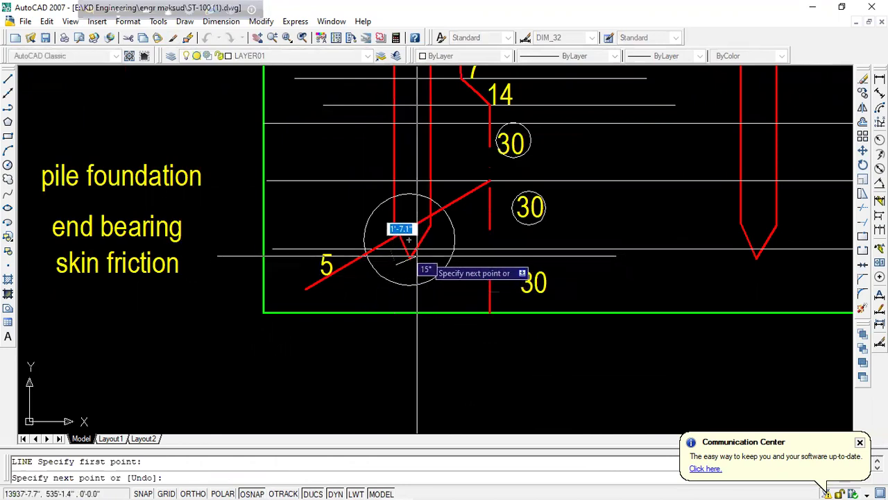
scroll(420, 258, "up", 5)
left_click(408, 258)
left_click(425, 291)
left_click(454, 254)
left_click(474, 287)
left_click(502, 258)
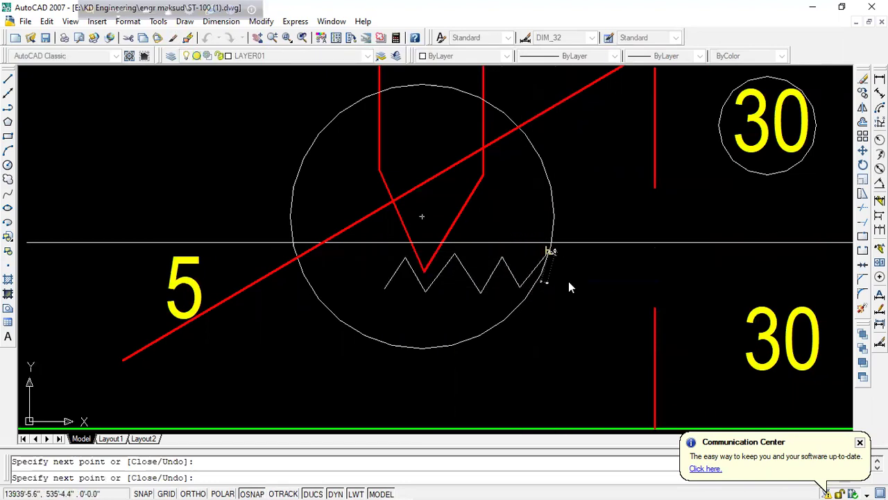
key("Escape")
scroll(575, 290, "down", 4)
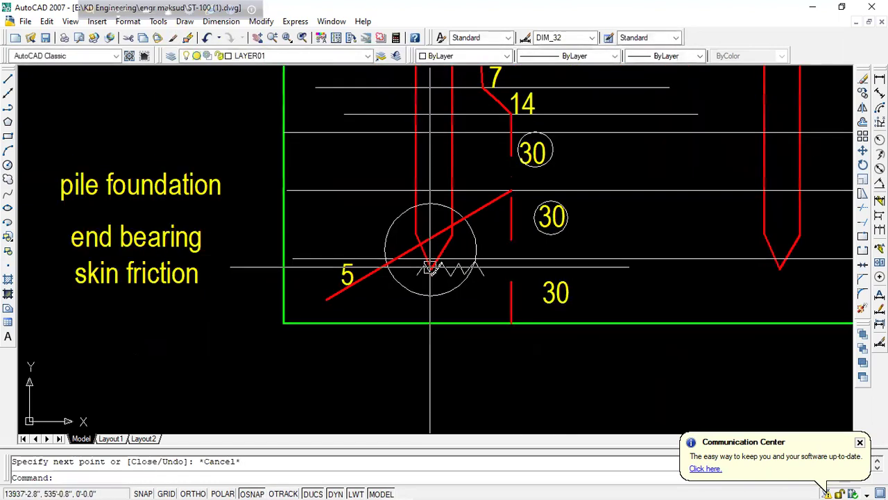
scroll(434, 273, "up", 2)
scroll(422, 268, "down", 1)
scroll(444, 262, "down", 3)
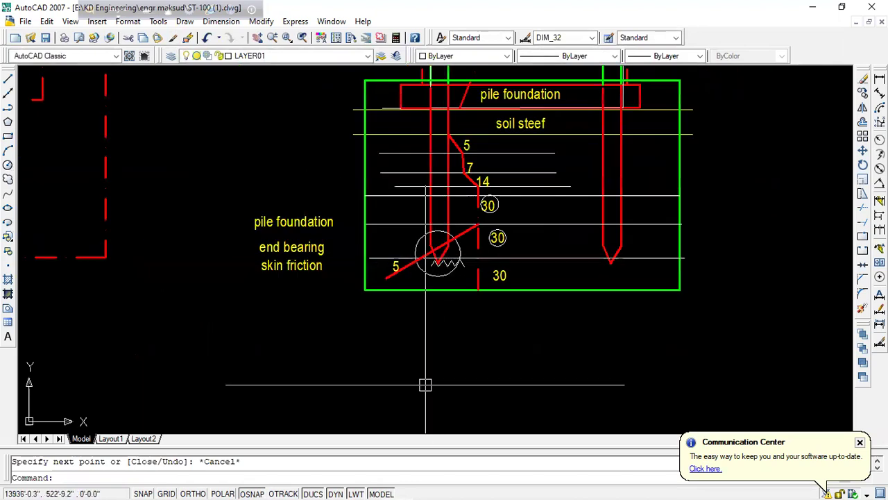
- Draw a skin-friction zigzag down the left side of the pile shaft toward the tip
type("l")
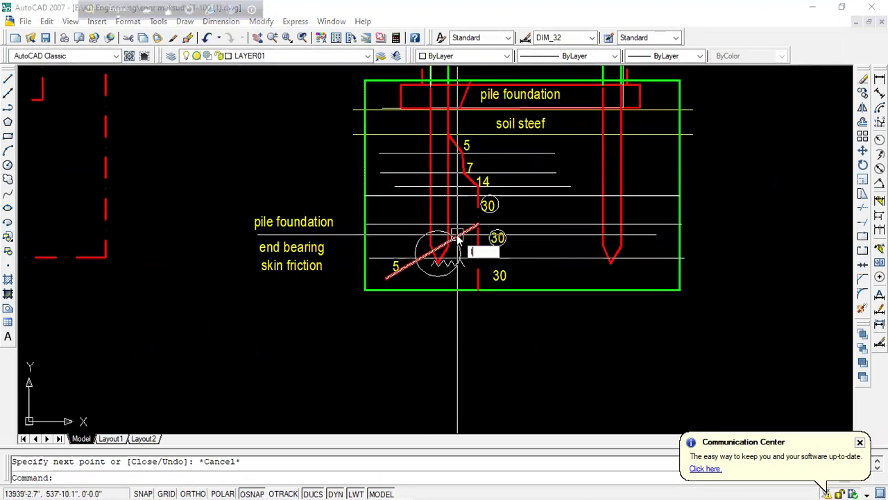
key("Return")
middle_click_drag(457, 235, 430, 316)
scroll(428, 201, "up", 3)
left_click(428, 201)
left_click(465, 252)
left_click(428, 290)
left_click(464, 330)
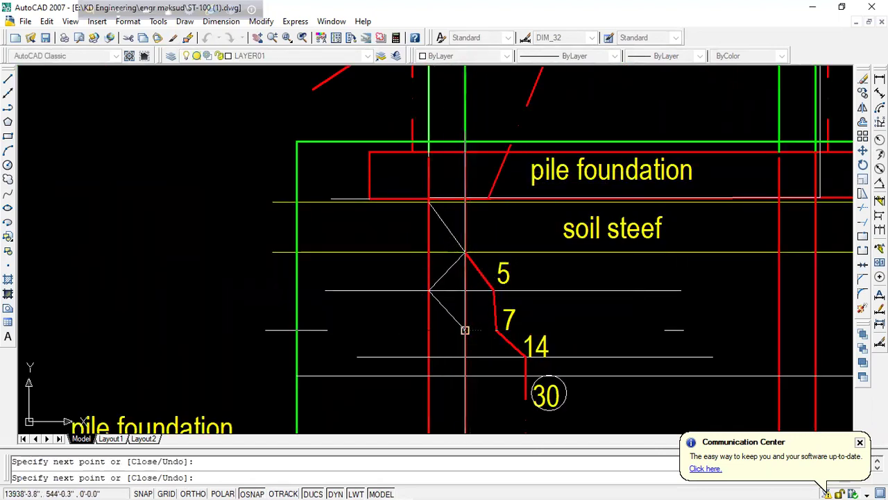
left_click(429, 357)
left_click(464, 374)
middle_click_drag(464, 374, 453, 232)
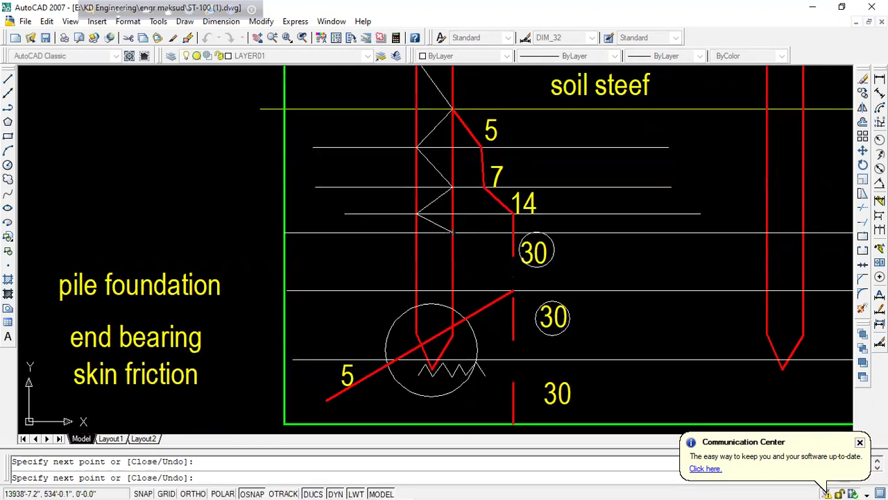
left_click(416, 290)
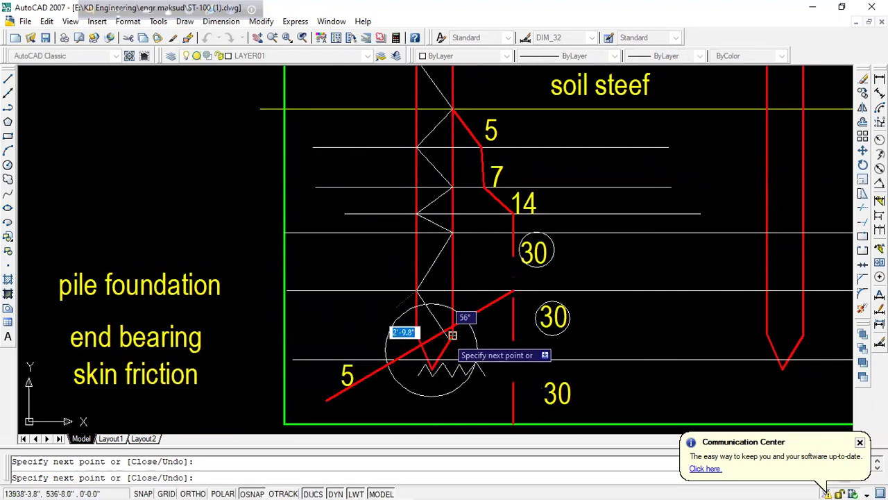
scroll(452, 336, "down", 4)
scroll(448, 319, "up", 3)
key("Escape")
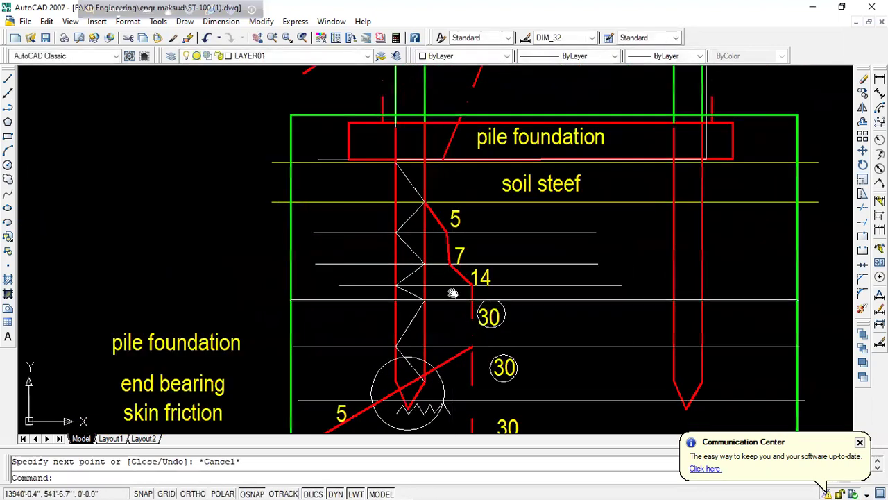
- Copy two zigzag strokes leftward to extend the zigzag under the circled pile tip
middle_click_drag(453, 293, 436, 278)
scroll(426, 343, "up", 2)
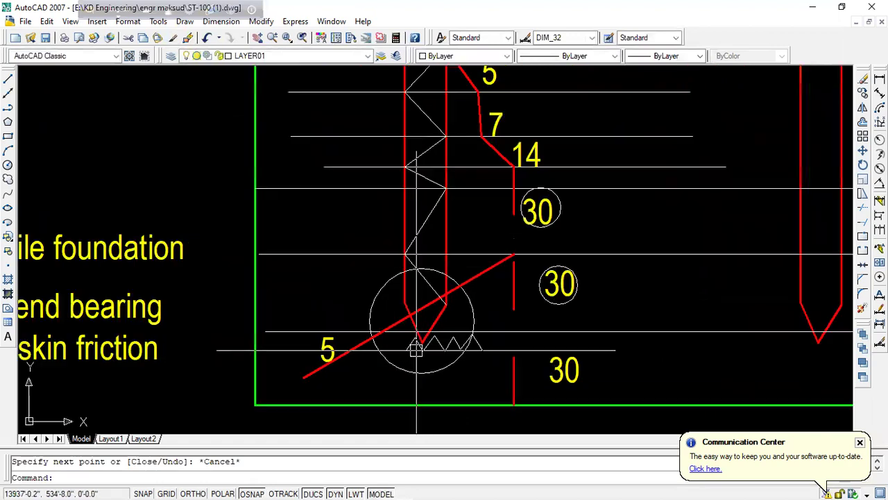
scroll(442, 298, "down", 2)
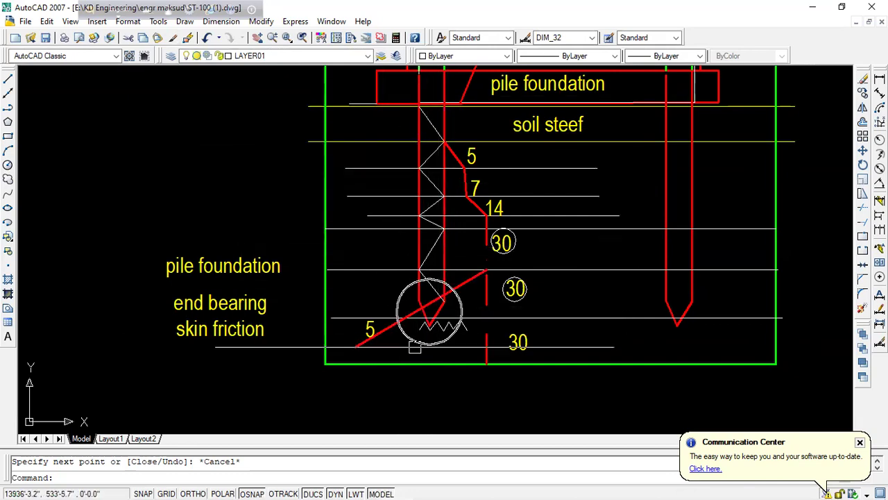
scroll(428, 313, "up", 5)
scroll(442, 309, "up", 2)
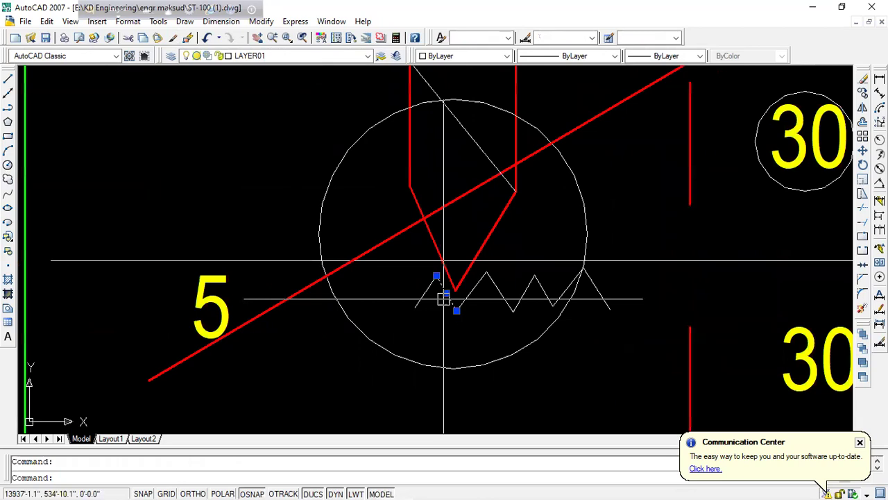
type("co")
key("Return")
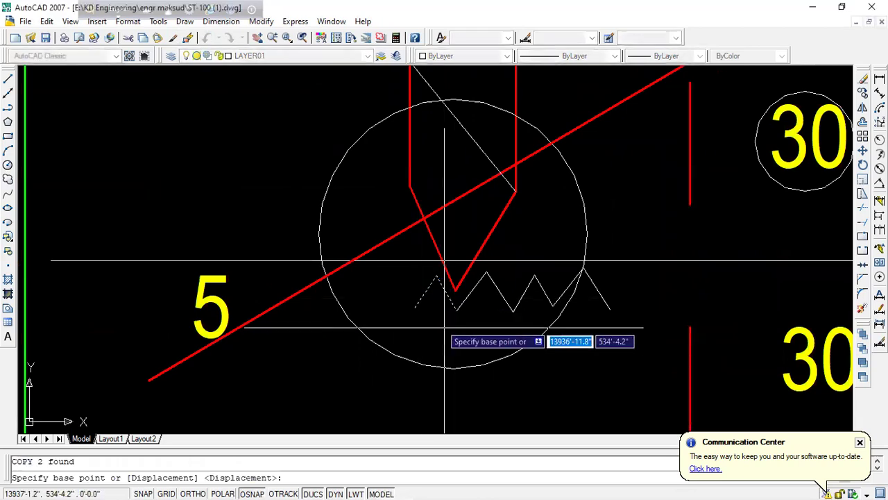
left_click(456, 310)
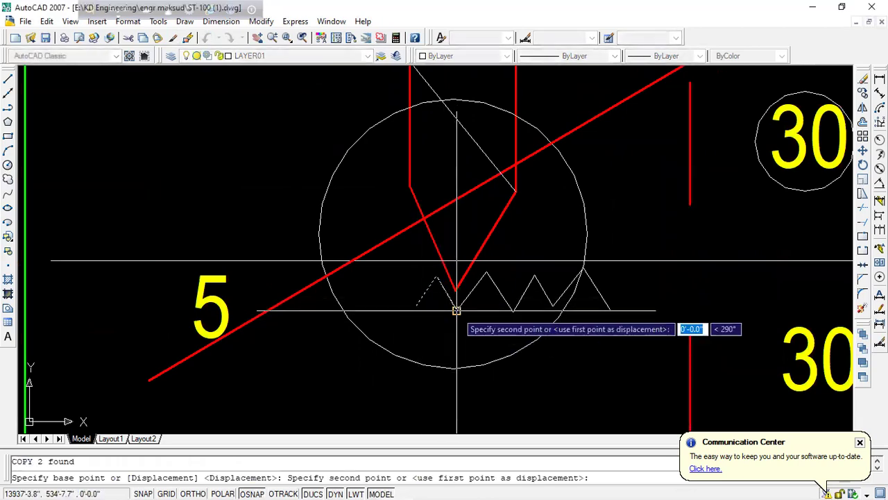
left_click(410, 309)
scroll(398, 310, "down", 4)
key("Escape")
scroll(449, 299, "down", 2)
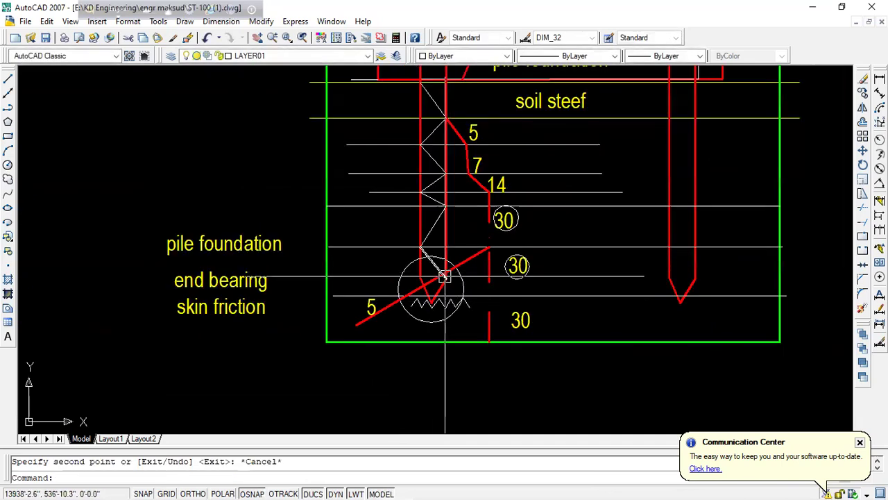
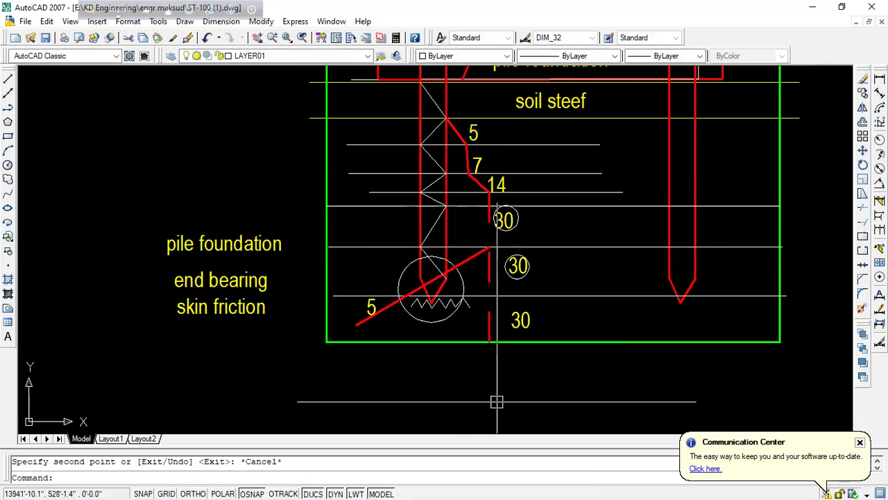
- Draw a circle around the lowest 30 SPT value
type("c")
key("Return")
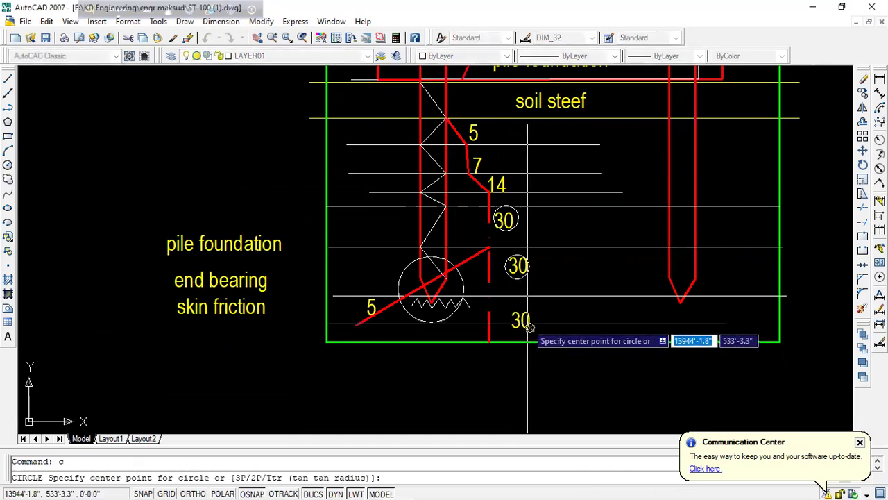
scroll(529, 326, "up", 3)
left_click(514, 315)
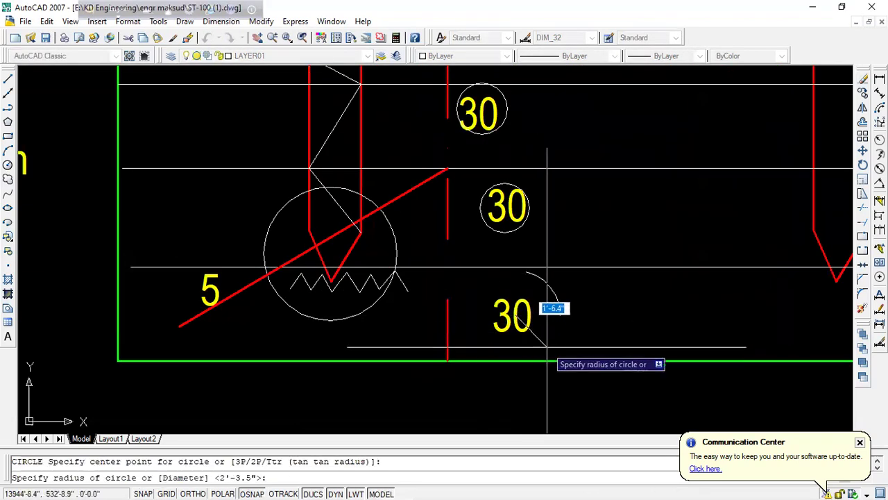
left_click(541, 335)
scroll(513, 305, "down", 5)
scroll(507, 293, "up", 3)
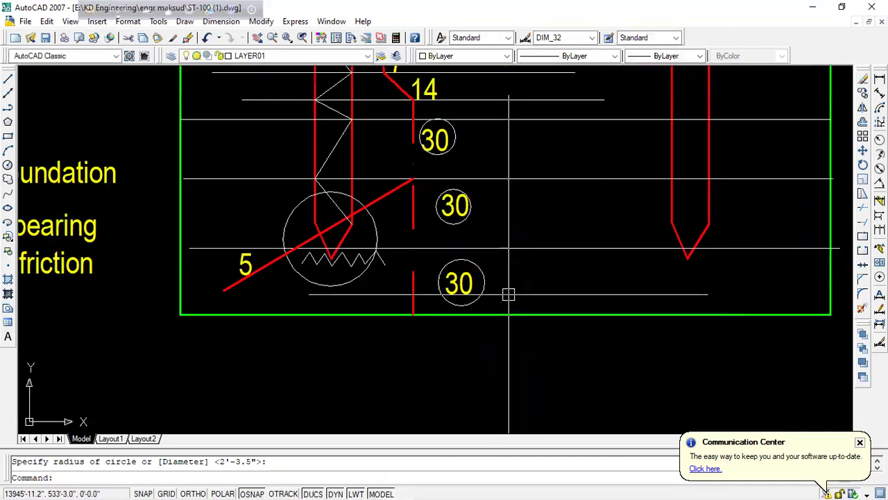
scroll(499, 278, "up", 2)
- Copy the circled 30 three times, stepping diagonally down below the foundation box
left_click(498, 256)
left_click(407, 309)
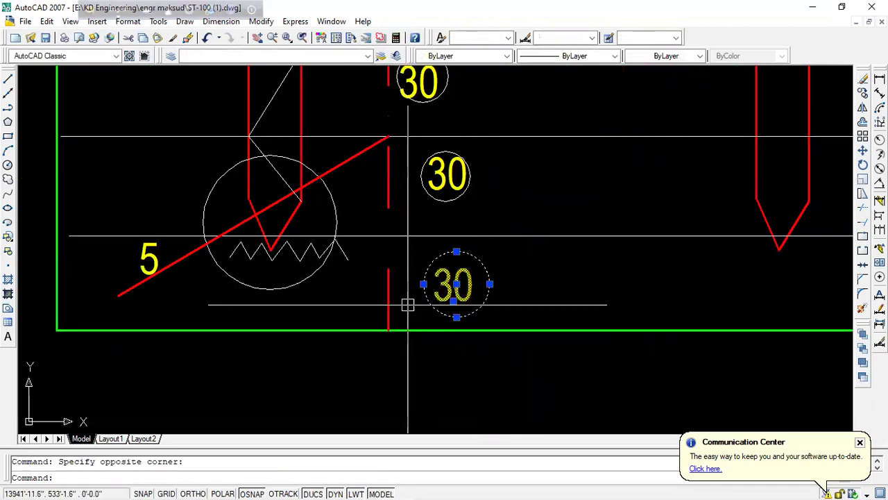
type("c")
key("Return")
left_click(447, 280)
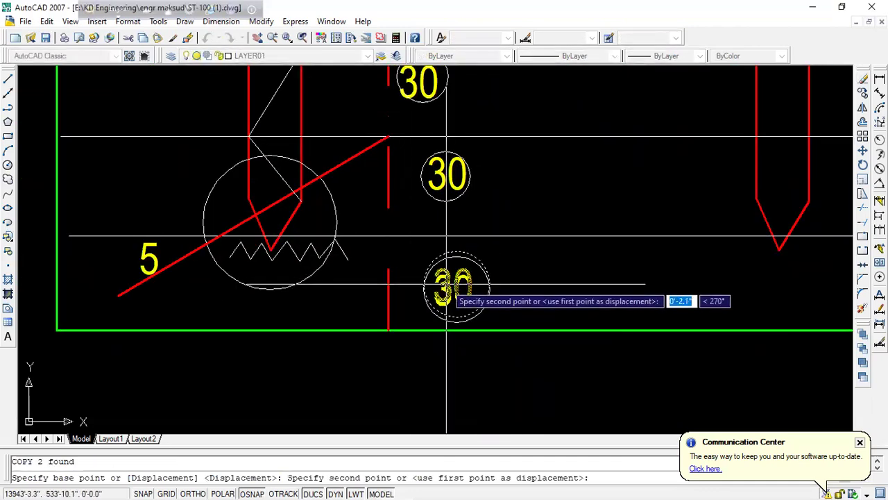
scroll(447, 284, "down", 3)
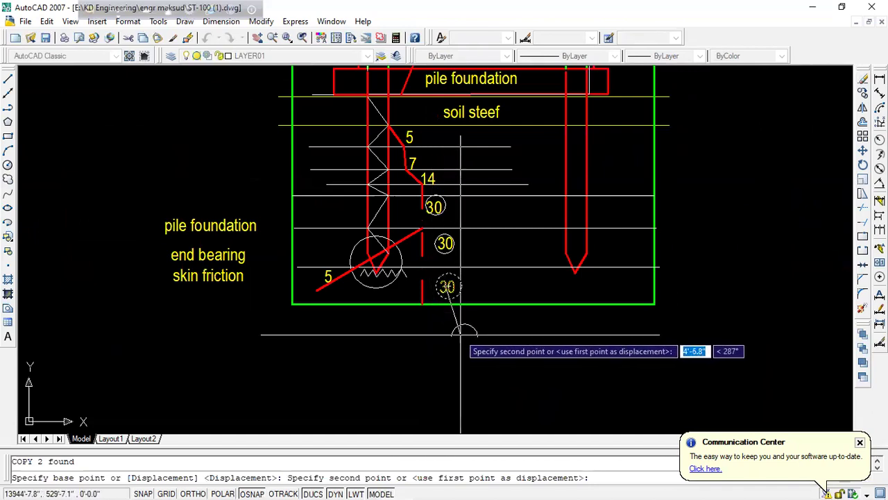
left_click(464, 340)
left_click(499, 386)
middle_click_drag(522, 411, 450, 247)
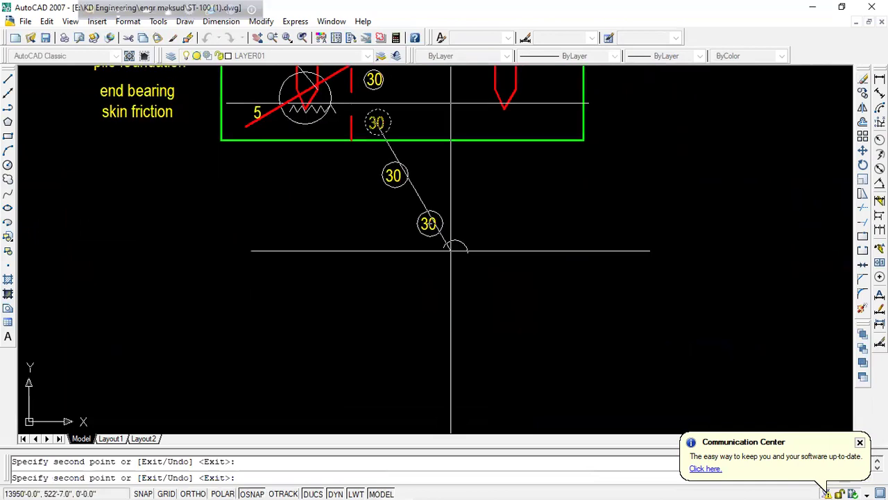
left_click(482, 288)
key("Escape")
scroll(451, 257, "down", 4)
scroll(452, 253, "up", 4)
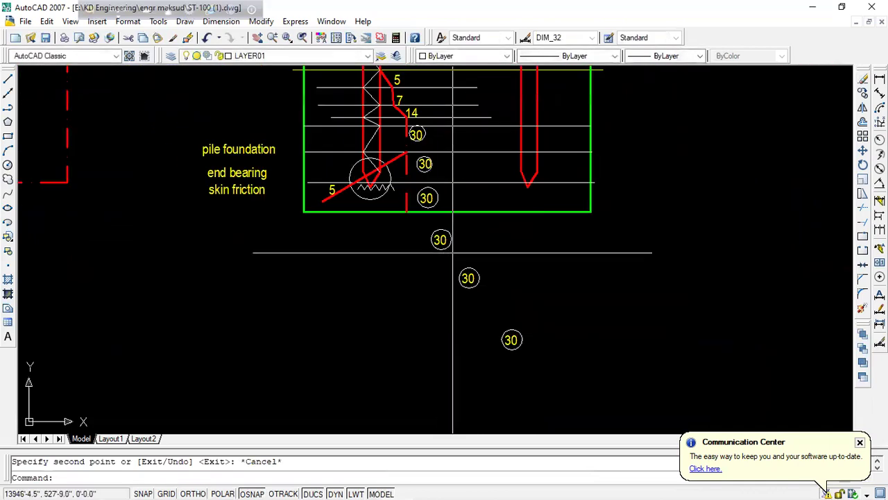
scroll(444, 245, "up", 2)
- Edit the three copied circled values to read 37, 45 and 50
type("ed")
key("Return")
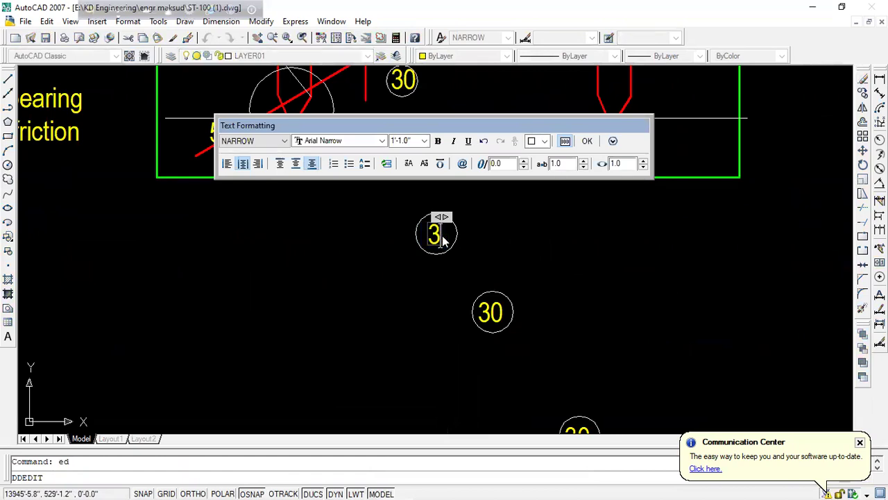
type("7")
left_click(418, 306)
left_click(491, 312)
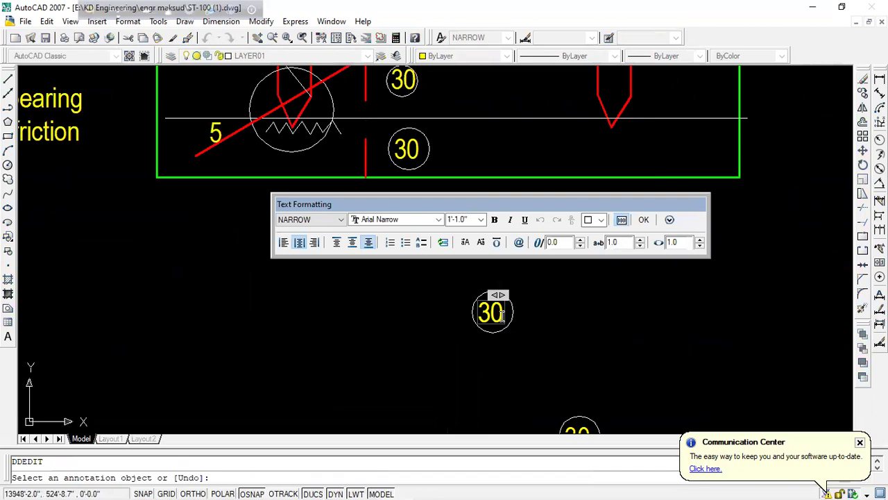
type("45")
left_click(446, 340)
scroll(474, 354, "down", 2)
scroll(511, 370, "up", 3)
left_click(527, 375)
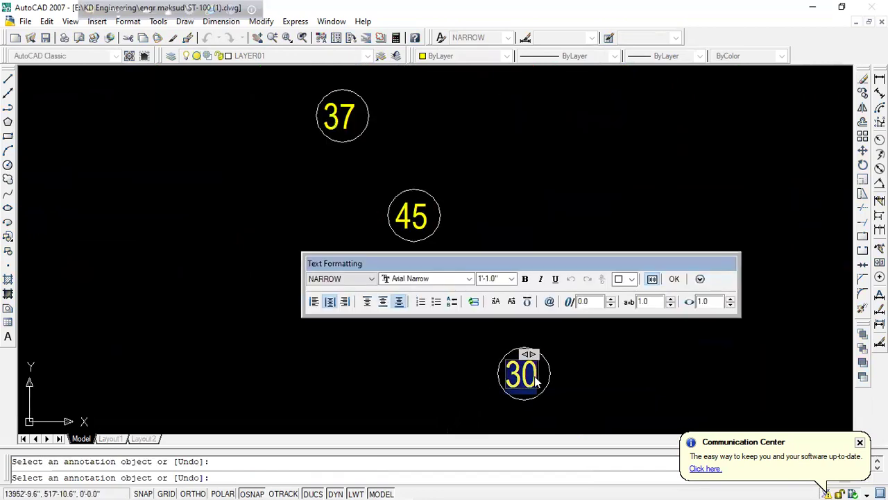
type("50")
left_click(631, 326)
- Save the drawing and erase the red diagonal line
scroll(590, 325, "down", 3)
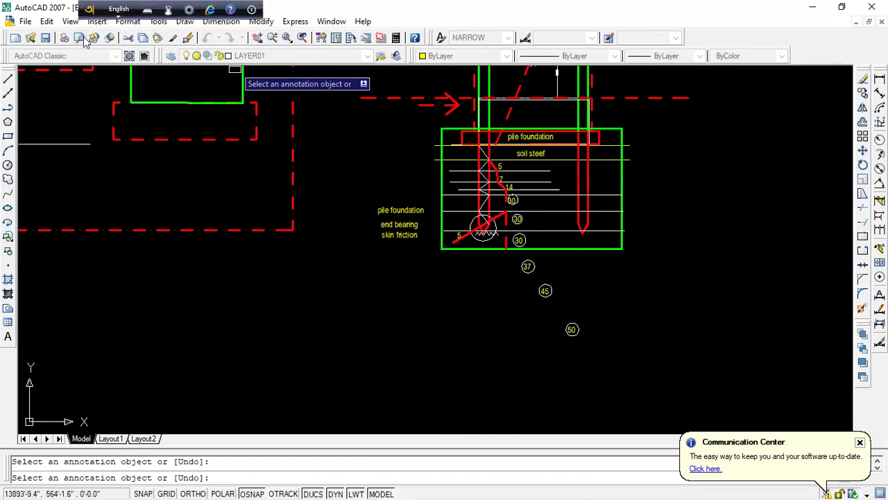
left_click(45, 37)
scroll(450, 239, "up", 2)
scroll(441, 224, "up", 2)
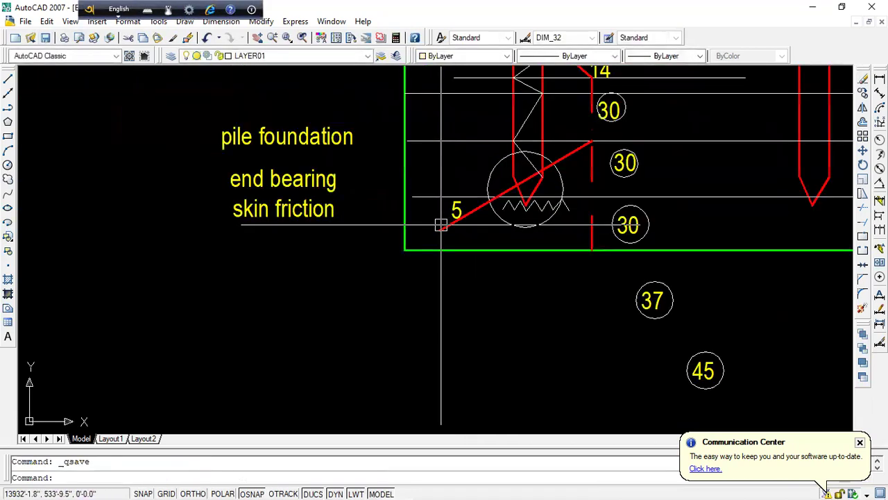
key("Delete")
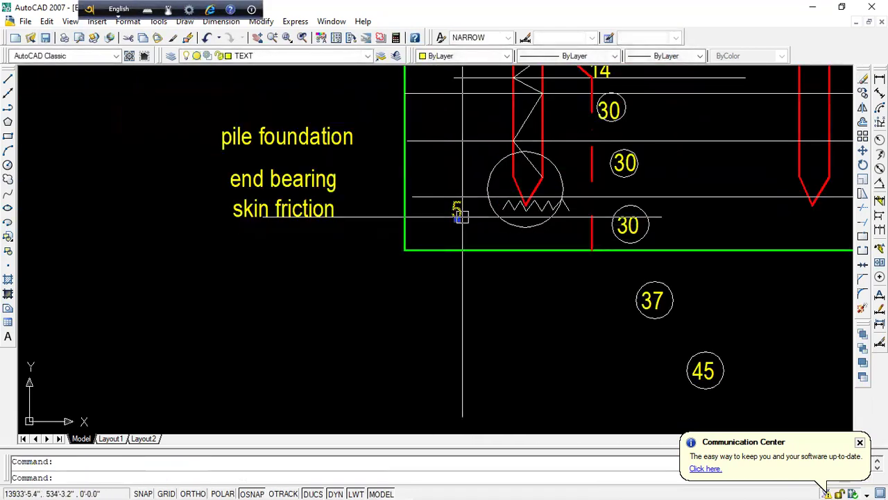
scroll(405, 218, "down", 3)
- Draw a line from below the lowest 30 through the 37, 45 and 50 circles
type("l")
key("Return")
scroll(444, 260, "up", 2)
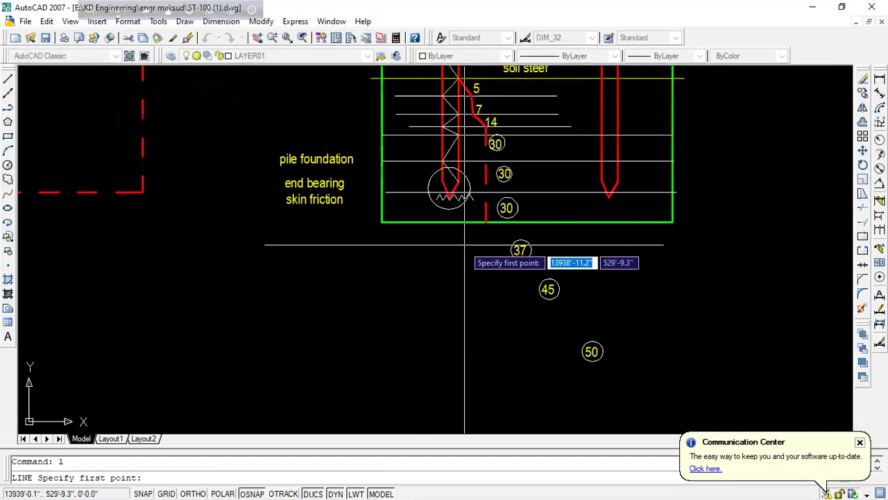
left_click(486, 222)
left_click(520, 250)
left_click(548, 290)
left_click(591, 351)
key("Escape")
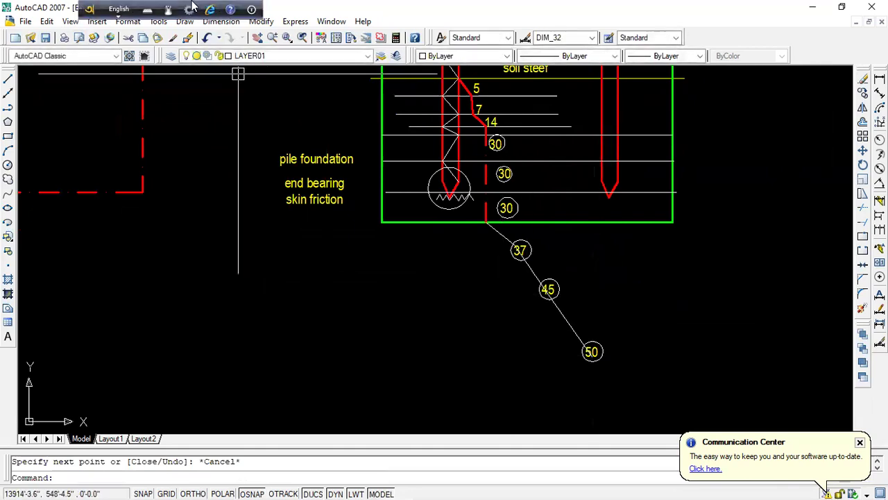
- Match the three new line segments to the red dashed pile line
left_click(173, 38)
scroll(441, 189, "up", 2)
left_click(476, 207)
left_click(503, 272)
left_click(576, 349)
middle_click_drag(576, 349, 465, 128)
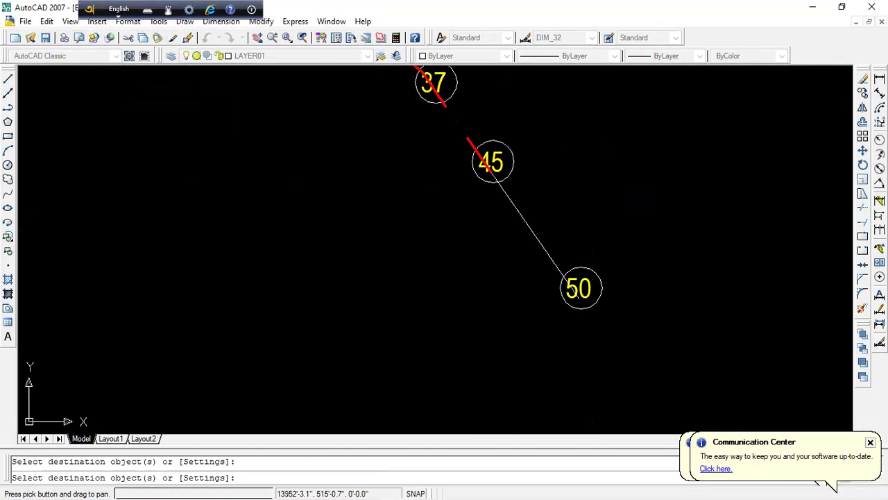
left_click(538, 231)
key("Escape")
- Stretch the green boundary's bottom corners down to enclose the 37, 45 and 50 labels
scroll(566, 301, "down", 4)
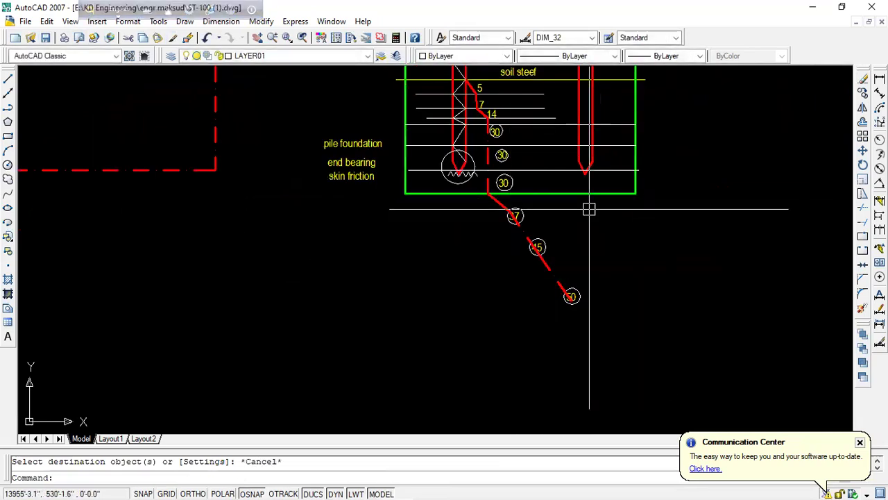
left_click(603, 193)
left_click(636, 193)
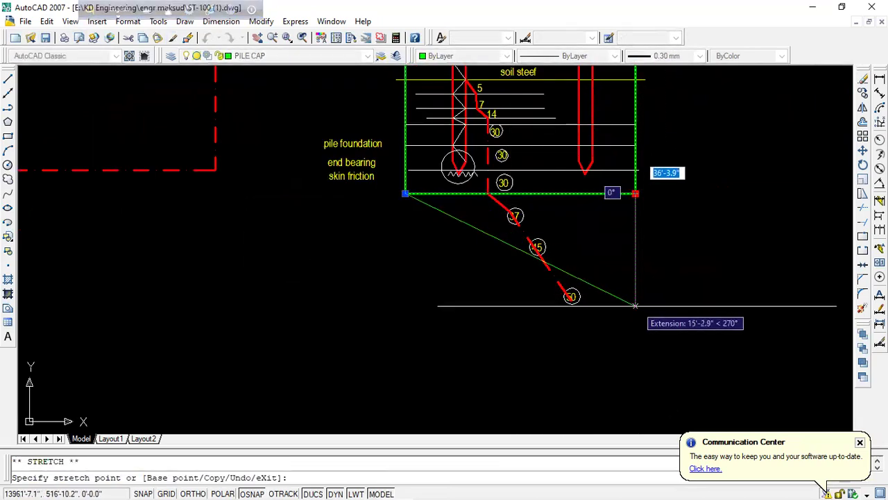
left_click(635, 313)
left_click(405, 197)
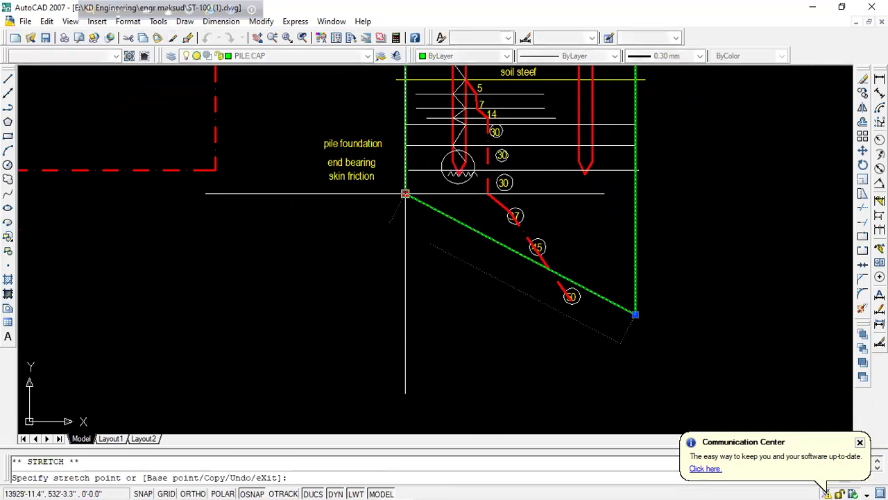
key("Escape")
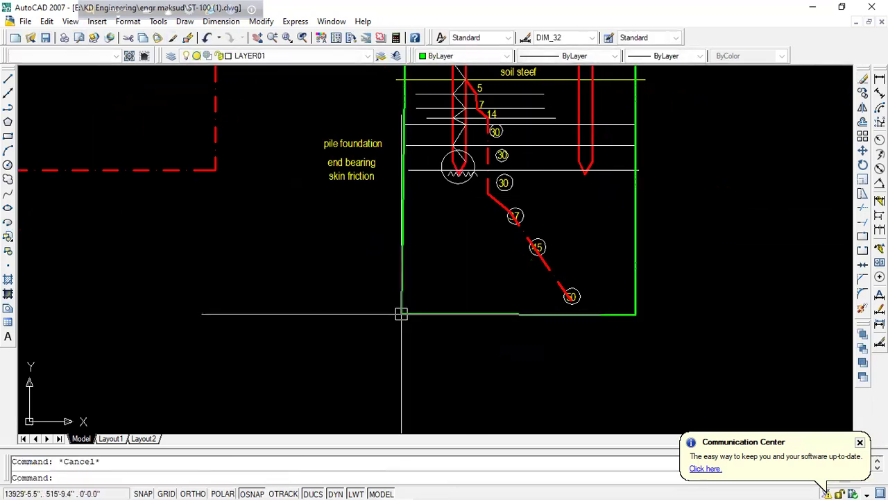
scroll(400, 312, "down", 3)
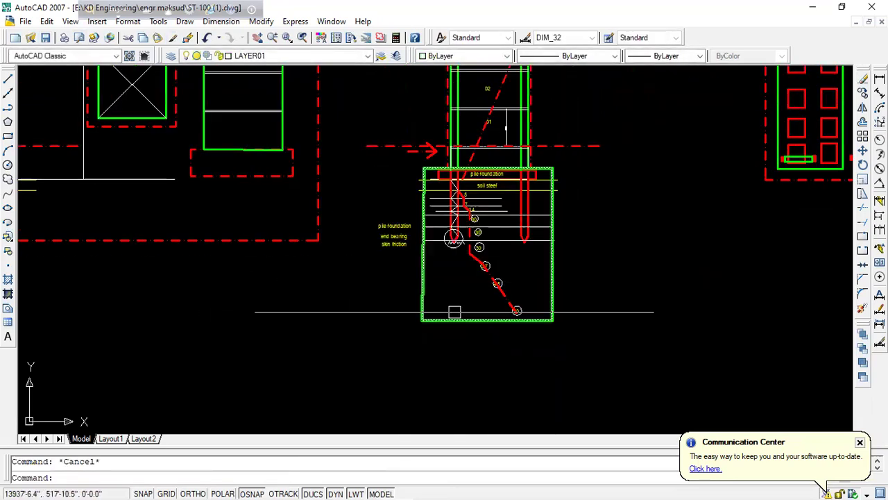
scroll(446, 227, "up", 2)
scroll(462, 246, "up", 1)
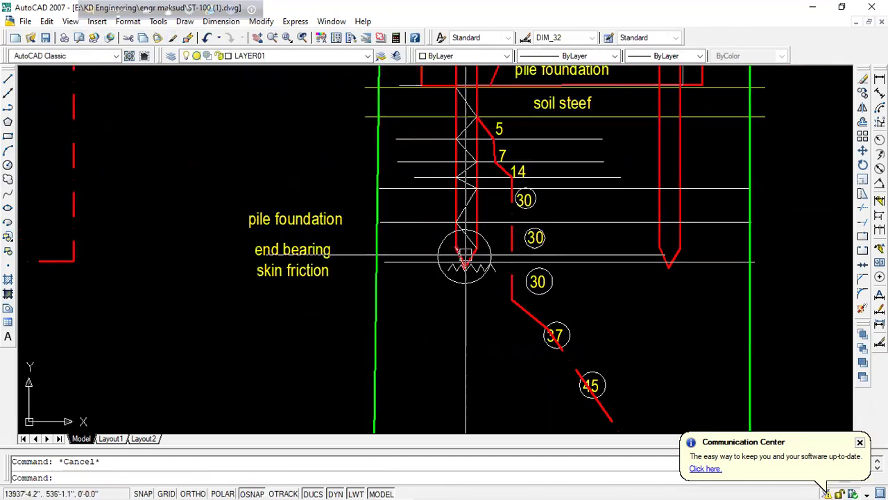
scroll(494, 249, "down", 1)
scroll(471, 257, "up", 1)
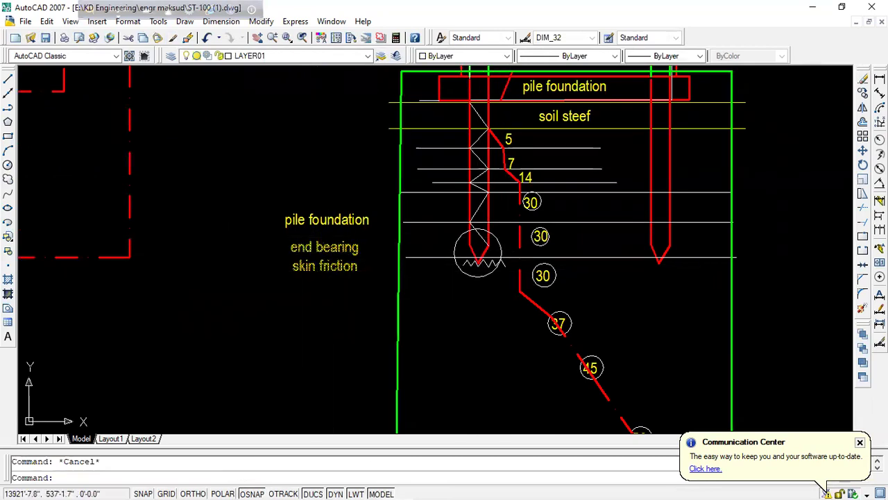
- Copy the end bearing text beside the pile end and delete its skin friction line
type("co")
key("Return")
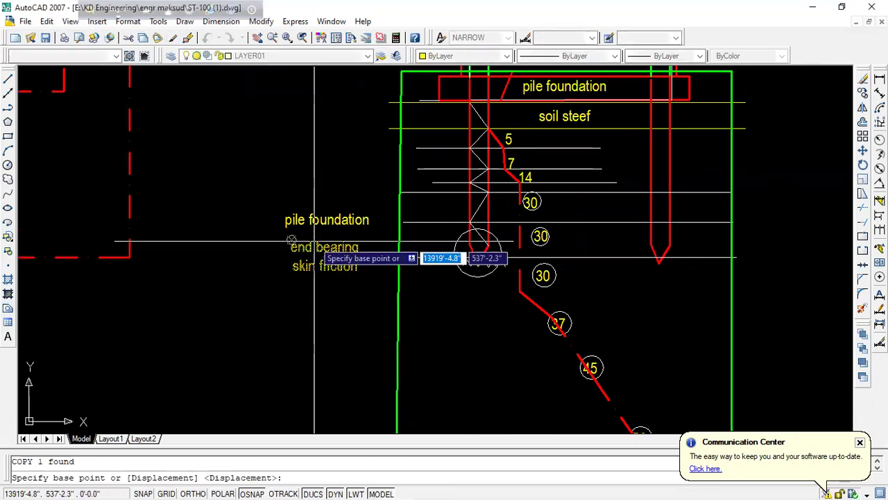
left_click(313, 248)
scroll(489, 258, "up", 3)
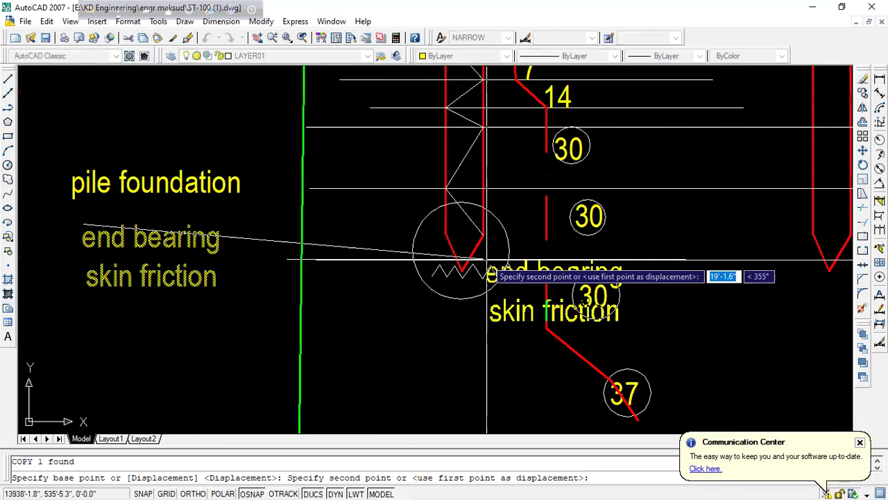
left_click(372, 279)
type("ed")
key("Return")
left_click(406, 326)
left_click_drag(510, 332, 390, 336)
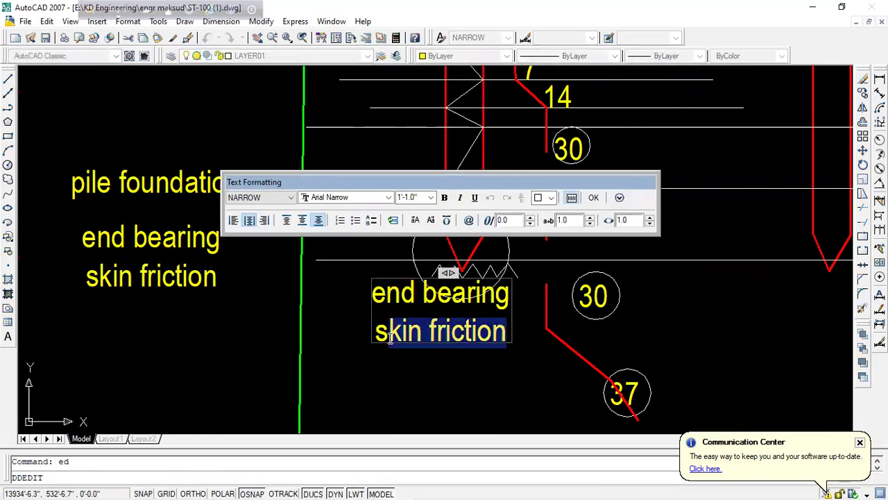
key("Delete")
left_click(345, 294)
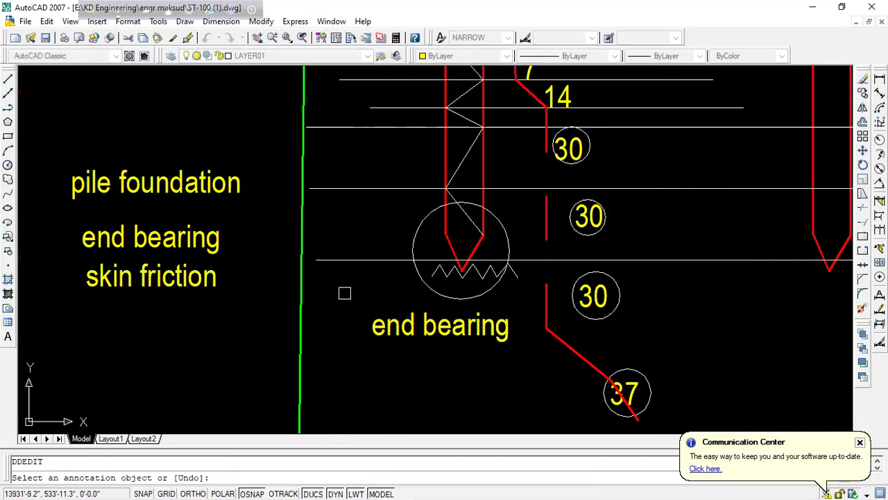
scroll(387, 330, "down", 3)
scroll(274, 142, "up", 1)
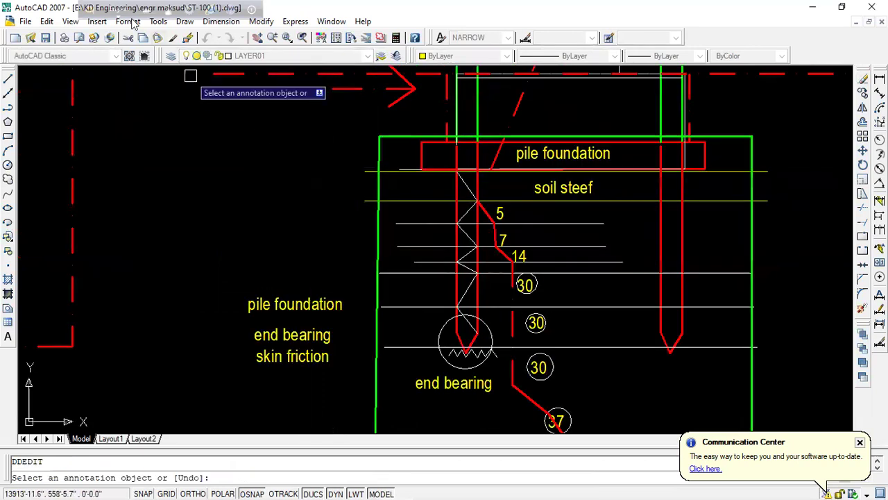
- Move the end bearing label next to the pile tip
left_click(53, 37)
scroll(486, 292, "up", 1)
middle_click_drag(458, 430, 433, 339)
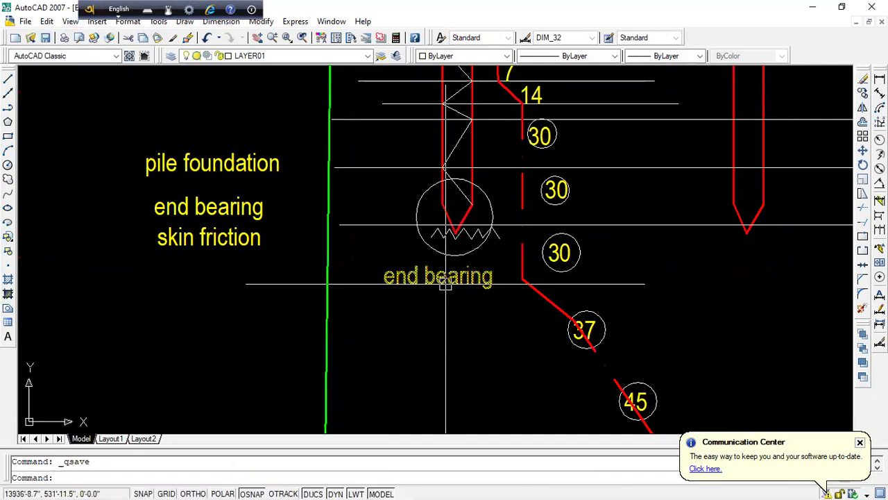
type("m")
key("Return")
left_click(433, 339)
left_click(447, 326)
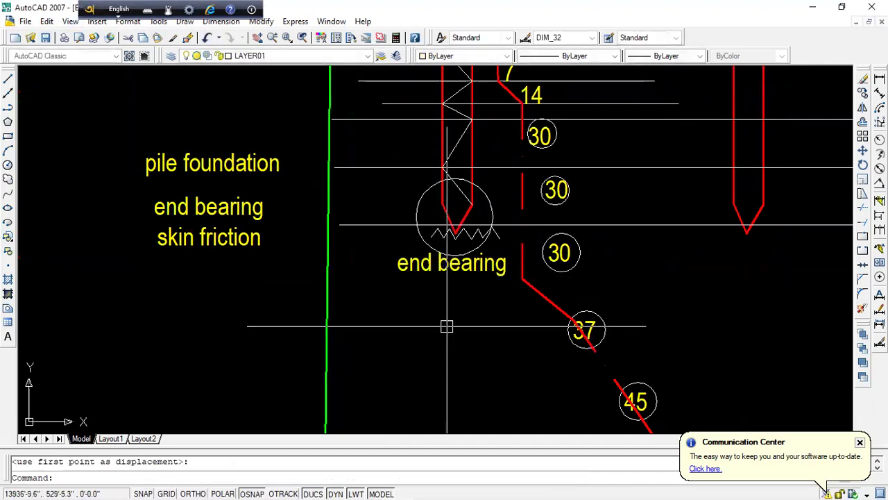
type("rec")
- Frame the end bearing label with a rectangle
key("Return")
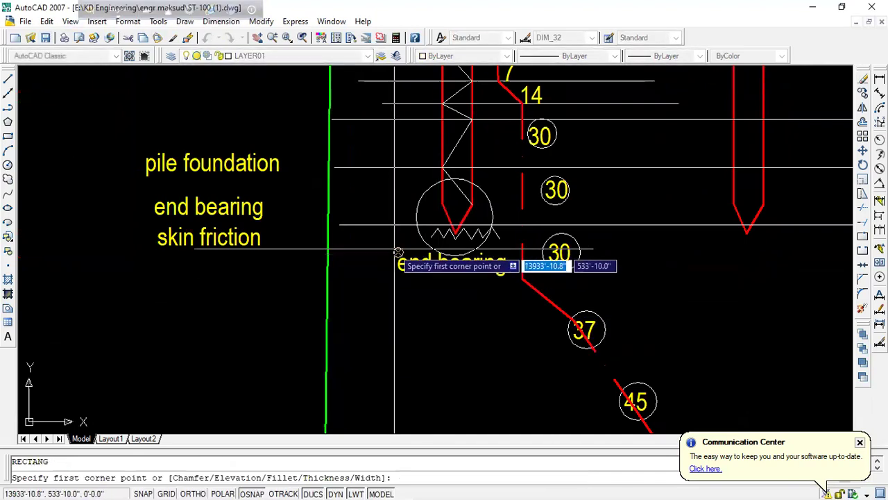
left_click(398, 252)
left_click(506, 276)
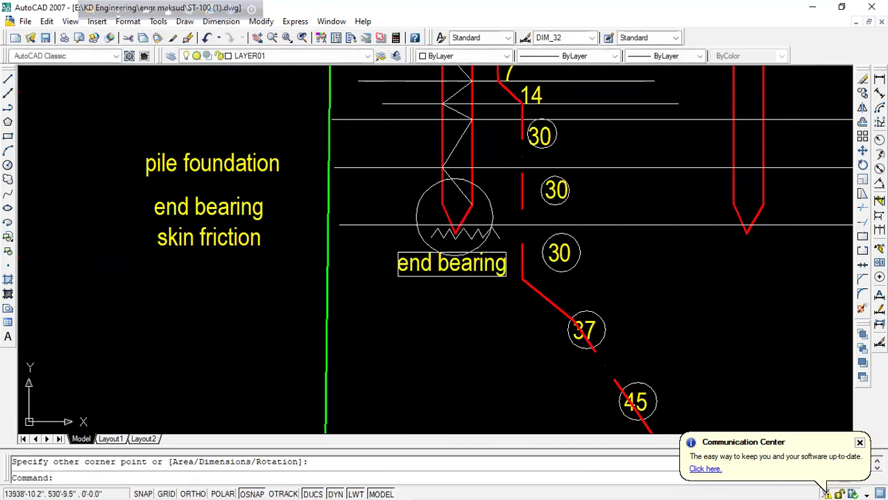
scroll(498, 292, "down", 4)
scroll(491, 305, "up", 3)
scroll(490, 306, "down", 2)
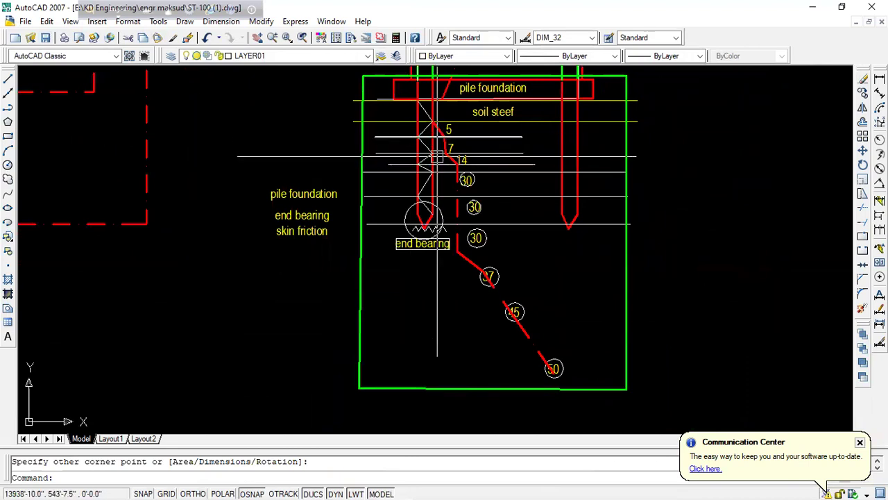
- Save the drawing with Ctrl+S
key("ctrl+s")
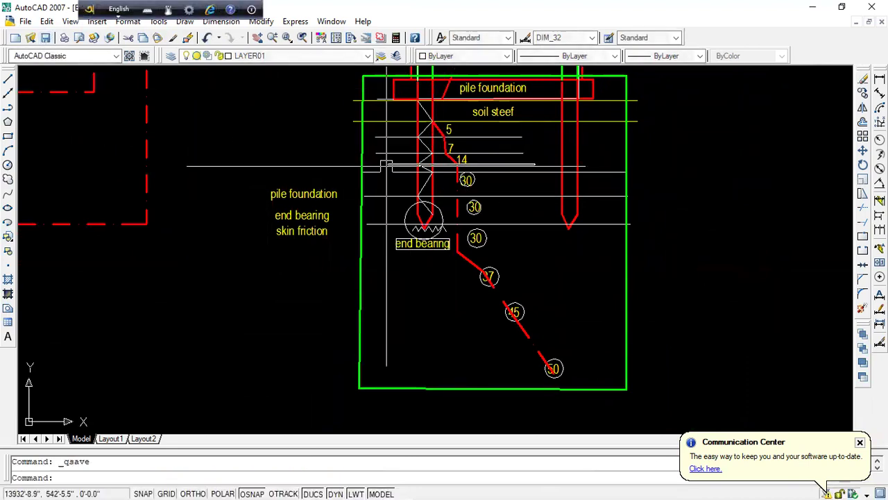
middle_click_drag(446, 202, 456, 234)
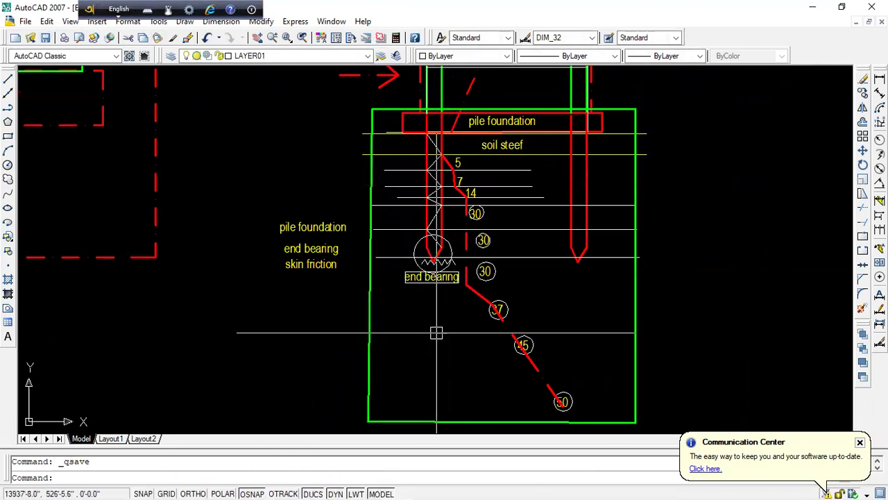
scroll(478, 299, "up", 2)
scroll(519, 368, "down", 4)
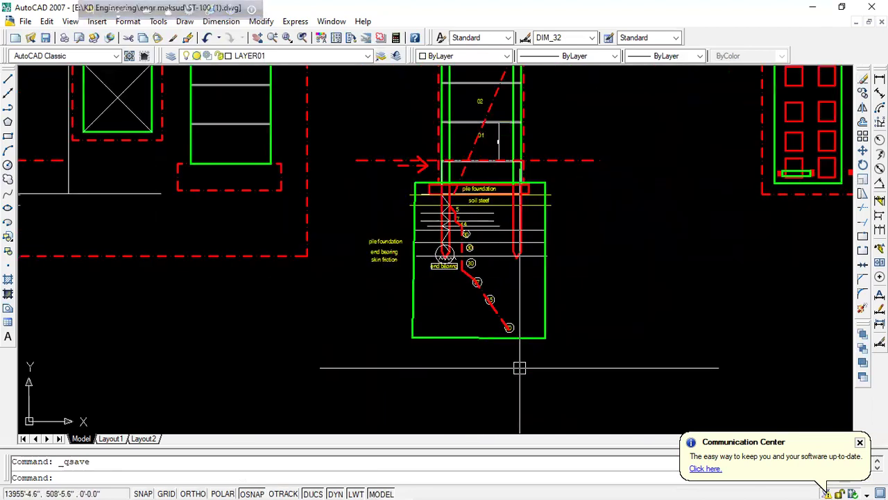
scroll(478, 317, "up", 3)
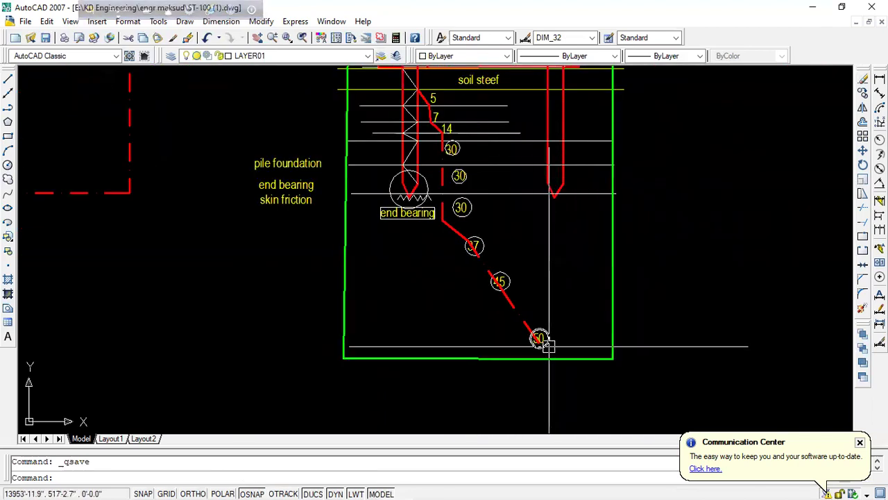
scroll(502, 303, "up", 3)
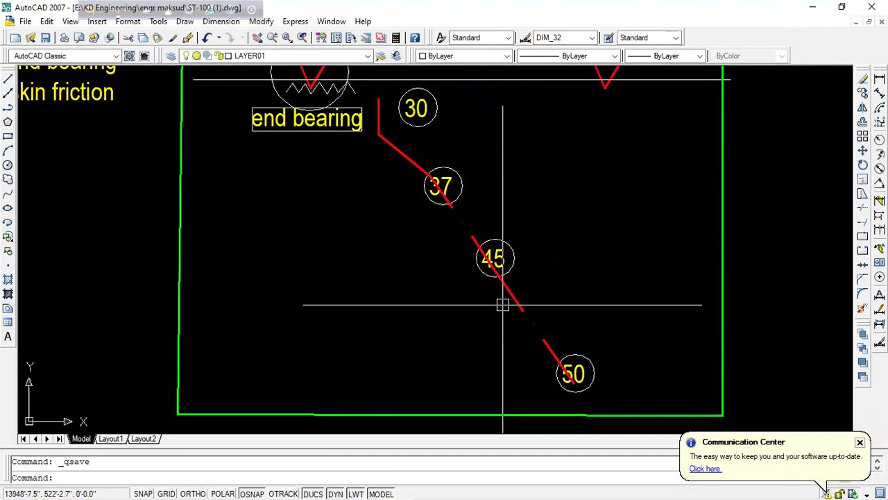
scroll(503, 304, "up", 1)
scroll(502, 306, "down", 4)
scroll(499, 312, "up", 2)
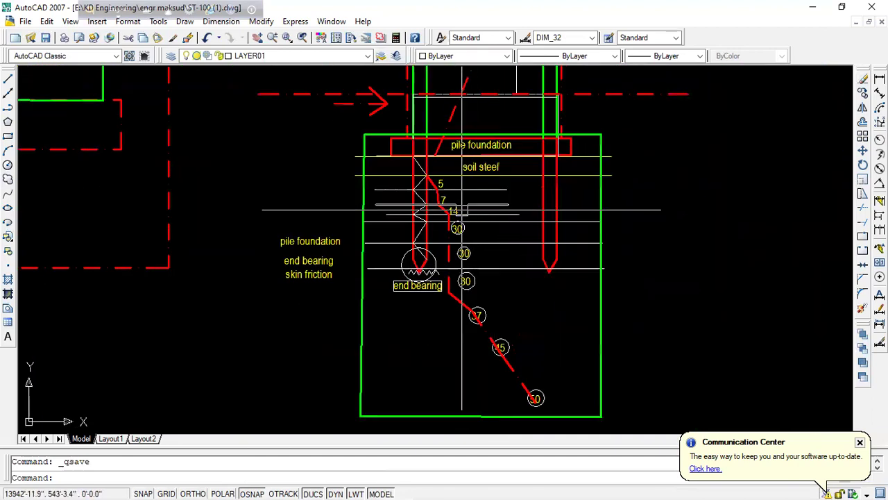
scroll(452, 197, "up", 2)
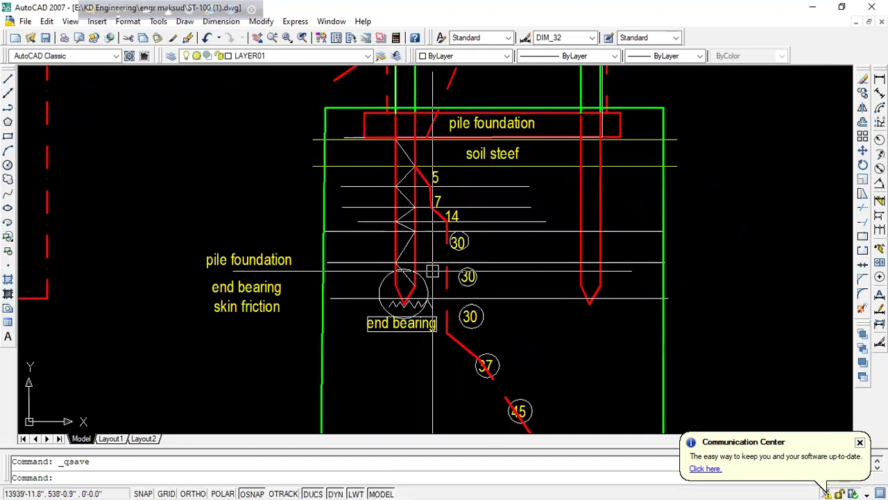
scroll(429, 260, "up", 2)
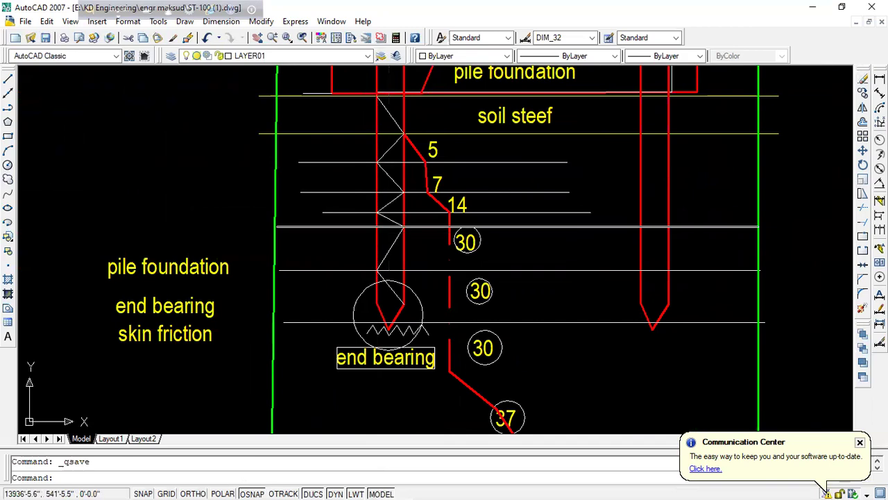
- Add the next vertex to the white zigzag line beside the pile
left_click(400, 222)
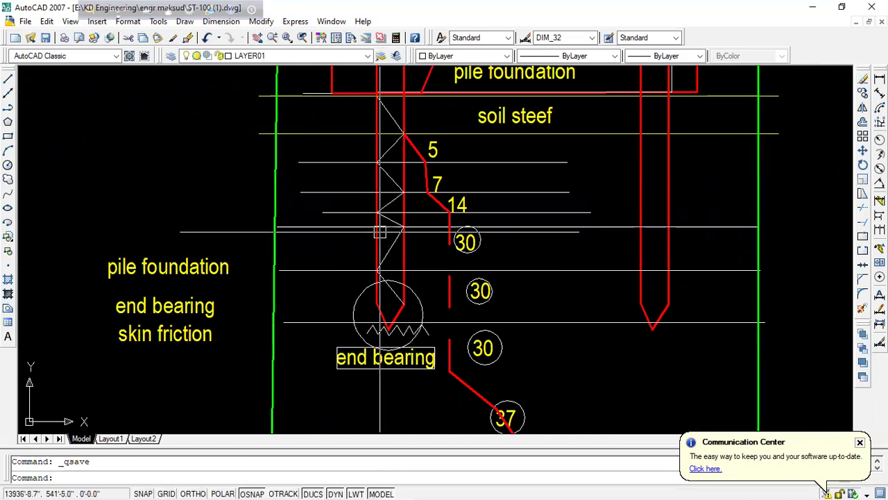
scroll(439, 287, "down", 4)
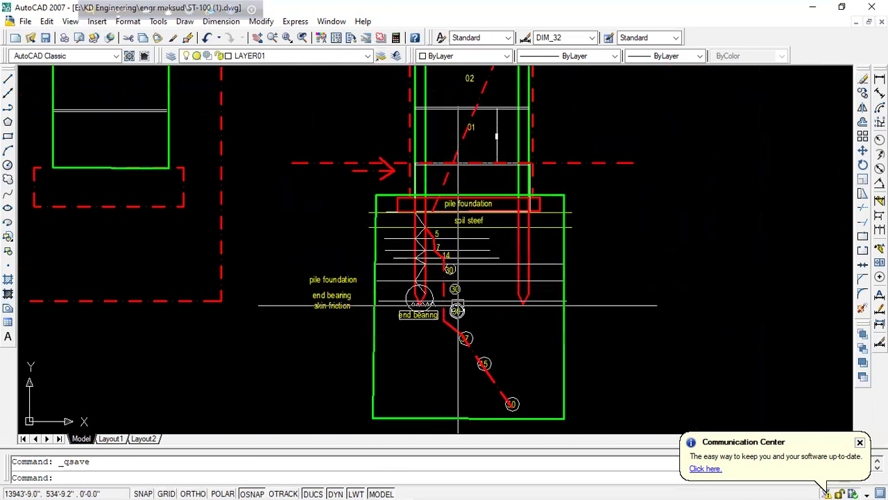
scroll(478, 246, "down", 5)
scroll(478, 255, "up", 2)
scroll(508, 184, "up", 2)
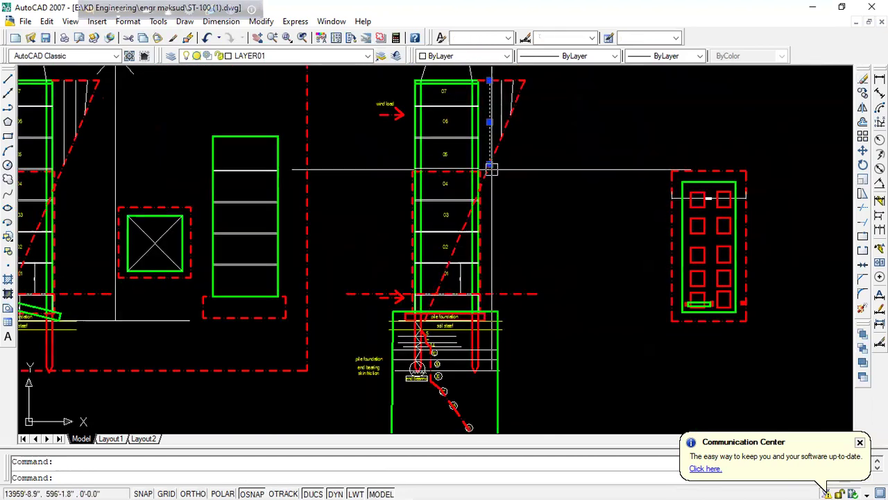
scroll(491, 168, "up", 3)
- Clear the grips, then select and deselect the red dashed diagonal line
key("Escape")
left_click(481, 182)
scroll(531, 204, "down", 4)
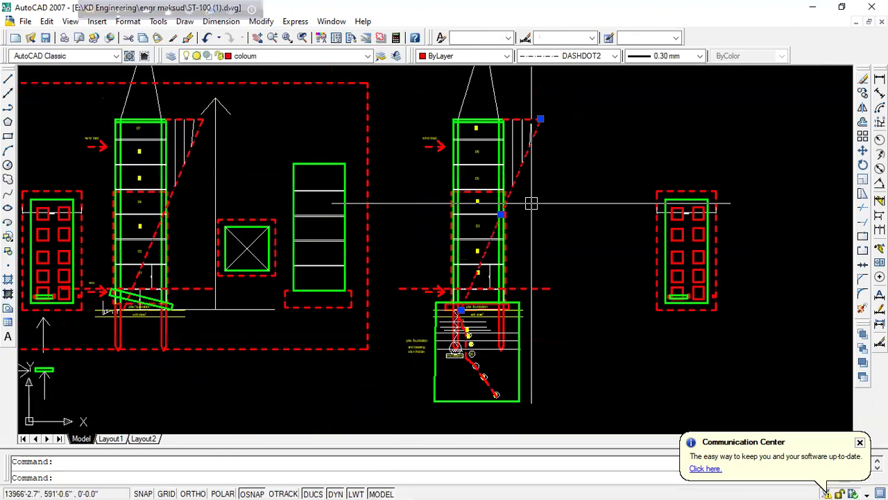
scroll(536, 103, "up", 1)
scroll(539, 113, "down", 2)
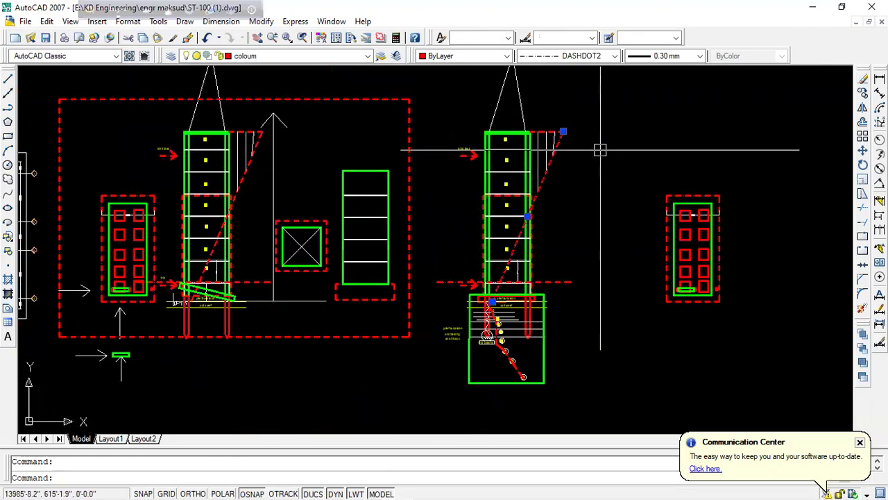
key("Escape")
scroll(479, 327, "up", 3)
scroll(442, 327, "up", 2)
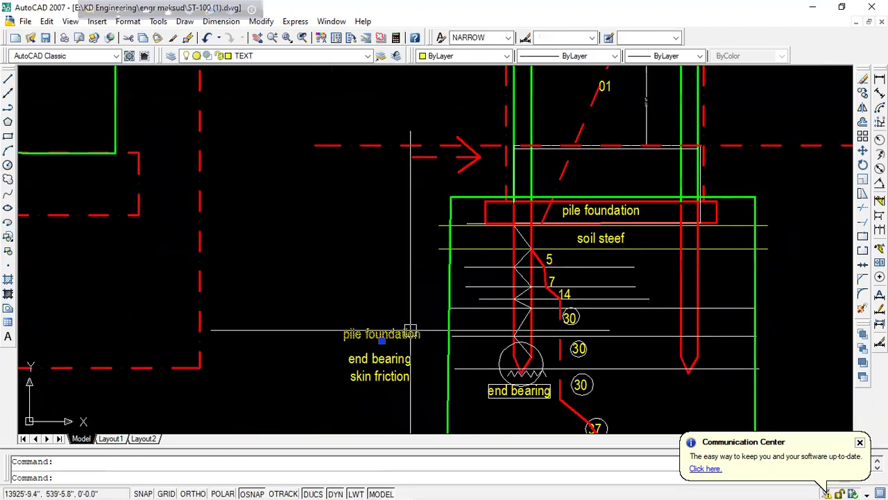
- Copy the pile foundation label up above the red dashed displacement diagram
type("cp")
key("Return")
left_click(411, 330)
scroll(593, 174, "down", 4)
scroll(575, 192, "up", 2)
scroll(510, 200, "up", 2)
left_click(510, 200)
key("Escape")
scroll(472, 199, "up", 3)
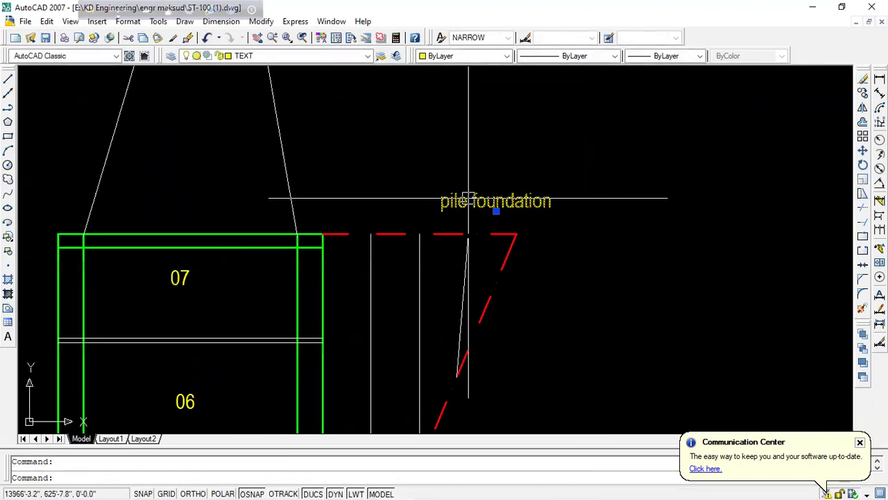
- Change the copied label's text to 'displesment'
type("ed")
key("Return")
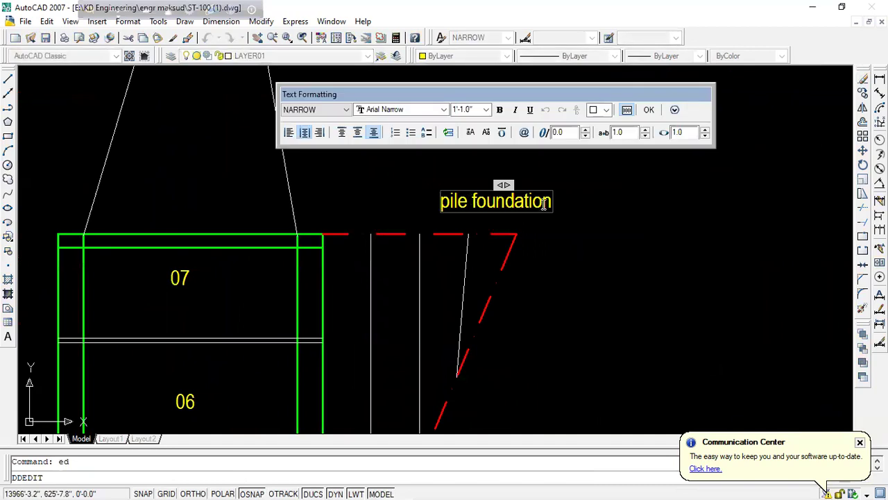
left_click(555, 200)
left_click(503, 203)
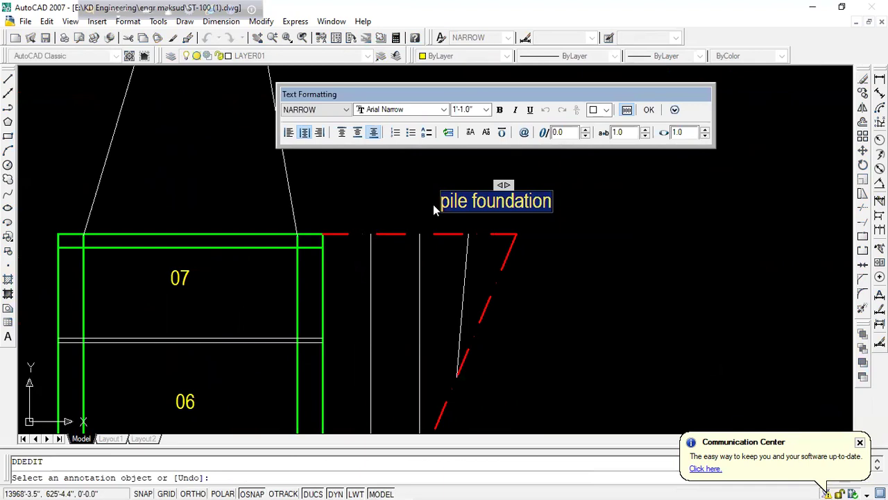
type("dis")
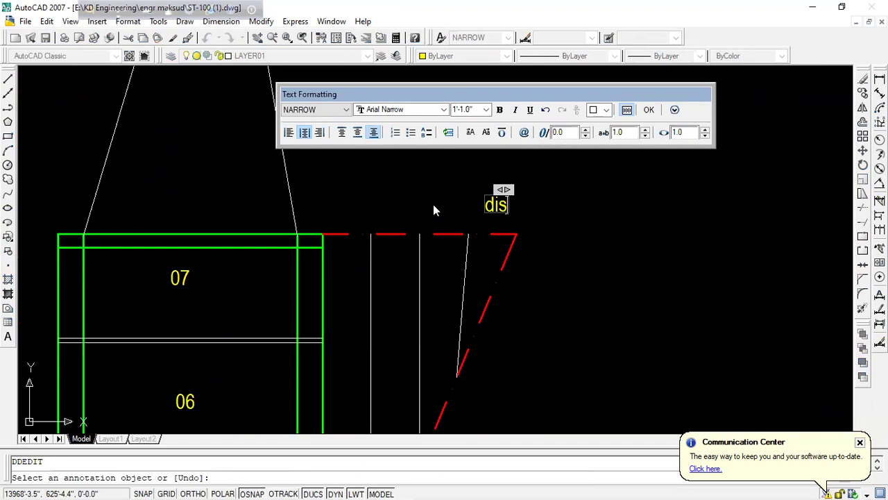
type("plesment")
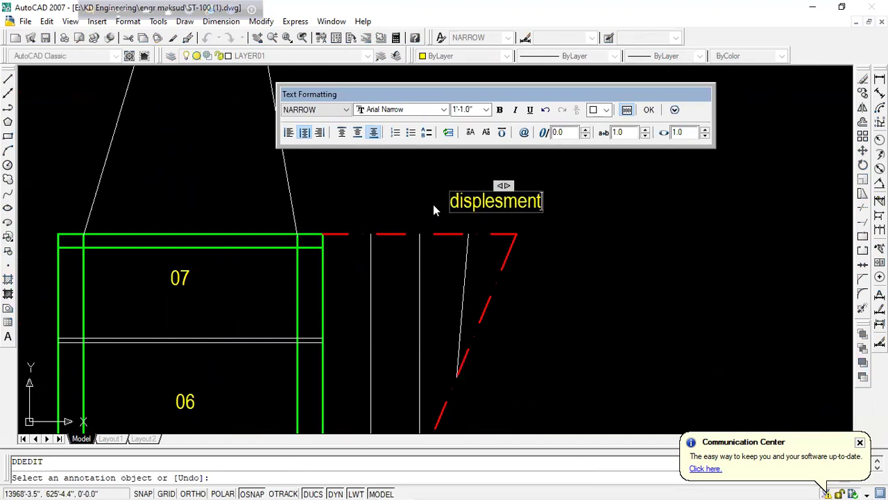
left_click(611, 251)
scroll(531, 241, "down", 2)
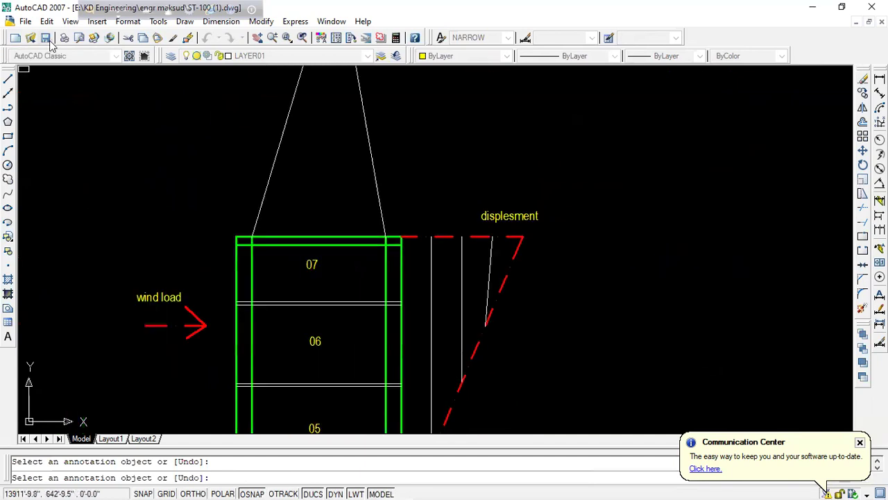
left_click(516, 215)
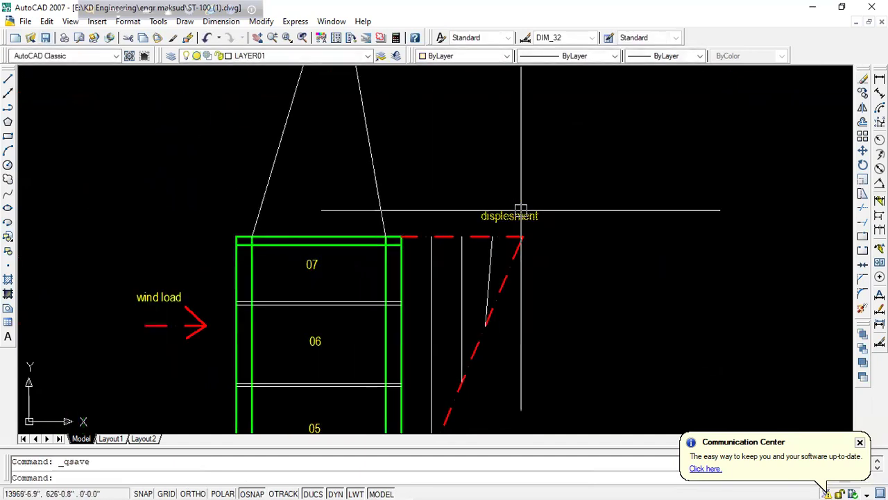
- Move the 'displesment' label down onto the diagram's top edge
type("m")
key("Return")
left_click(627, 270)
left_click(608, 283)
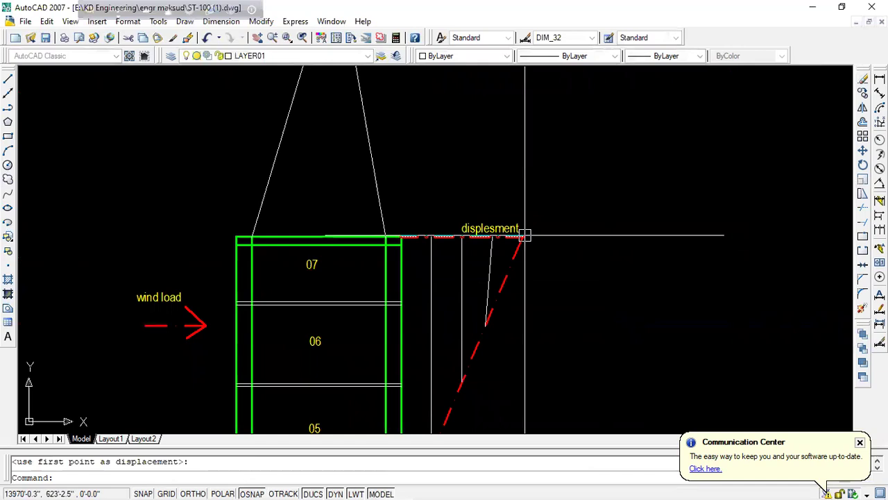
scroll(489, 214, "down", 3)
scroll(417, 198, "down", 2)
scroll(439, 256, "up", 4)
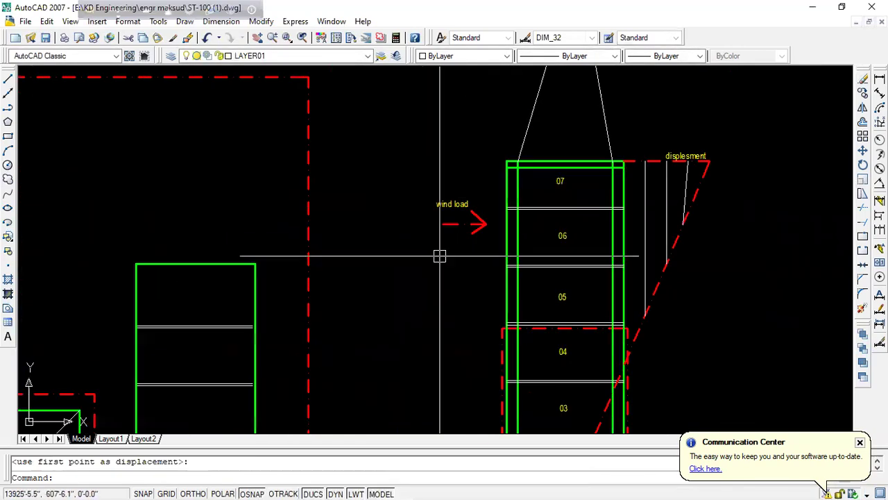
scroll(439, 256, "up", 3)
scroll(407, 168, "down", 3)
scroll(444, 203, "down", 5)
scroll(468, 304, "up", 2)
scroll(468, 303, "up", 3)
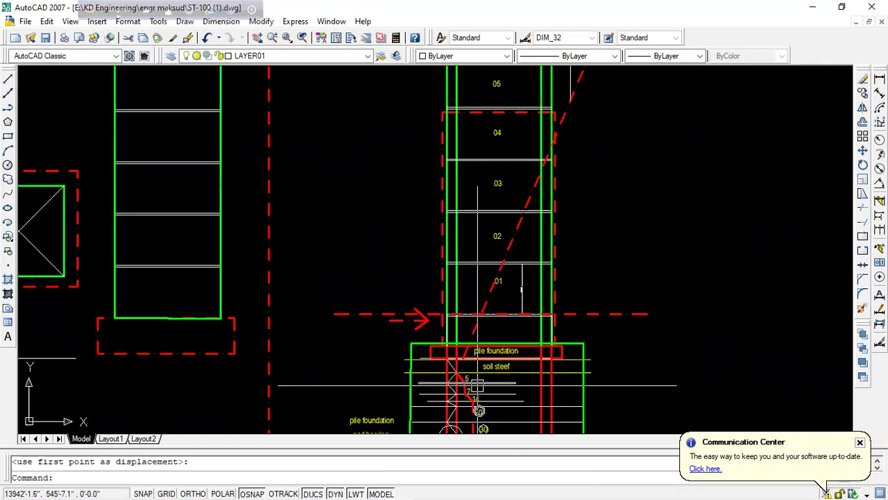
- Select the red dashed diagonal line, then cancel an accidental grip stretch on the foundation linework
left_click(484, 302)
middle_click_drag(486, 310, 535, 183)
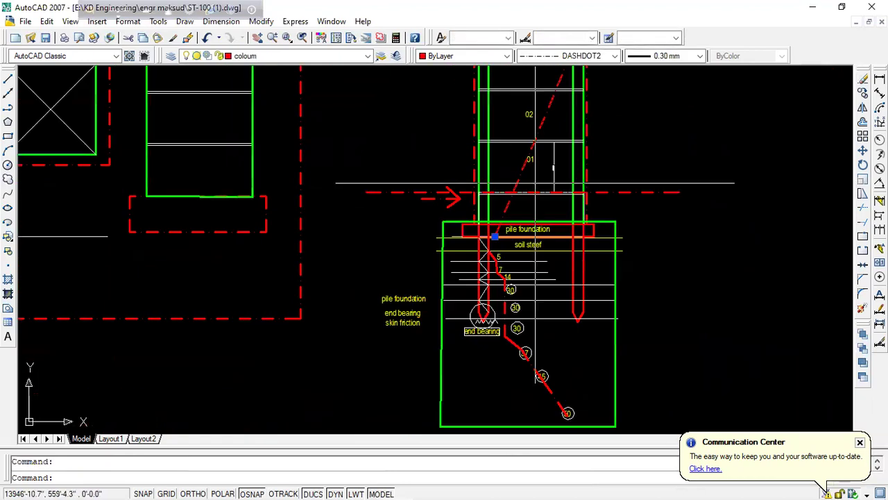
left_click(494, 236)
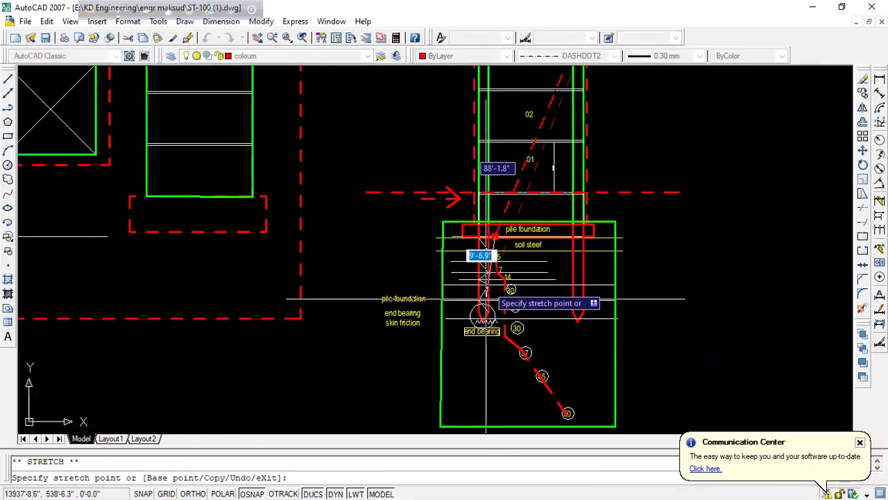
scroll(488, 297, "up", 5)
key("Escape")
scroll(479, 278, "down", 4)
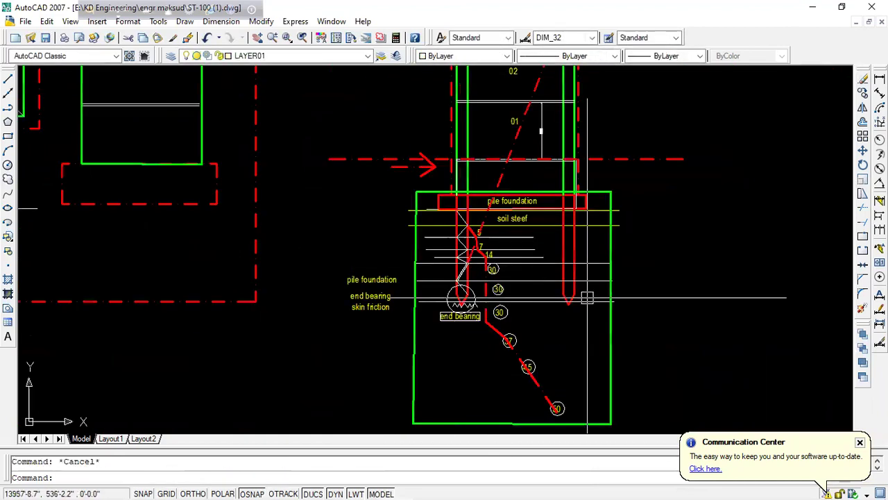
scroll(485, 271, "up", 3)
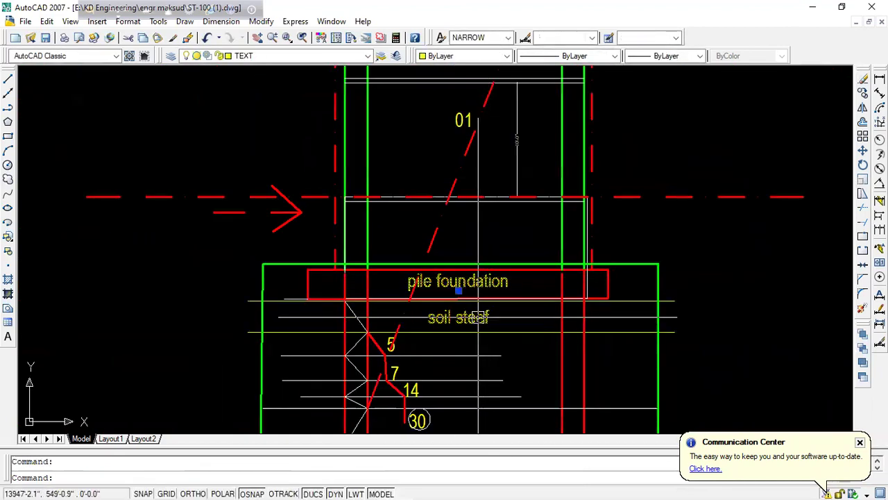
- Move the two selected labels further right into the pile cap, then check the end bearing and skin friction labels
type("m")
key("Return")
left_click(714, 331)
left_click(765, 332)
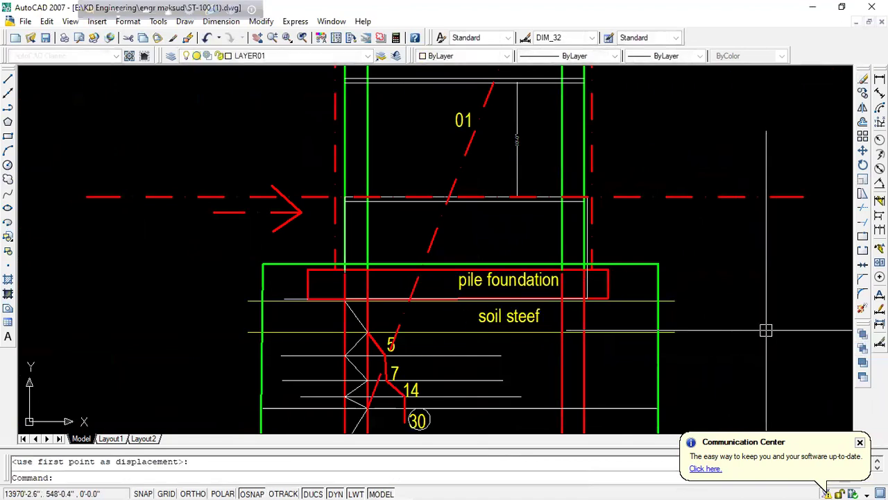
scroll(560, 322, "down", 2)
scroll(561, 323, "down", 3)
scroll(532, 317, "up", 1)
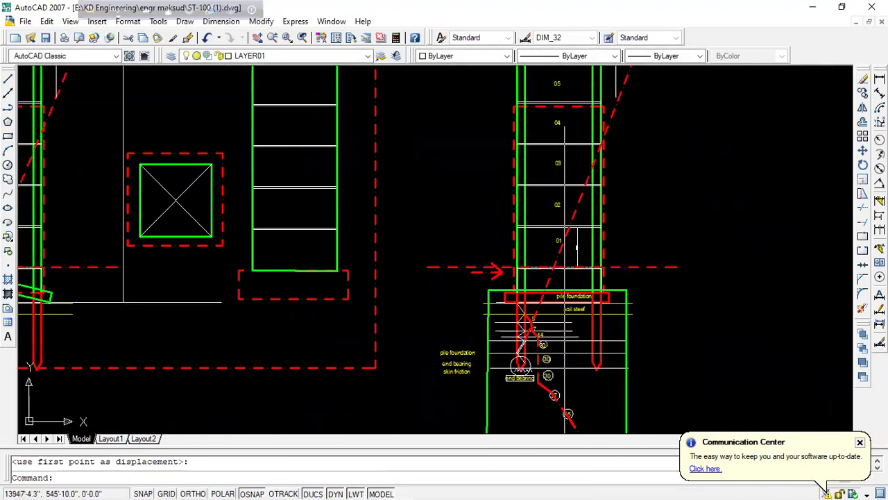
scroll(532, 317, "up", 1)
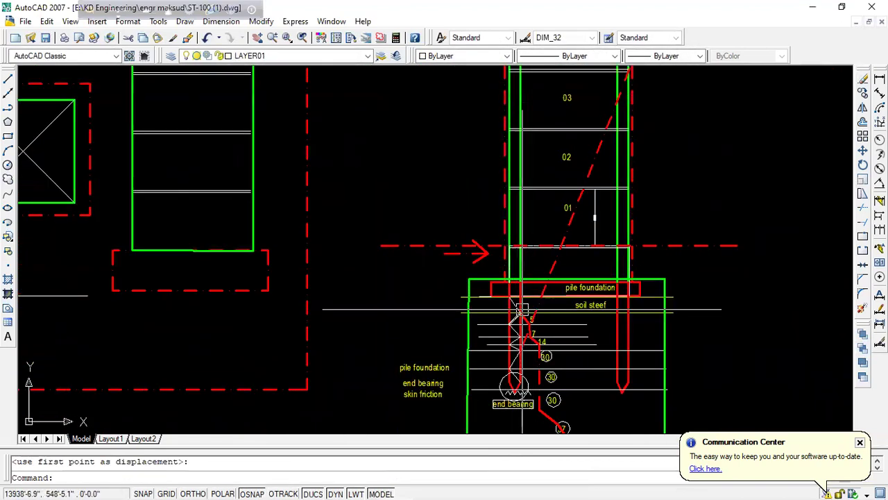
scroll(516, 340, "up", 2)
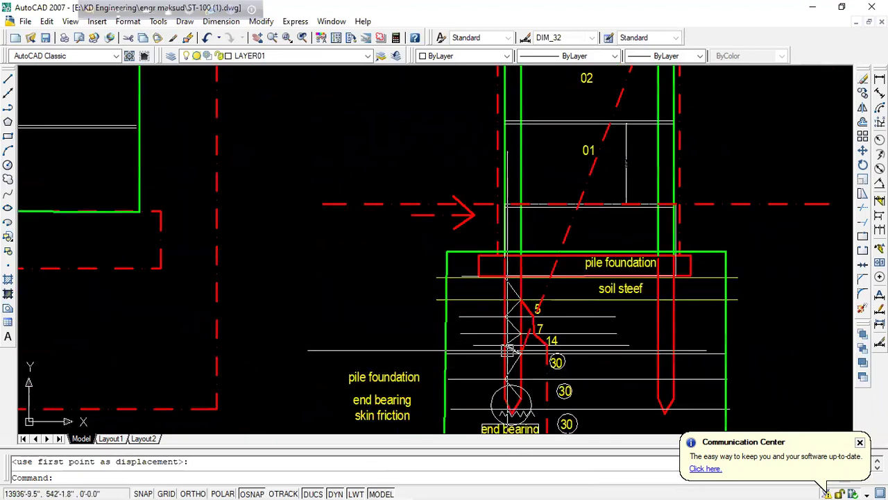
scroll(509, 350, "up", 3)
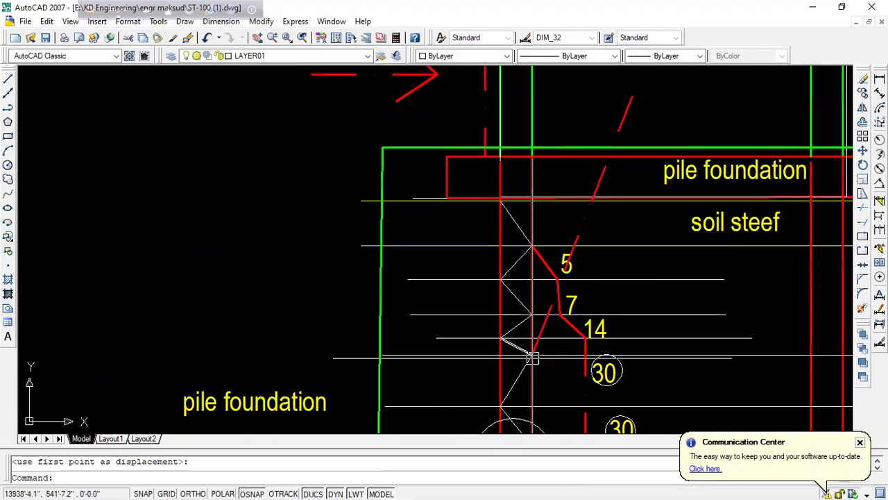
middle_click_drag(517, 347, 507, 262)
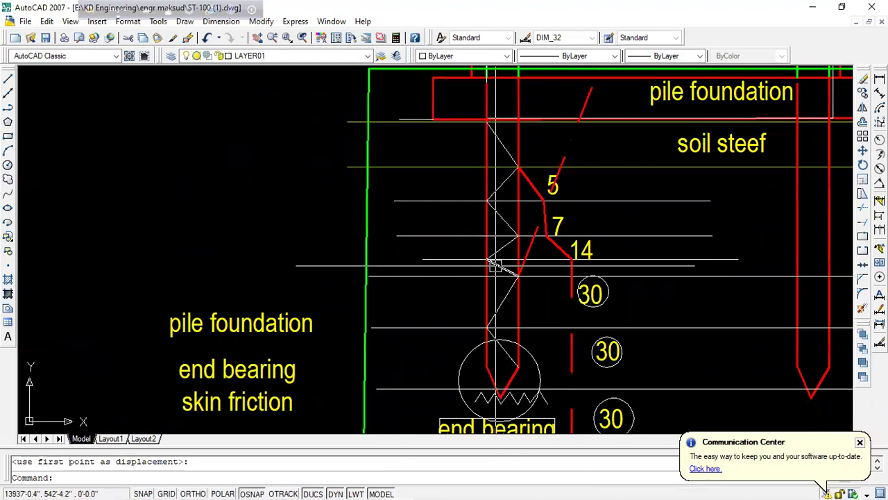
scroll(503, 274, "down", 5)
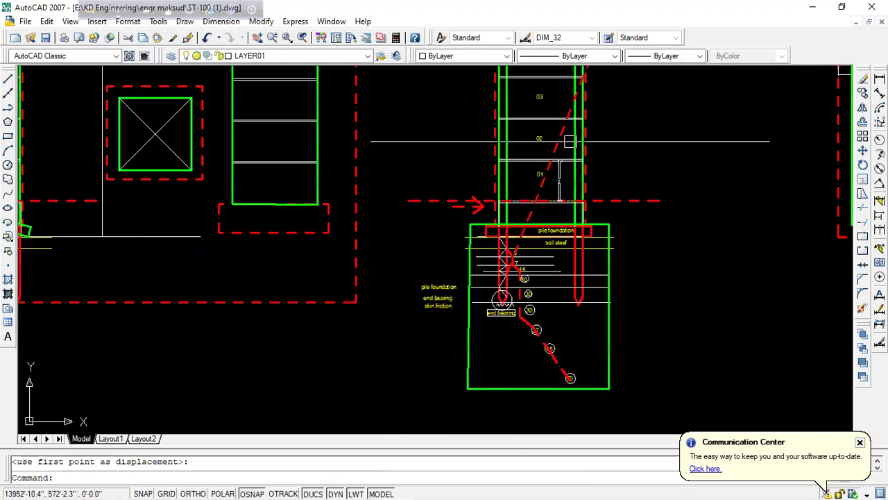
scroll(499, 263, "down", 1)
scroll(500, 264, "down", 2)
scroll(499, 264, "up", 1)
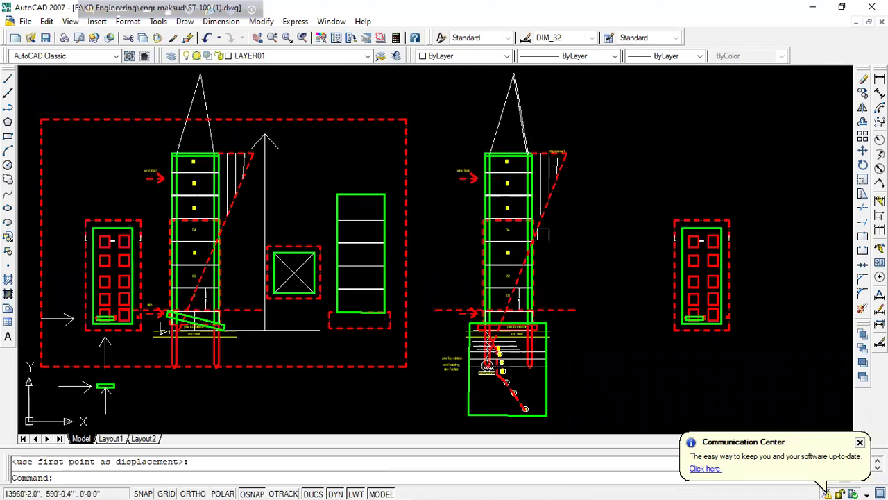
scroll(467, 174, "up", 1)
- Draw a large circle centred near the tower top, enclosing the right-hand tower
type("c")
key("Return")
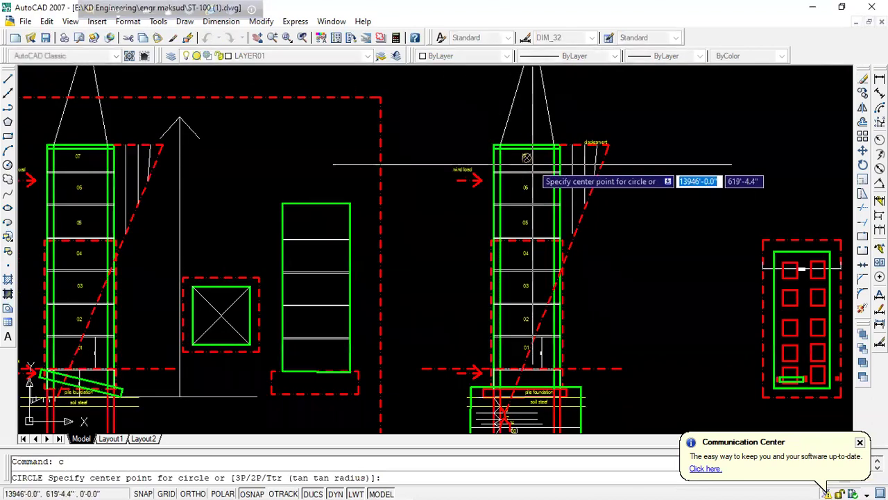
left_click(526, 157)
scroll(597, 297, "down", 1)
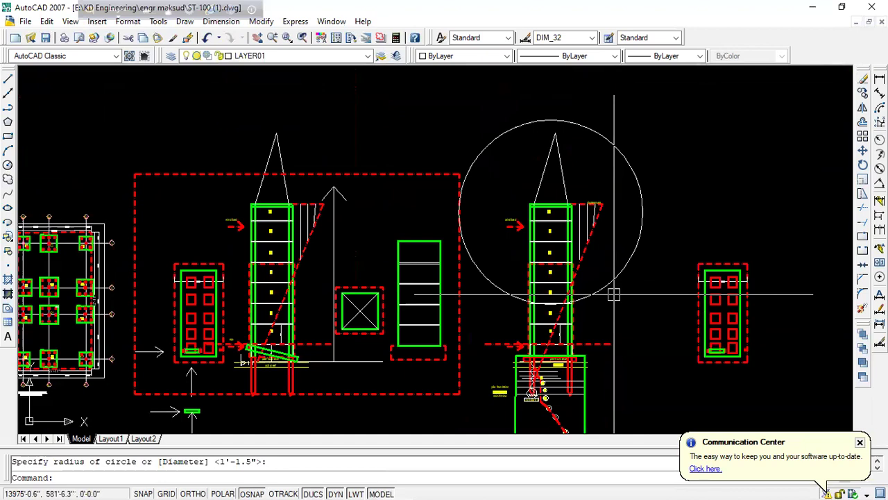
scroll(555, 293, "down", 1)
left_click(490, 280)
- Move the circle down toward the pile foundation and review its placement
type("m")
key("Return")
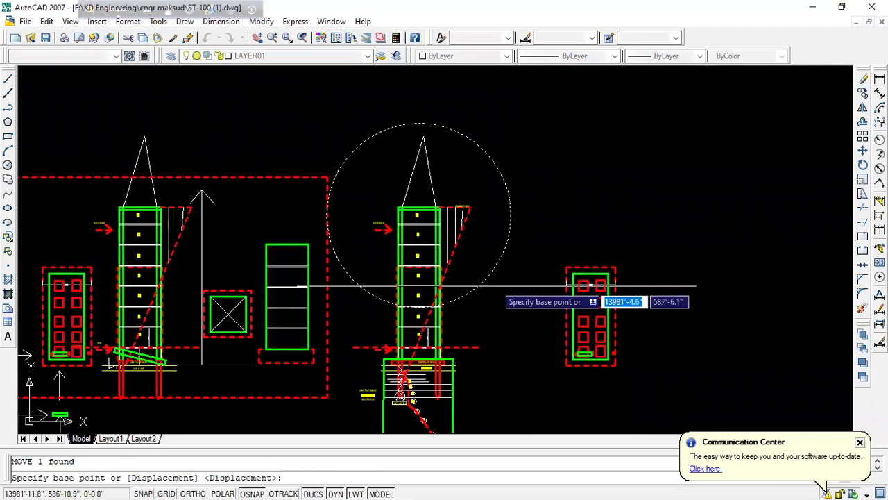
left_click(493, 279)
left_click(498, 314)
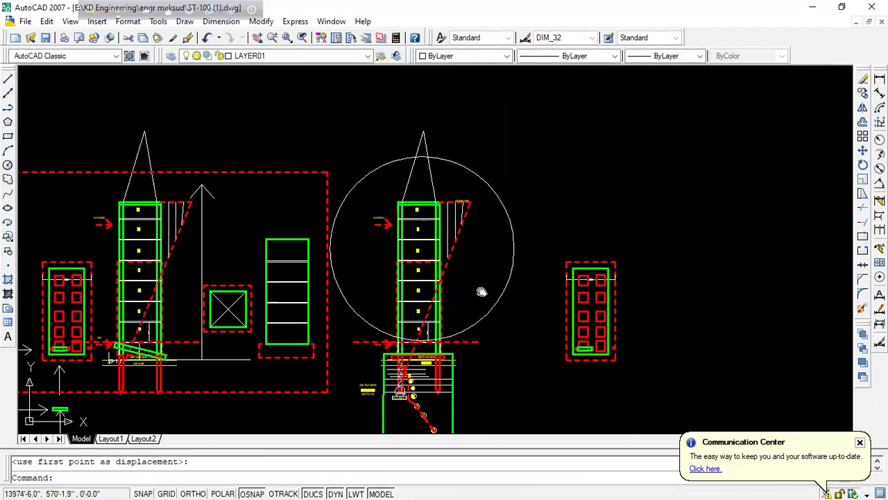
middle_click_drag(480, 291, 494, 231)
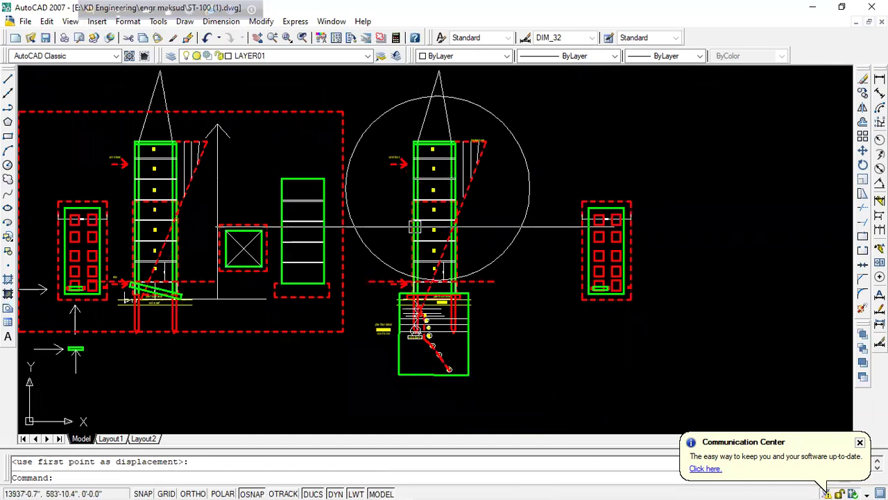
scroll(416, 326, "up", 5)
scroll(410, 305, "down", 4)
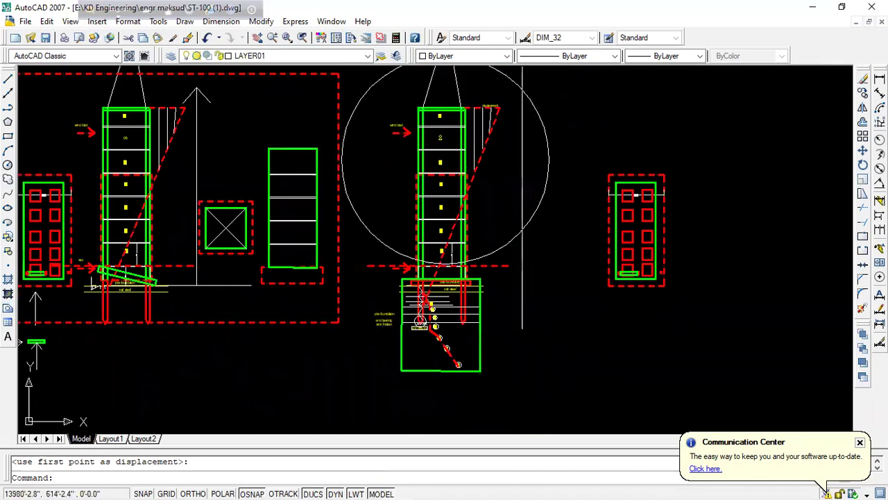
scroll(418, 321, "up", 2)
scroll(413, 323, "up", 3)
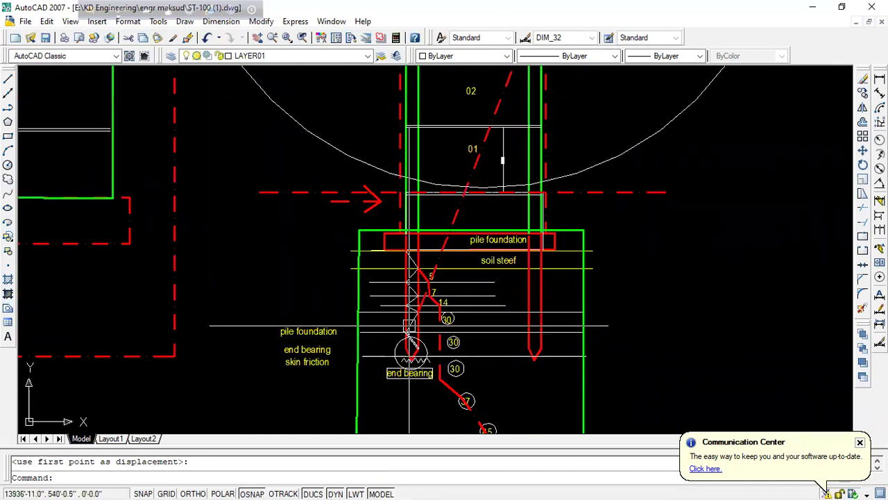
scroll(411, 349, "down", 3)
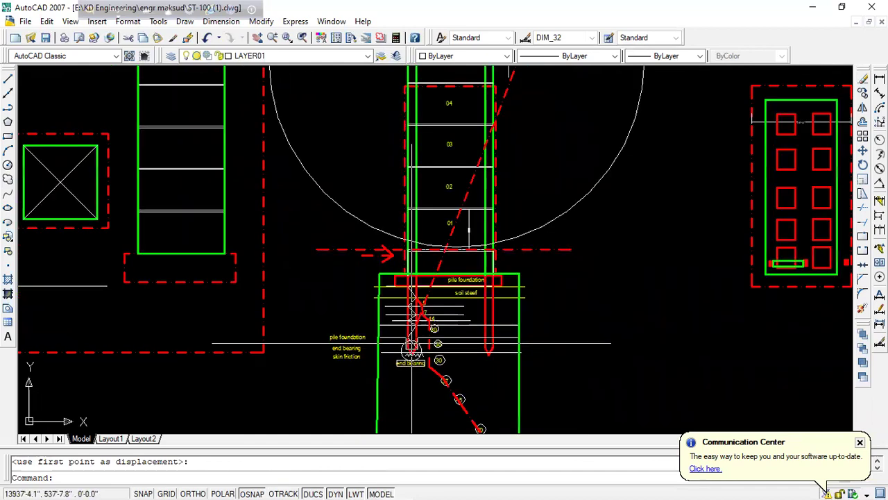
scroll(425, 195, "up", 1)
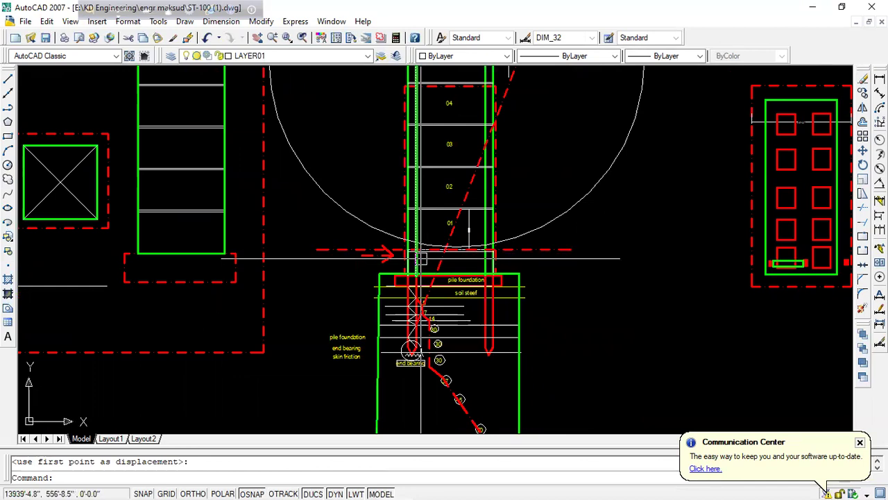
scroll(420, 258, "up", 2)
scroll(412, 260, "up", 3)
- Draw the arrowhead strokes at the pile top corner with Line
scroll(408, 260, "up", 3)
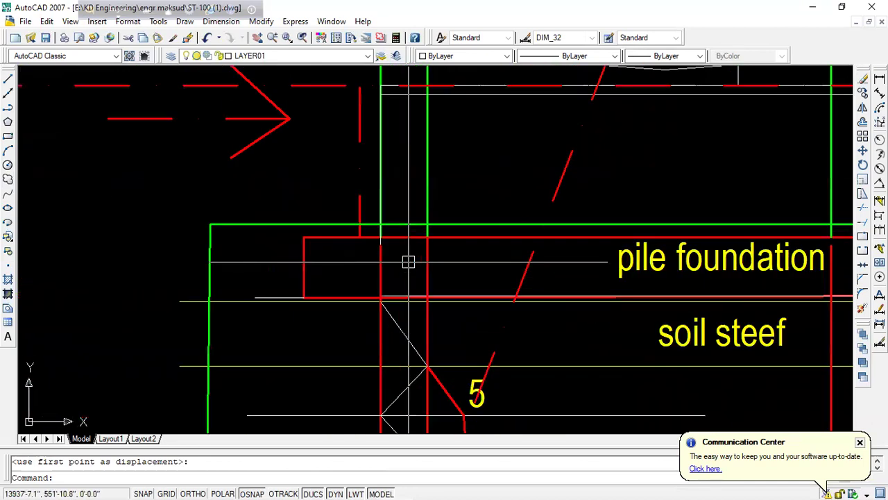
type("l")
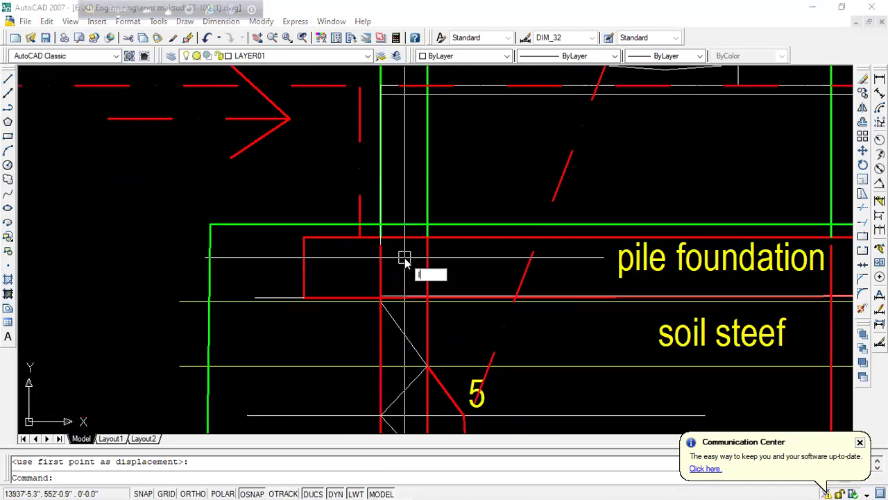
key("Return")
left_click(381, 237)
key("Escape")
key("Return")
left_click(380, 238)
left_click(348, 272)
key("Return")
key("Return")
left_click(426, 239)
left_click(397, 266)
left_click(398, 281)
key("Return")
left_click(430, 241)
key("Escape")
- Make the arrowheads red by matching properties from the red pile line
type("l")
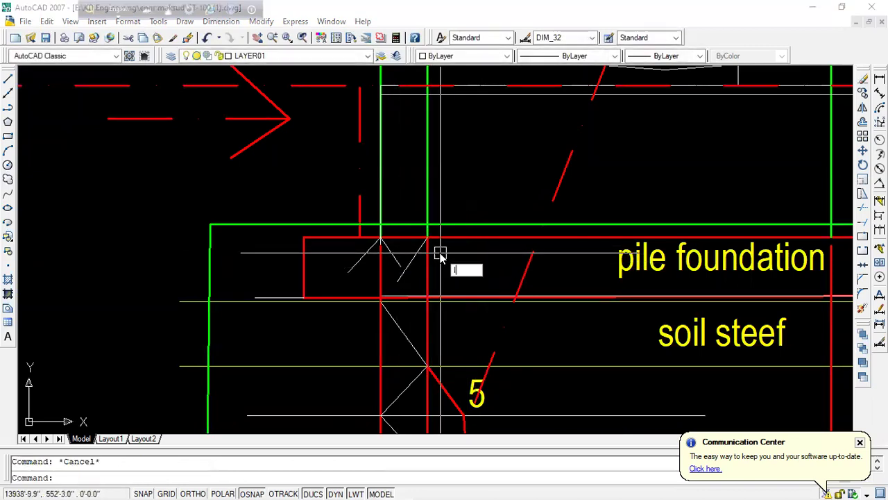
key("Return")
left_click(426, 239)
key("Escape")
scroll(457, 278, "down", 3)
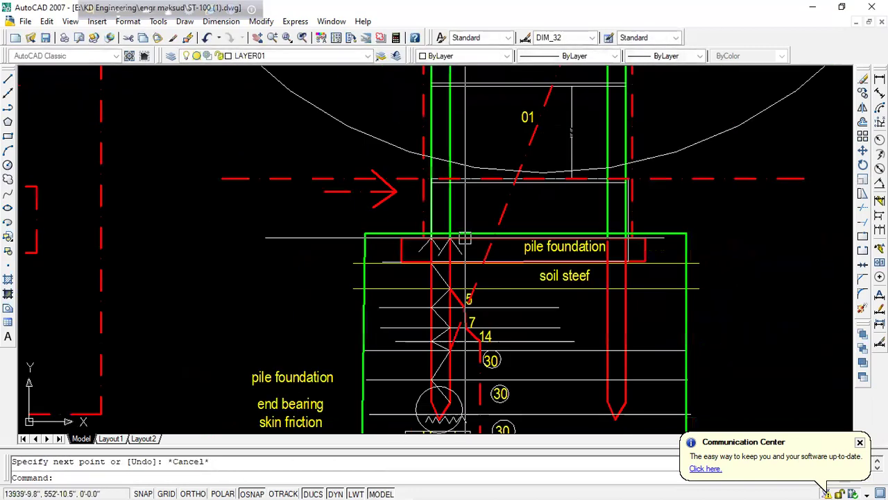
left_click(183, 39)
scroll(427, 252, "up", 2)
scroll(428, 252, "up", 1)
left_click(428, 273)
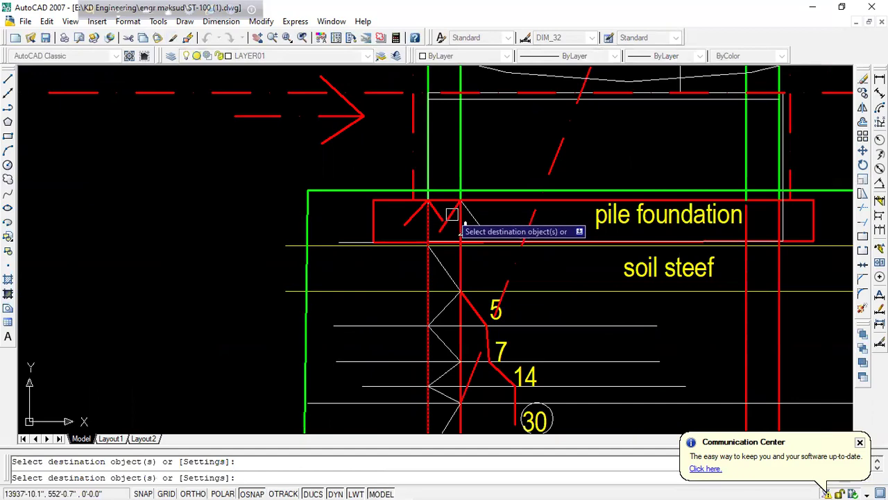
scroll(473, 218, "down", 3)
key("Escape")
scroll(458, 264, "down", 3)
scroll(444, 278, "up", 1)
scroll(437, 277, "up", 3)
scroll(434, 279, "up", 3)
- Pan and zoom to inspect the end bearing labels and the 5/7/14/30 SPT values
middle_click_drag(434, 280, 433, 224)
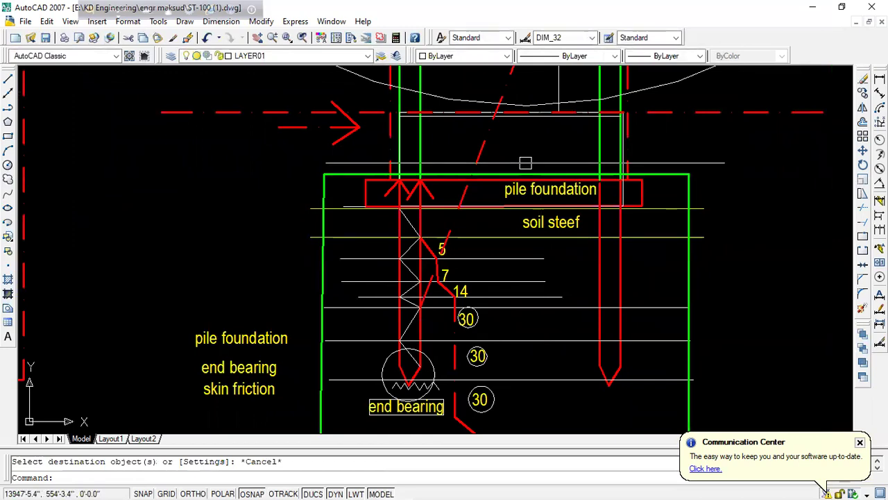
middle_click_drag(444, 264, 432, 229)
scroll(430, 222, "up", 4)
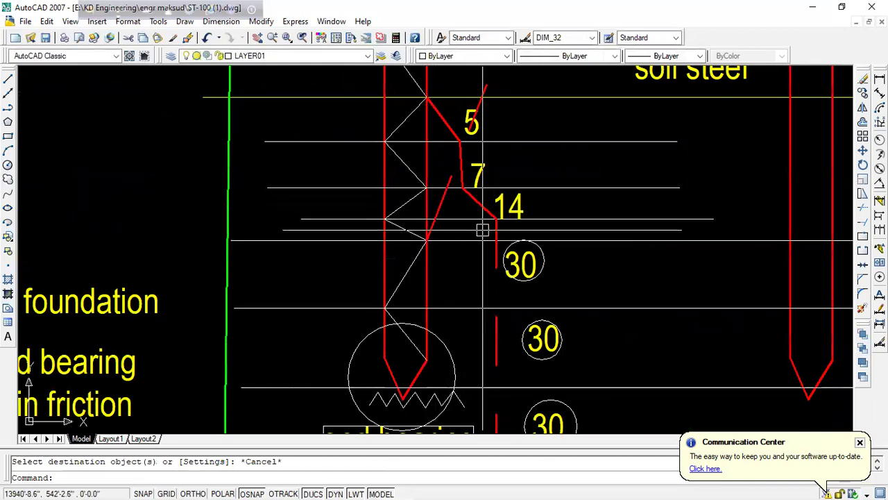
scroll(483, 226, "down", 2)
scroll(491, 220, "up", 1)
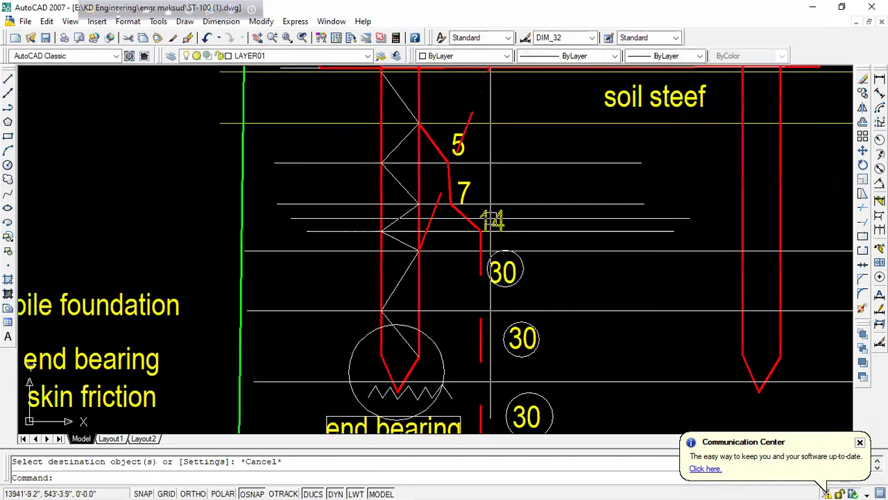
scroll(429, 251, "down", 3)
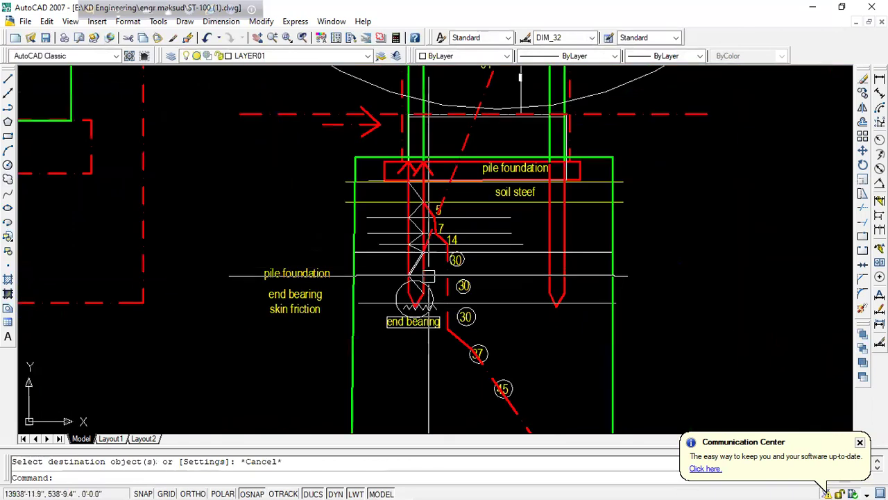
scroll(429, 277, "down", 2)
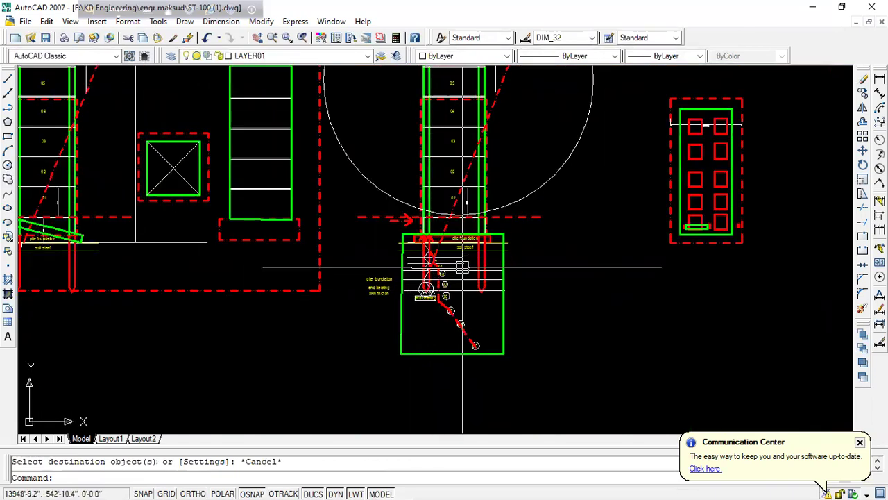
scroll(444, 287, "down", 2)
scroll(478, 287, "up", 1)
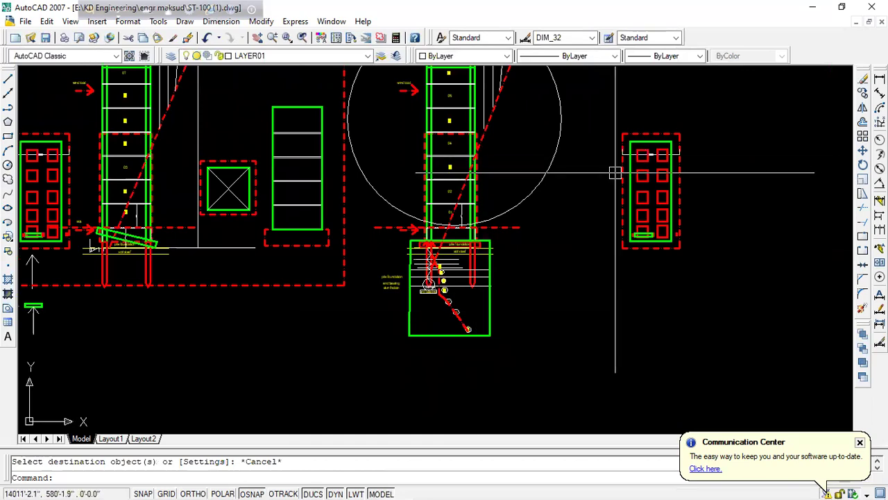
scroll(476, 279, "down", 4)
scroll(476, 280, "up", 3)
scroll(468, 290, "up", 2)
scroll(459, 302, "up", 1)
scroll(450, 316, "up", 2)
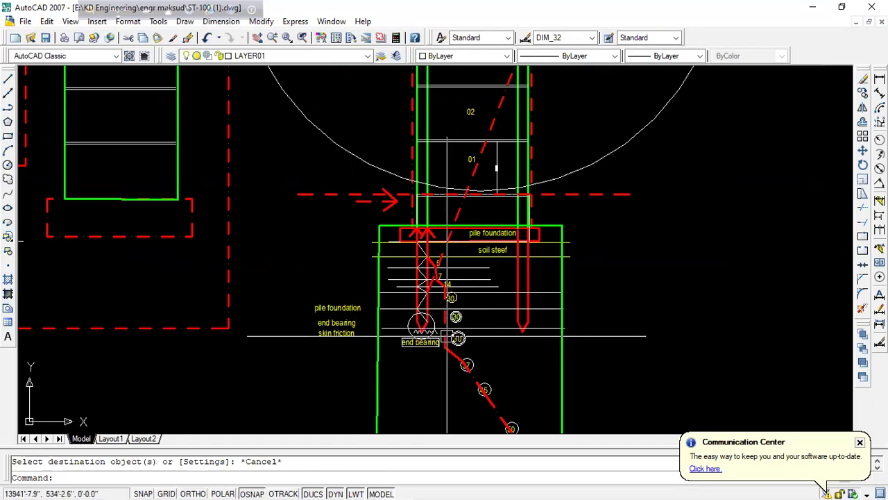
scroll(455, 316, "up", 4)
scroll(465, 236, "up", 2)
scroll(461, 170, "down", 2)
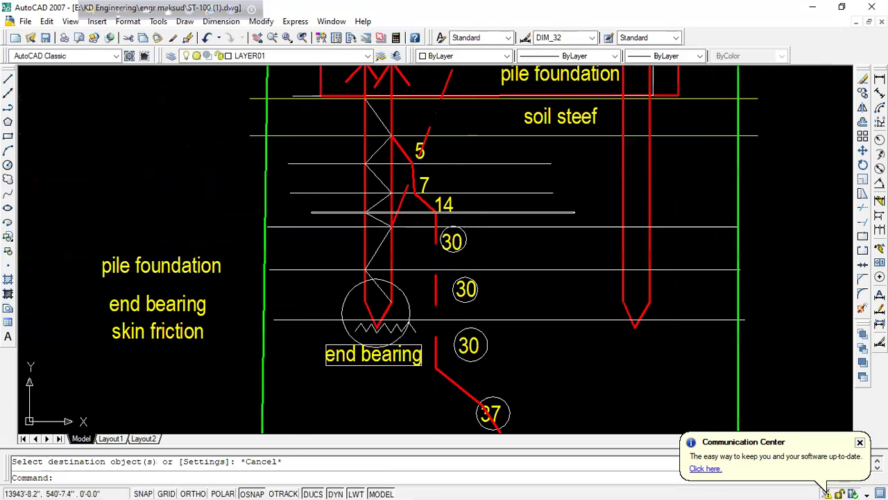
scroll(446, 204, "up", 2)
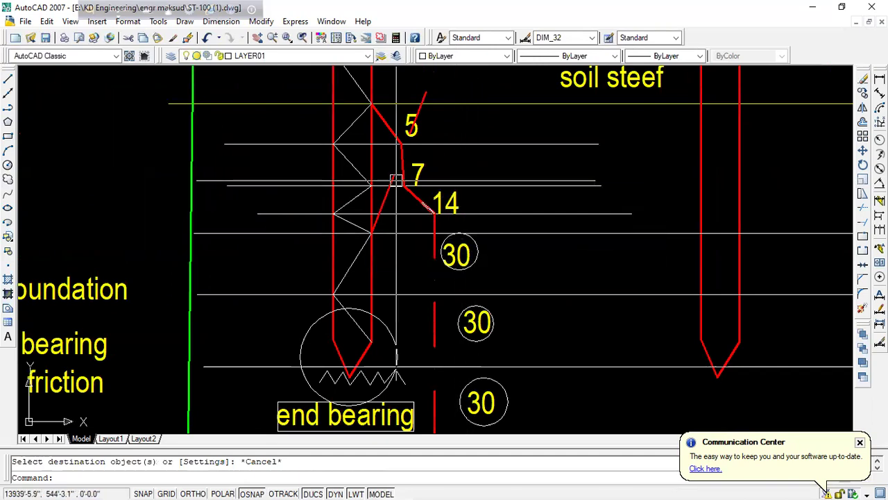
scroll(438, 216, "down", 4)
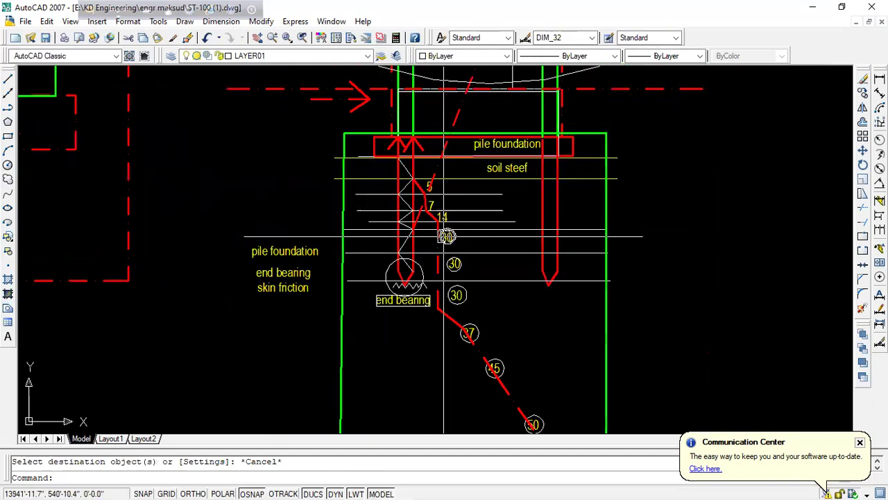
scroll(454, 240, "up", 3)
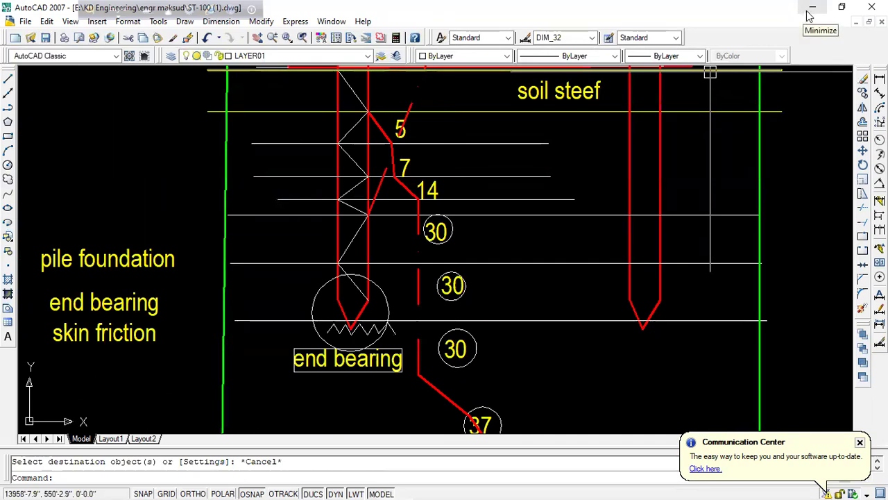
left_click(810, 10)
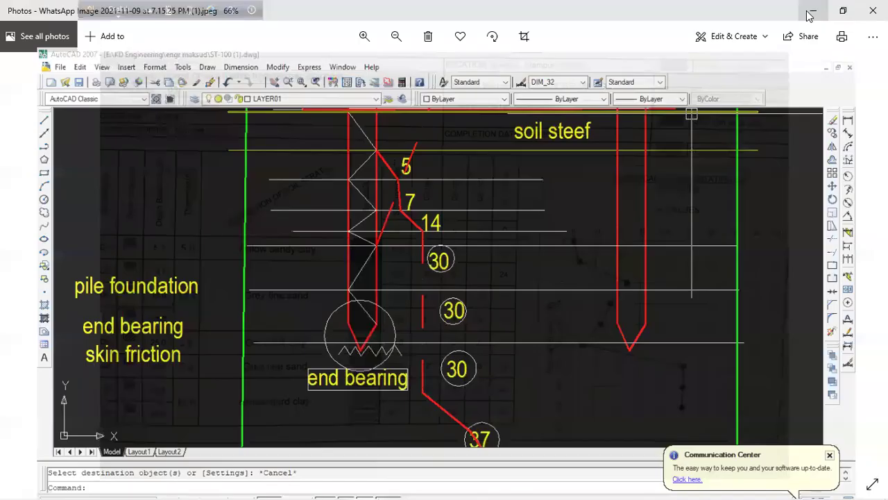
scroll(435, 358, "down", 2)
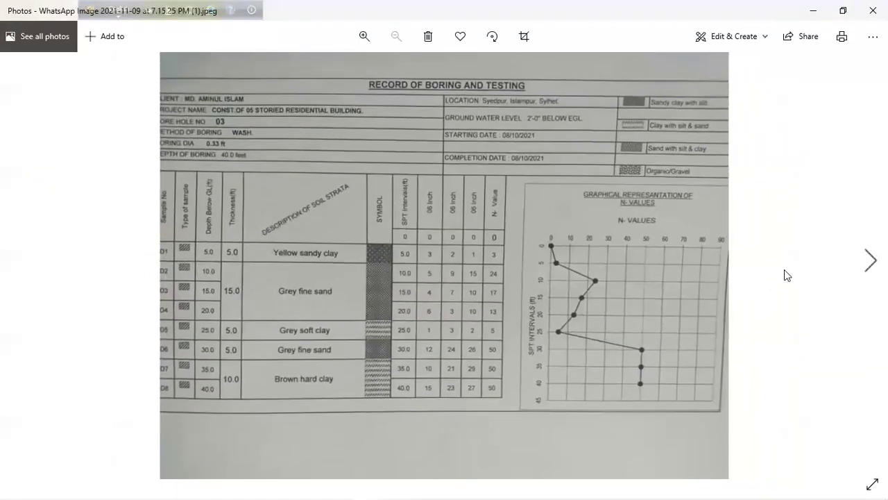
left_click(843, 270)
left_click(843, 270)
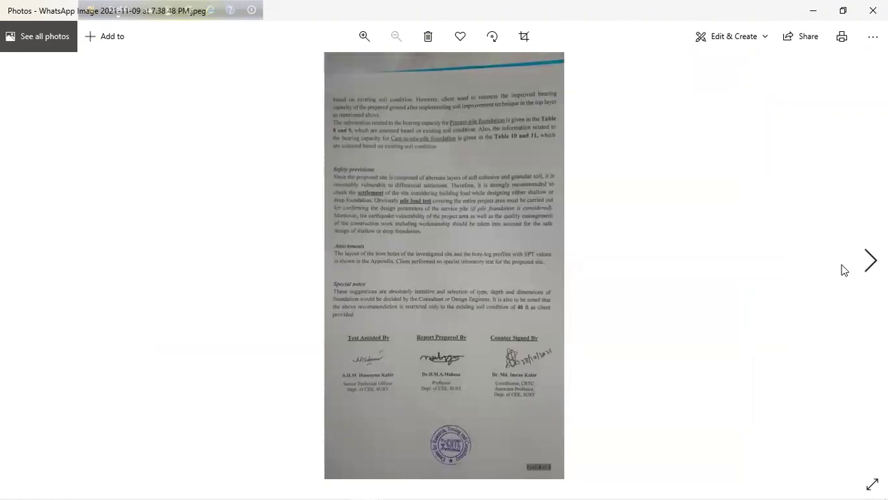
left_click(844, 269)
scroll(388, 409, "up", 2)
scroll(296, 348, "up", 1)
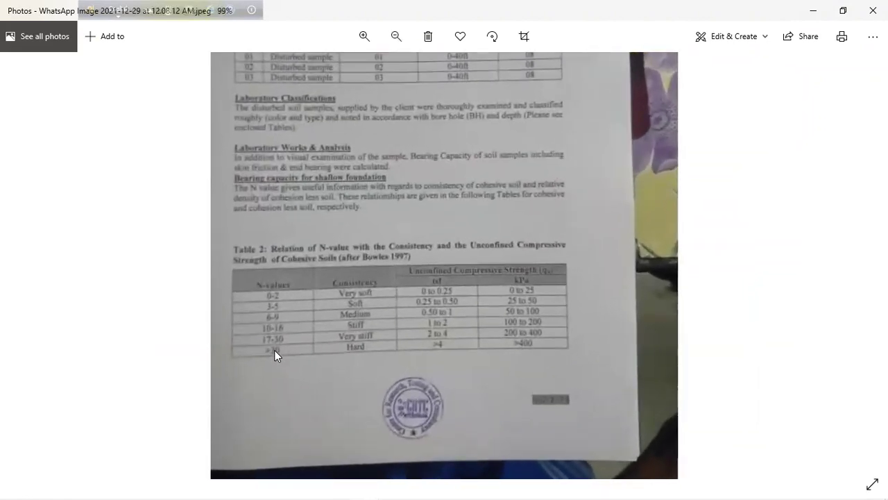
scroll(304, 372, "down", 3)
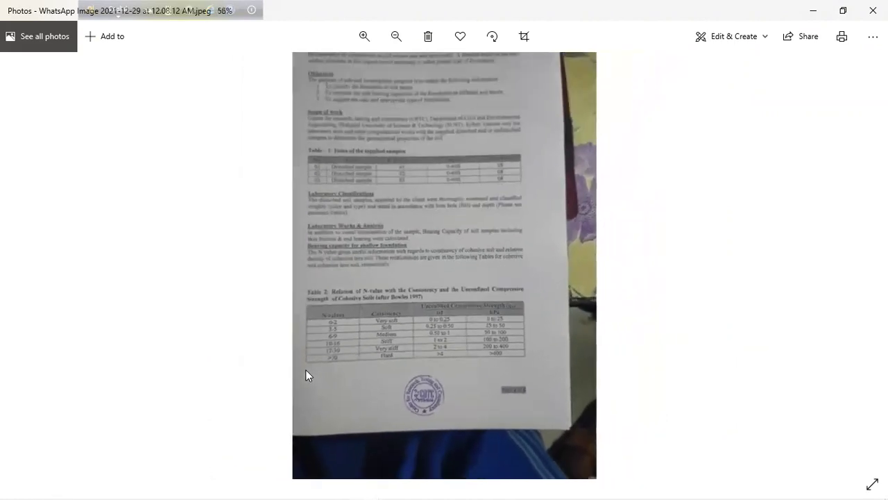
left_click(820, 5)
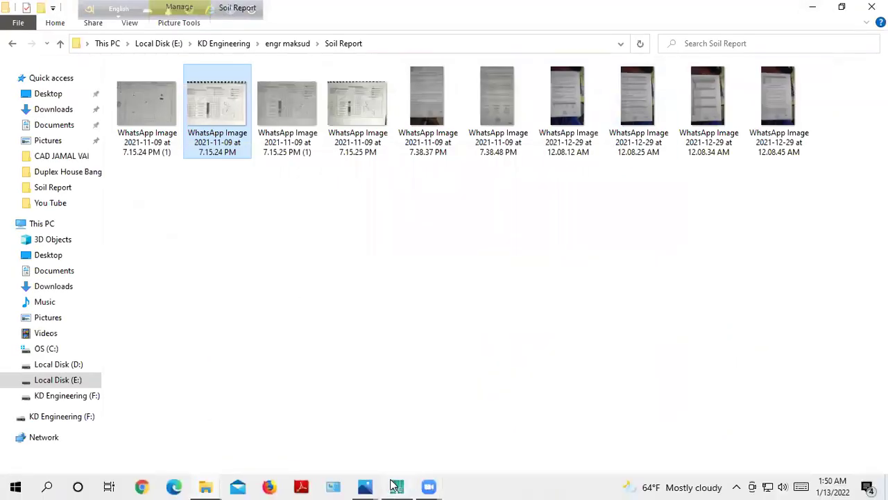
mouse_move(396, 486)
left_click(391, 460)
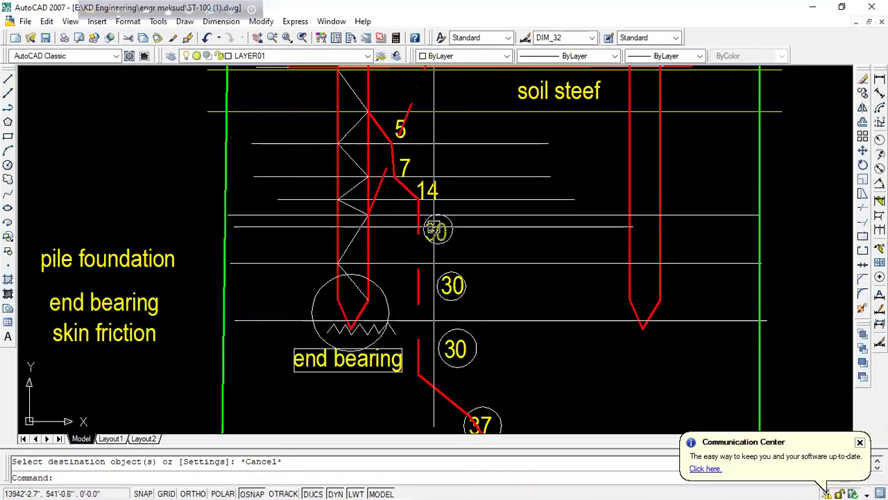
- Draw an Ortho vertical line from below the circled 30 down past the 37 and 45 values
scroll(435, 229, "up", 2)
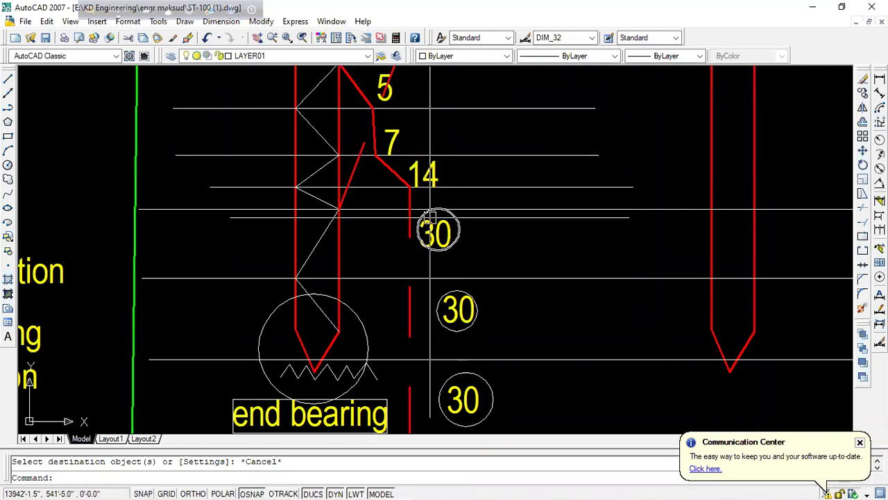
scroll(435, 230, "down", 2)
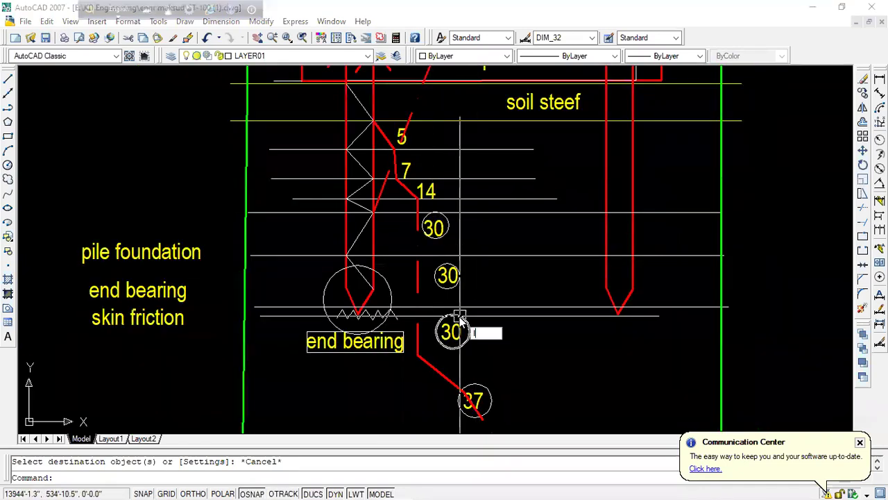
type("l")
key("Return")
left_click(511, 213)
middle_click_drag(520, 347, 507, 246)
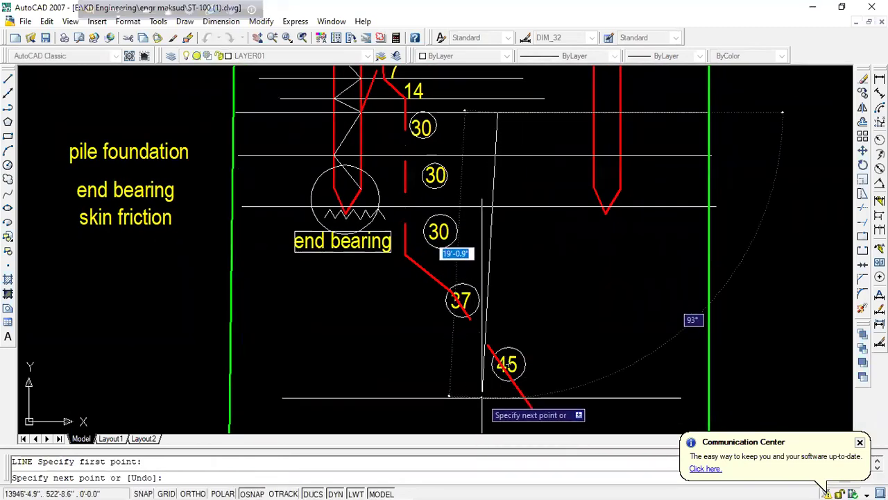
key("F8")
left_click(485, 401)
key("Escape")
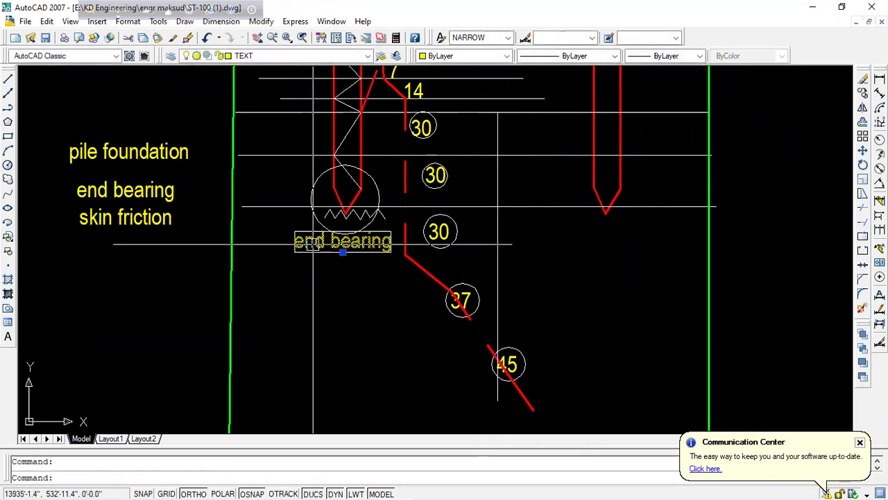
type("co")
key("Return")
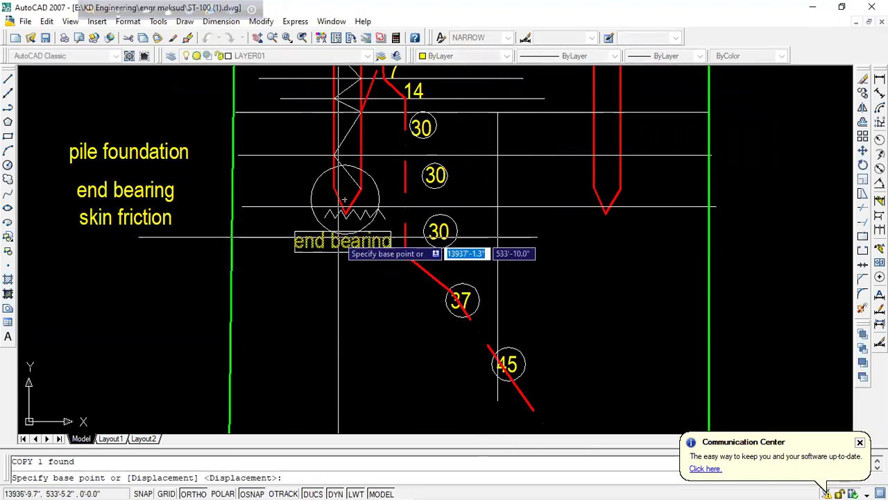
- Copy the end bearing label to the right and change it to 'minimum 6m below pile rest'
left_click(343, 200)
left_click(566, 236)
key("Escape")
scroll(539, 280, "down", 3)
scroll(539, 280, "up", 4)
left_click(544, 260)
type("ed")
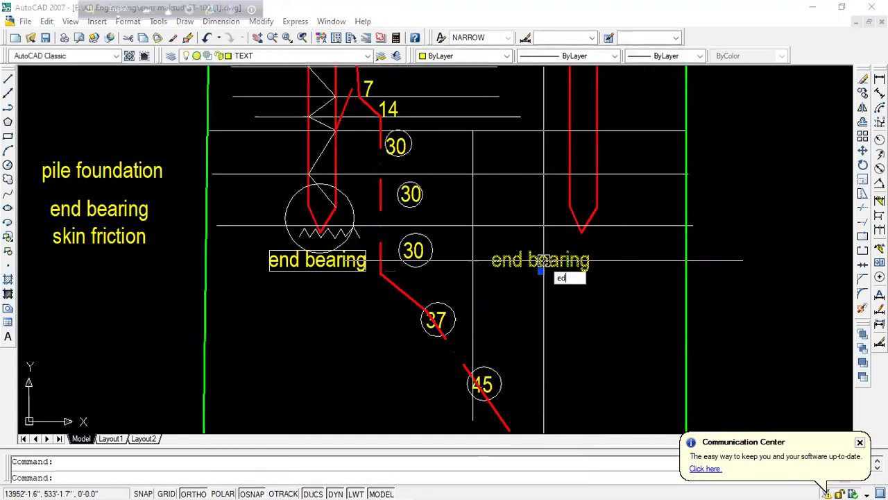
key("Return")
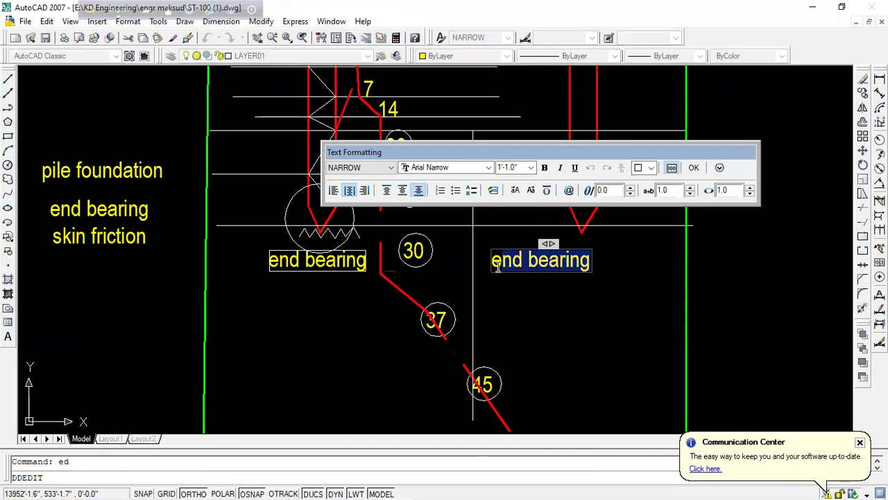
type("minimum")
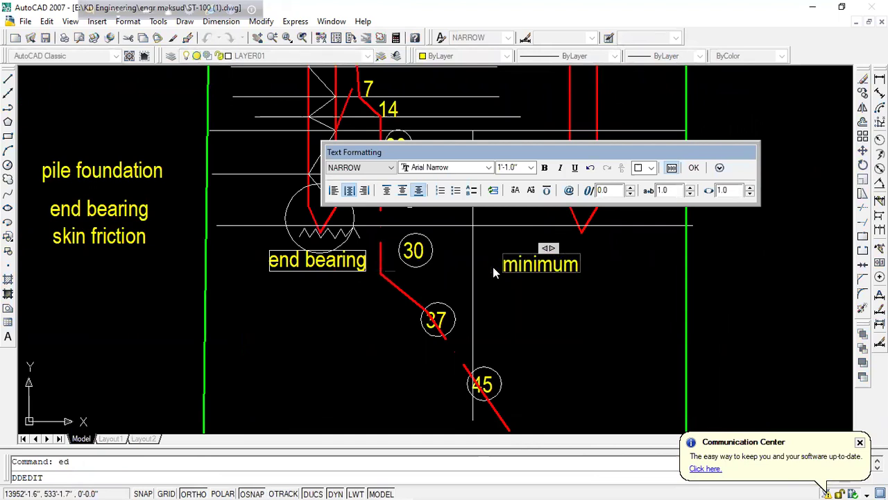
type(" 6m b")
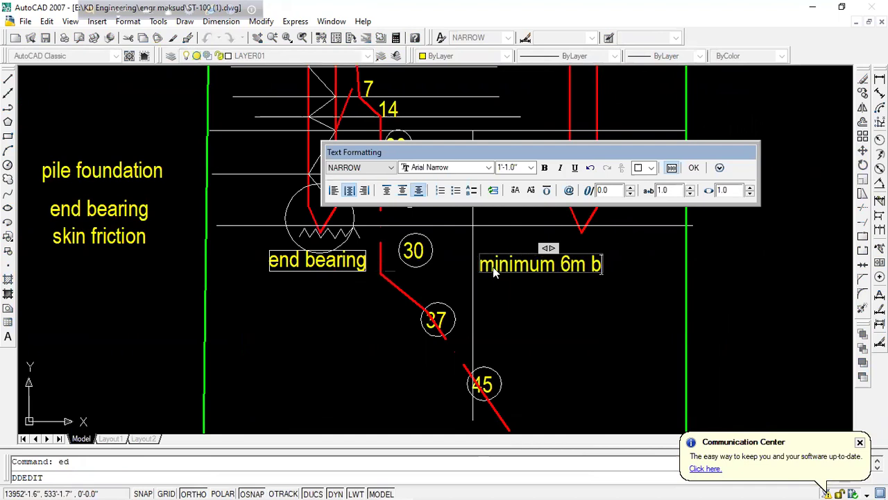
type("elow")
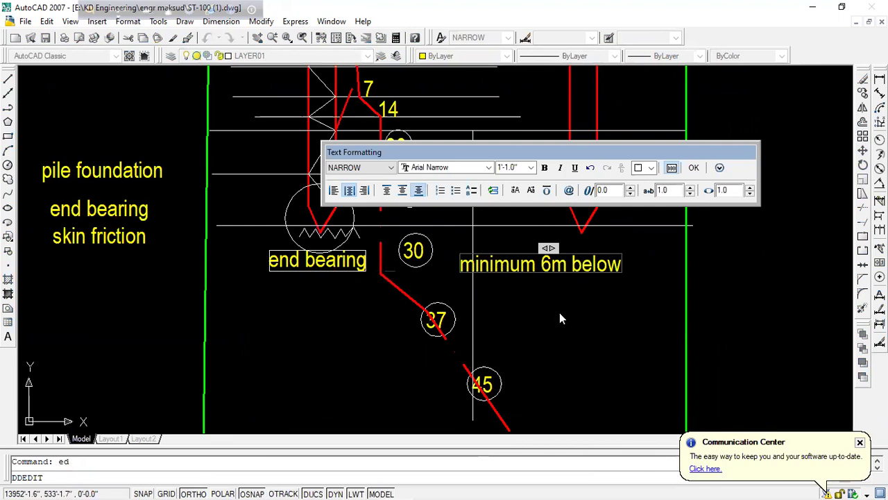
type(" pile rest")
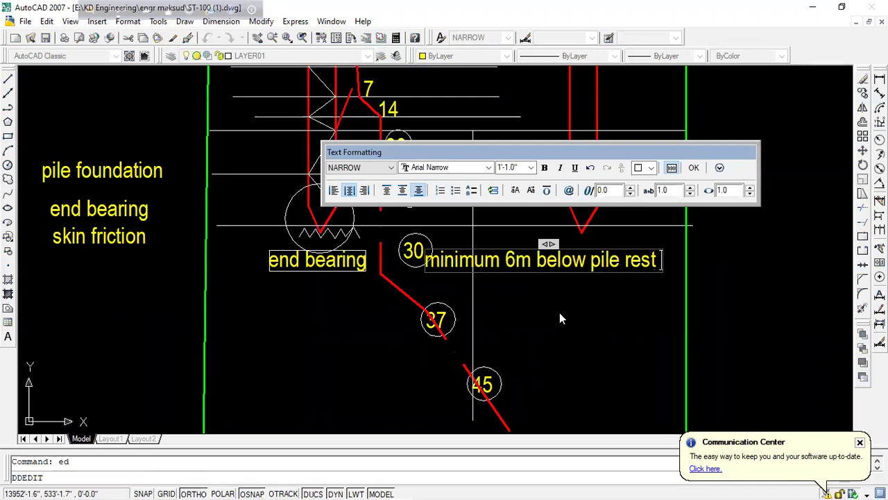
left_click(558, 312)
key("Escape")
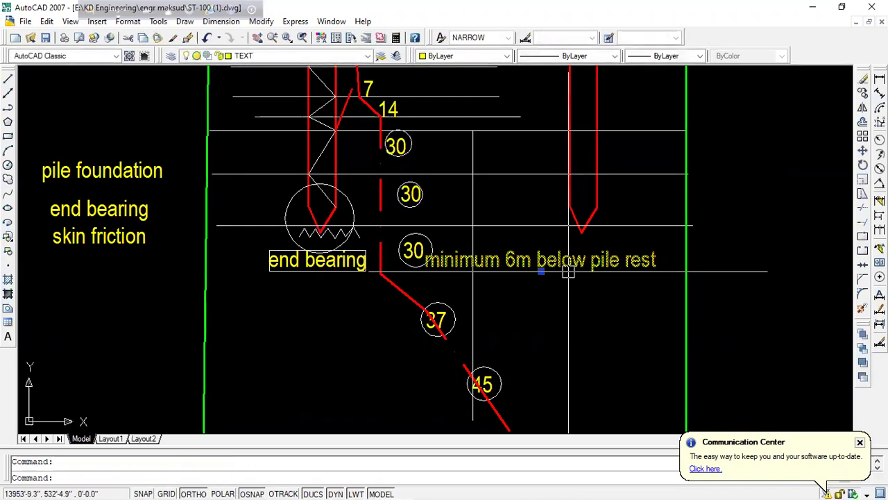
- Move the new note below the lowest circled 30
type("m")
key("Return")
left_click(541, 272)
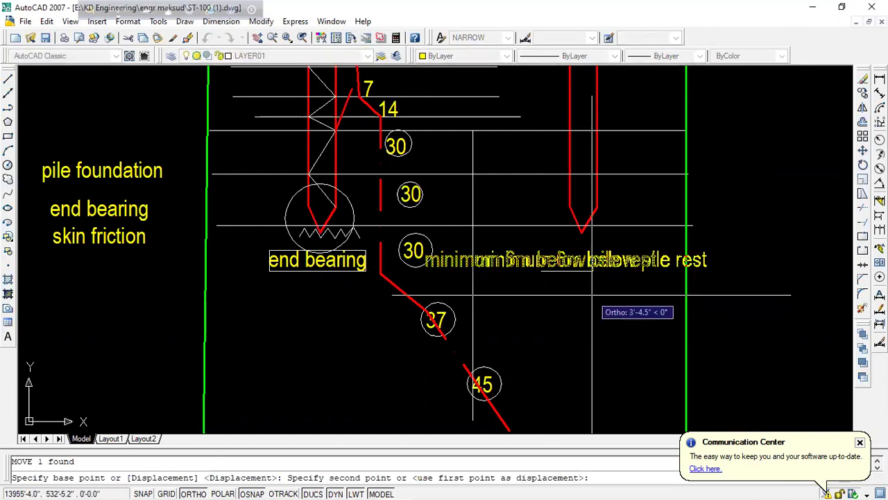
key("F8")
left_click(583, 305)
- Copy the 'soil steef' label to a spot beside the 14 value
scroll(561, 302, "down", 2)
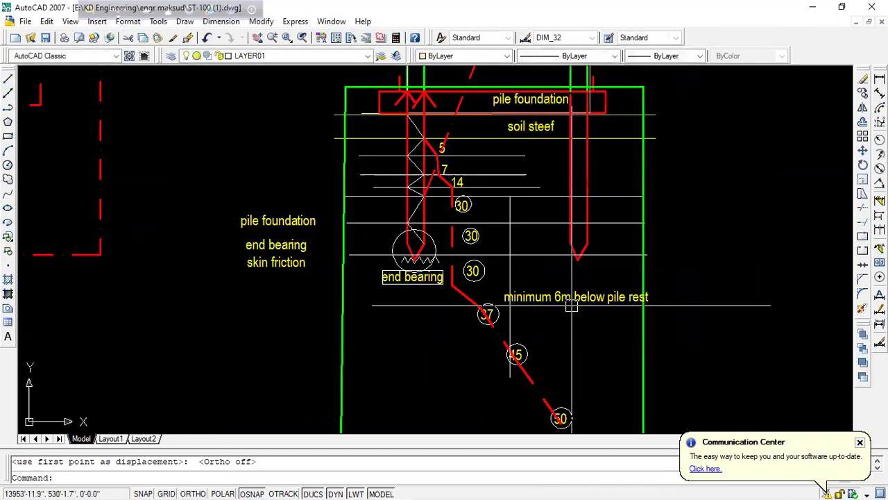
scroll(471, 236, "up", 2)
middle_click_drag(460, 193, 462, 270)
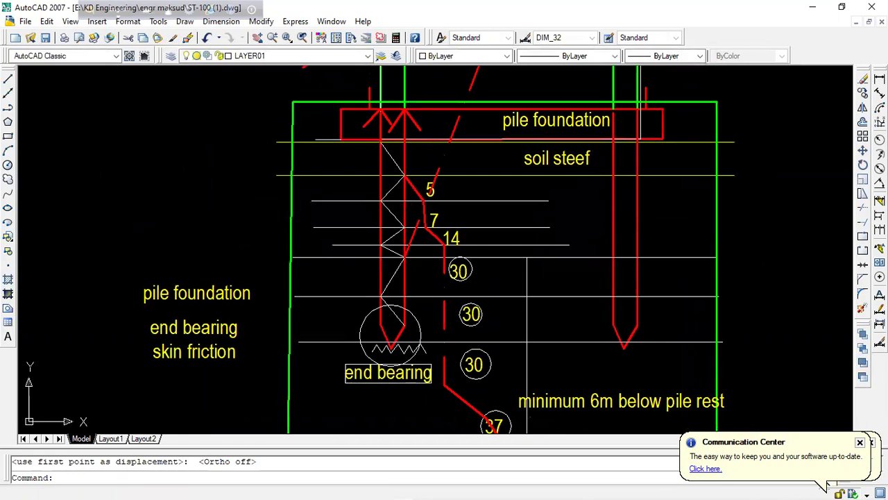
double_click(557, 164)
key("Return")
left_click(556, 165)
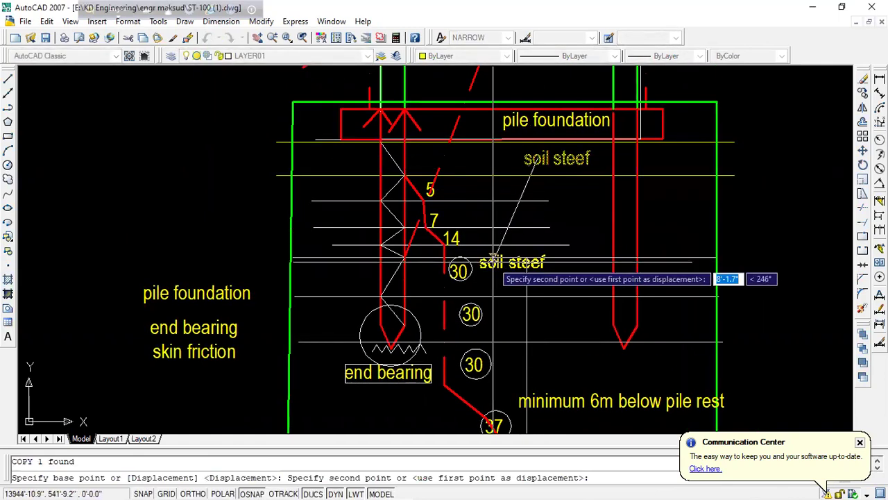
scroll(485, 257, "up", 2)
scroll(473, 243, "up", 4)
left_click(451, 239)
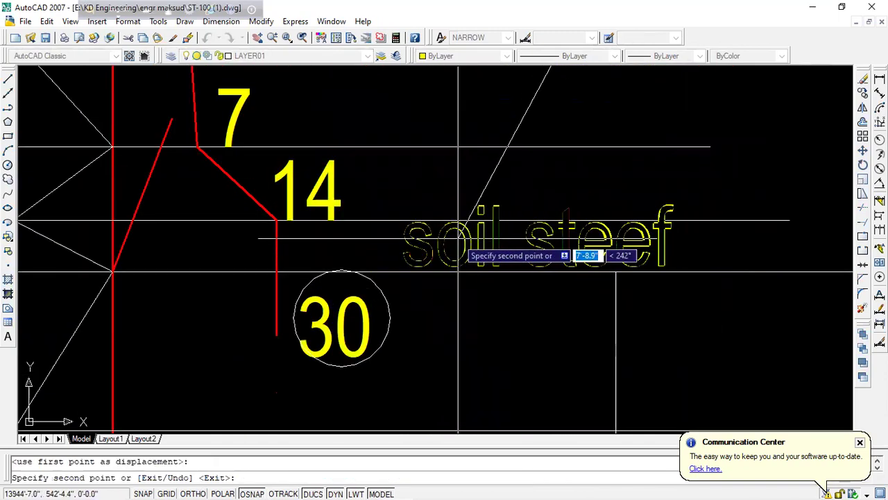
scroll(451, 239, "down", 6)
key("Escape")
scroll(520, 229, "up", 3)
scroll(426, 262, "up", 3)
- Draw a short leader line from the top of the upper 30 circle toward the copied label
type("l")
key("Return")
scroll(472, 235, "up", 2)
left_click(375, 210)
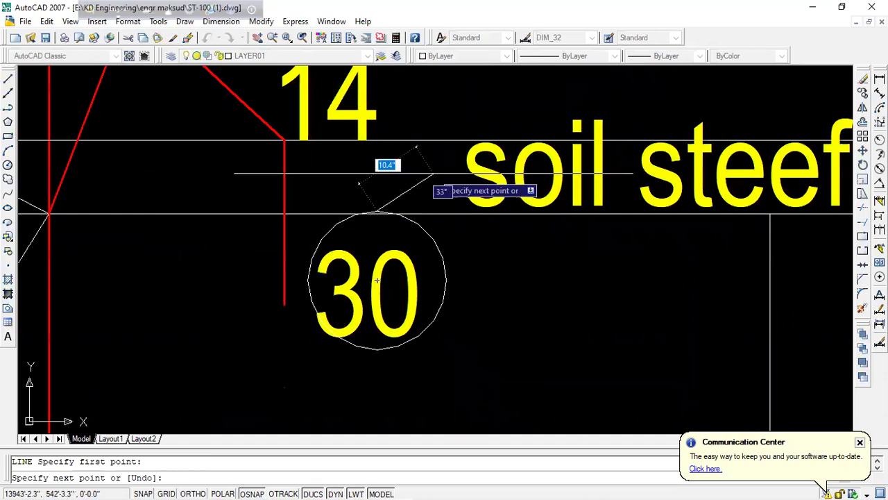
key("Escape")
scroll(436, 169, "down", 4)
scroll(307, 222, "up", 3)
scroll(430, 212, "down", 4)
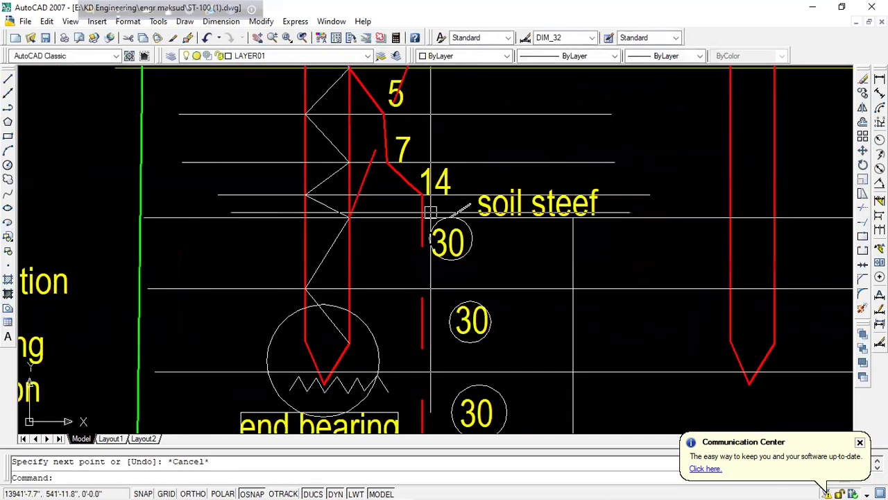
left_click(254, 218)
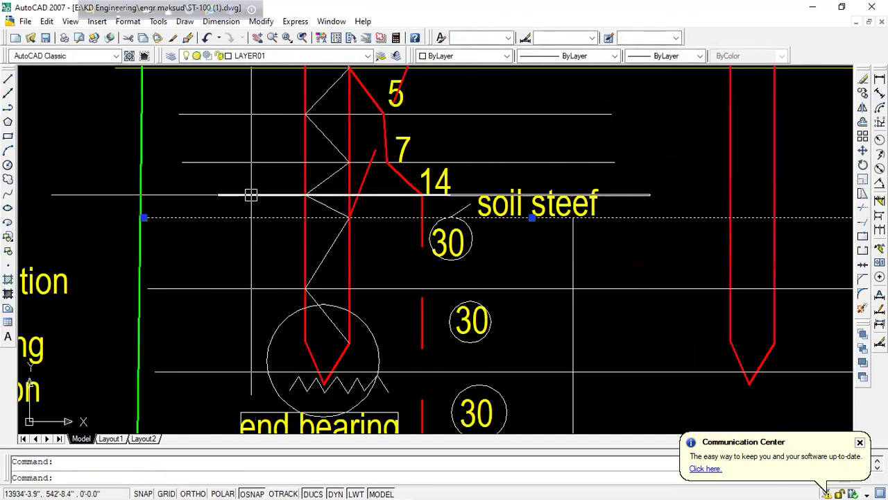
- Match the soil-layer line under the copied 'soil steef' label to the yellow soil lines
key("Escape")
left_click(172, 40)
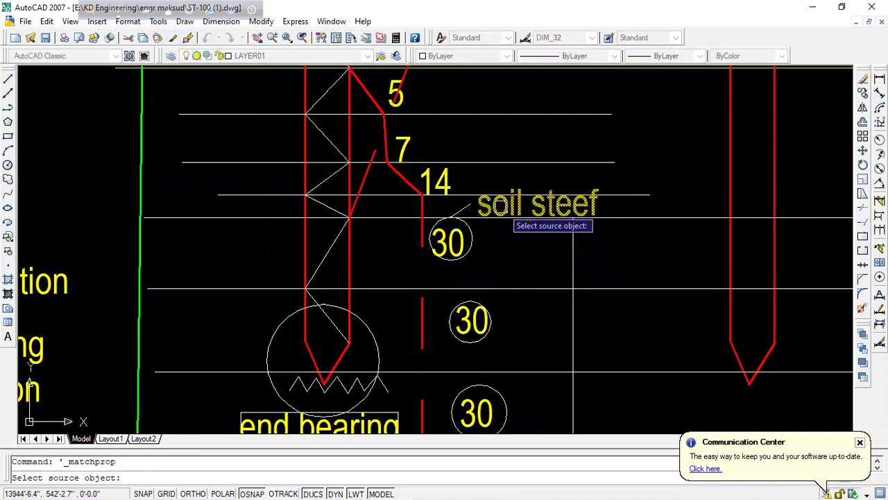
left_click(492, 202)
scroll(422, 224, "down", 3)
scroll(422, 226, "up", 2)
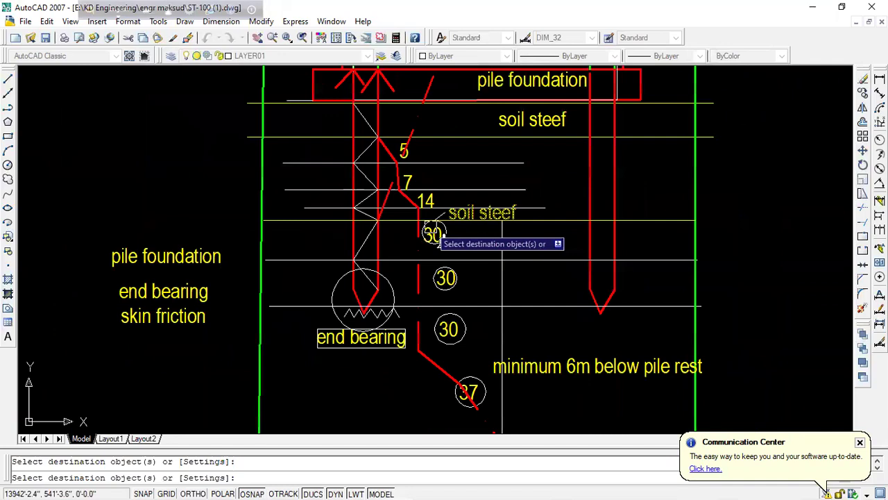
key("Escape")
scroll(378, 229, "up", 2)
scroll(364, 309, "up", 2)
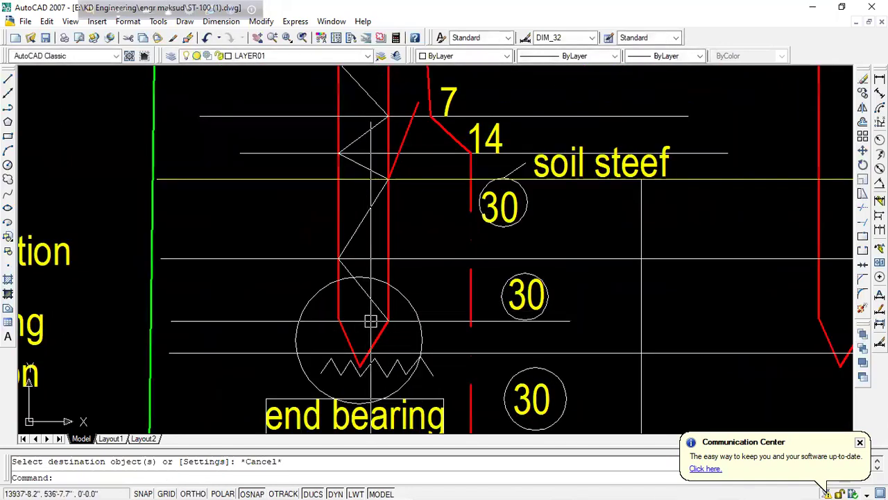
left_click(375, 335)
- Copy the red pile-tip V from its bottom vertex to a spot higher up inside the pile
type("co")
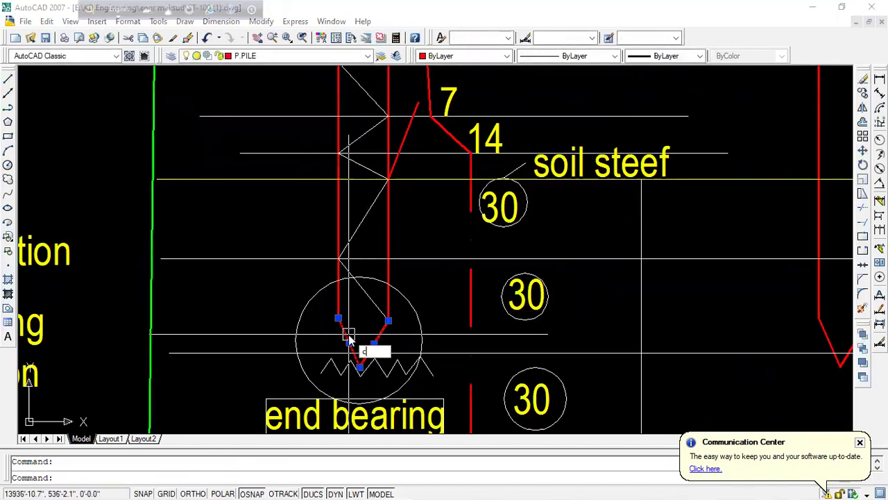
key("Return")
left_click(360, 366)
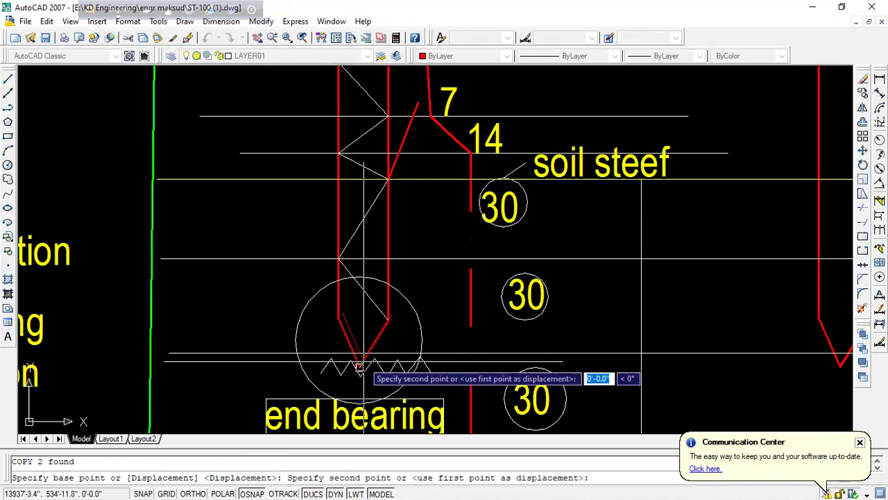
left_click(367, 178)
scroll(444, 233, "down", 2)
key("Escape")
- Start Match Properties with an object in the pile detail as the source
scroll(415, 193, "up", 1)
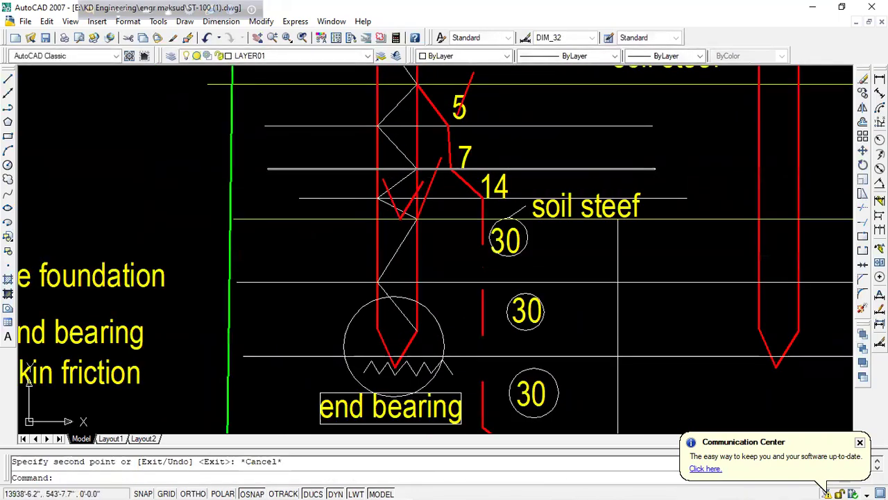
scroll(426, 229, "down", 4)
scroll(426, 222, "up", 3)
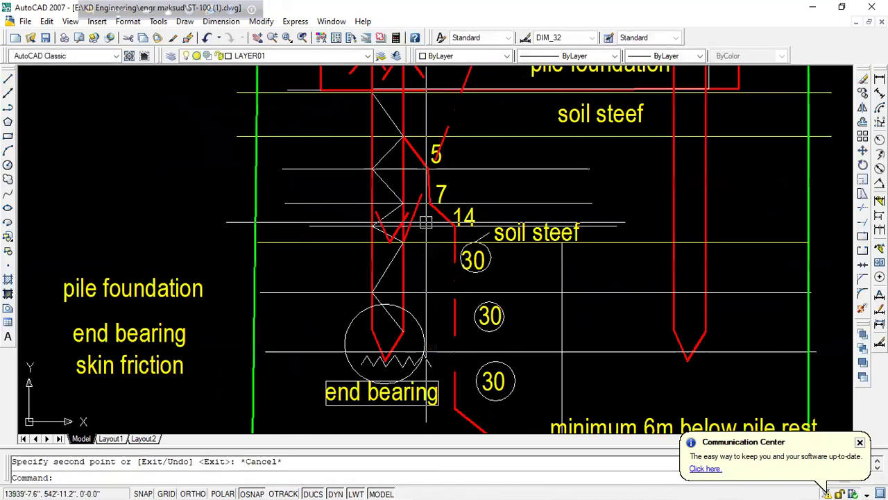
scroll(441, 273, "down", 4)
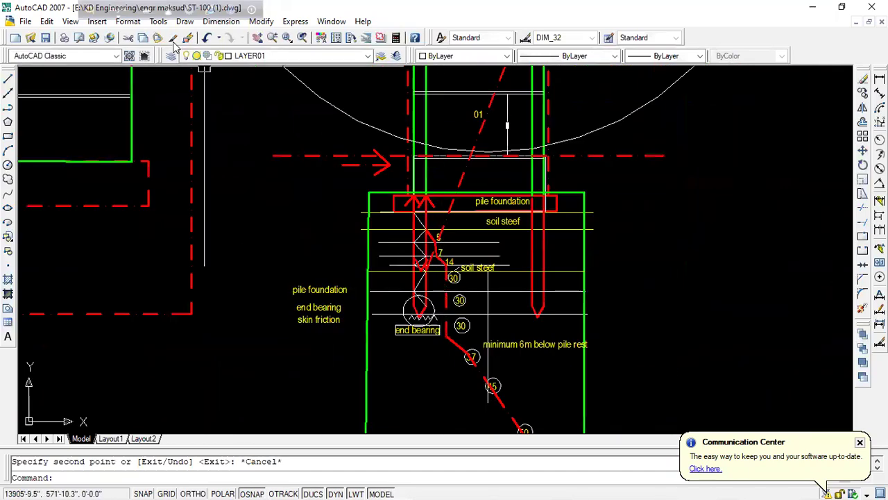
left_click(174, 39)
scroll(414, 250, "up", 3)
left_click(417, 229)
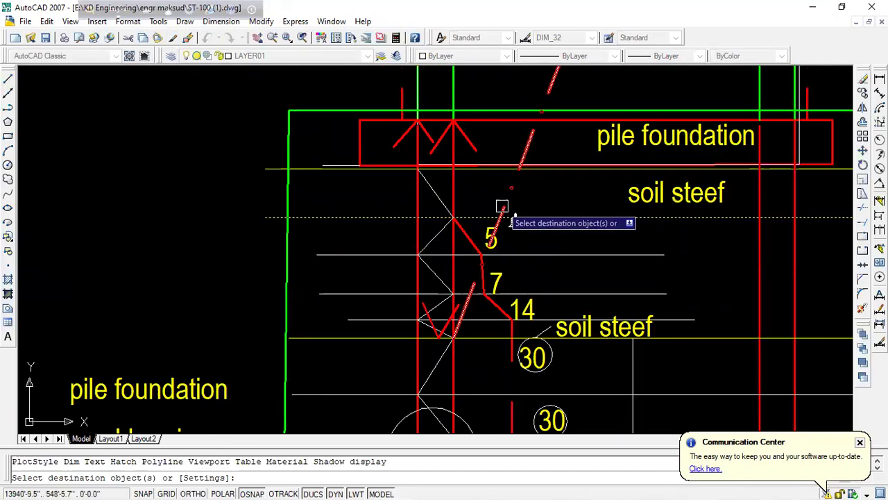
- Finish restyling the red dashed diagonal as a thin yellow line and zoom to review it
scroll(502, 207, "down", 4)
scroll(539, 261, "up", 2)
scroll(535, 191, "up", 2)
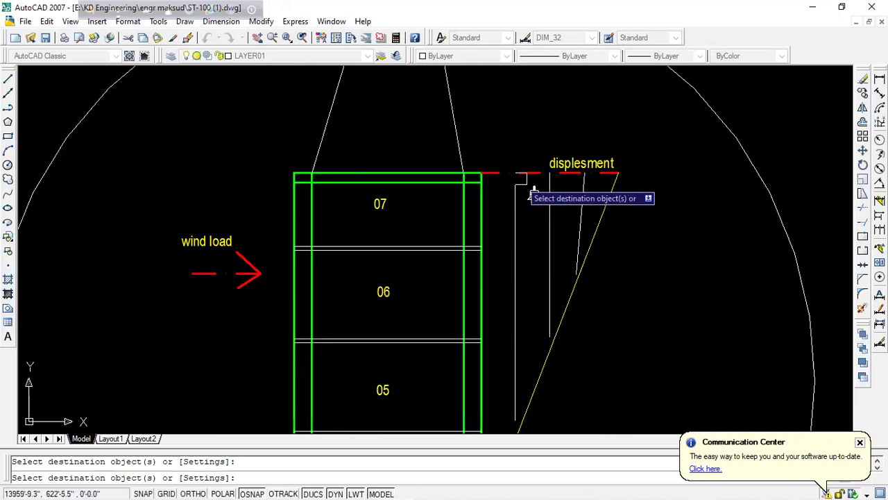
key("Escape")
scroll(534, 192, "down", 4)
scroll(456, 354, "up", 2)
scroll(458, 304, "up", 2)
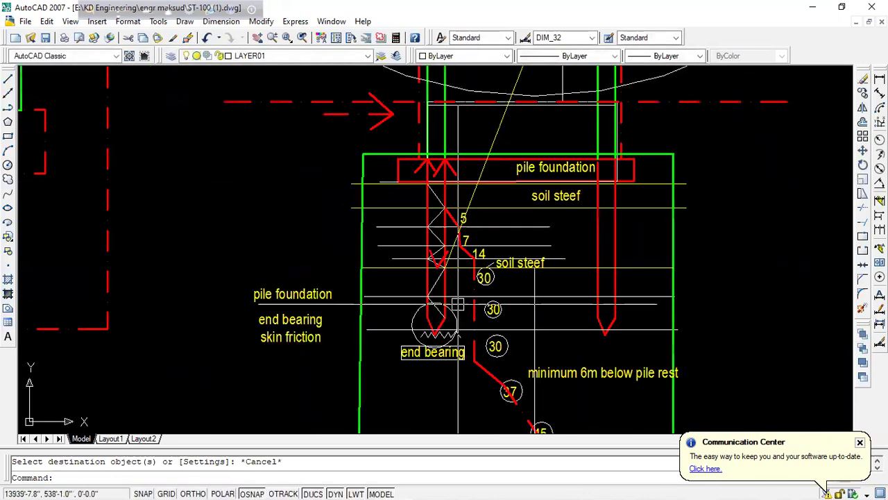
scroll(437, 266, "up", 2)
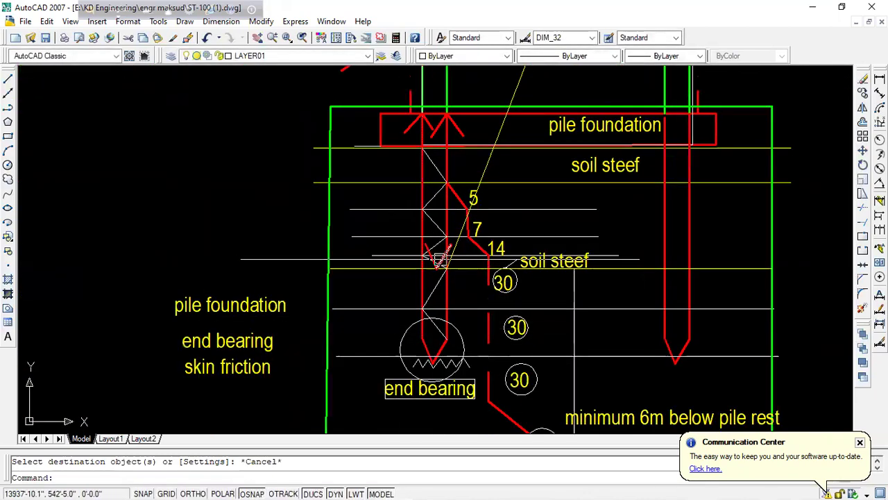
scroll(423, 263, "down", 3)
scroll(406, 270, "down", 2)
scroll(397, 271, "down", 3)
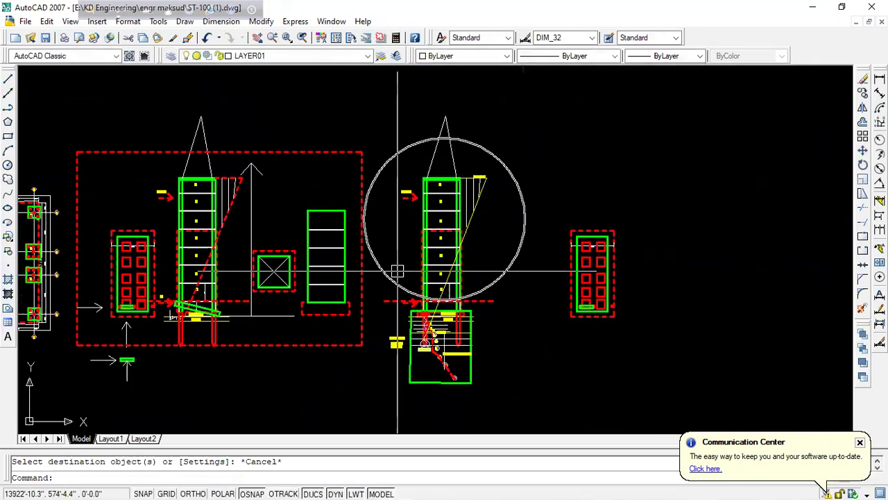
scroll(430, 322, "up", 5)
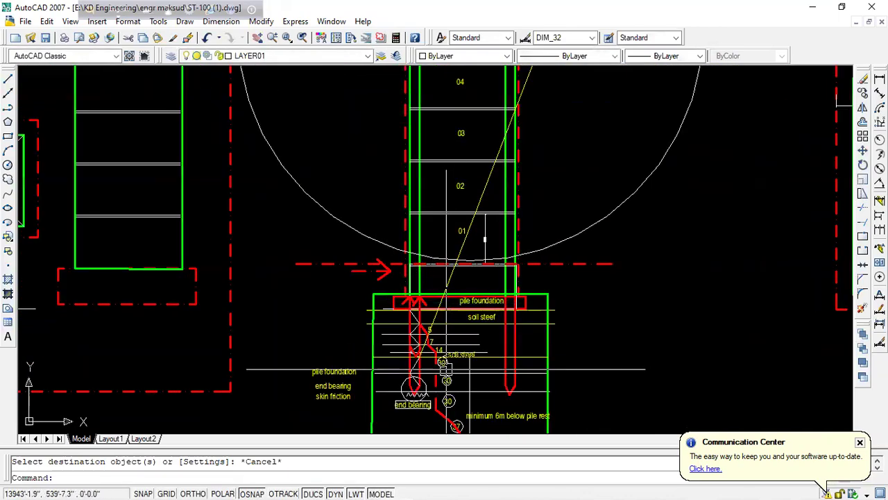
scroll(446, 367, "down", 5)
scroll(461, 333, "up", 2)
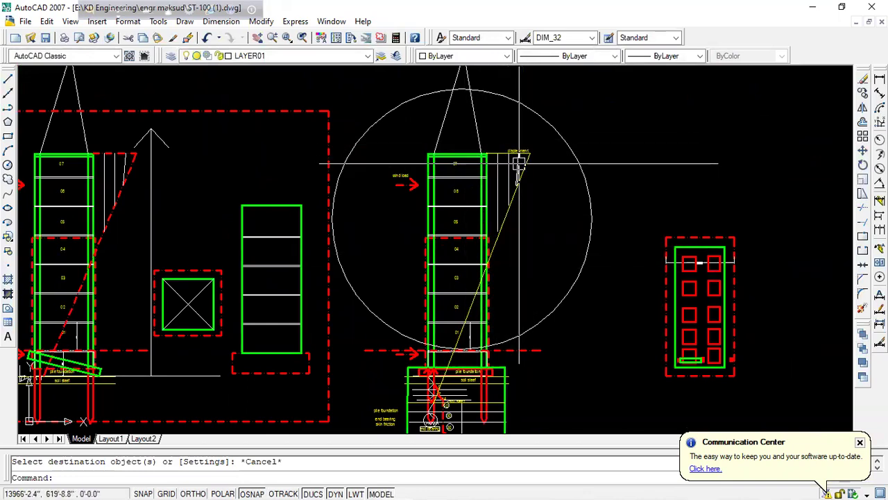
scroll(479, 277, "up", 2)
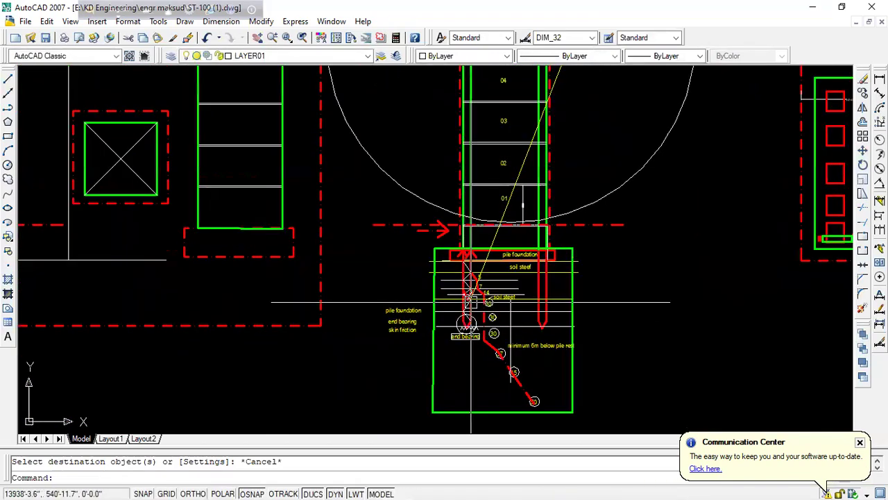
scroll(471, 301, "down", 2)
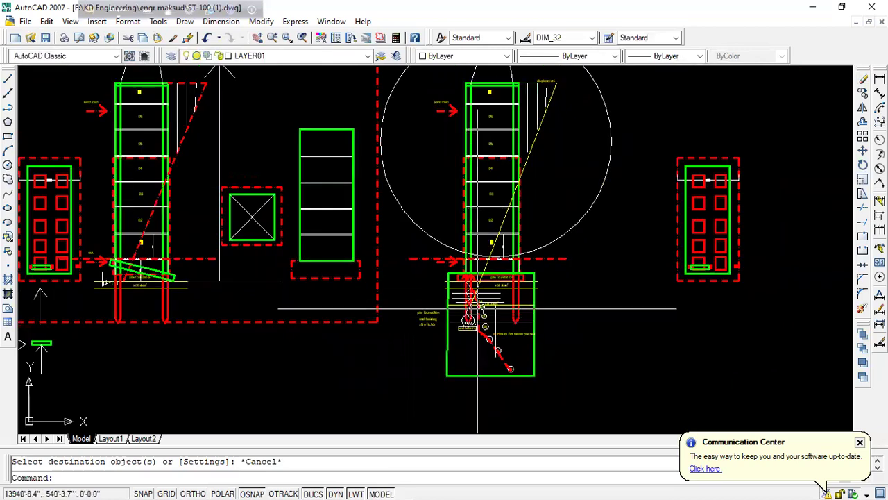
scroll(477, 308, "up", 3)
scroll(479, 307, "up", 1)
scroll(477, 308, "up", 1)
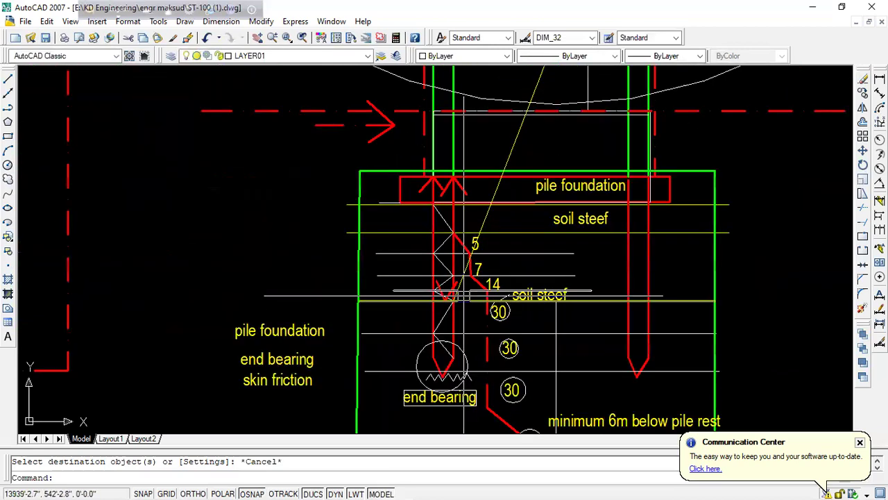
- Pan up to the pile detail labels and select the 'minimum 6m below pile rest' note
middle_click_drag(462, 335, 463, 269)
scroll(473, 312, "down", 3)
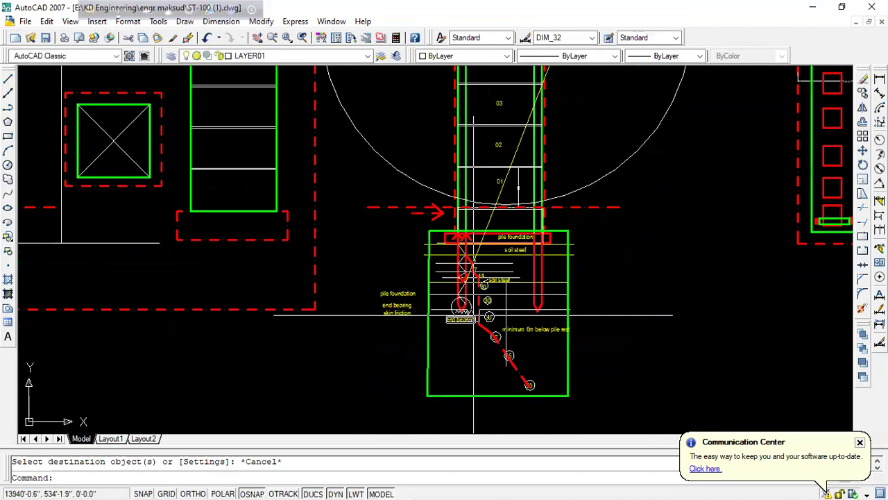
scroll(479, 331, "down", 2)
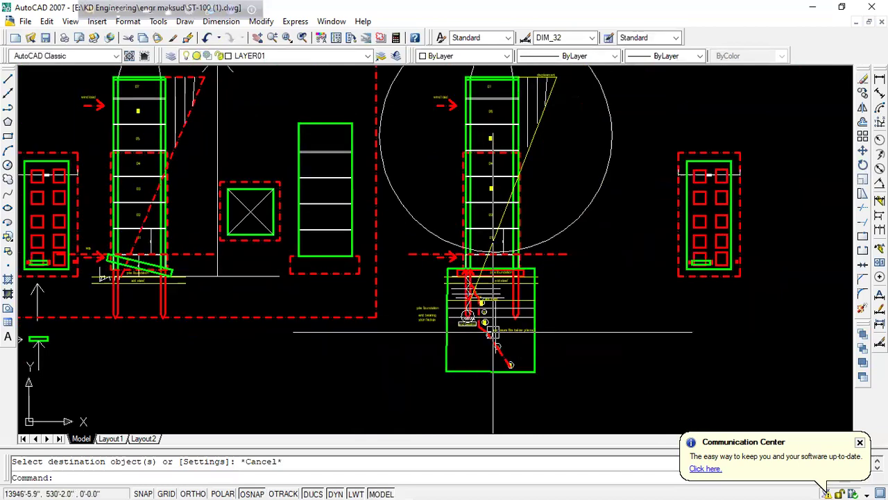
scroll(476, 298, "up", 3)
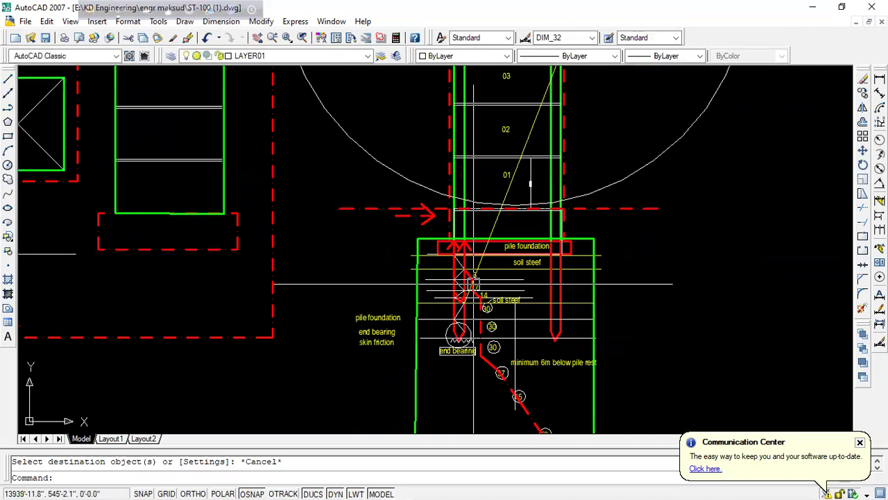
scroll(528, 381, "up", 2)
middle_click_drag(527, 382, 508, 242)
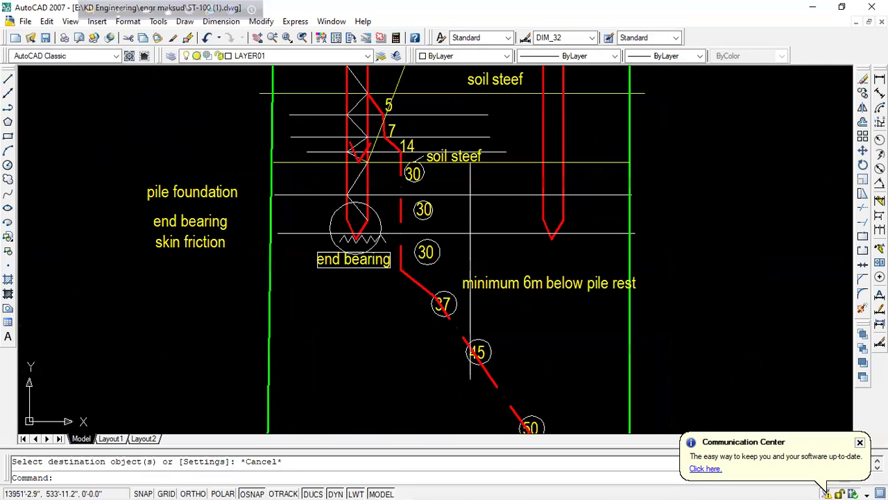
left_click(541, 272)
- Move the 'minimum 6m below pile rest' note slightly up and left
type("m")
key("Return")
left_click(538, 296)
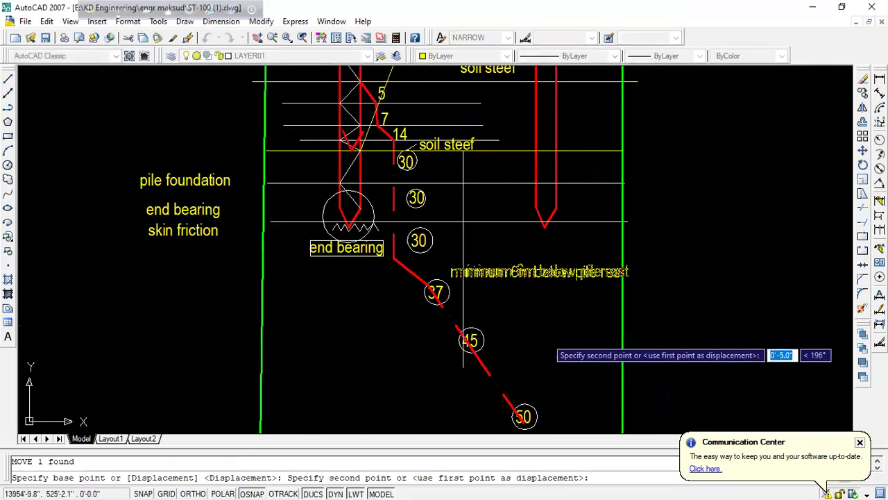
left_click(526, 292)
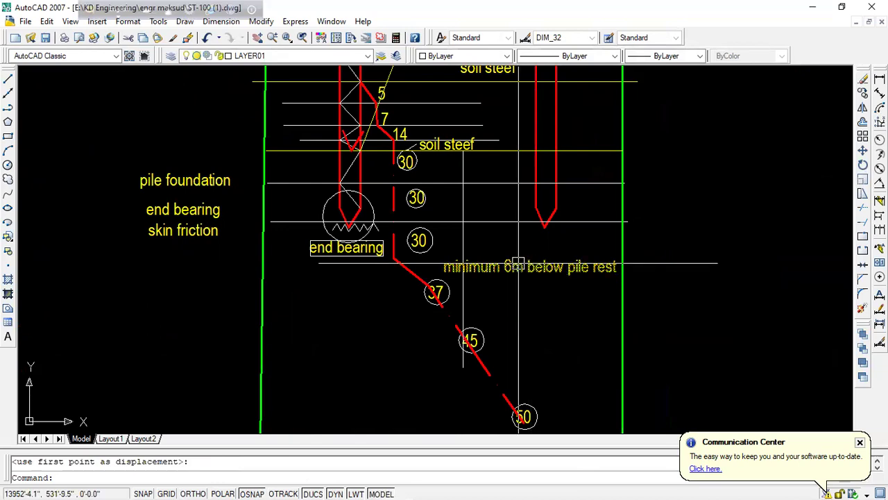
- Delete the copied red V-shaped polyline inside the pile
scroll(452, 124, "up", 3)
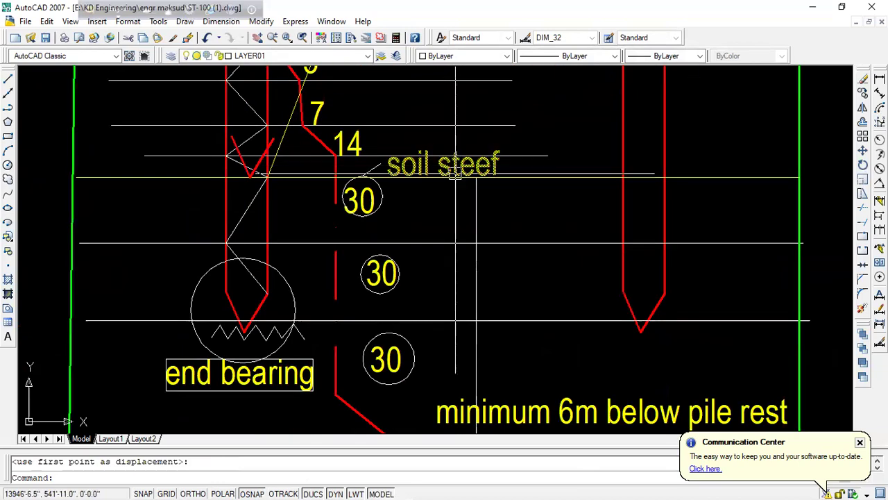
scroll(455, 173, "down", 3)
scroll(363, 157, "up", 3)
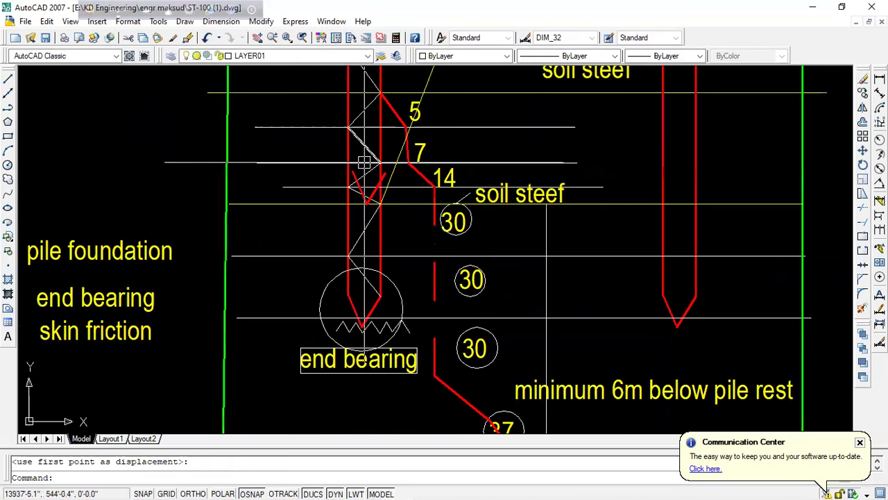
scroll(358, 204, "up", 2)
left_click(338, 179)
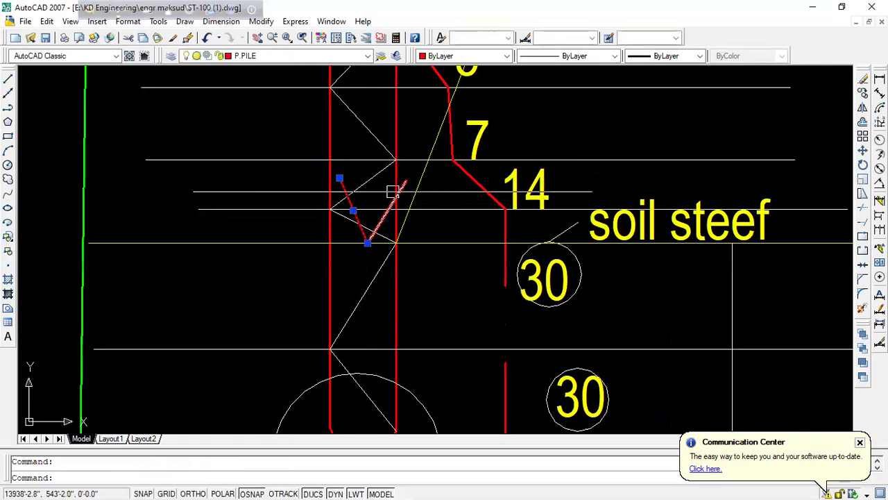
key("Delete")
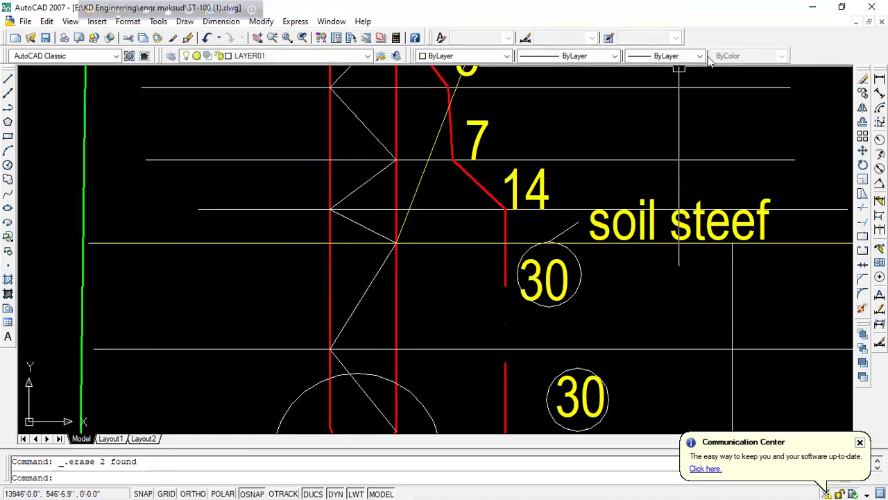
- Minimize AutoCAD and open the 12.08.12 AM soil report photo
left_click(815, 7)
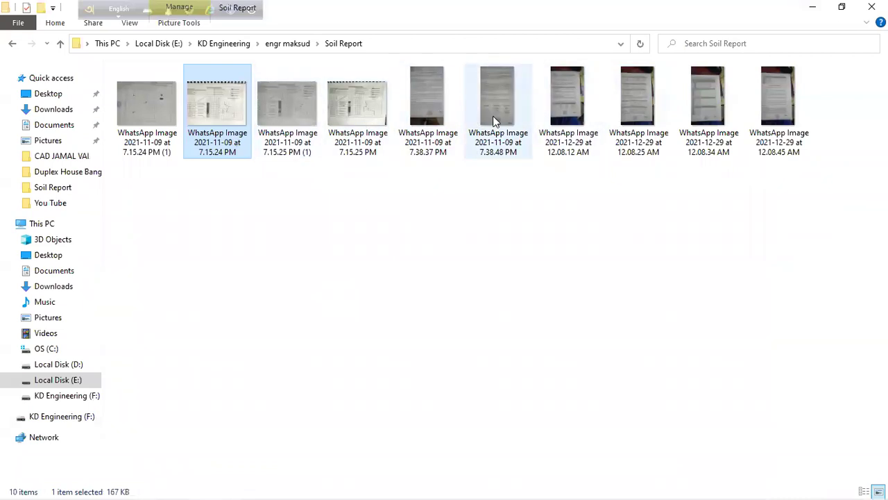
double_click(568, 122)
scroll(358, 402, "up", 3)
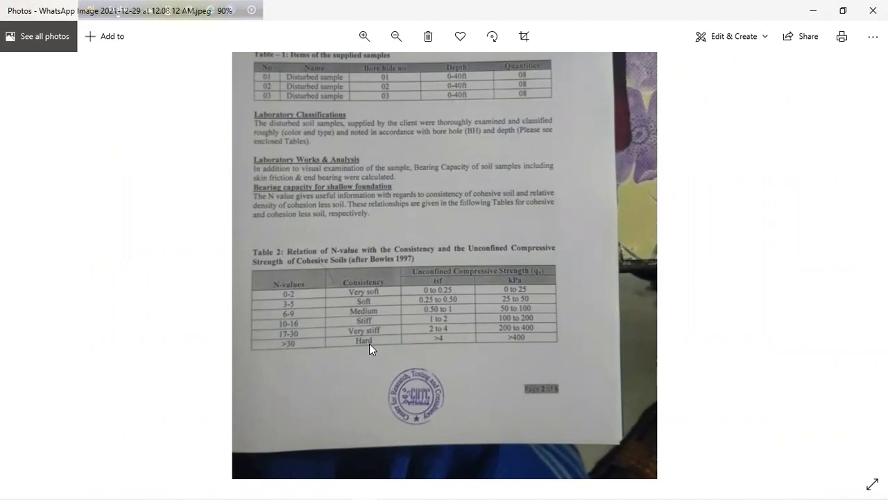
- Read the N-value consistency table in the soil report photo, then close Photos
scroll(378, 339, "down", 3)
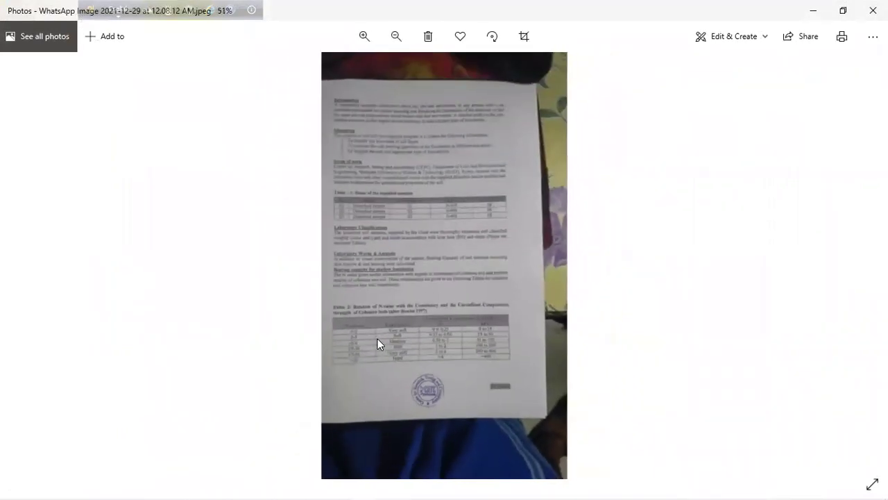
scroll(397, 352, "up", 1)
scroll(436, 340, "up", 2)
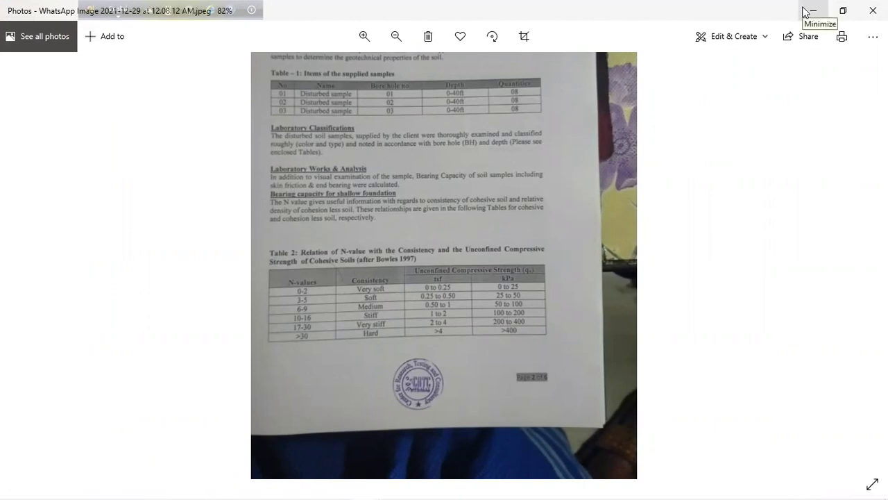
key("alt+F4")
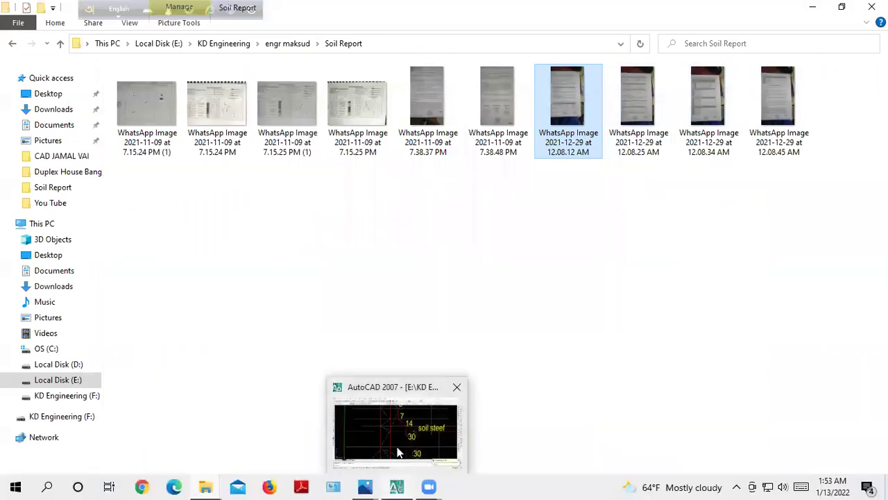
mouse_move(396, 486)
left_click(396, 454)
- Try grip-stretching the vertical guide line below the pile, cancelling each attempt
scroll(473, 241, "down", 2)
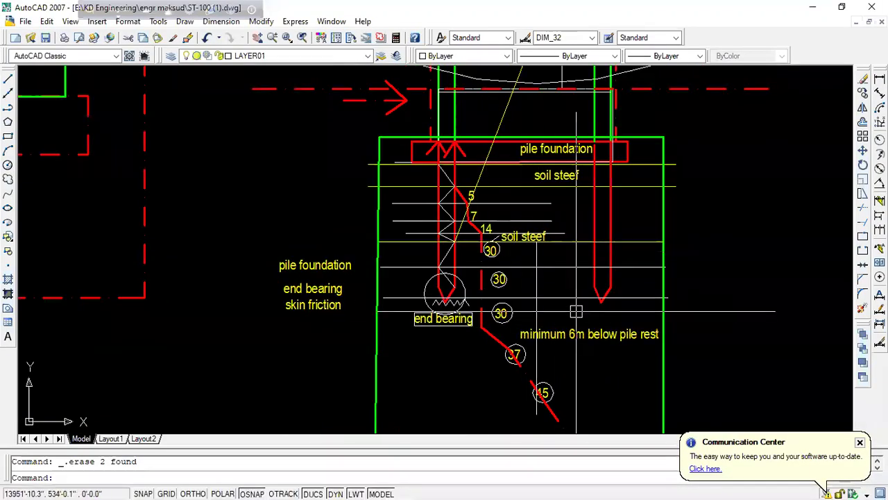
left_click(534, 288)
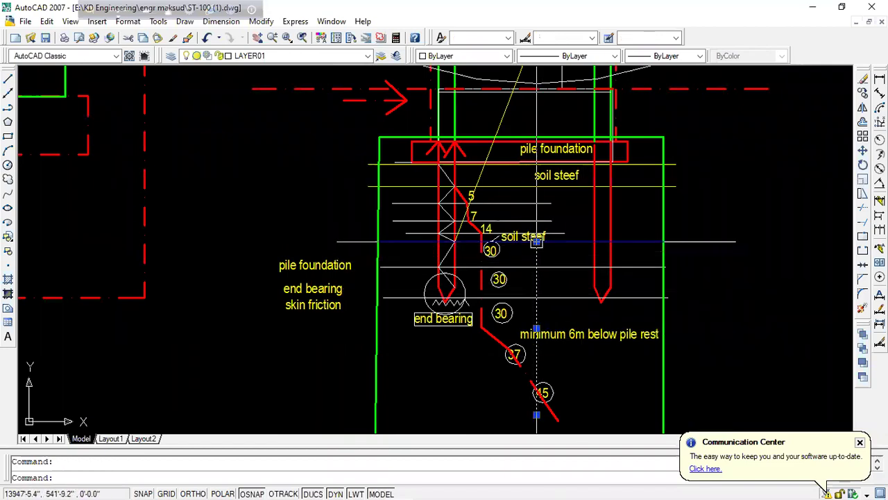
left_click(534, 242)
scroll(539, 321, "up", 2)
scroll(539, 320, "down", 1)
key("Escape")
key("Escape")
scroll(448, 203, "down", 2)
scroll(465, 263, "up", 1)
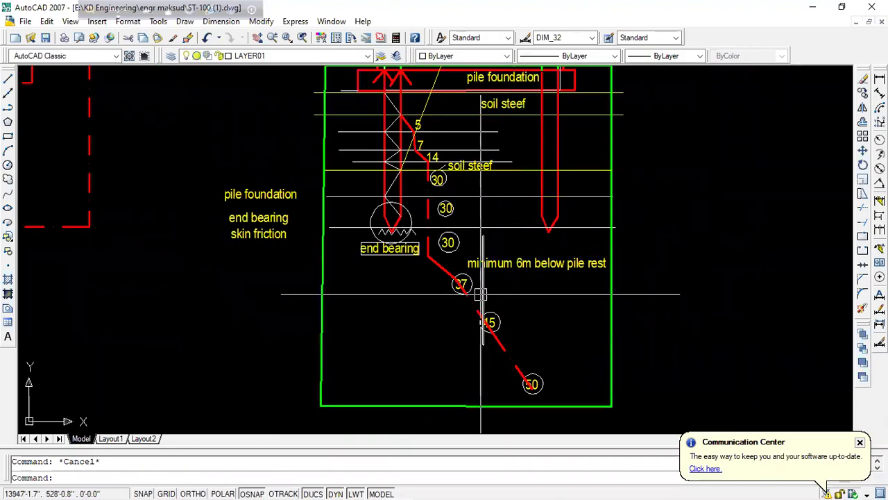
left_click(483, 344)
scroll(483, 340, "up", 1)
scroll(472, 333, "up", 1)
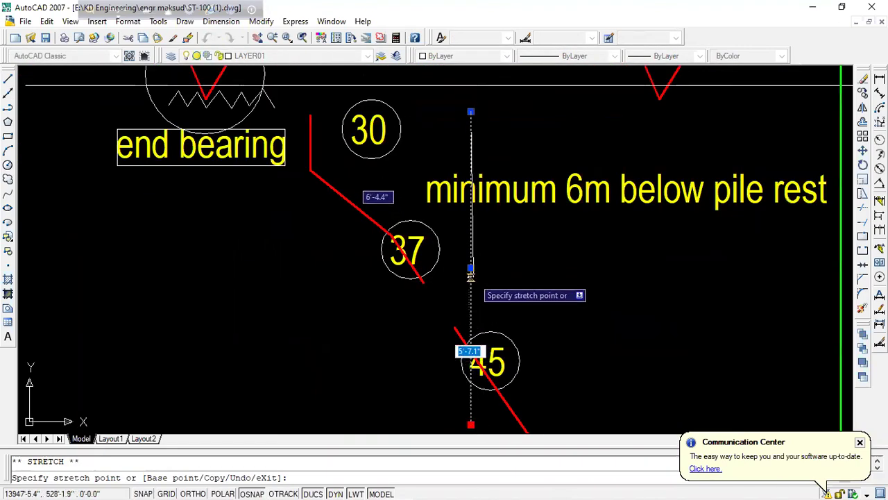
key("Escape")
- Start moving the vertical line beside the pile, then cancel the move
scroll(470, 269, "down", 2)
scroll(491, 209, "up", 1)
left_click(491, 210)
type("m")
key("Return")
left_click(491, 277)
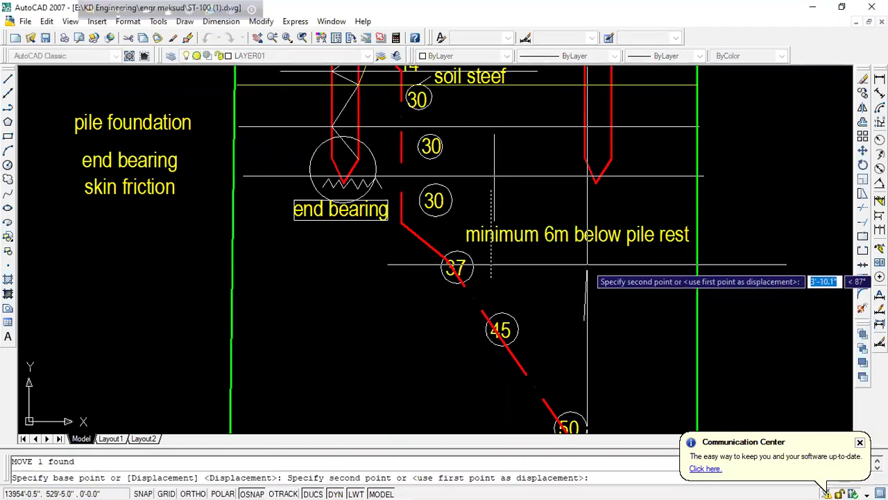
key("Escape")
- Draw two lines forming a V arrowhead above the 'minimum 6m below pile rest' note
type("l")
key("Return")
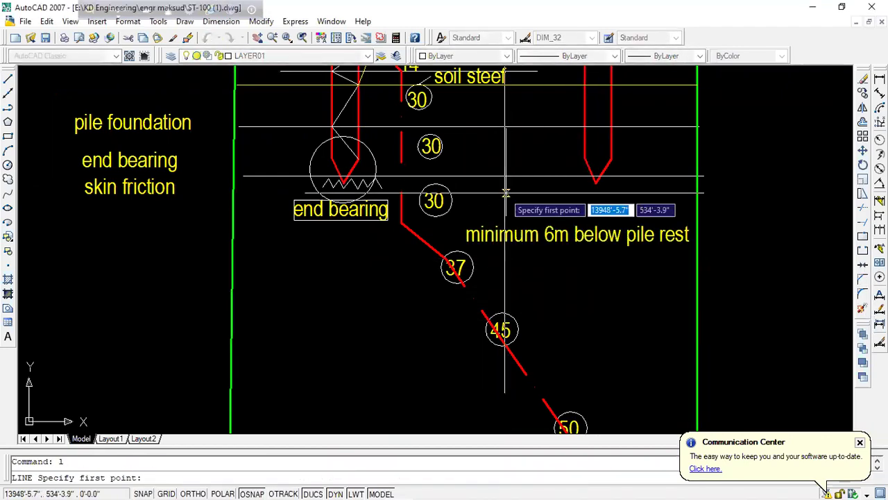
scroll(507, 201, "up", 2)
left_click(506, 233)
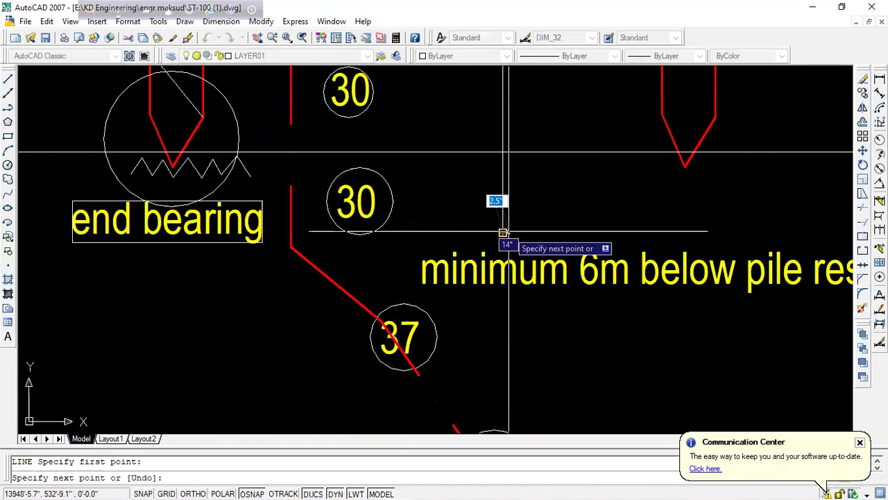
left_click(572, 152)
key("Escape")
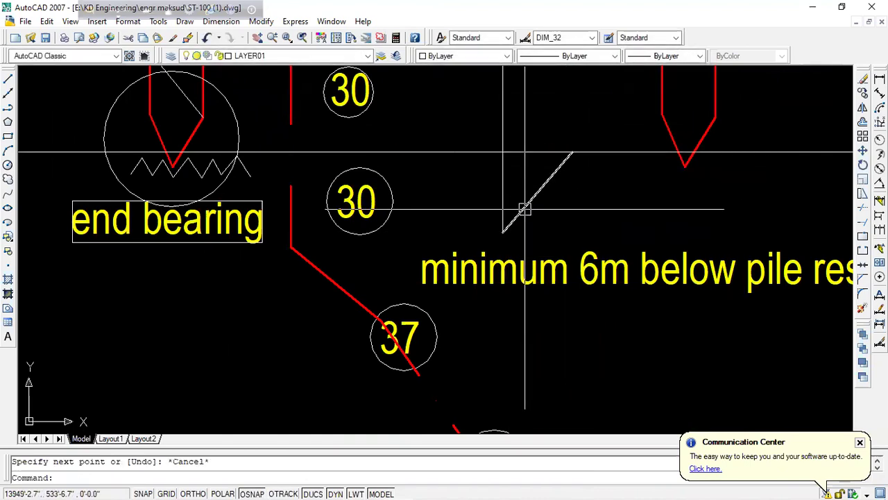
type("l")
key("Return")
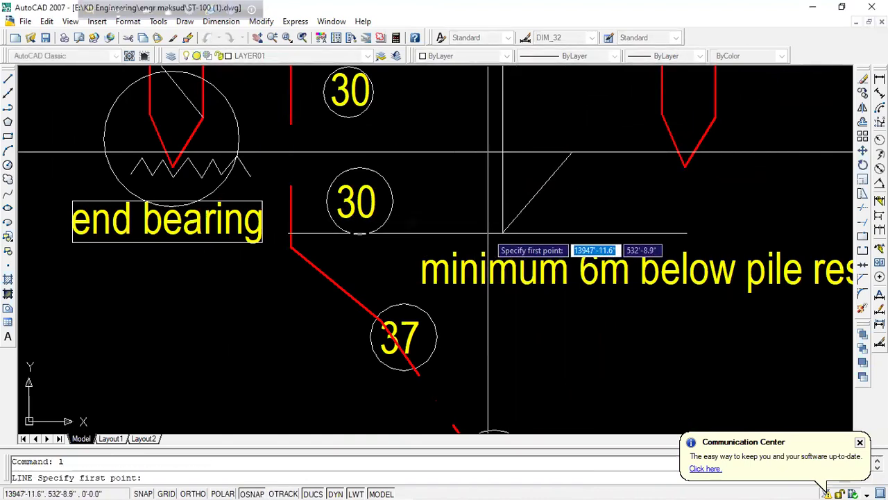
left_click(503, 232)
left_click(450, 165)
key("Escape")
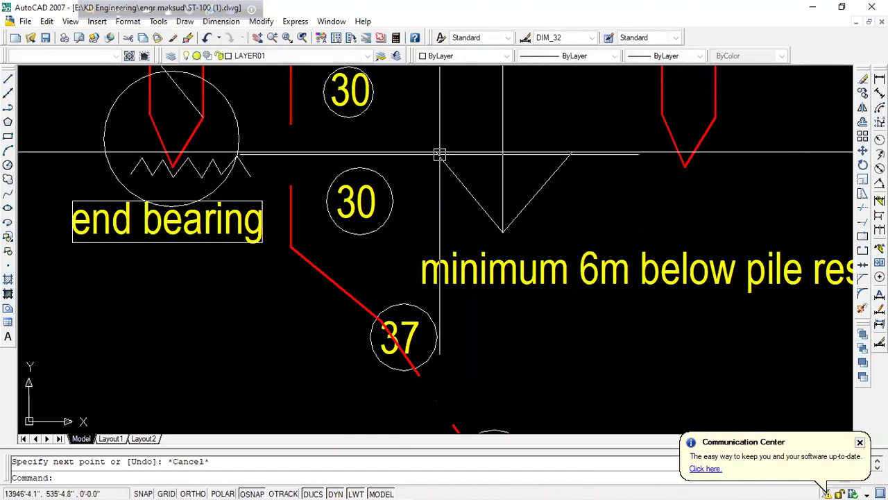
- Match the arrowhead lines to the red pile line's properties
scroll(436, 151, "down", 5)
scroll(447, 192, "up", 3)
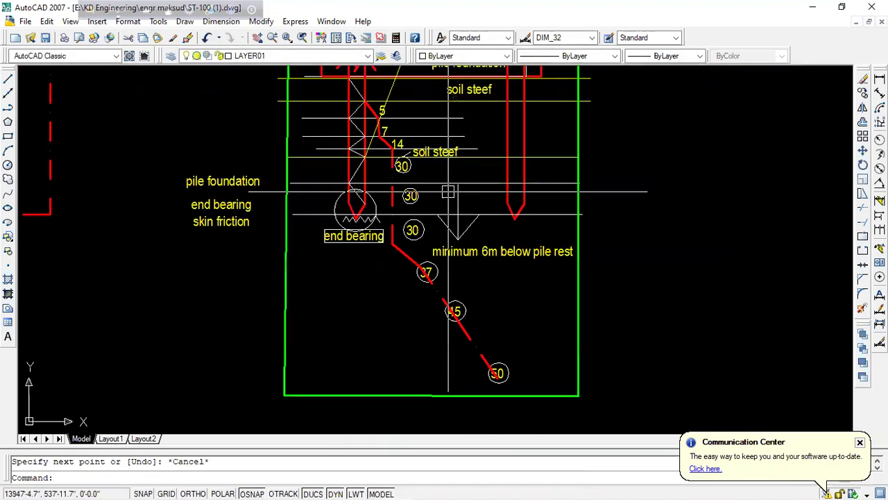
left_click(173, 38)
scroll(482, 199, "up", 2)
scroll(528, 194, "up", 2)
left_click(538, 193)
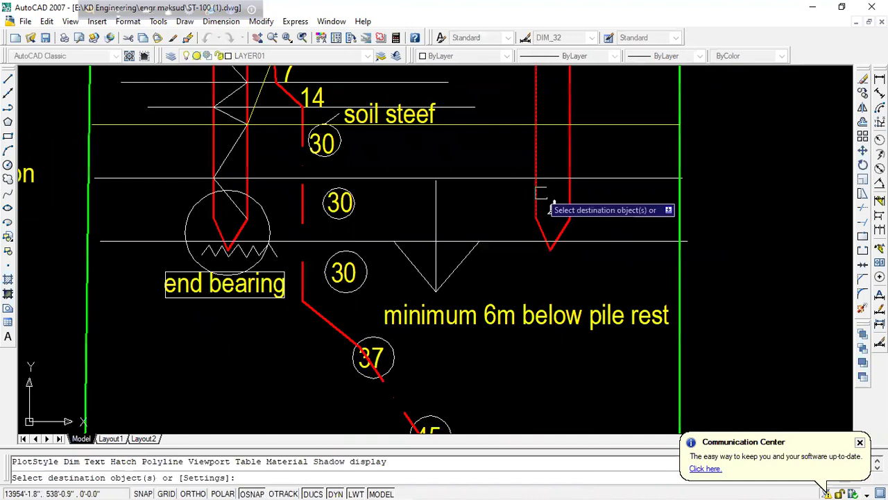
left_click(436, 214)
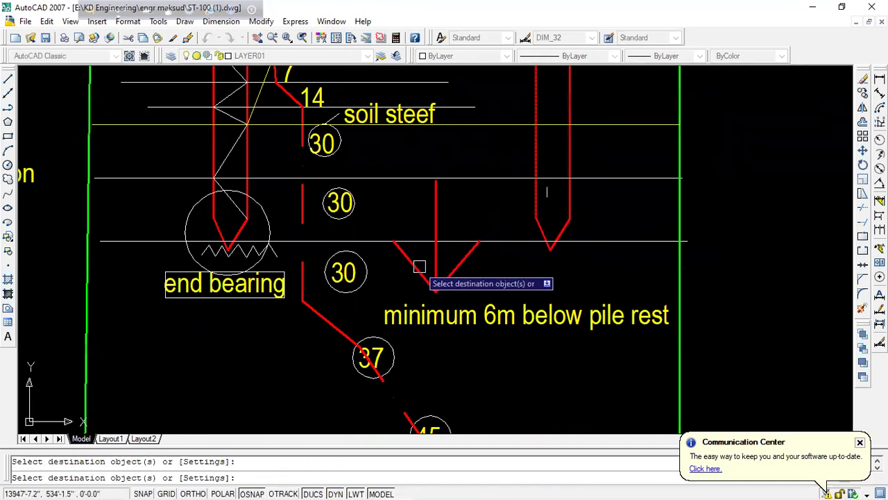
- End Match Properties, save the drawing, and zoom out to check the pile detail
key("Escape")
scroll(419, 267, "down", 3)
scroll(454, 264, "up", 3)
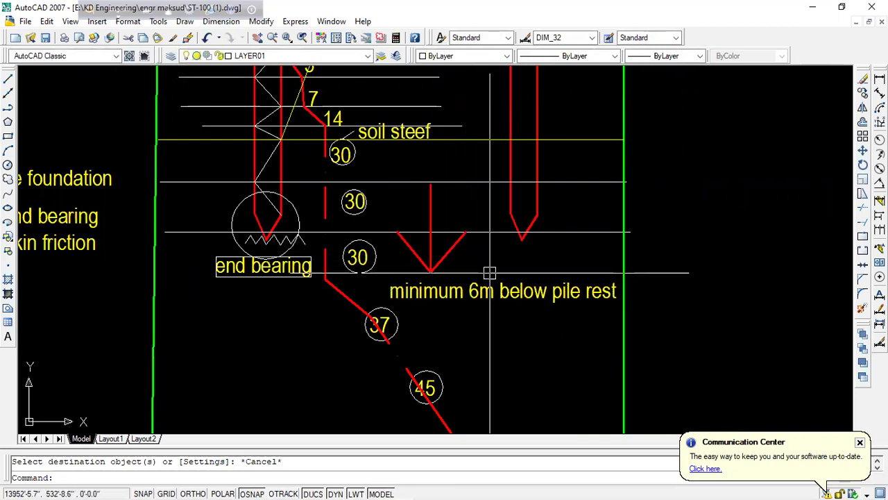
left_click(46, 38)
scroll(472, 240, "down", 3)
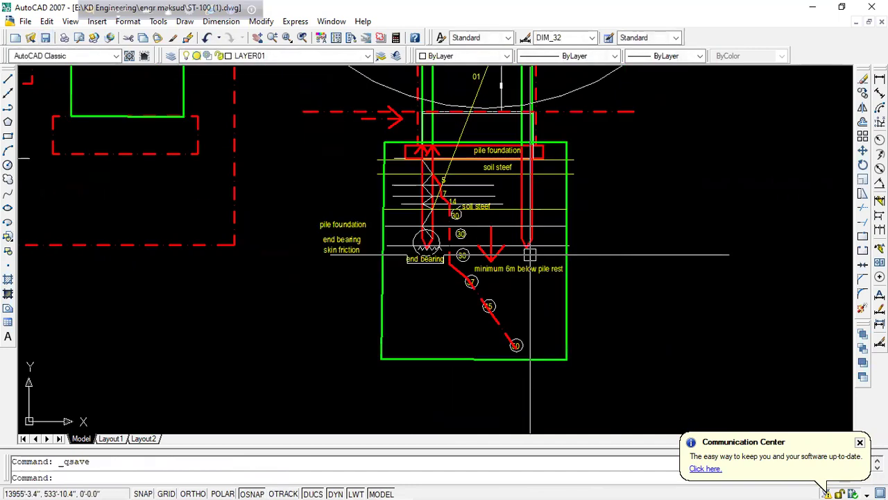
scroll(472, 240, "up", 3)
scroll(478, 250, "down", 3)
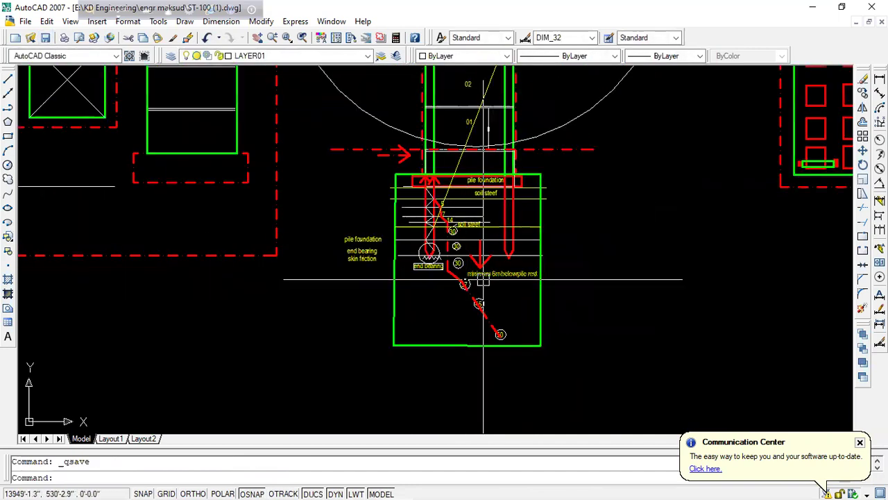
scroll(467, 254, "down", 3)
scroll(479, 277, "up", 3)
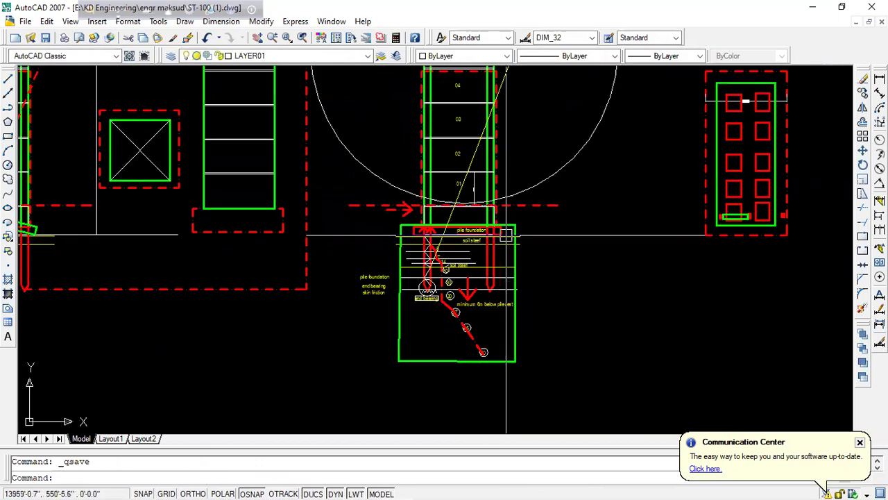
scroll(494, 303, "up", 2)
scroll(493, 312, "up", 1)
- Copy the right pile's lines, including its pointed bottom, to a spot right of the section
left_click(486, 266)
left_click(446, 316)
scroll(471, 346, "up", 2)
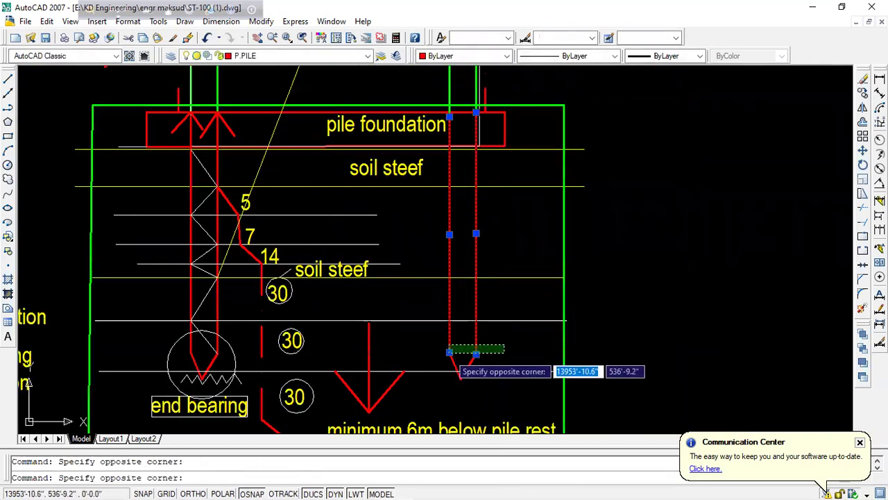
left_click(449, 352)
type("cp")
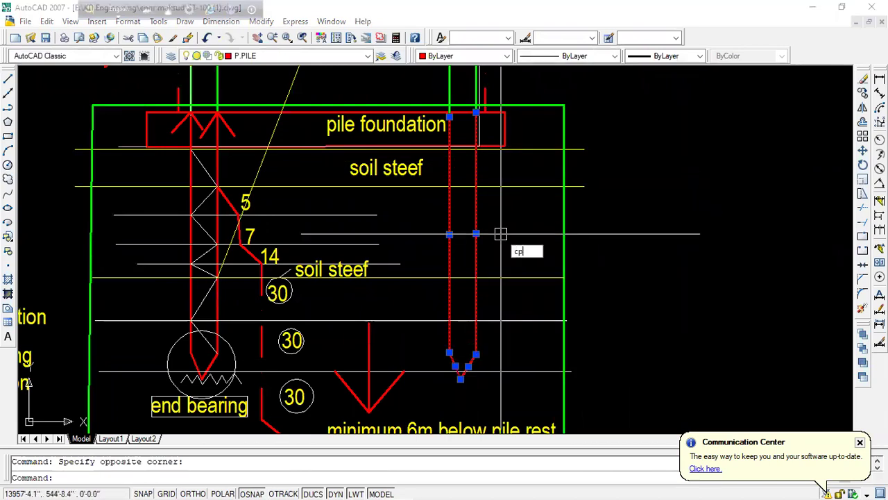
key("Return")
left_click(500, 234)
scroll(341, 261, "down", 2)
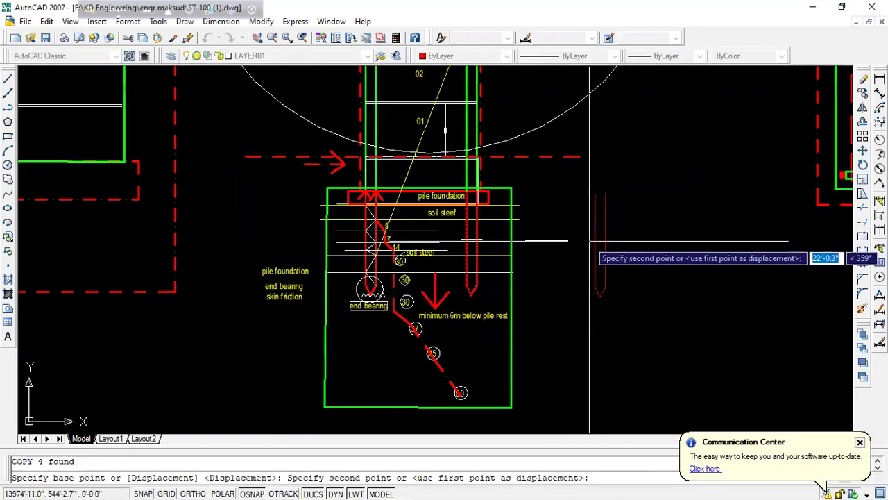
left_click(609, 224)
key("Escape")
- Draw a short horizontal line across the copied pile's top and extend it to the right
type("l")
key("Return")
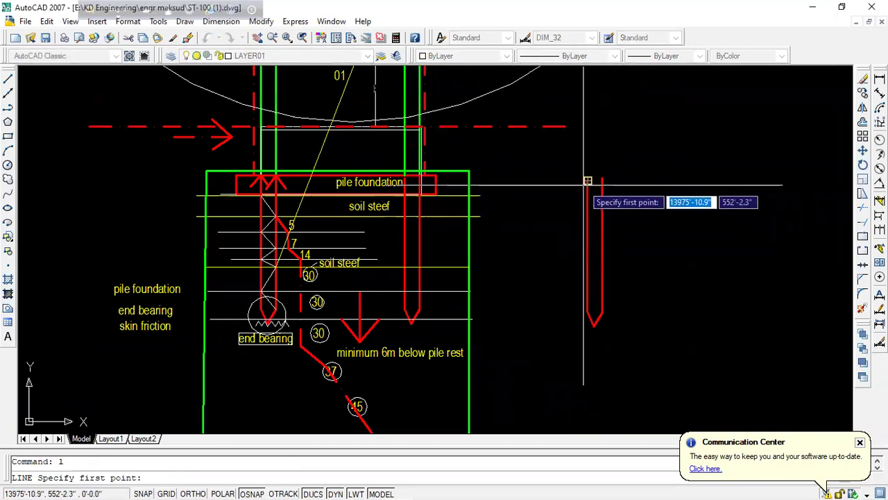
left_click(587, 180)
key("F8")
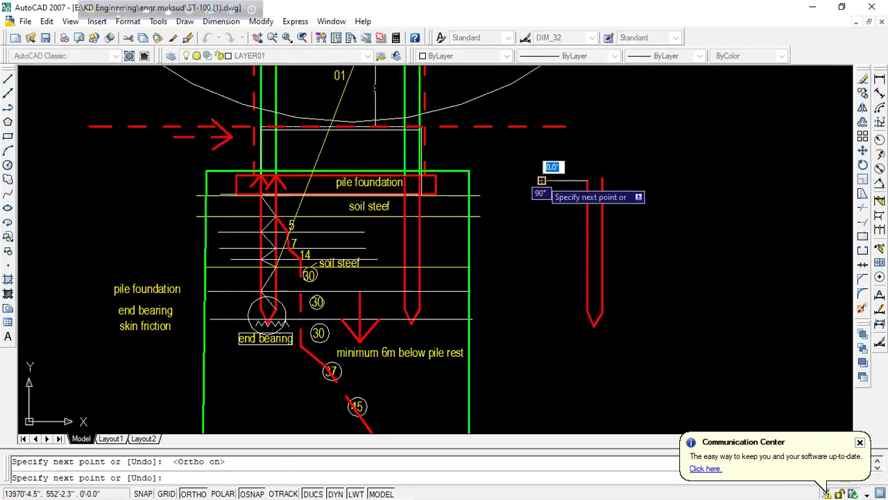
left_click(543, 179)
key("Escape")
scroll(573, 181, "up", 2)
left_click(573, 182)
left_click(584, 182)
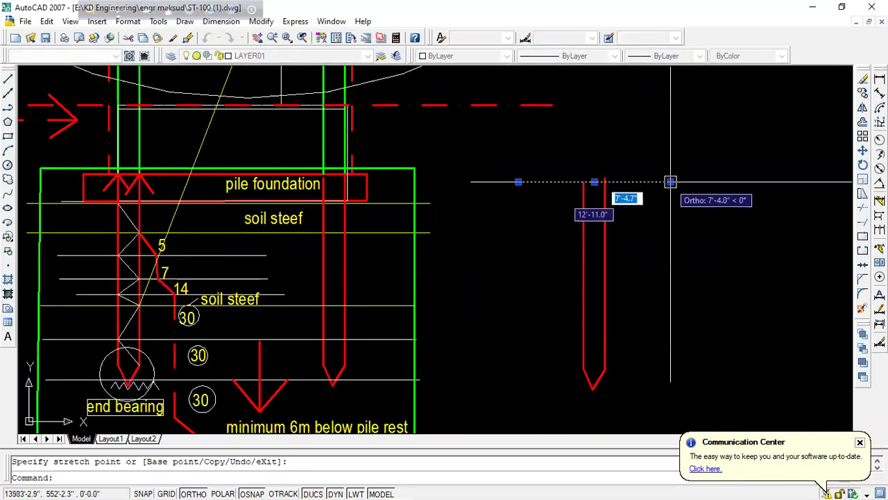
left_click(670, 182)
key("Escape")
- Draw a slanted line from near the pile bottom up to the top line's right end
type("l")
key("Return")
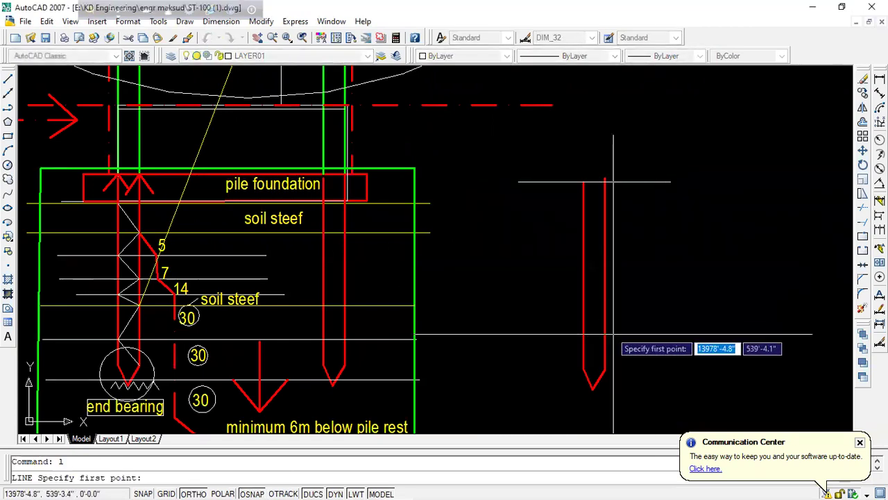
left_click(583, 368)
left_click(671, 182)
key("Escape")
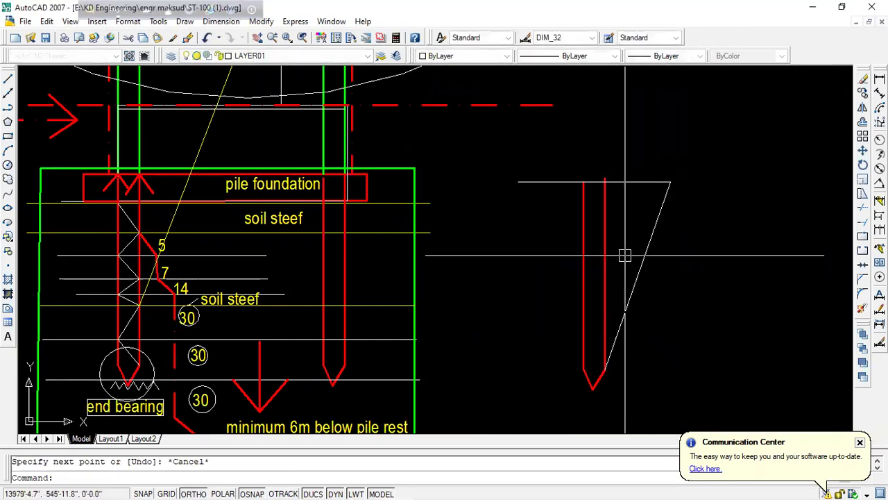
- Give the slanted line the yellow soil line's properties, then start and cancel a trim
left_click(175, 38)
left_click(386, 204)
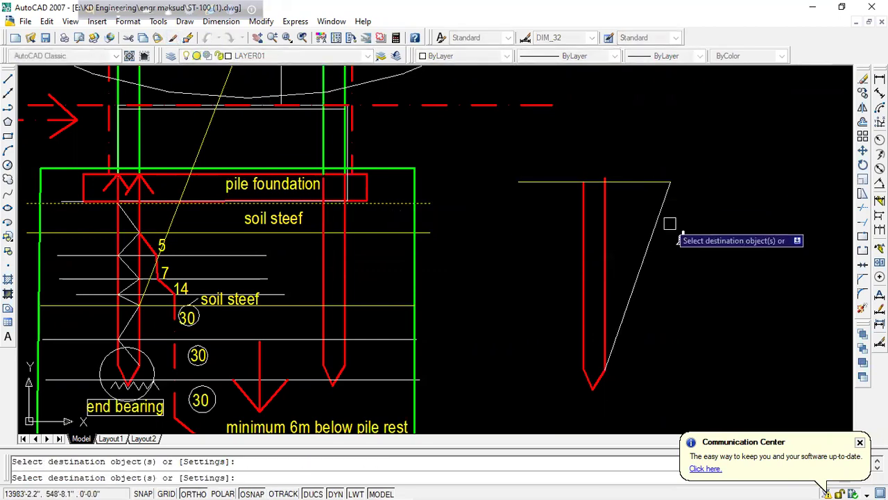
left_click(658, 218)
key("Escape")
scroll(615, 212, "up", 3)
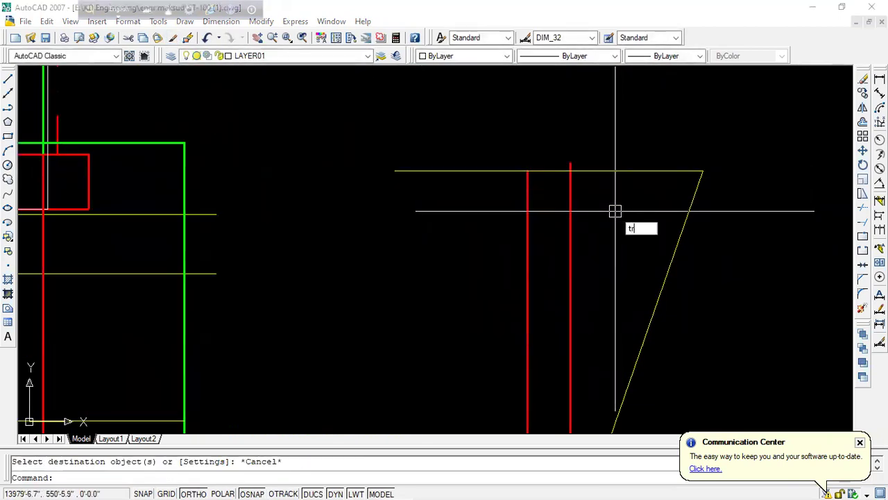
key("Return")
key("Return")
scroll(607, 161, "down", 5)
key("Escape")
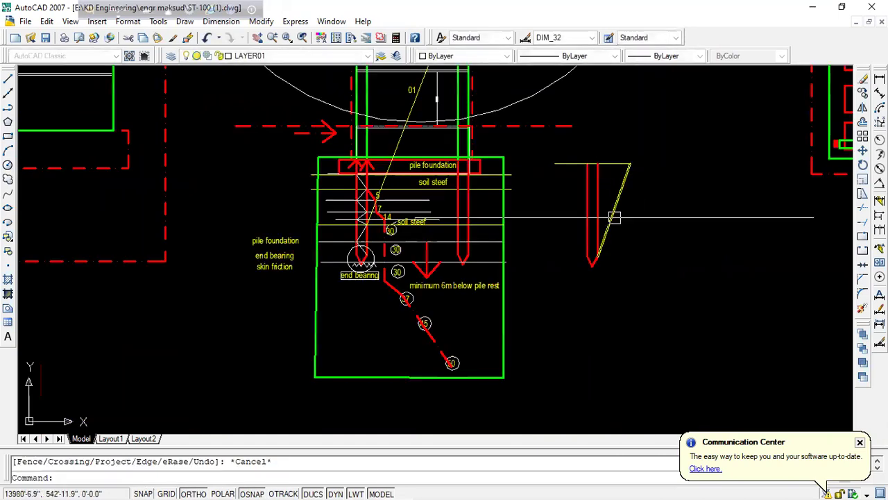
scroll(396, 236, "up", 4)
scroll(422, 232, "down", 3)
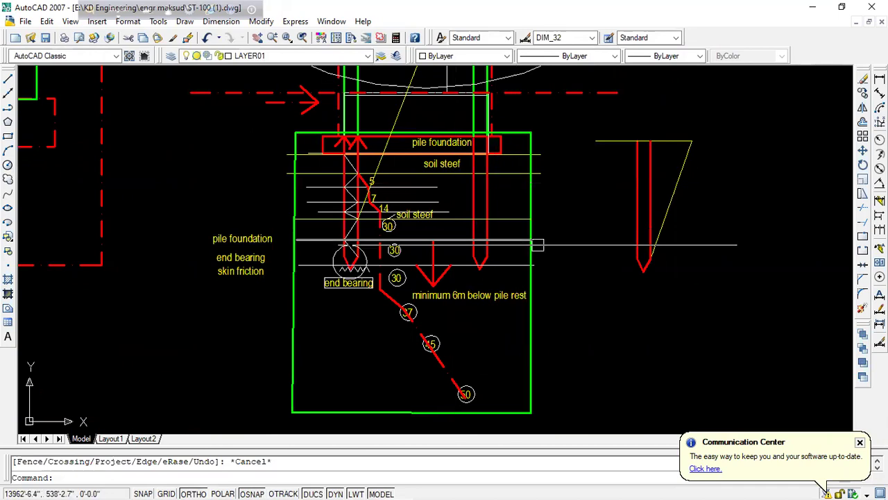
- Erase the dashed vertical line beside the pile
key("l")
key("Return")
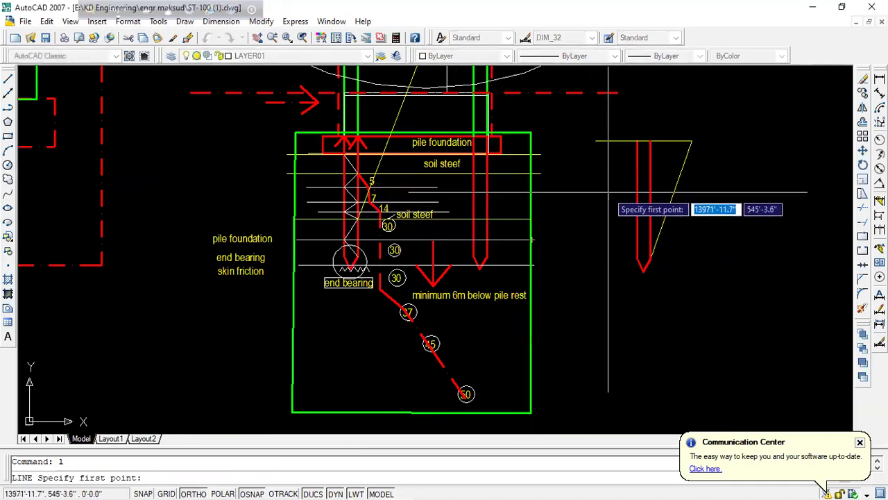
left_click(677, 186)
key("Escape")
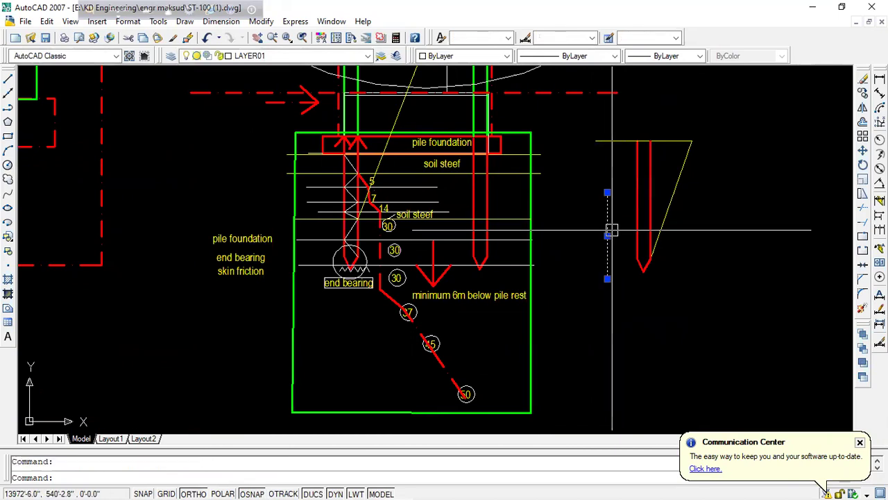
key("Delete")
- Draw a rectangular box around the pile tip
key("Return")
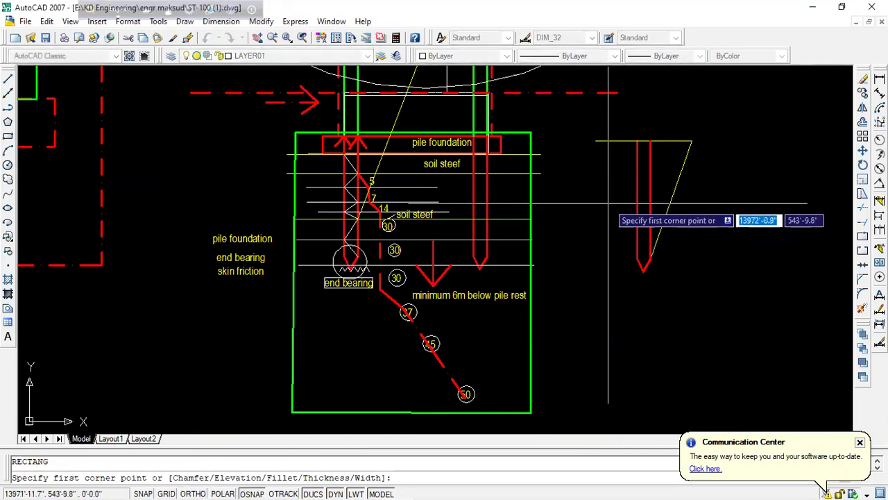
left_click(605, 197)
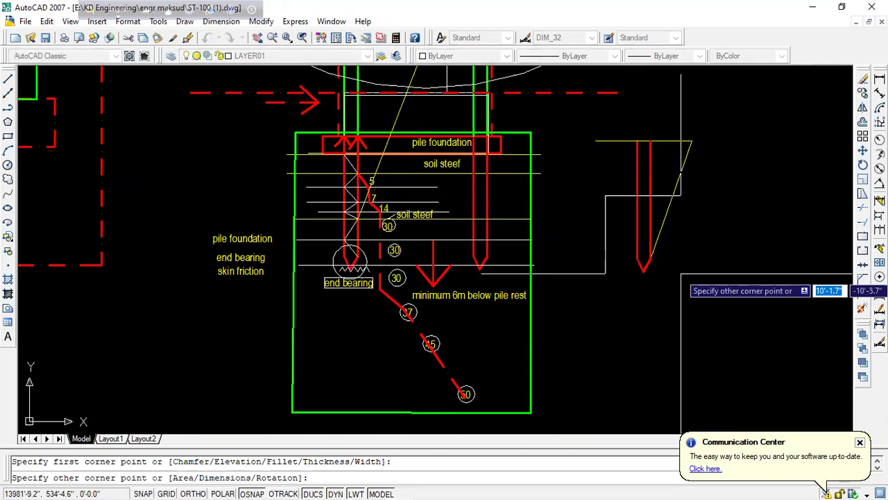
left_click(680, 272)
scroll(666, 264, "down", 3)
scroll(654, 257, "up", 4)
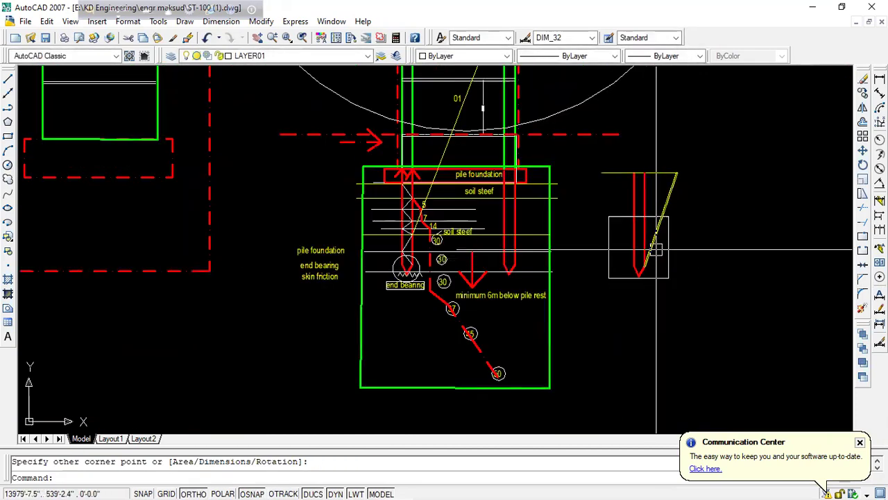
scroll(649, 248, "up", 3)
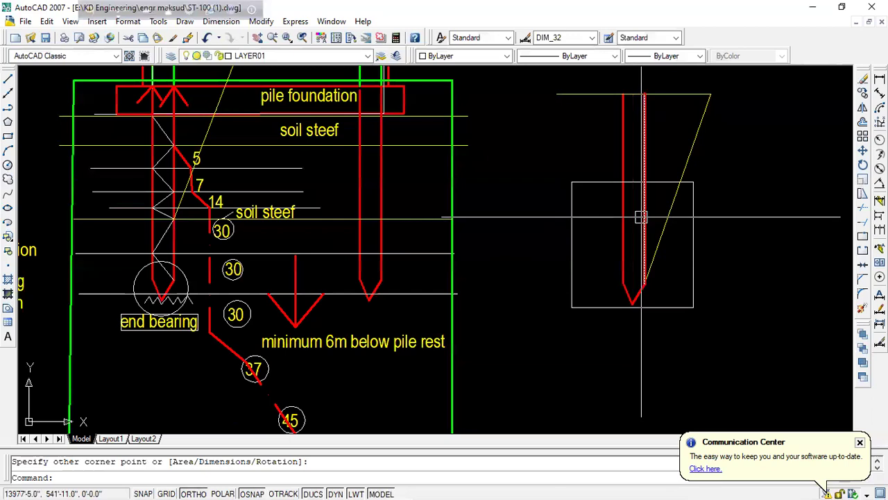
scroll(641, 217, "down", 2)
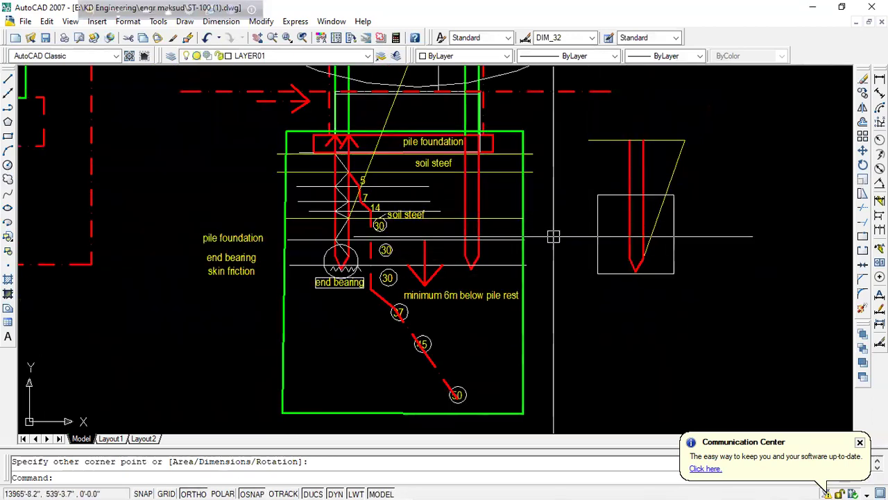
- Draw a tall rectangle in the space above the pile
middle_click_drag(639, 194, 610, 314)
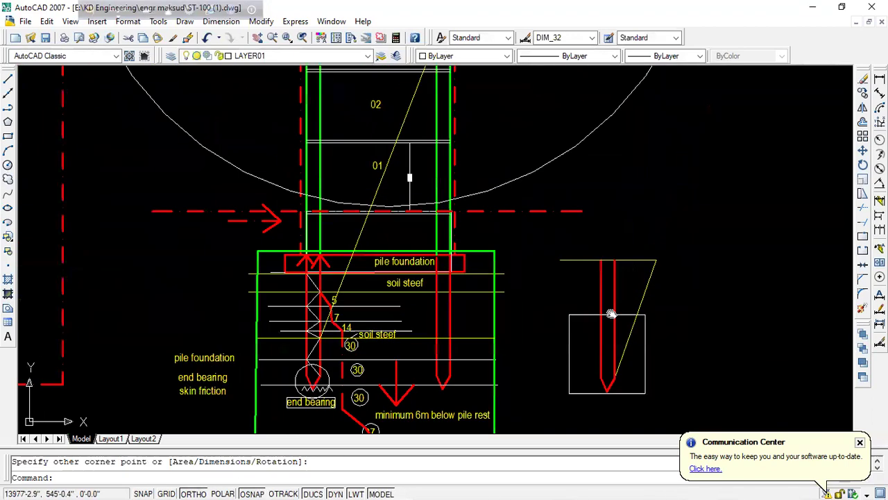
key("Return")
left_click(577, 261)
left_click(646, 153)
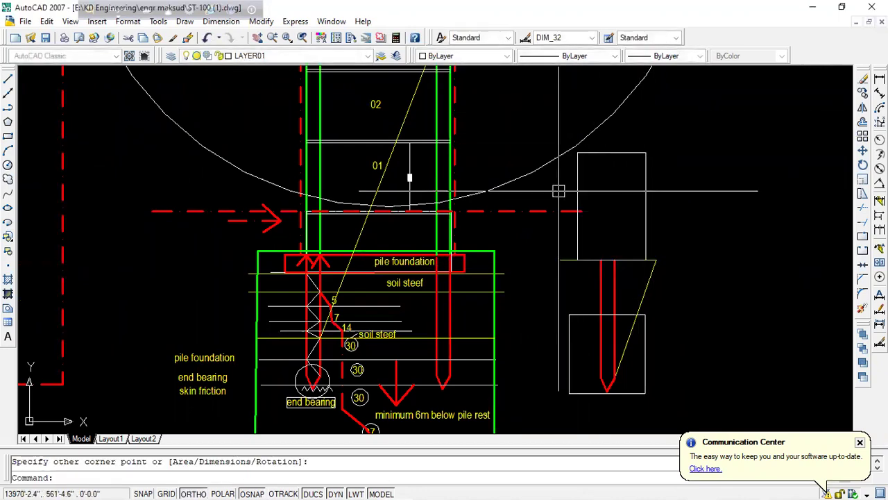
scroll(558, 191, "down", 1)
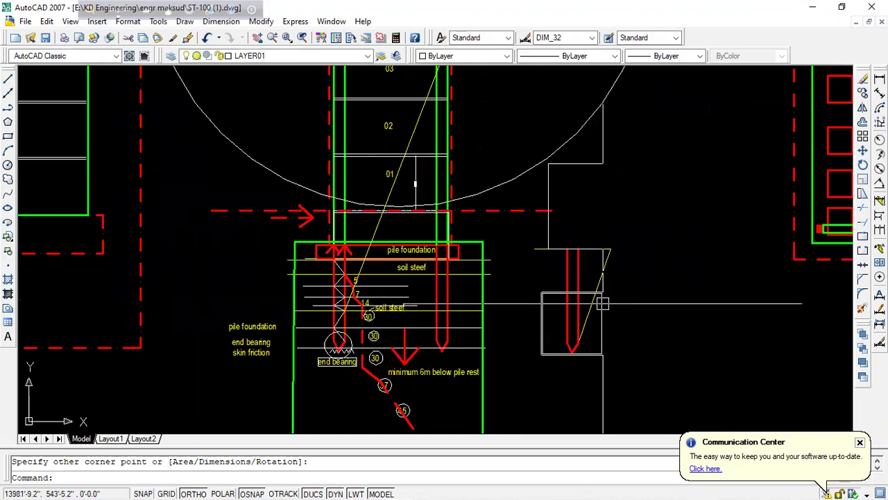
- Draw a short horizontal line from the tall rectangle's top-right corner
type("l")
key("Return")
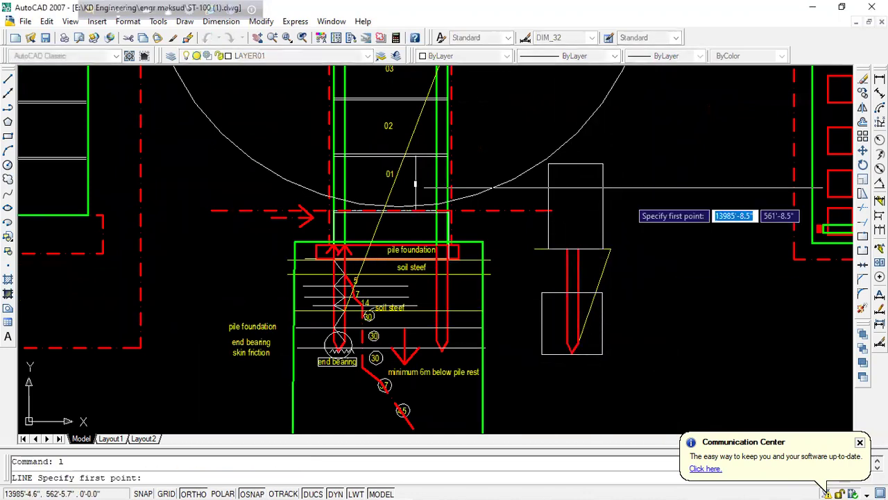
left_click(603, 163)
left_click(645, 163)
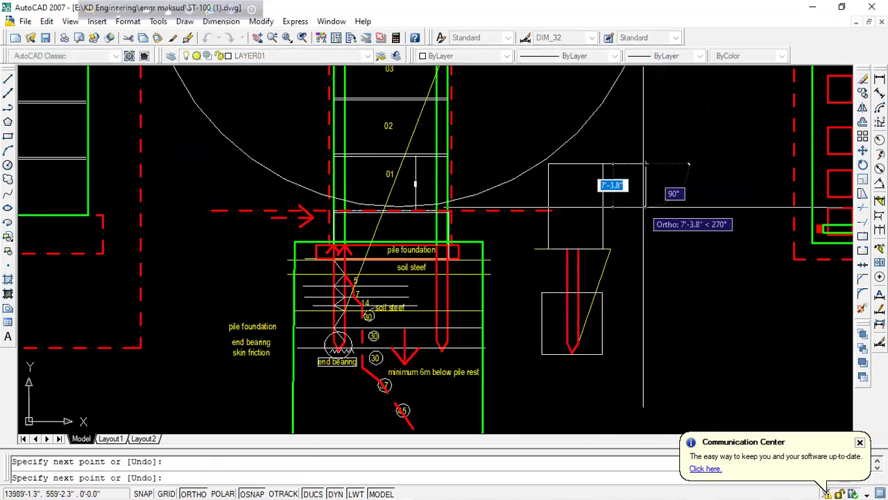
key("Return")
key("Return")
left_click(602, 354)
key("Escape")
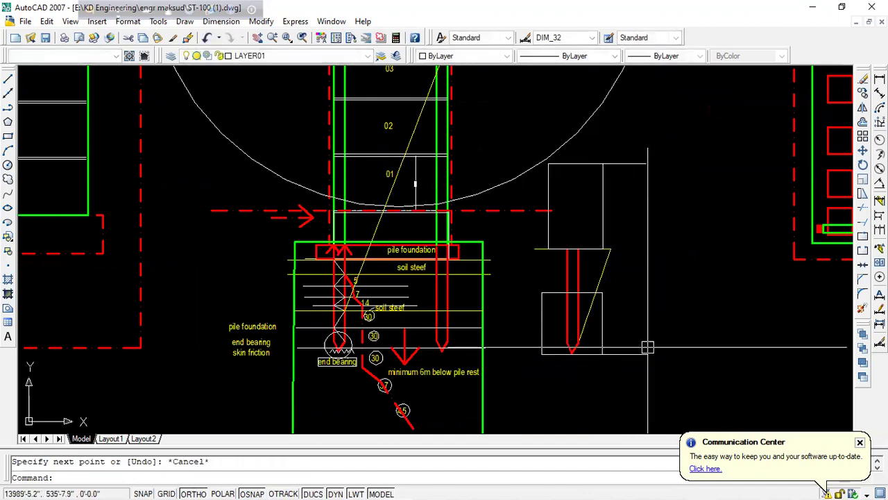
- Draw a vertical line right of the detail, from the top down to near the pile bottom
type("l")
key("Return")
left_click(625, 163)
left_click(625, 353)
key("Escape")
scroll(647, 277, "up", 2)
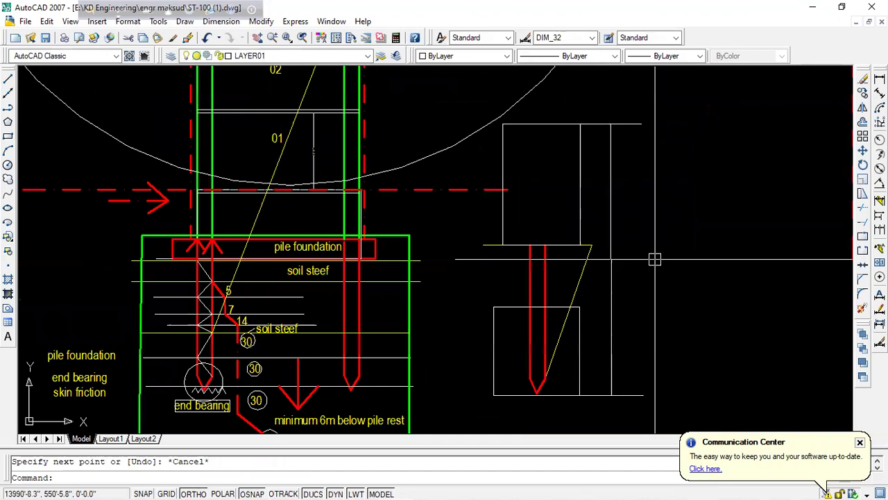
type("l")
key("Return")
left_click(603, 340)
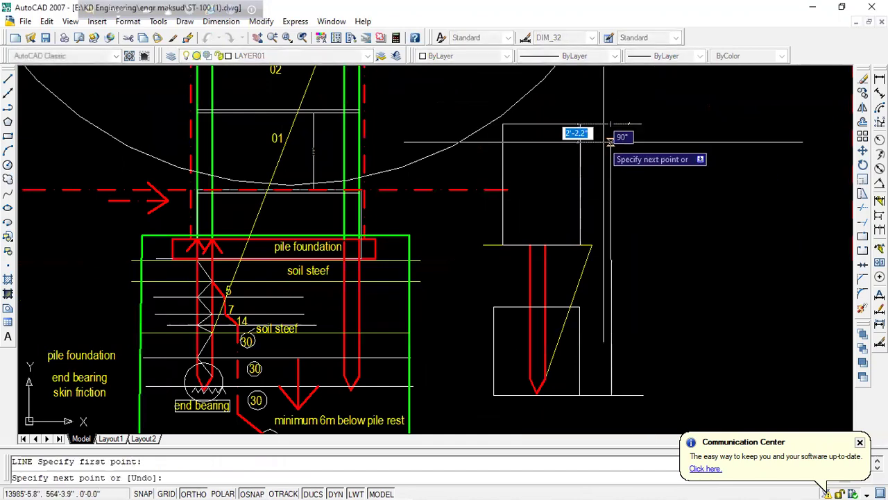
key("Escape")
- Add arrowhead strokes at the ends of the vertical line
key("Return")
left_click(610, 125)
key("Escape")
scroll(604, 326, "up", 1)
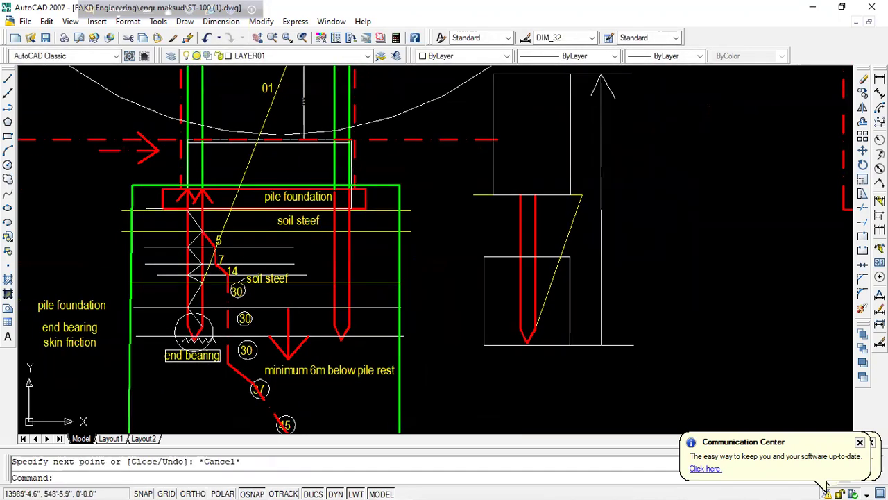
key("Return")
scroll(601, 326, "up", 1)
left_click(601, 352)
key("Escape")
key("Return")
left_click(601, 351)
key("Escape")
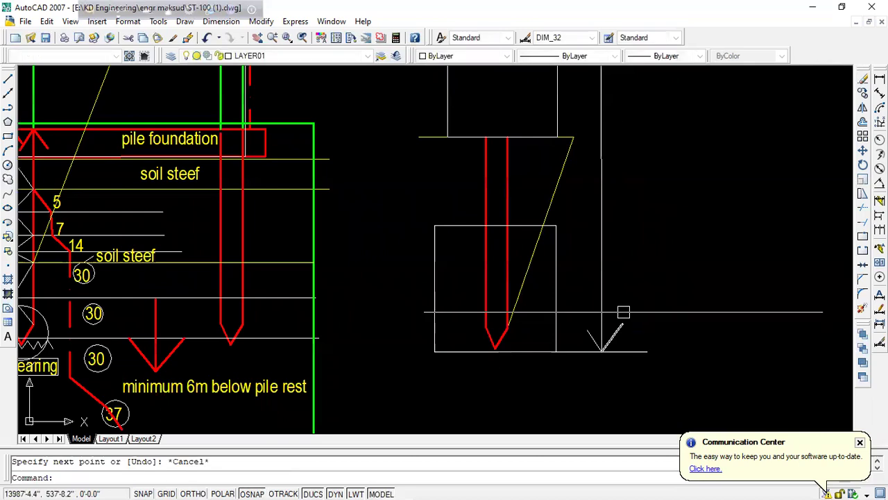
scroll(597, 306, "down", 1)
scroll(502, 192, "up", 1)
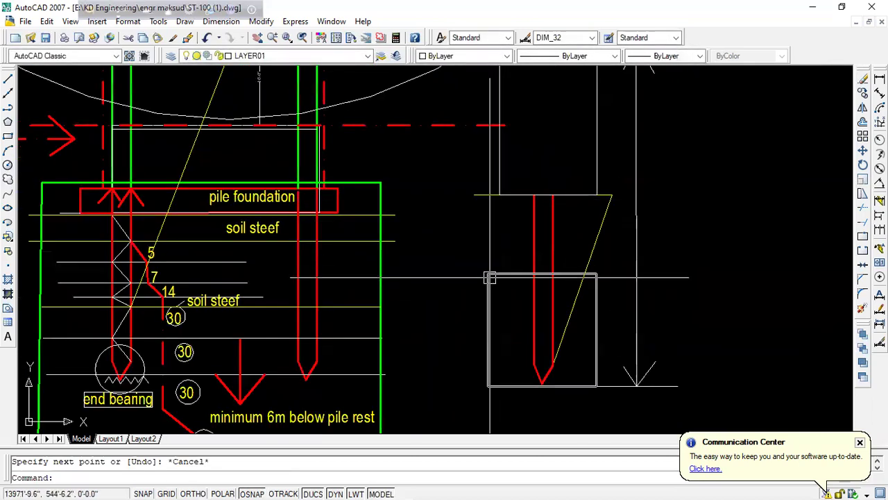
- Draw a flat rectangular pile cap across the pile top with RECTANG
type("rec")
key("Return")
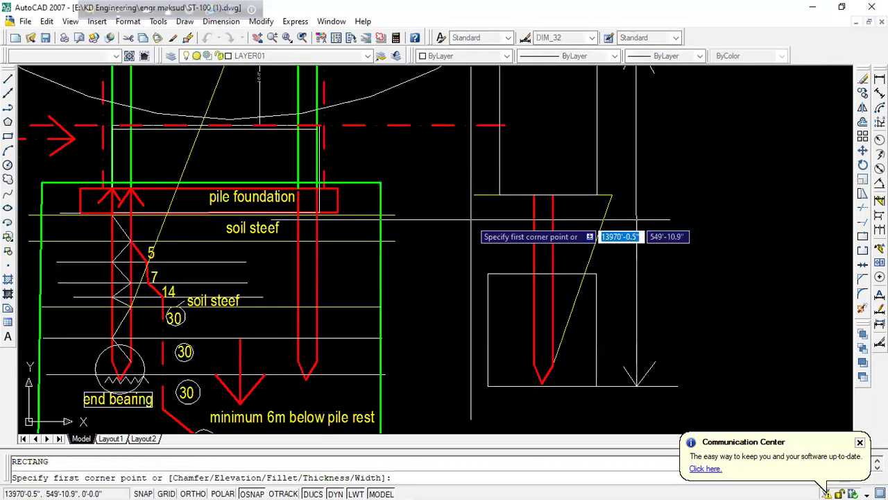
left_click(473, 196)
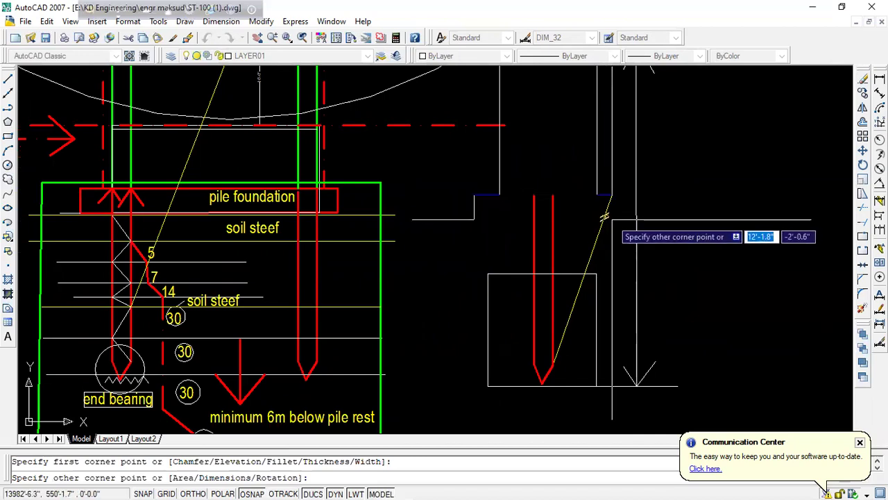
left_click(611, 218)
scroll(670, 256, "down", 1)
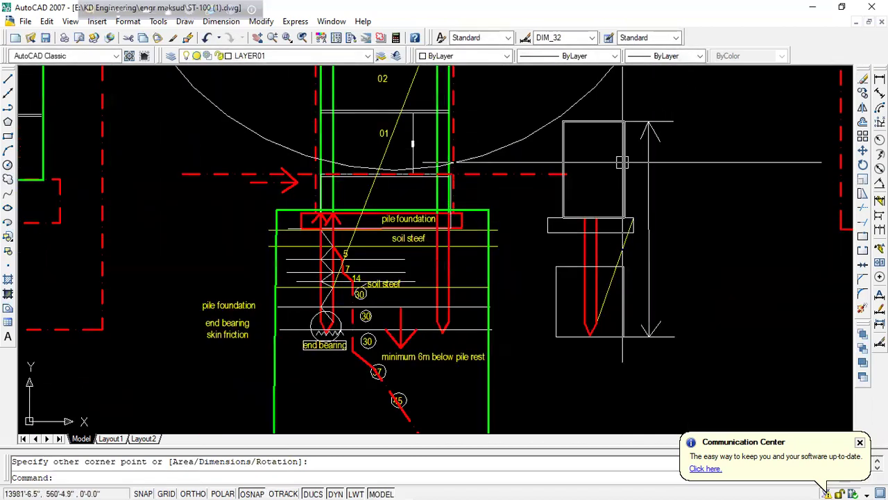
left_click(331, 104)
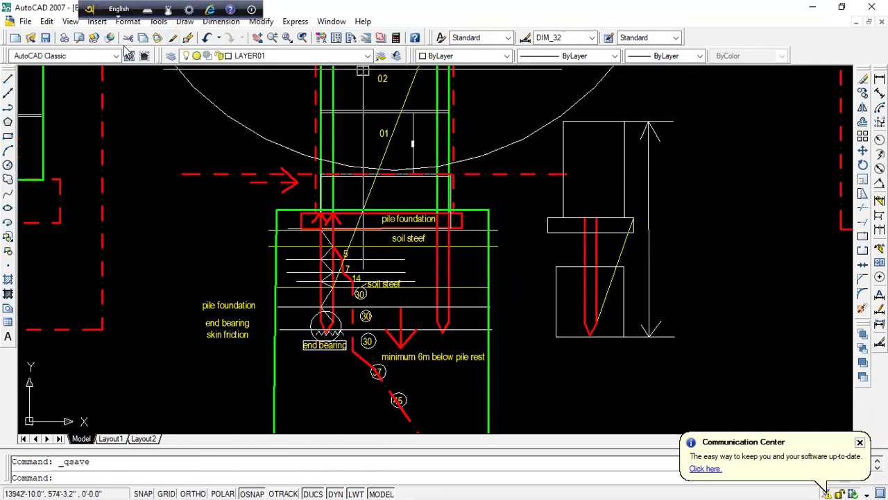
- Start Match Properties with the green section frame as the source for the detail rectangles
left_click(187, 38)
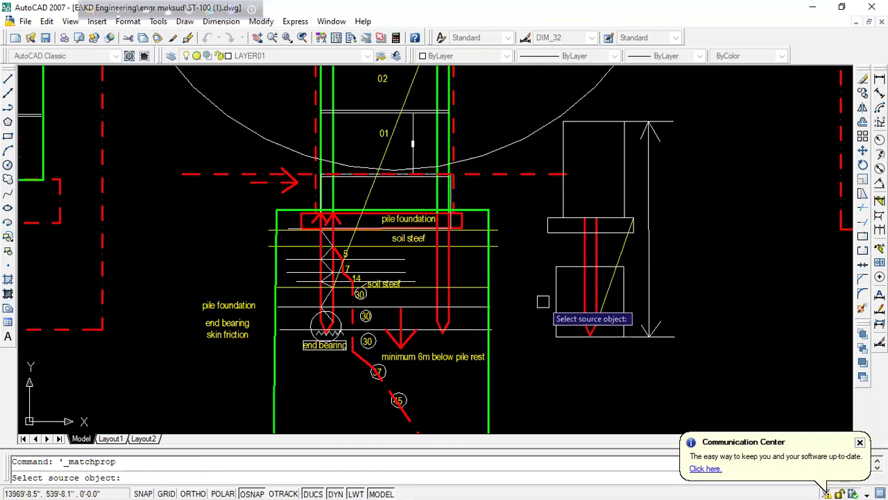
left_click(490, 271)
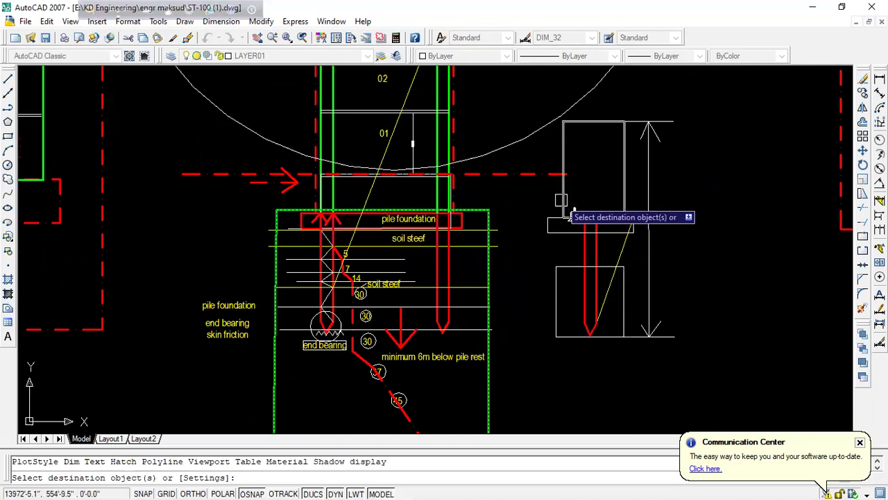
scroll(585, 246, "up", 2)
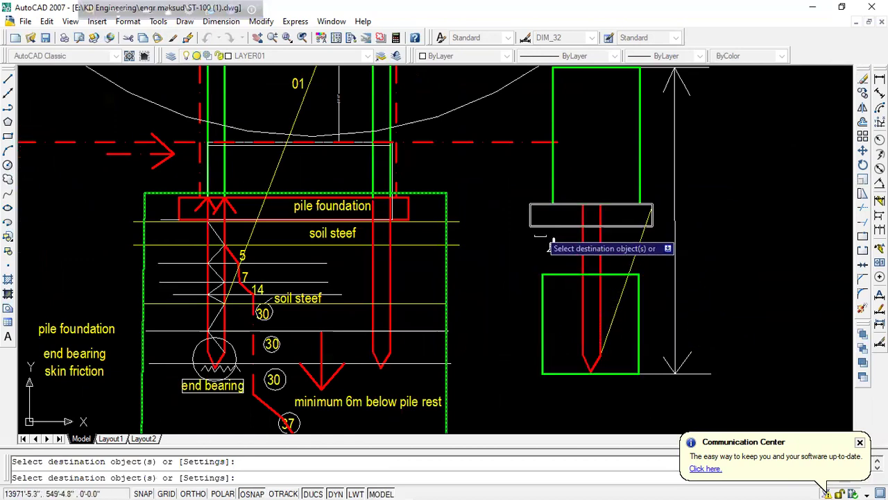
- Copy the 'end bearing' label to just below the framed pile detail
key("Escape")
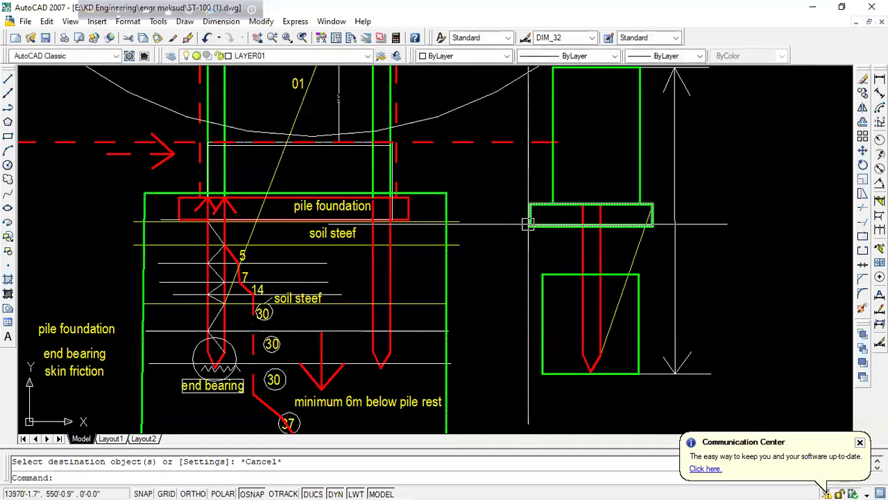
middle_click_drag(429, 358, 429, 290)
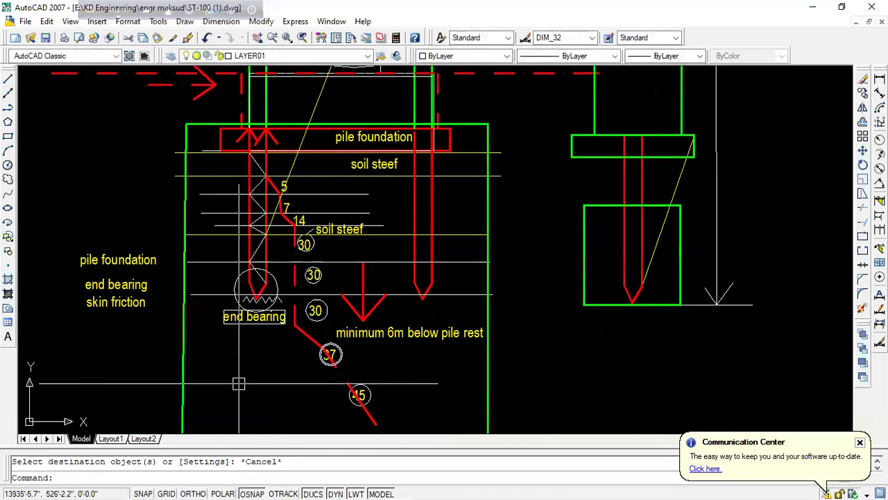
scroll(430, 290, "up", 2)
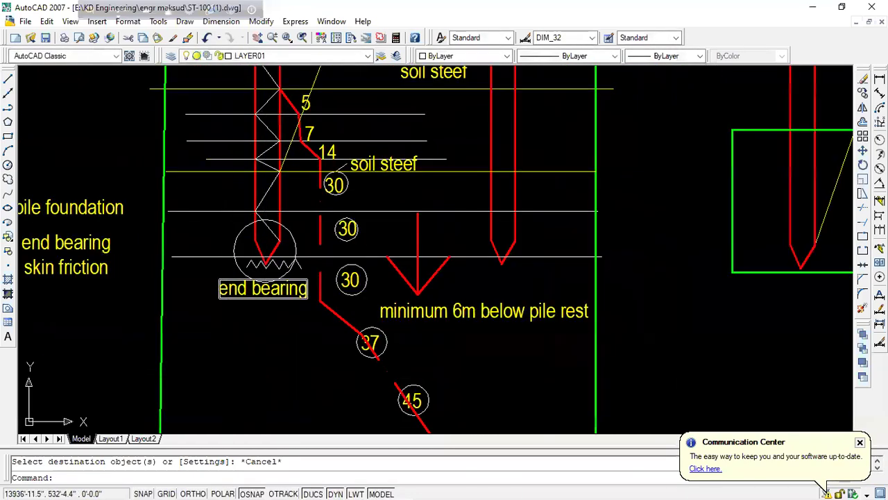
type("co")
key("Return")
left_click(264, 313)
middle_click_drag(728, 278, 305, 399)
middle_click_drag(380, 416, 414, 343)
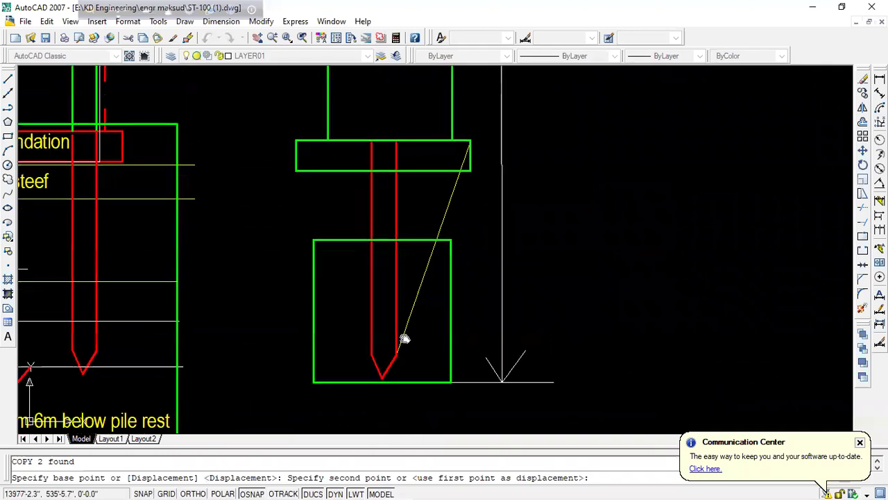
left_click(411, 344)
key("Escape")
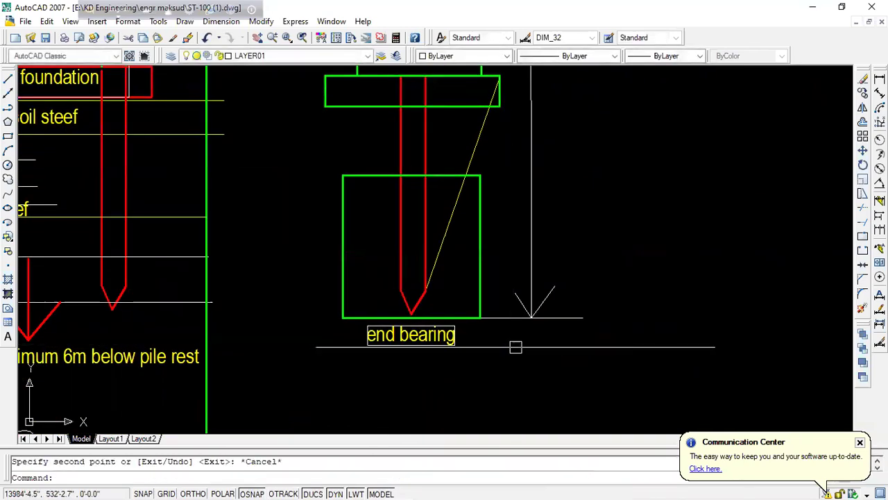
- Copy the 'soil steef' label to beside the detail's pile
middle_click_drag(476, 296, 712, 271)
middle_click_drag(307, 214, 351, 254)
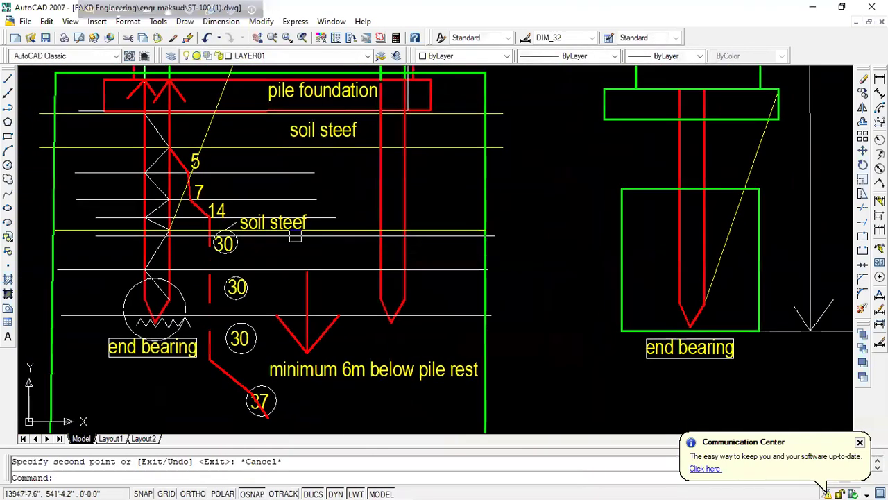
scroll(274, 215, "up", 2)
type("co")
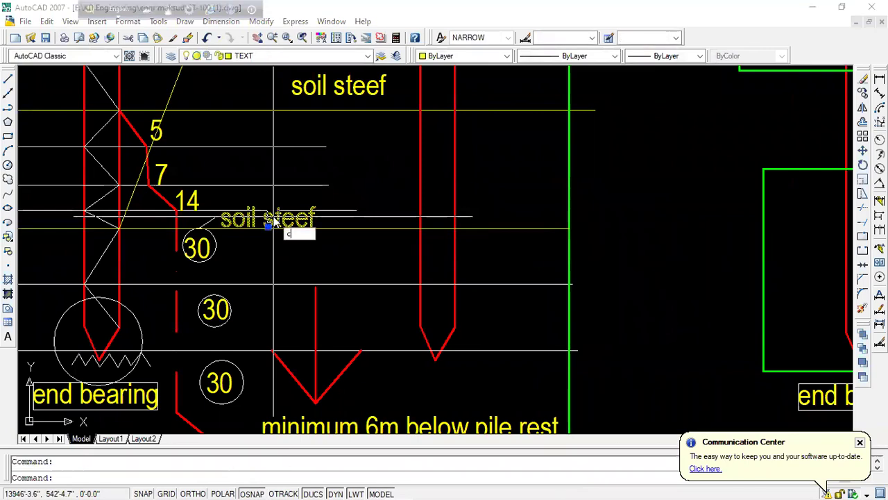
key("Return")
left_click(268, 209)
middle_click_drag(418, 322, 157, 333)
scroll(585, 186, "up", 2)
middle_click_drag(612, 163, 629, 138)
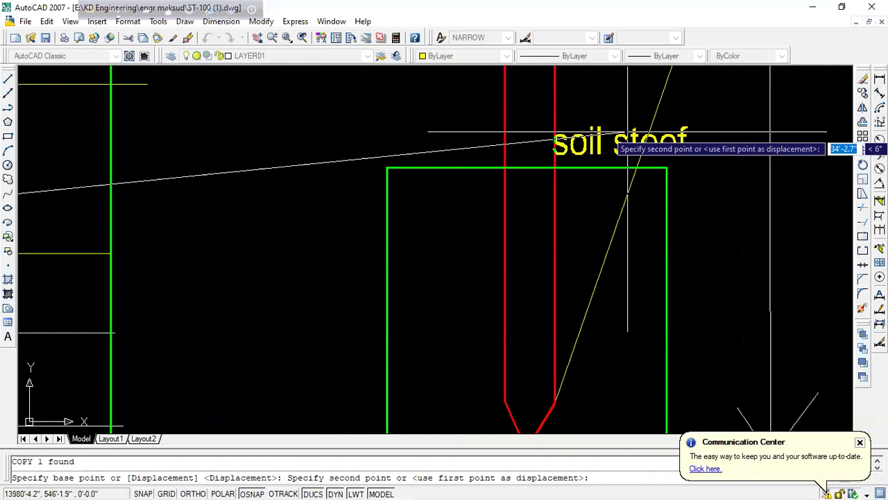
left_click(627, 132)
key("Escape")
scroll(688, 290, "down", 3)
- Copy the 'minimum 6m below pile rest' label into the lower detail box
type("l")
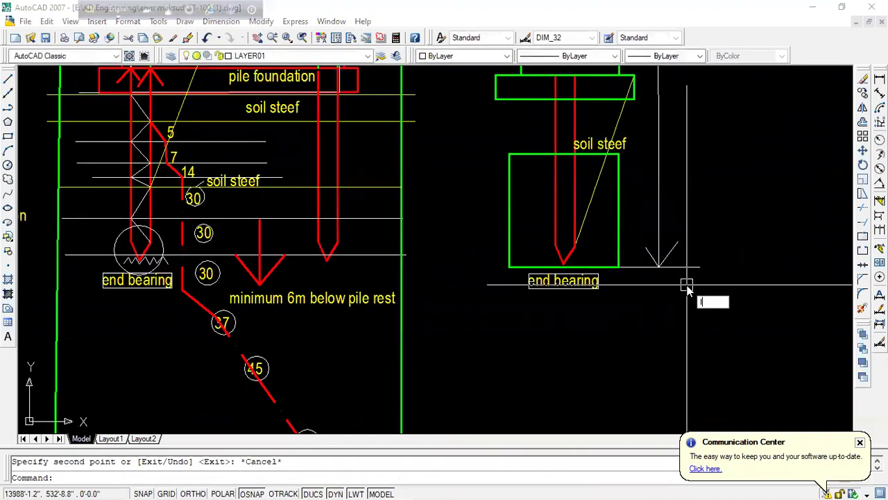
key("Return")
key("Escape")
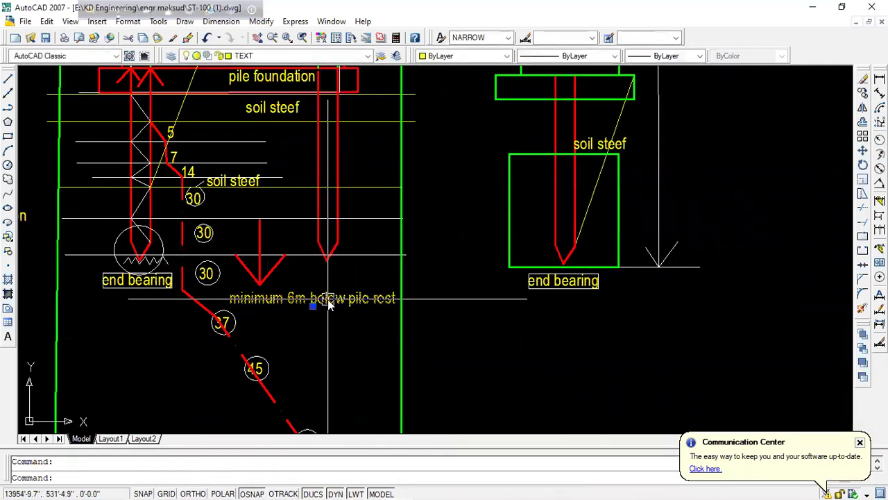
type("cp")
key("Return")
left_click(313, 306)
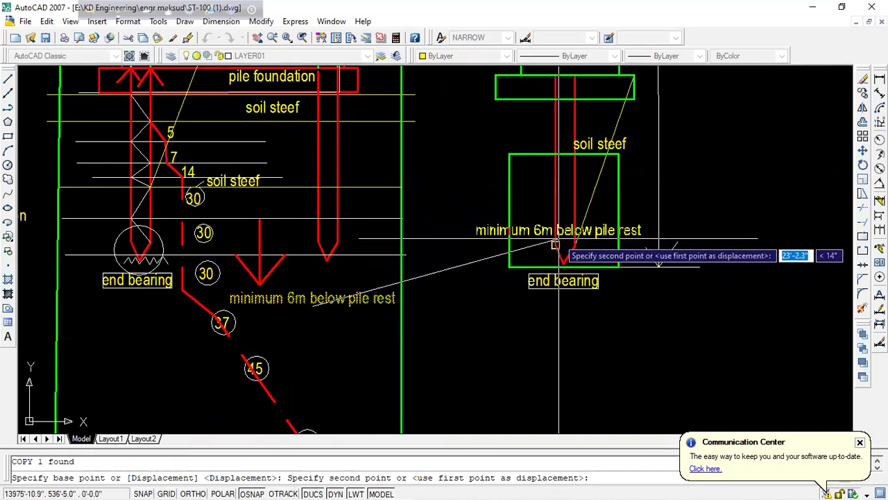
left_click(564, 239)
key("Escape")
scroll(416, 243, "down", 4)
scroll(410, 243, "up", 3)
scroll(408, 243, "up", 2)
scroll(340, 200, "up", 2)
left_click(340, 200)
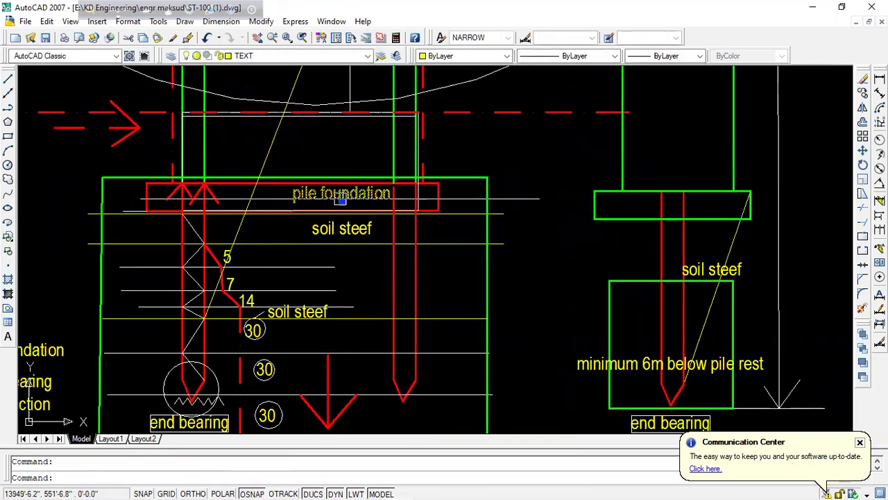
type("cp")
- Copy the 'pile foundation' label to just above the detail's cap
key("Return")
left_click(342, 202)
scroll(621, 204, "up", 2)
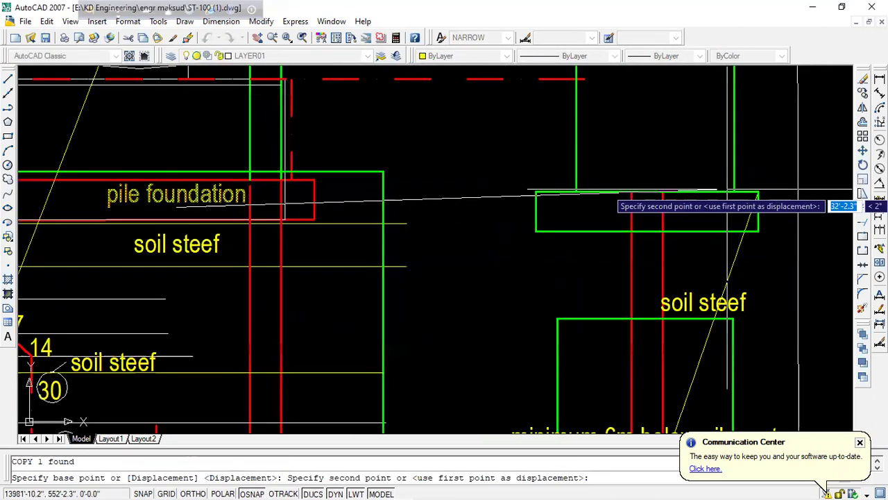
scroll(622, 187, "up", 1)
left_click(623, 184)
key("Escape")
- Edit the copied label to read 'pile cap' and save the drawing
left_click(625, 169)
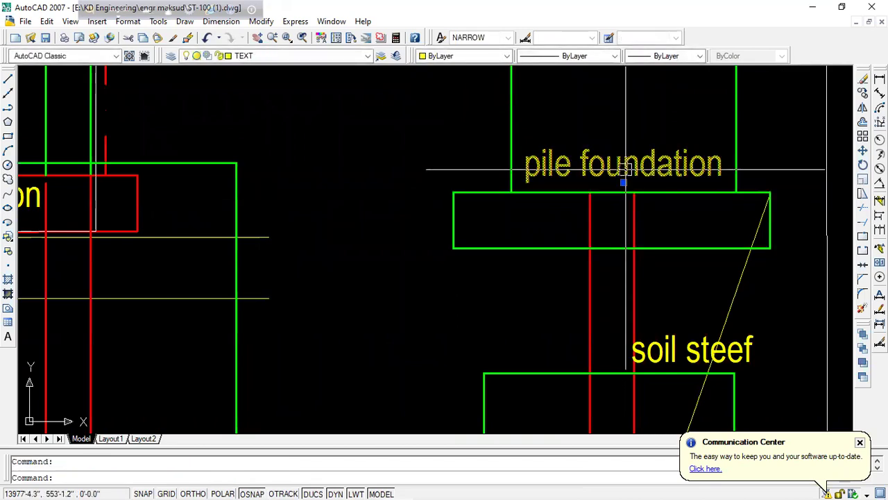
type("ed")
key("Return")
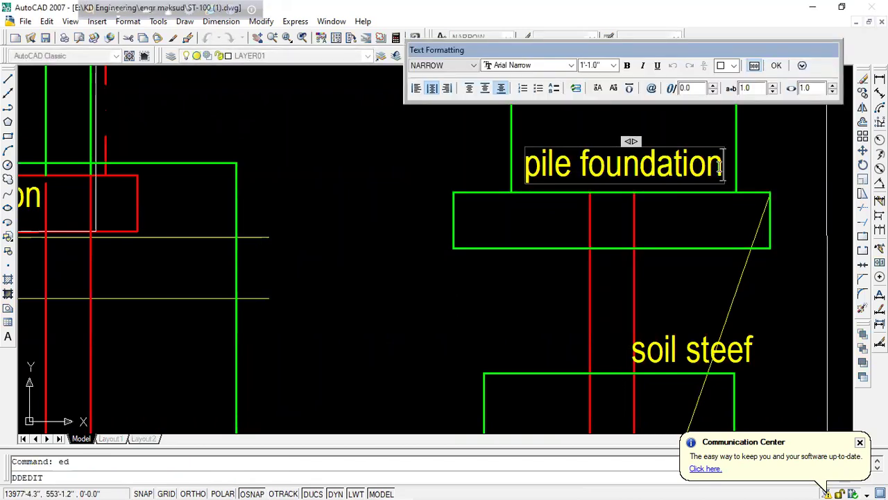
key("BackSpace")
key("BackSpace")
key("BackSpace")
key("BackSpace")
key("BackSpace")
key("BackSpace")
key("BackSpace")
key("BackSpace")
type("cap")
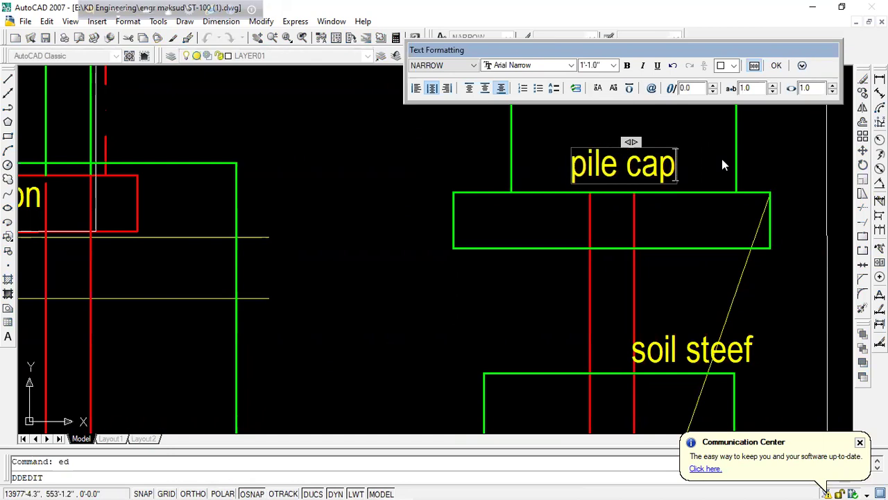
left_click(775, 65)
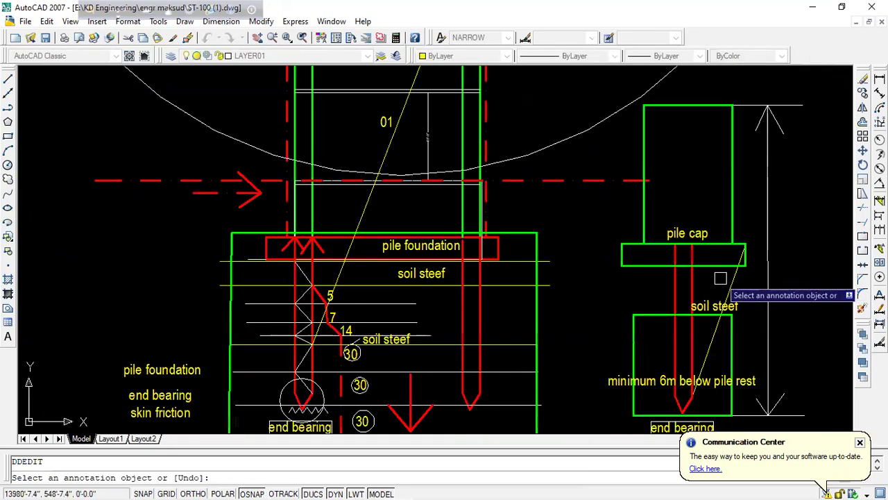
left_click(45, 38)
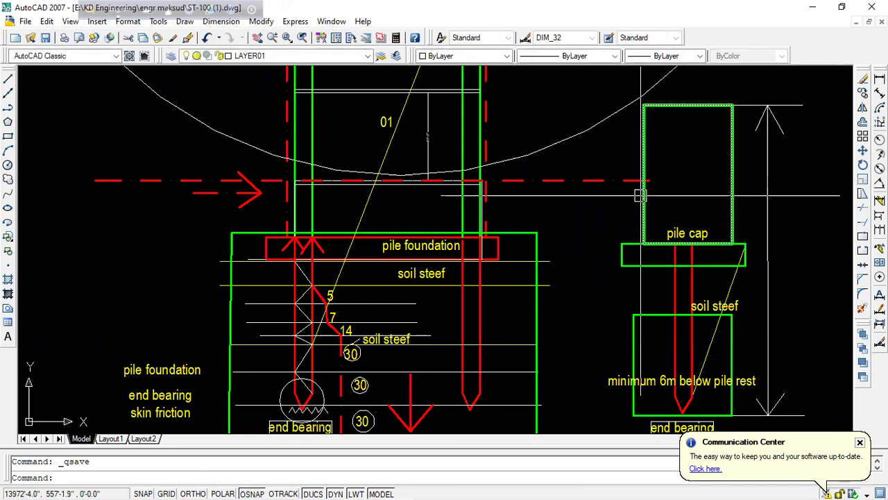
- Draw the first L-shaped bar down into the pile cap, bending left inside it
type("l")
key("Return")
key("Escape")
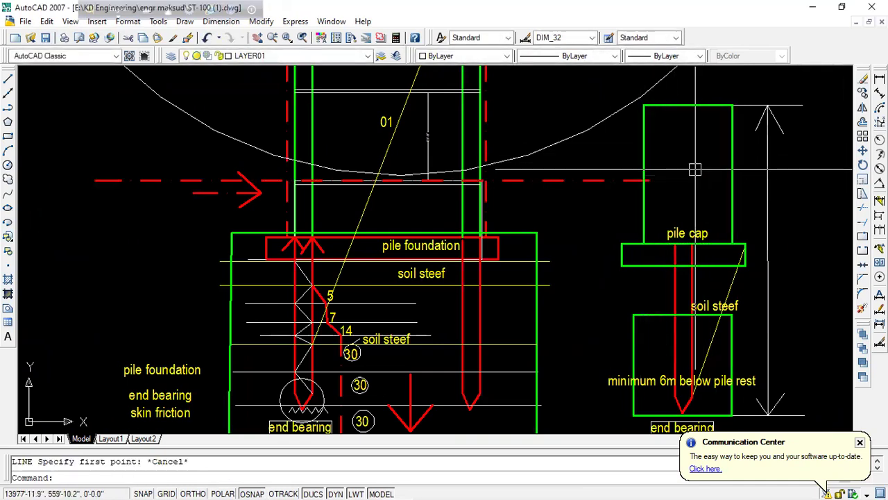
scroll(692, 236, "up", 3)
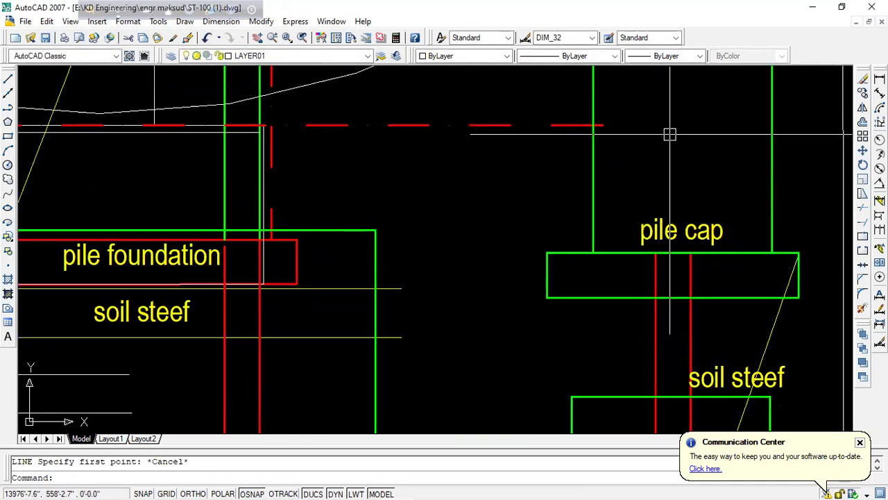
type("l")
key("Return")
left_click(665, 78)
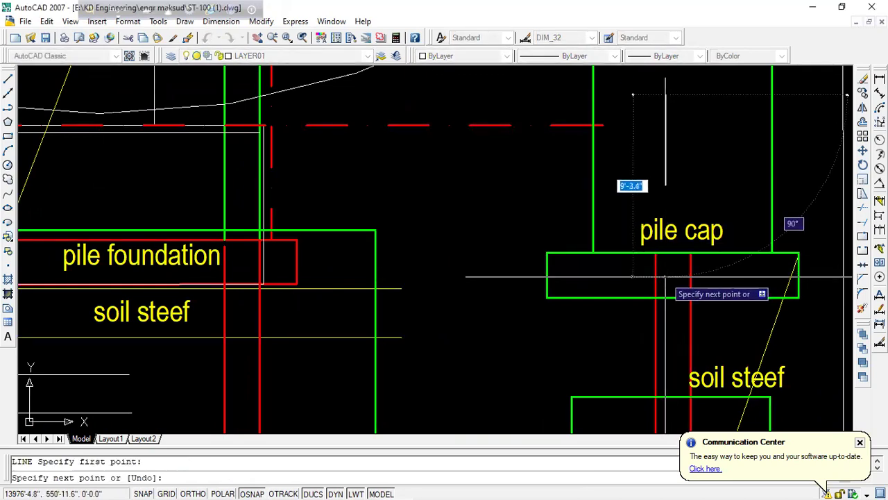
left_click(665, 278)
left_click(589, 280)
key("Escape")
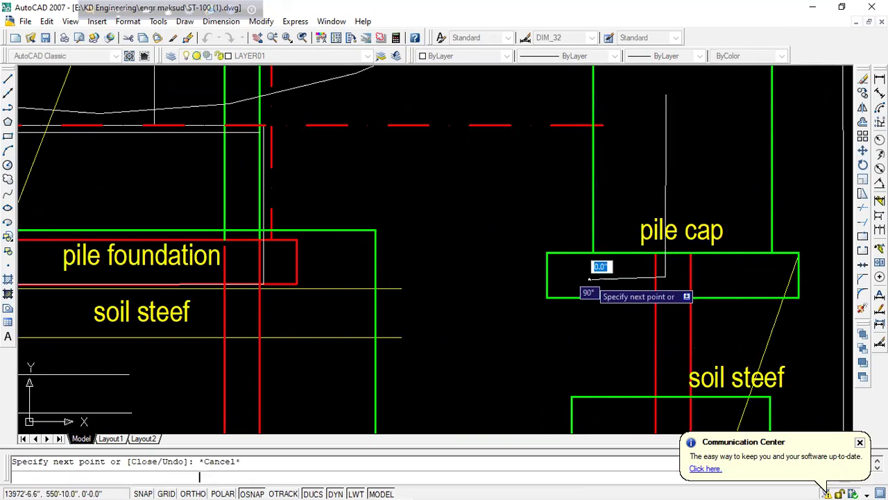
- Draw the second L-shaped bar down into the pile cap, bending right inside it
type("l")
key("Return")
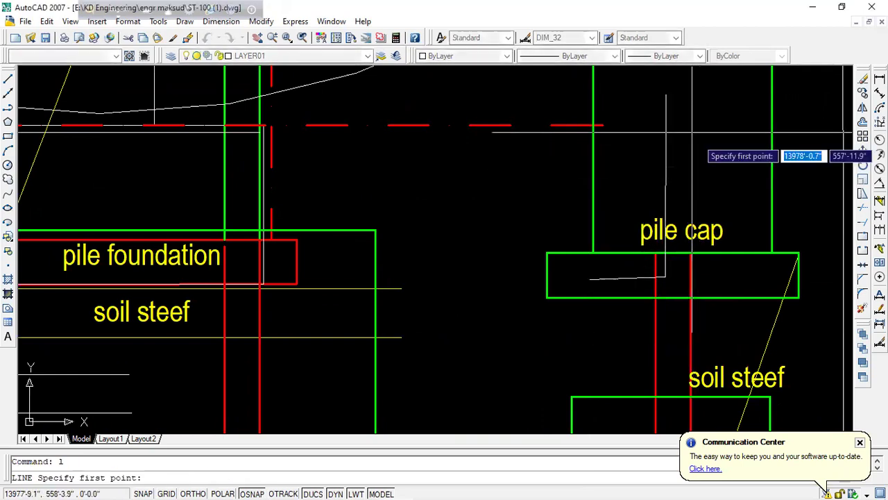
left_click(693, 98)
left_click(692, 278)
left_click(730, 279)
key("Escape")
- Match the bars' properties to the red pile foundation outline
scroll(647, 268, "down", 2)
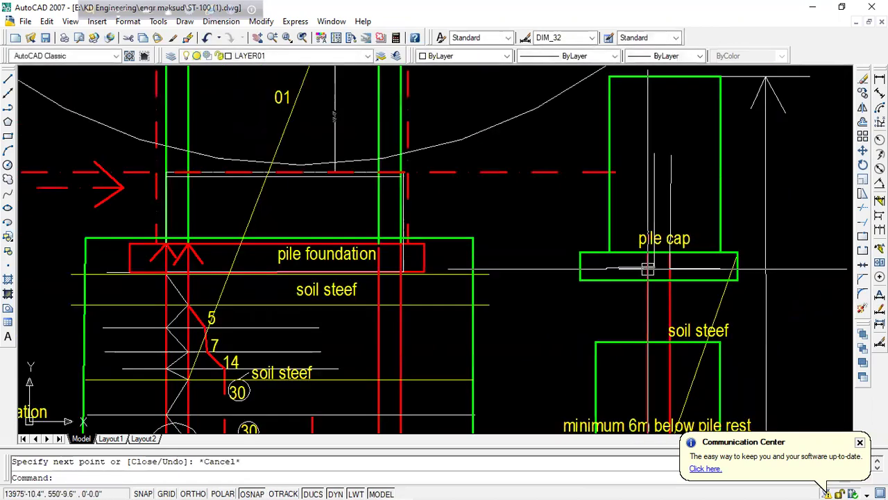
middle_click_drag(620, 187, 555, 134)
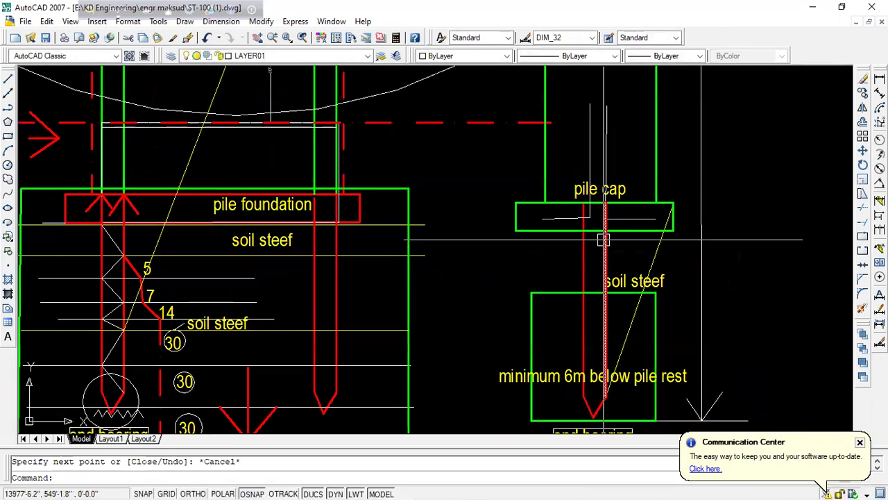
scroll(610, 230, "up", 2)
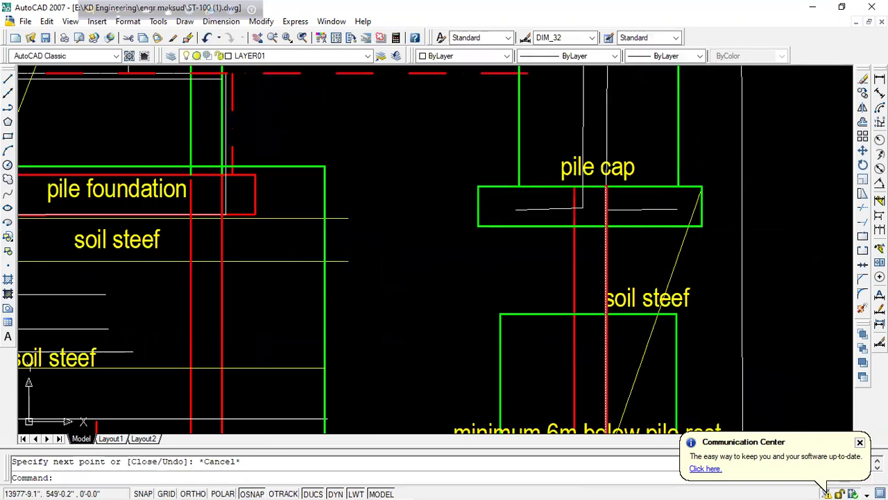
left_click(174, 39)
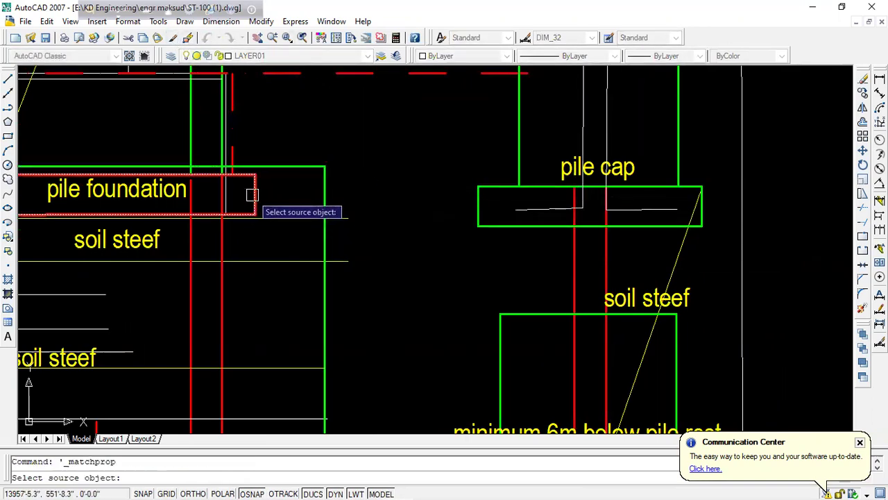
left_click(252, 195)
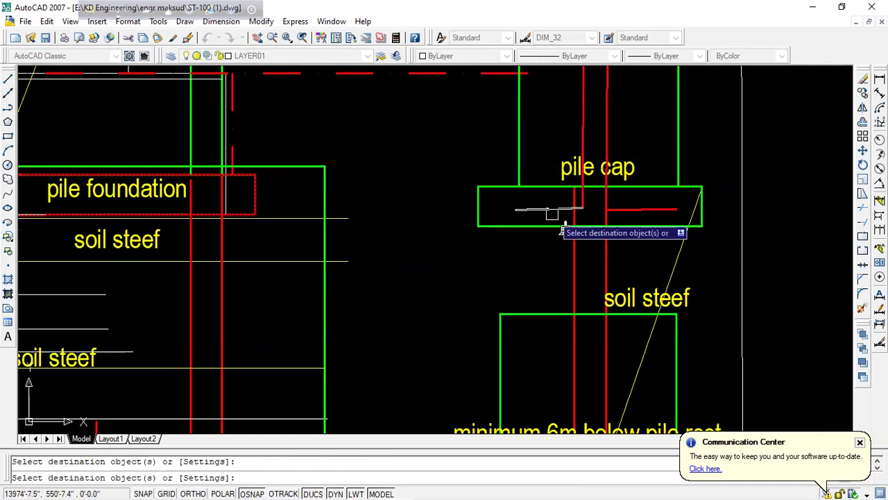
scroll(536, 243, "down", 3)
key("Escape")
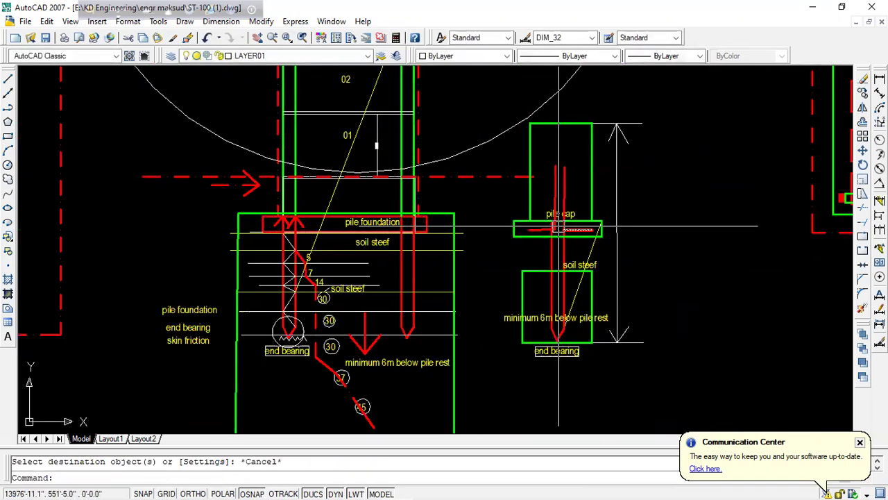
scroll(482, 232, "down", 2)
- Copy the red arrow and its text to the wind load spot beside the pile detail
scroll(409, 144, "down", 2)
scroll(409, 144, "up", 4)
left_click(458, 201)
left_click(387, 129)
type("cp")
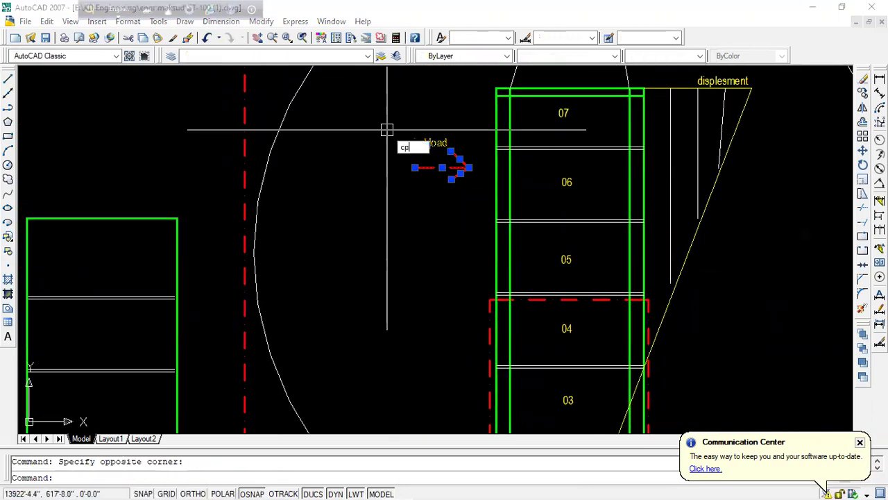
key("Return")
left_click(414, 167)
scroll(507, 267, "down", 3)
middle_click_drag(508, 268, 486, 208)
scroll(487, 206, "up", 3)
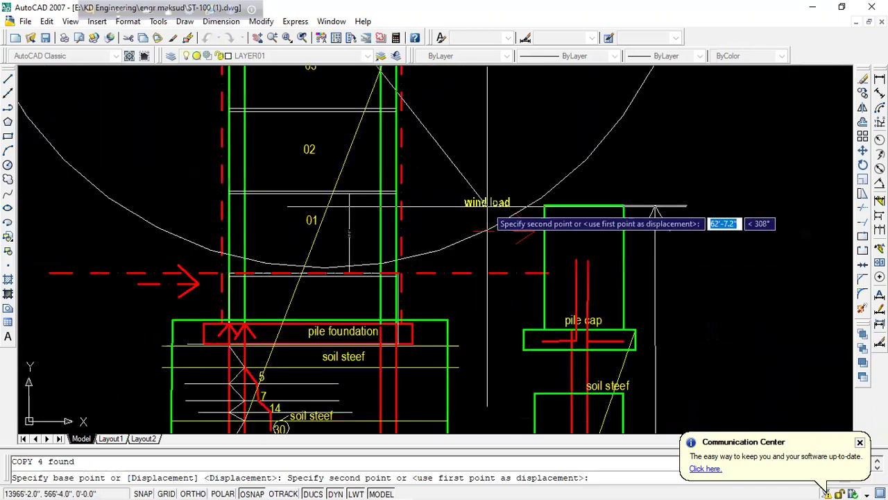
scroll(487, 206, "up", 2)
left_click(490, 229)
scroll(490, 229, "down", 2)
scroll(596, 190, "up", 2)
key("Escape")
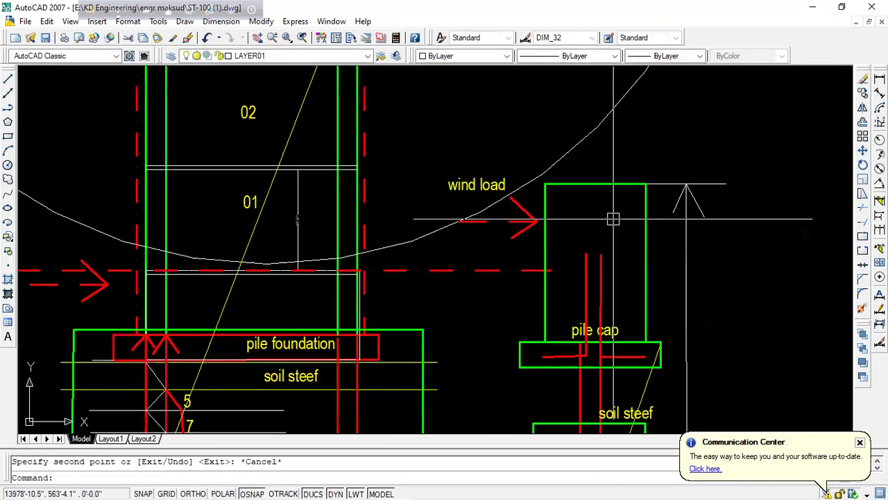
- Stretch the tops of both red pile lines upward toward the top of the detail
middle_click_drag(622, 221, 600, 192)
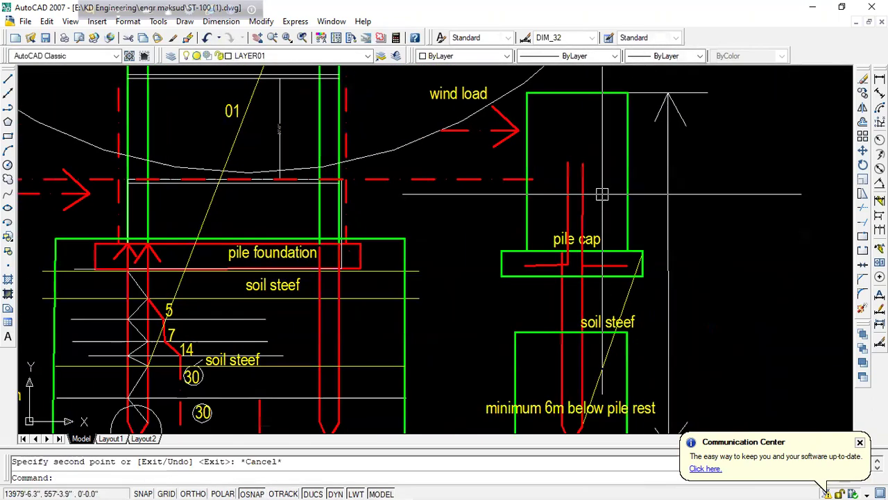
left_click(583, 170)
left_click(583, 170)
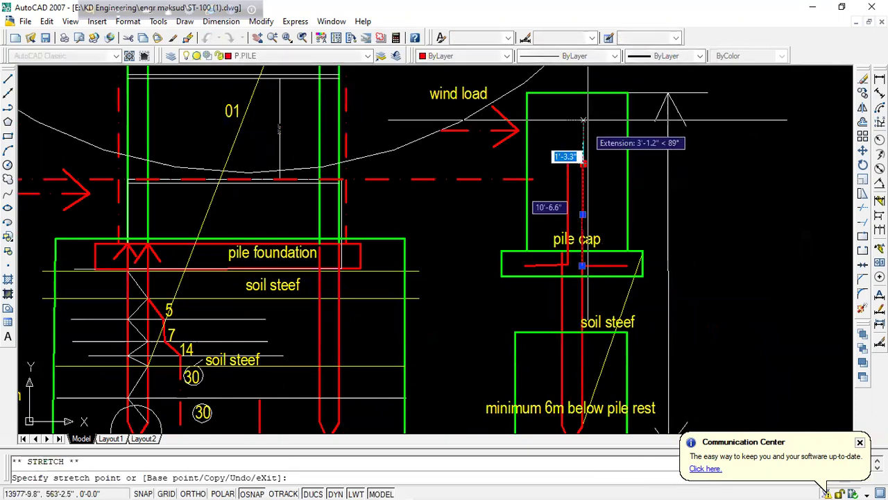
left_click(583, 105)
key("Escape")
left_click(567, 179)
left_click(567, 163)
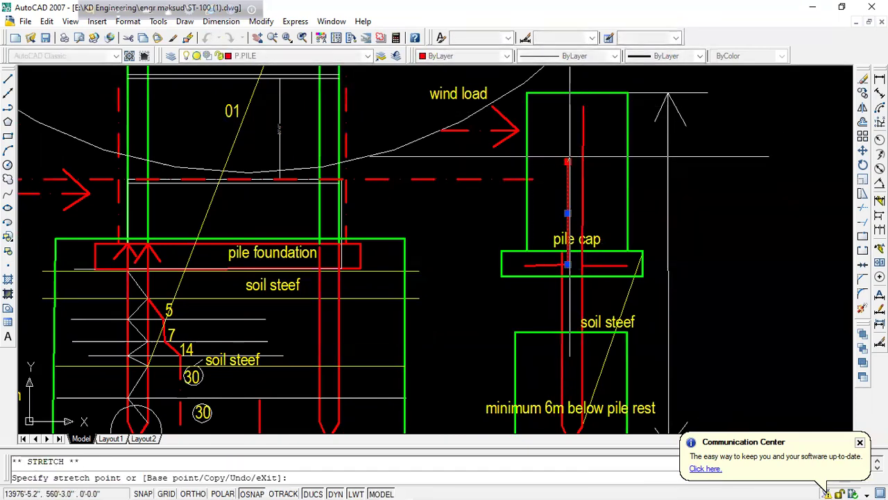
left_click(570, 104)
key("Escape")
- Delete the large curved arc
scroll(528, 210, "down", 3)
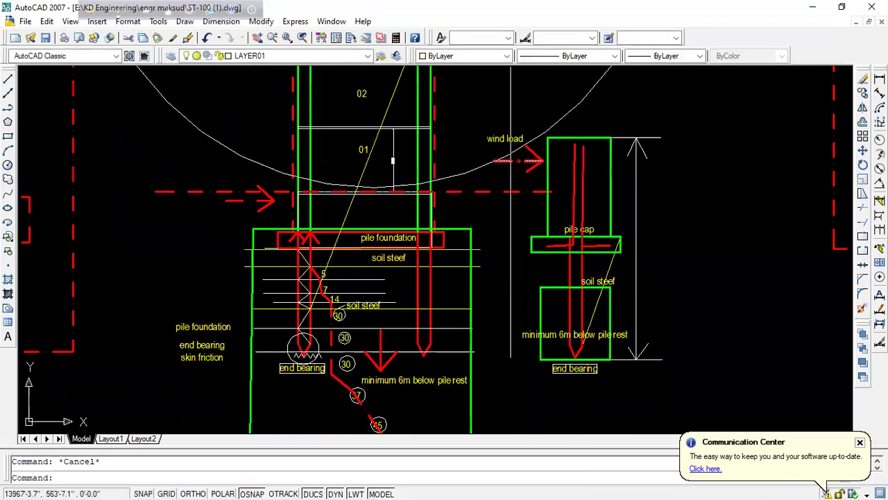
scroll(515, 172, "up", 2)
key("Delete")
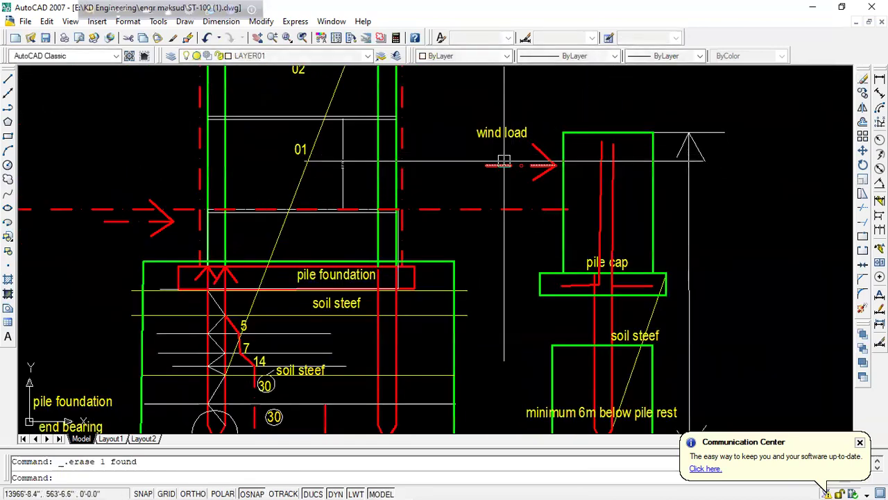
scroll(503, 139, "down", 3)
scroll(541, 281, "up", 2)
scroll(543, 287, "up", 2)
- Copy the wind load label to the right of the pile
scroll(544, 287, "down", 5)
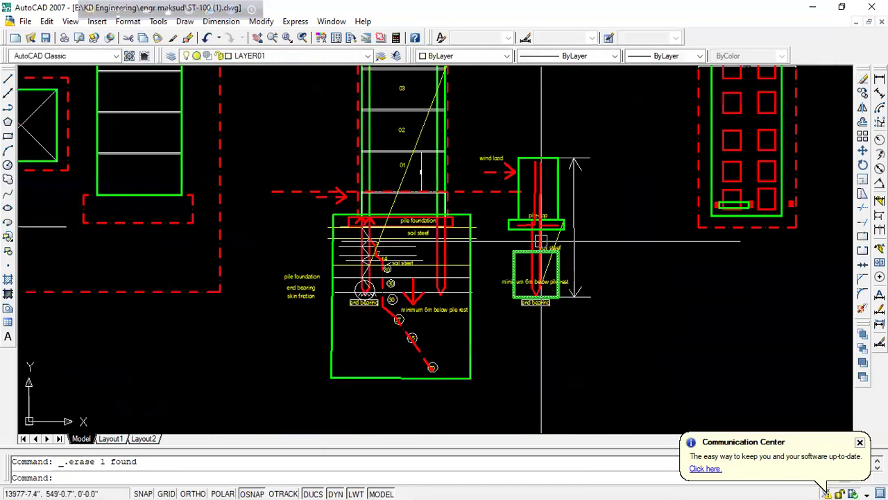
scroll(505, 204, "up", 2)
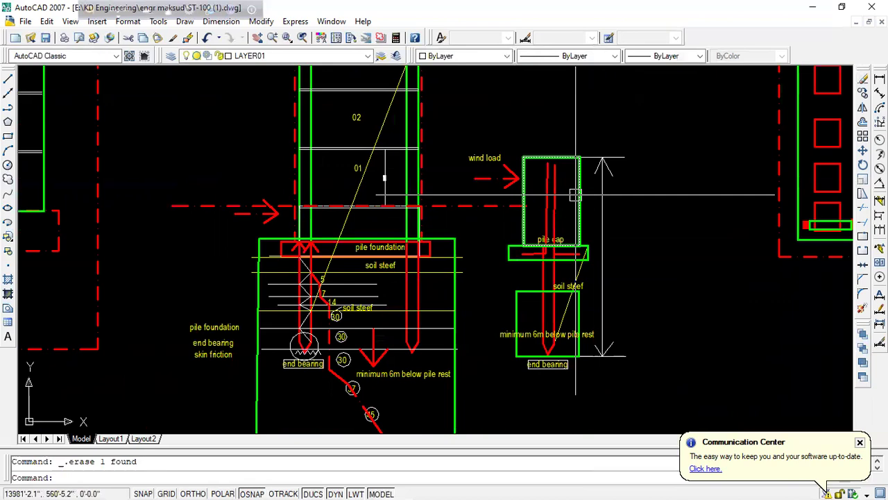
scroll(387, 235, "up", 1)
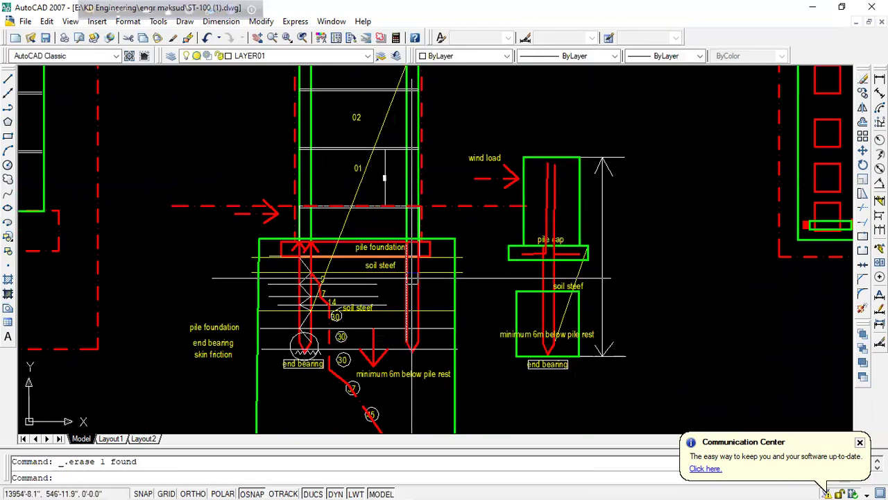
scroll(386, 235, "up", 1)
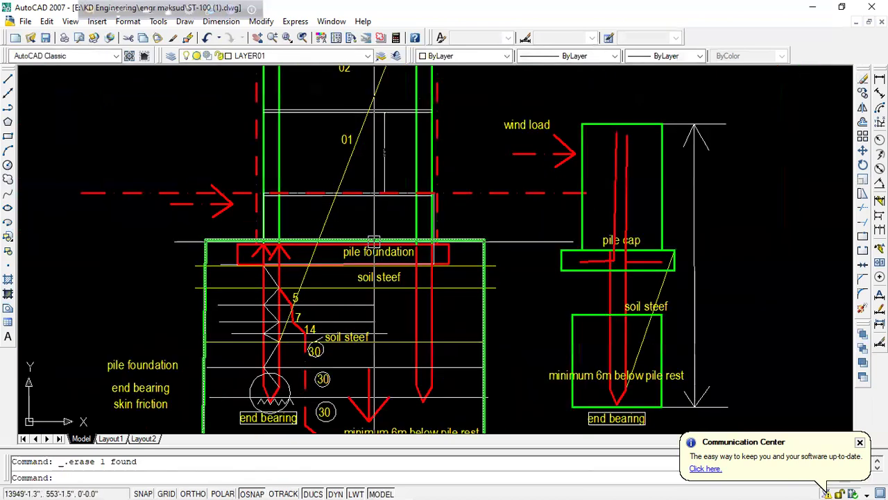
left_click(514, 127)
type("co")
key("Return")
left_click(505, 129)
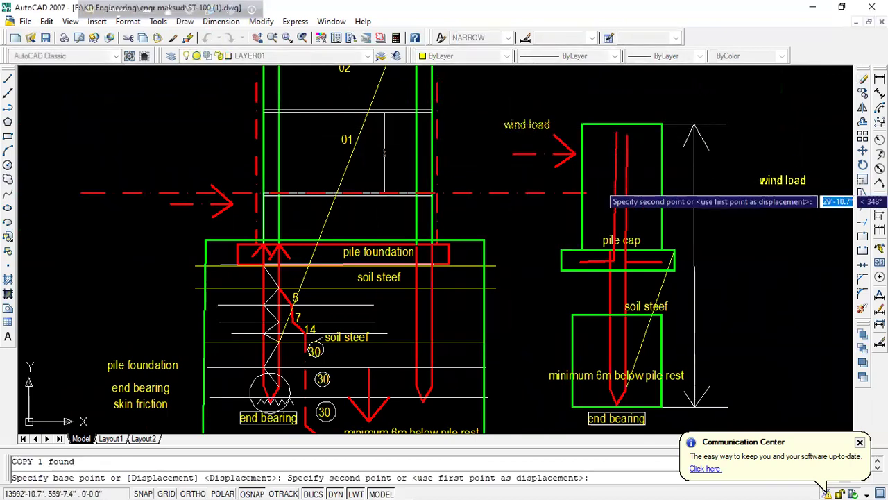
scroll(718, 172, "up", 2)
left_click(720, 173)
key("Escape")
- Edit the copied label to read 'self load'
left_click(720, 174)
type("ed")
key("Return")
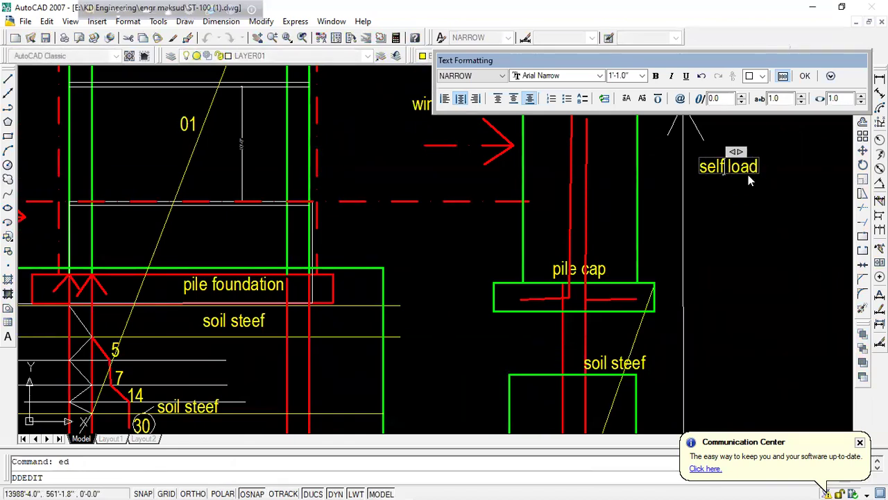
left_click(749, 215)
key("Escape")
- Move the self load label inside the pile beside the red line
middle_click_drag(729, 172, 716, 177)
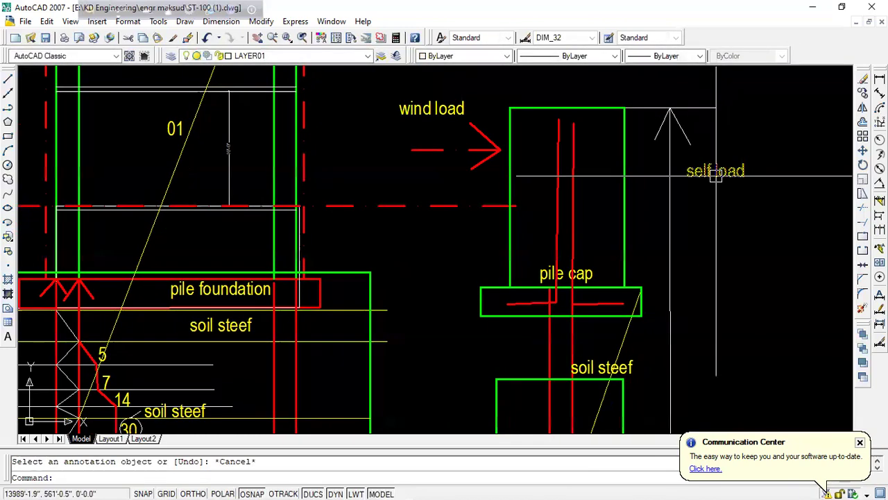
left_click(716, 175)
type("m")
key("Return")
left_click(779, 257)
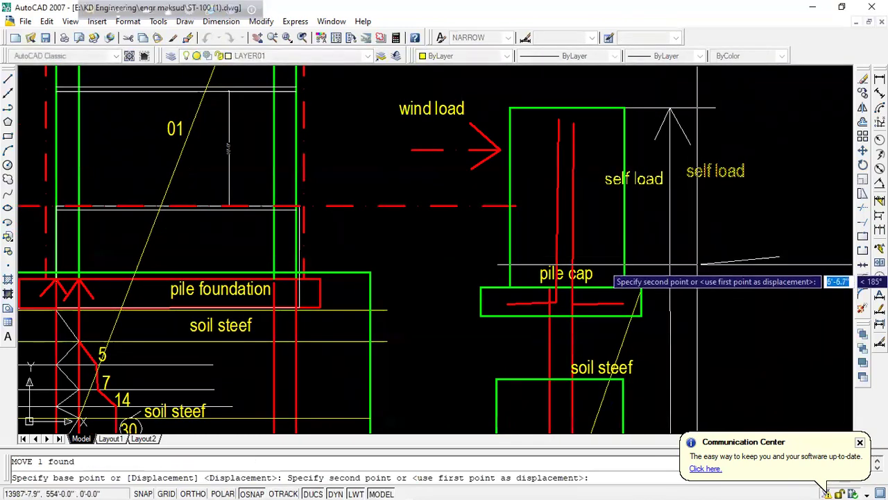
left_click(670, 231)
scroll(669, 231, "down", 4)
scroll(702, 240, "up", 4)
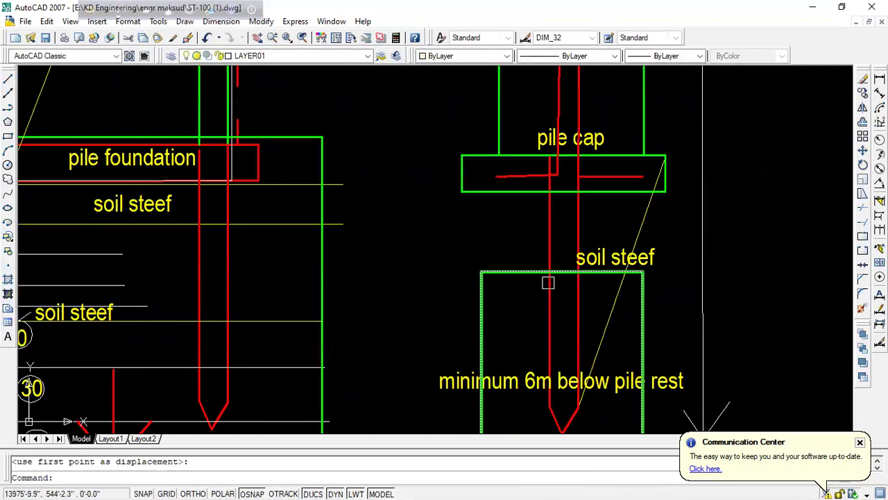
scroll(569, 275, "down", 1)
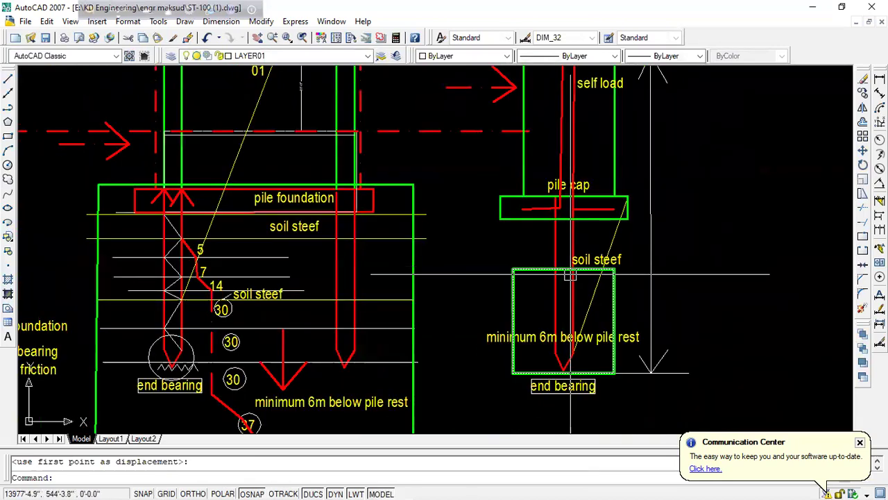
middle_click_drag(569, 275, 562, 343)
- Make the yellow diagonal line by the pile cap red dashed via Match Properties
left_click(603, 306)
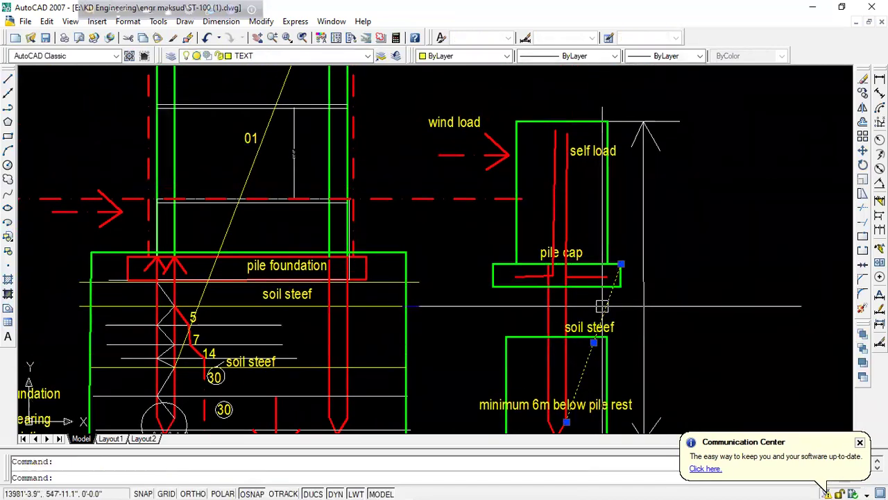
key("Escape")
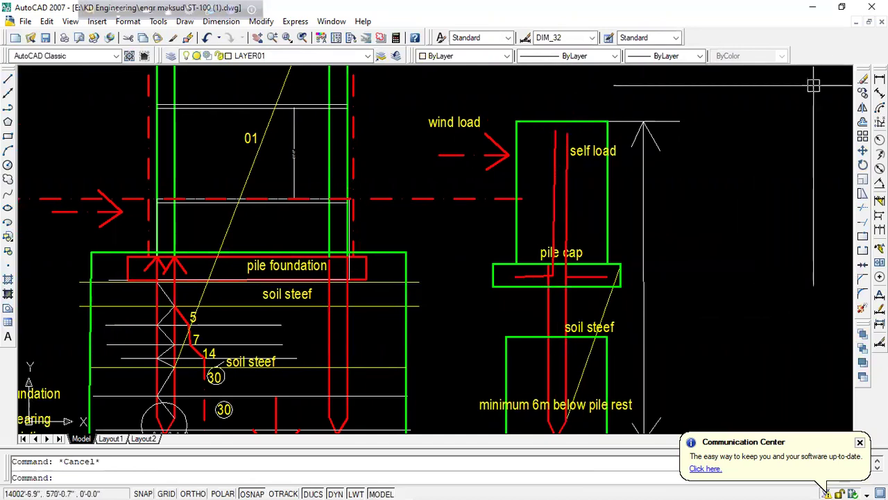
left_click(172, 39)
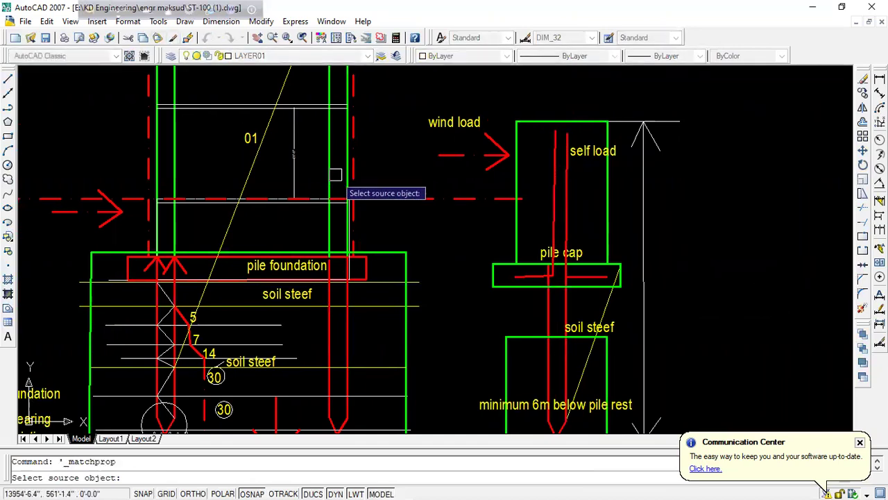
left_click(406, 198)
left_click(608, 321)
key("Escape")
- Stretch the dashed diagonal's top end up to the dimension top
middle_click_drag(666, 280, 668, 208)
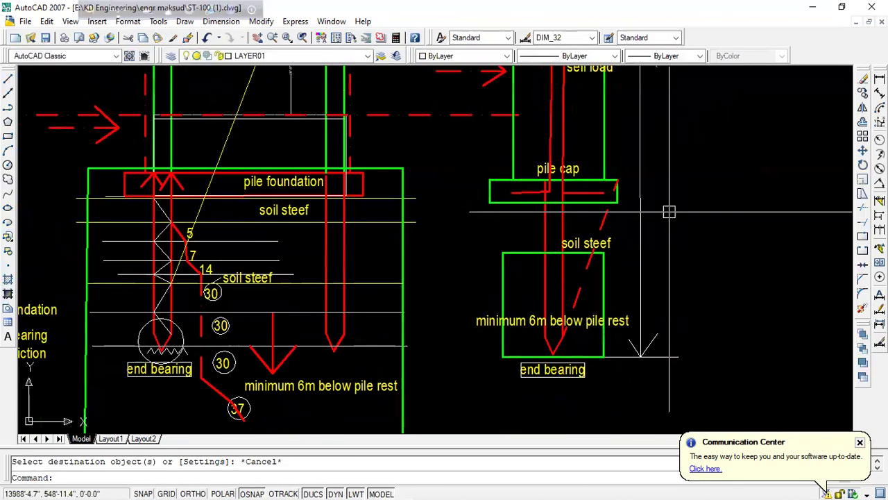
scroll(648, 238, "down", 2)
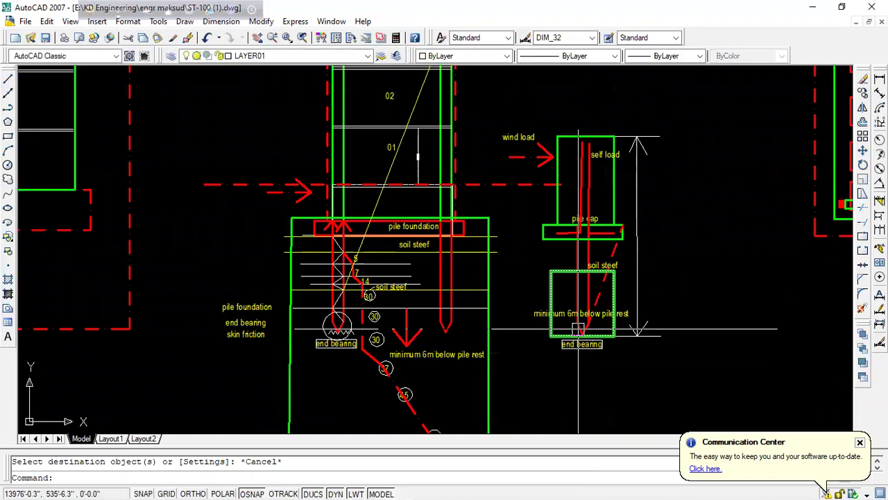
scroll(600, 287, "up", 2)
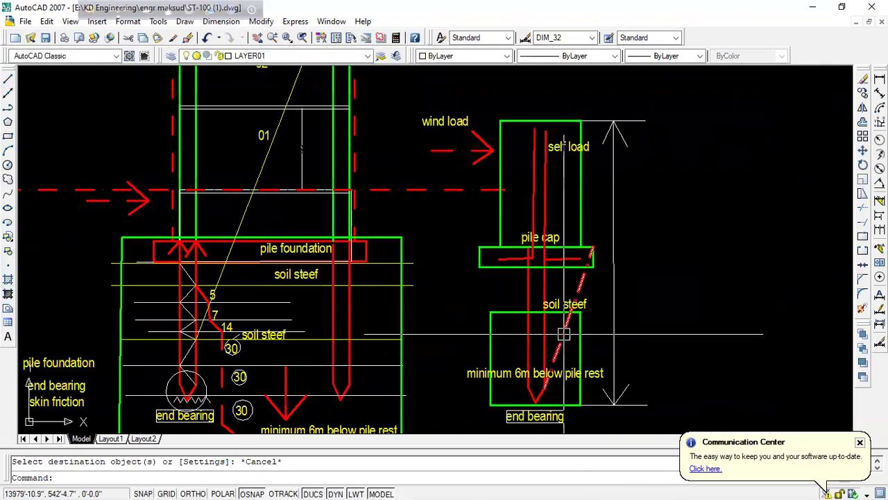
left_click(564, 334)
left_click(592, 246)
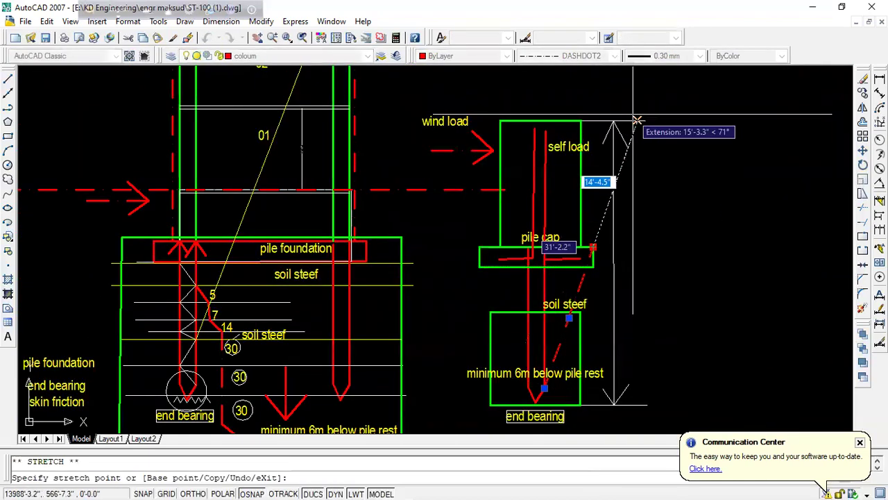
left_click(645, 120)
key("Escape")
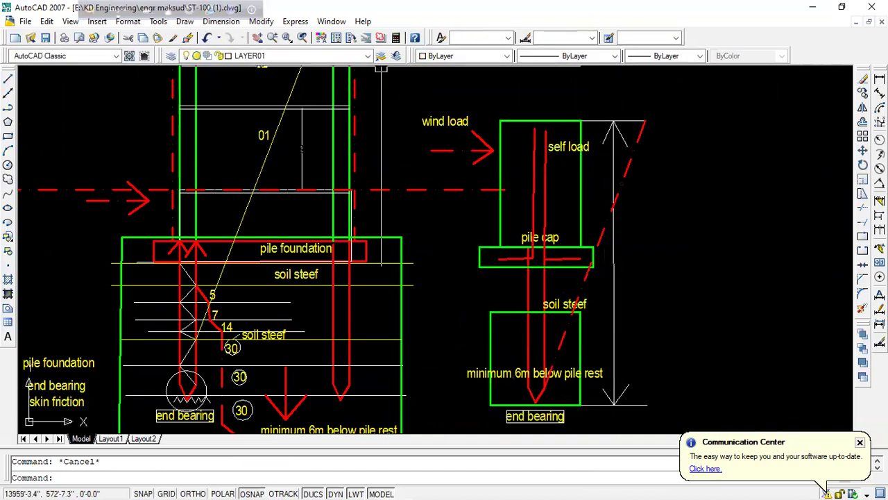
- Turn the dashed diagonal back into a thin yellow line matching a soil line
left_click(187, 38)
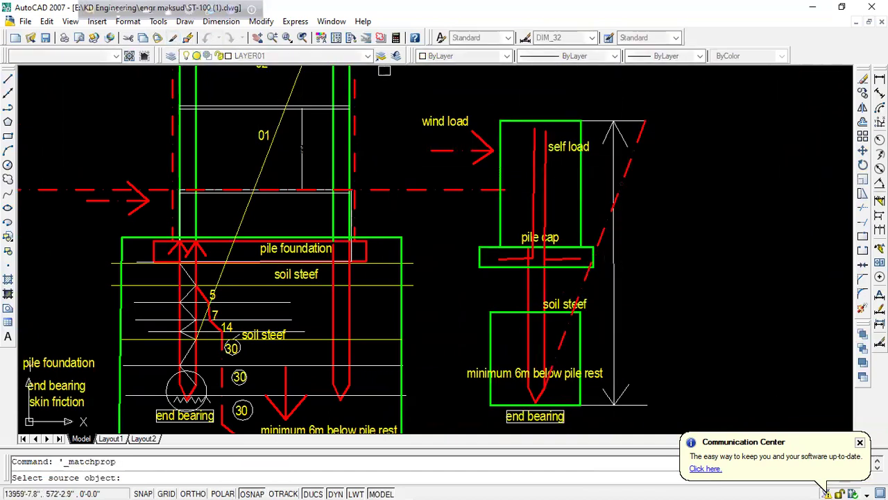
left_click(388, 263)
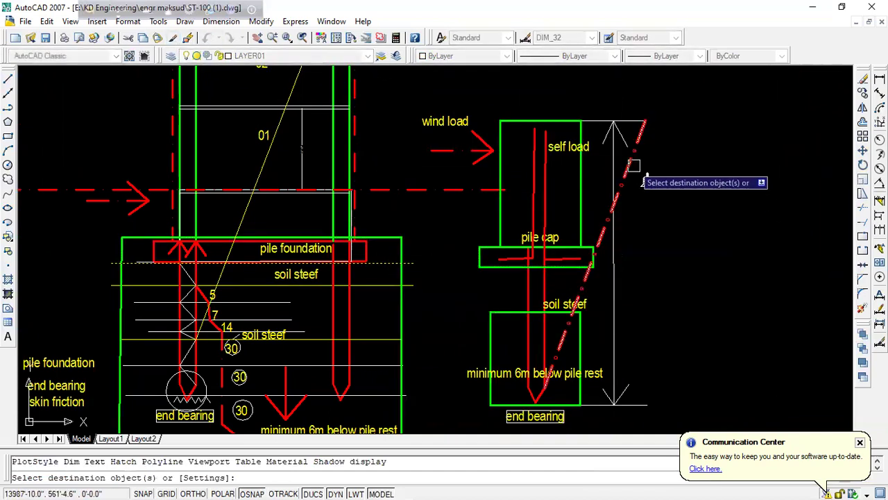
left_click(634, 126)
key("Escape")
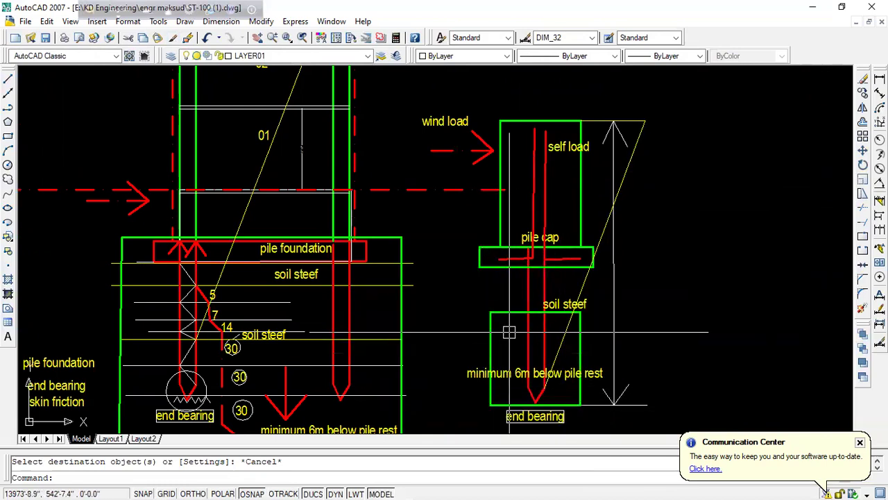
- Start repositioning the yellow diagonal's bottom end, then cancel the stretch
middle_click_drag(551, 323, 533, 259)
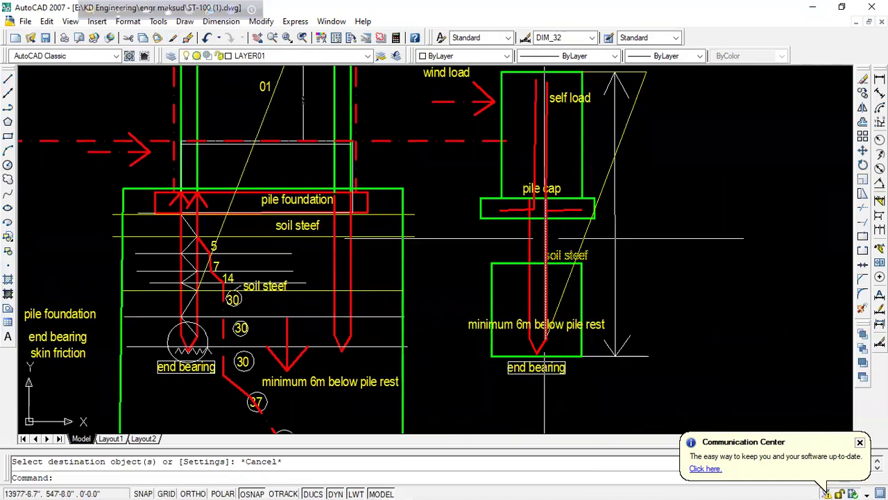
scroll(544, 238, "down", 1)
left_click(570, 238)
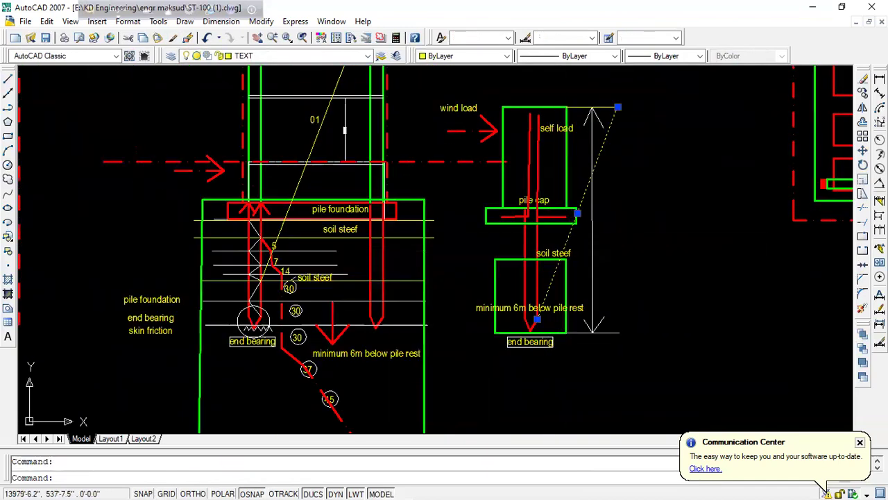
left_click(540, 318)
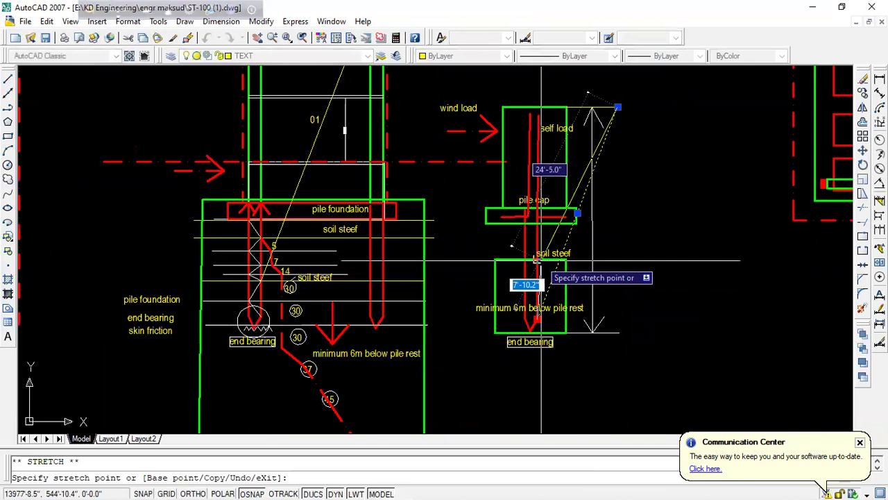
key("Escape")
key("Escape")
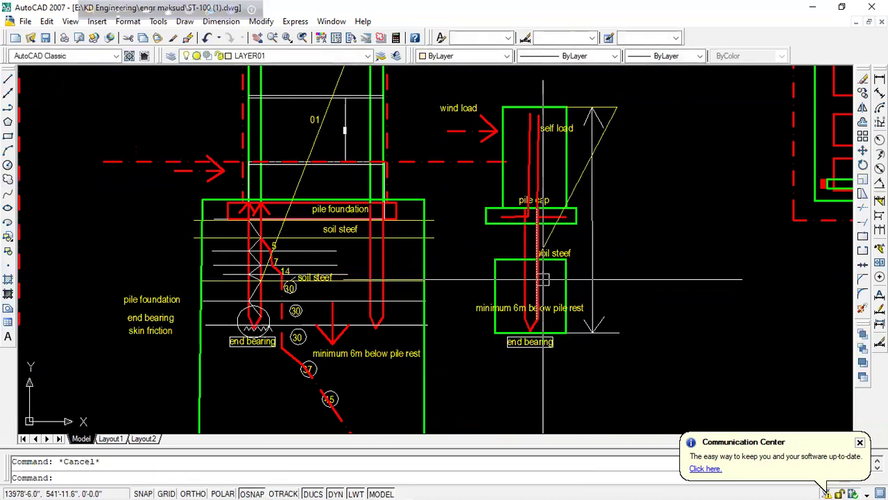
- Select both red pile lines in the detail for copying
scroll(531, 239, "up", 3)
scroll(542, 267, "down", 2)
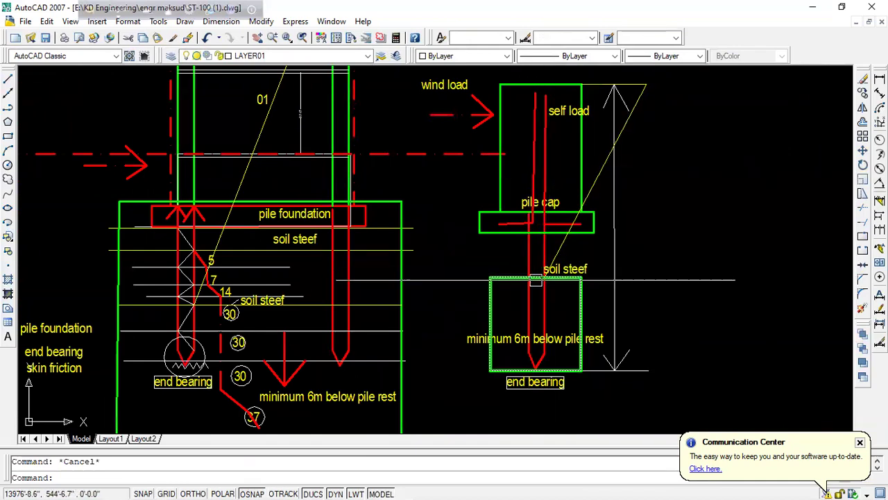
scroll(535, 368, "up", 2)
left_click(534, 358)
left_click(531, 358)
type("v")
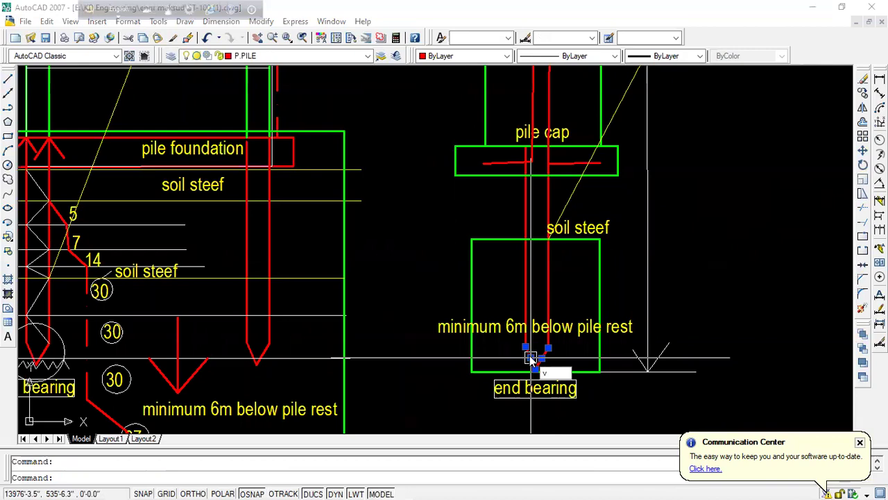
type("v")
type("o")
- Copy the two red pile lines from the pile tip up to soil steef level
key("Return")
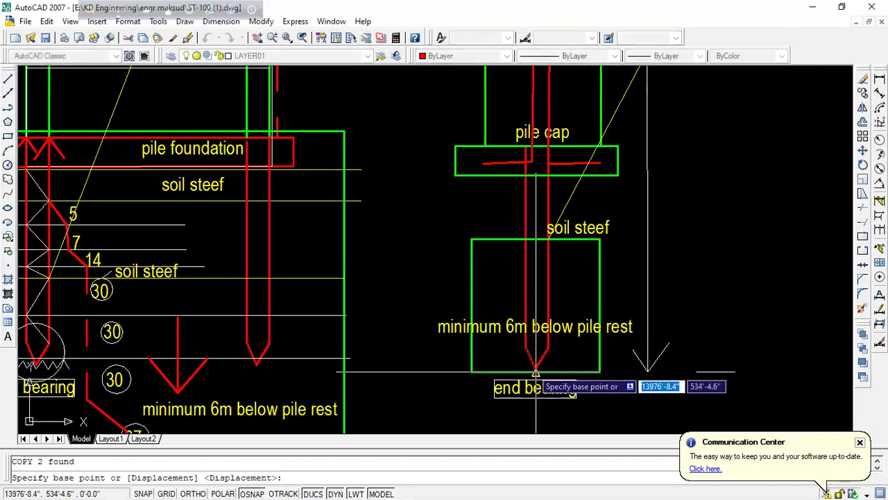
left_click(535, 370)
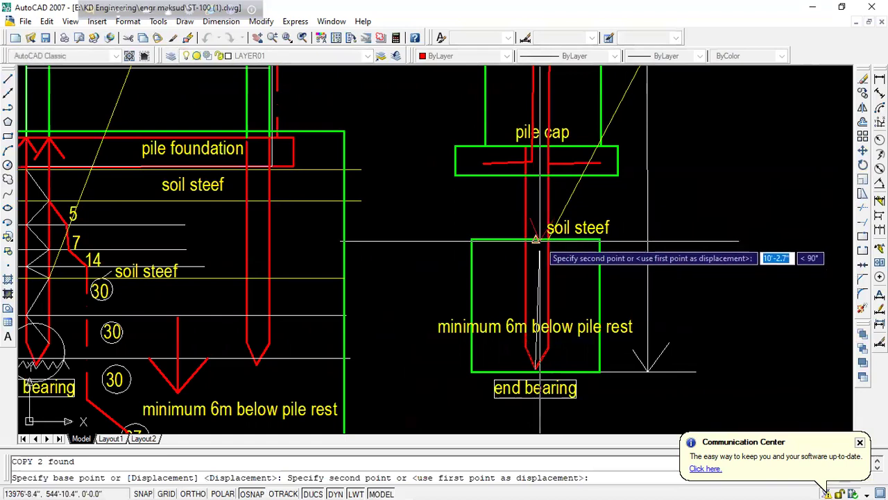
left_click(536, 239)
key("Escape")
scroll(573, 232, "up", 3)
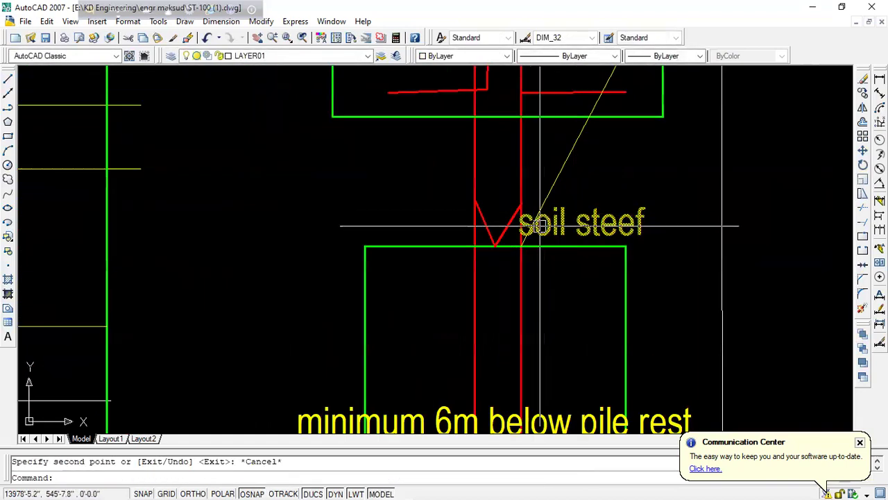
scroll(540, 226, "down", 2)
scroll(537, 258, "down", 2)
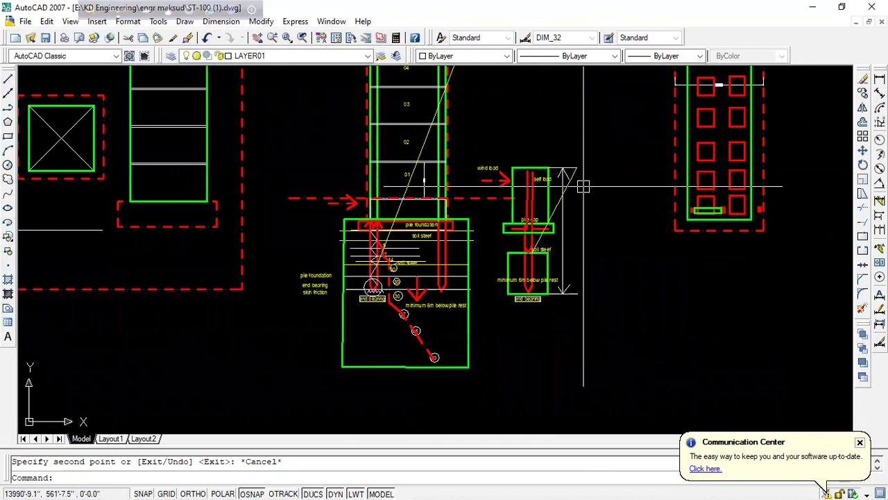
scroll(552, 250, "up", 3)
- Stretch the yellow diagonal's lower end down to end bearing level
left_click(524, 240)
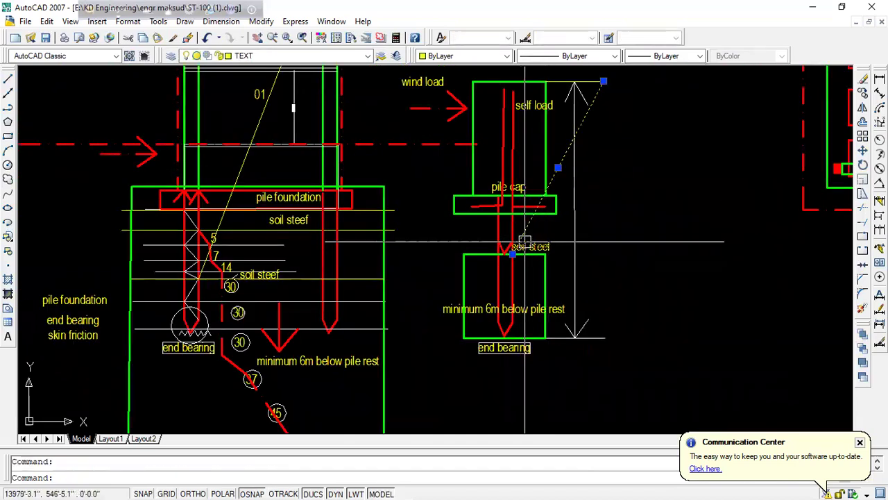
left_click(512, 254)
left_click(505, 335)
key("Escape")
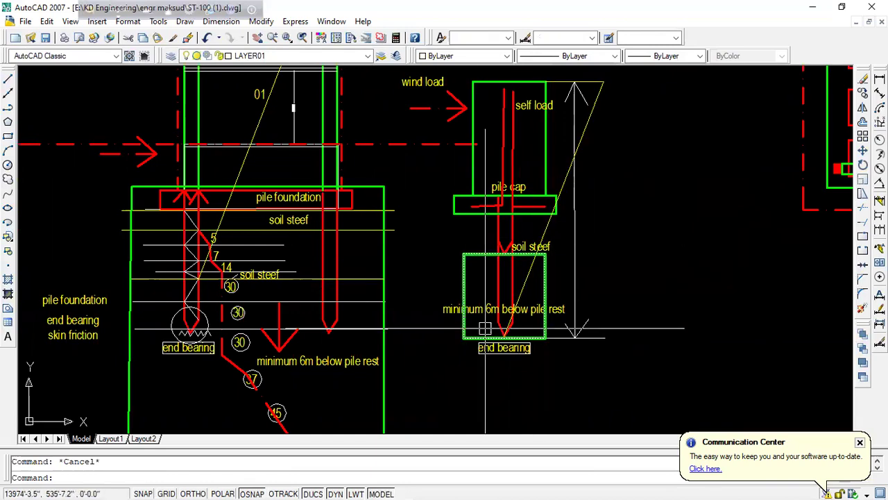
- Delete the red V-shaped copy at soil steef
scroll(510, 217, "up", 5)
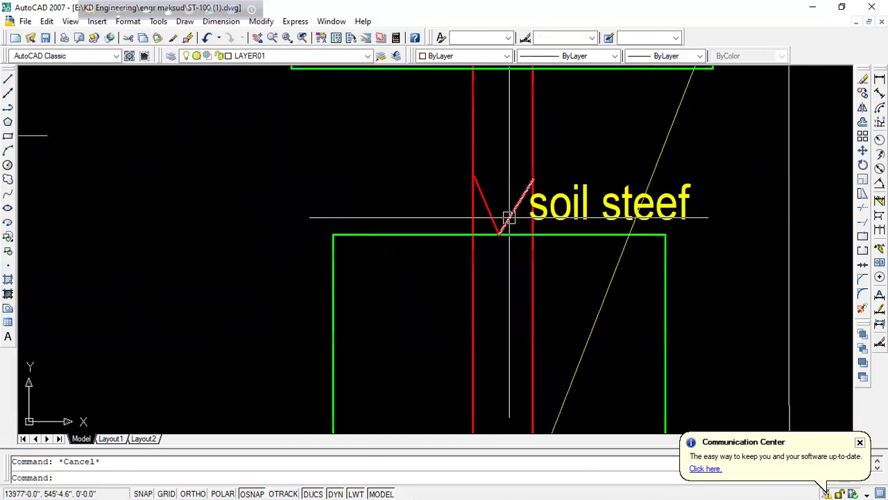
left_click(509, 217)
key("Delete")
scroll(492, 215, "down", 5)
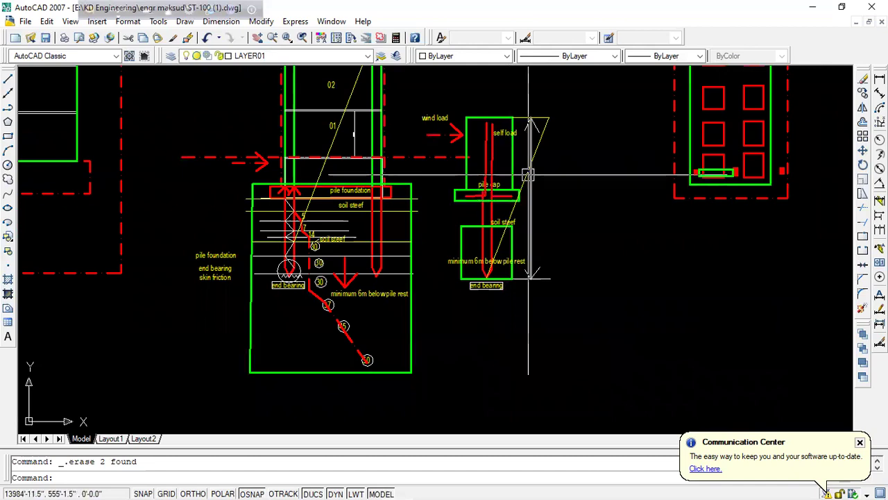
- Draw a rectangle framing the detail from above wind load to below end bearing
type("rec")
key("Return")
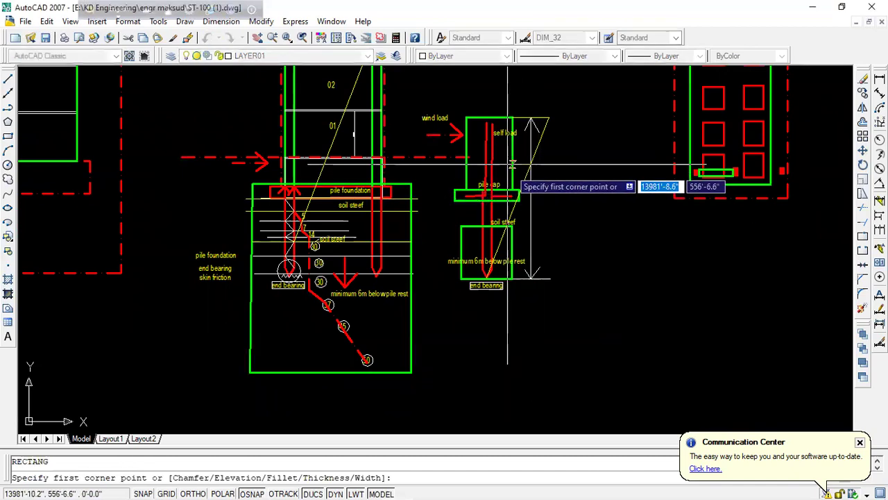
left_click(455, 93)
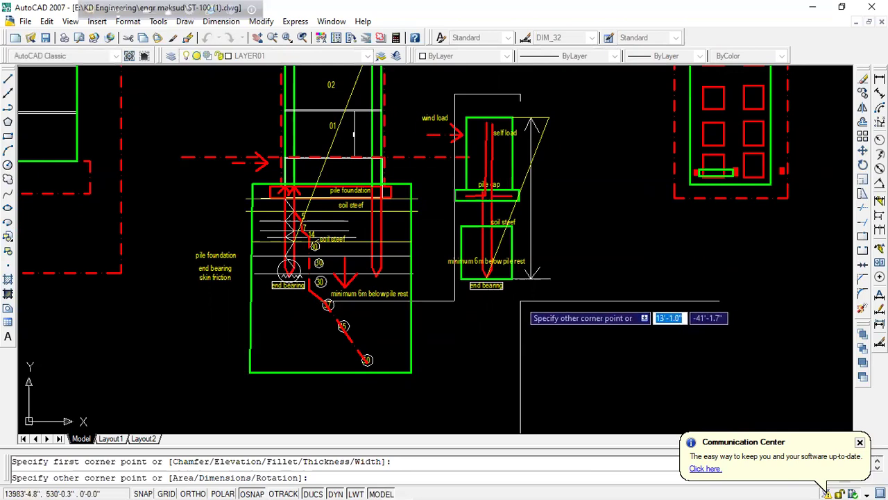
left_click(520, 301)
- Make the frame yellow by matching a yellow line, then save the drawing
left_click(173, 38)
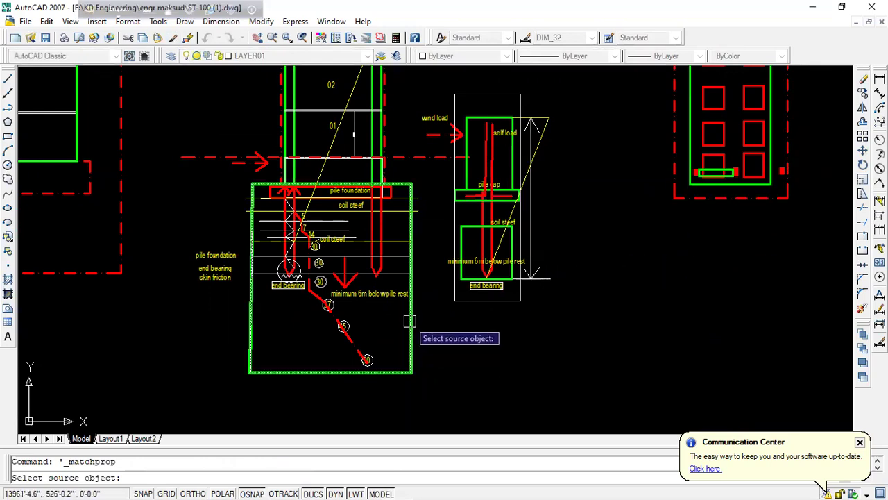
scroll(392, 244, "up", 2)
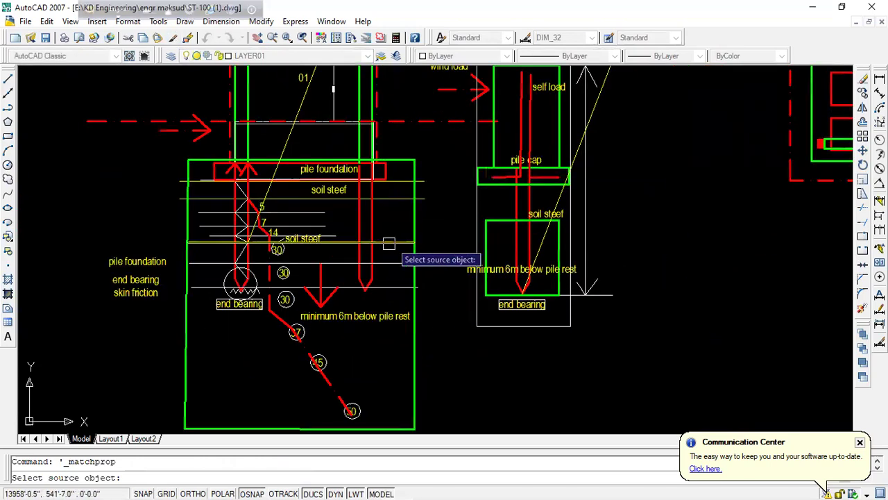
left_click(394, 243)
scroll(498, 339, "down", 2)
key("Escape")
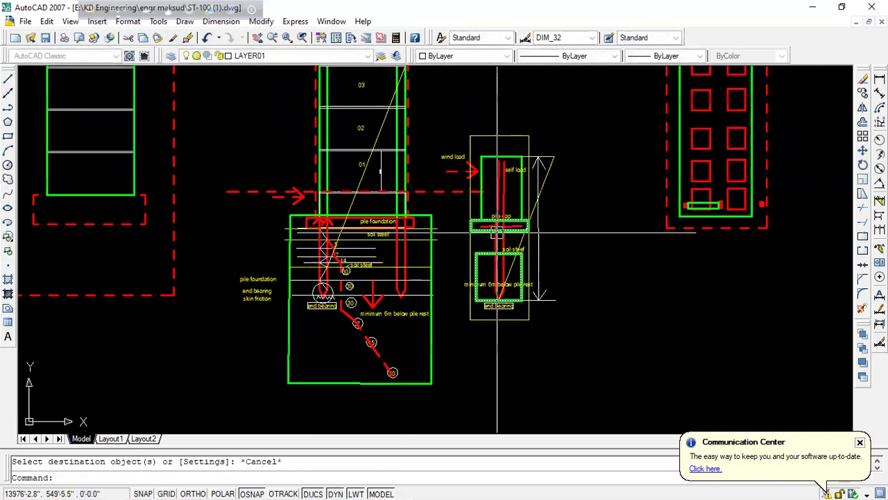
scroll(509, 235, "up", 2)
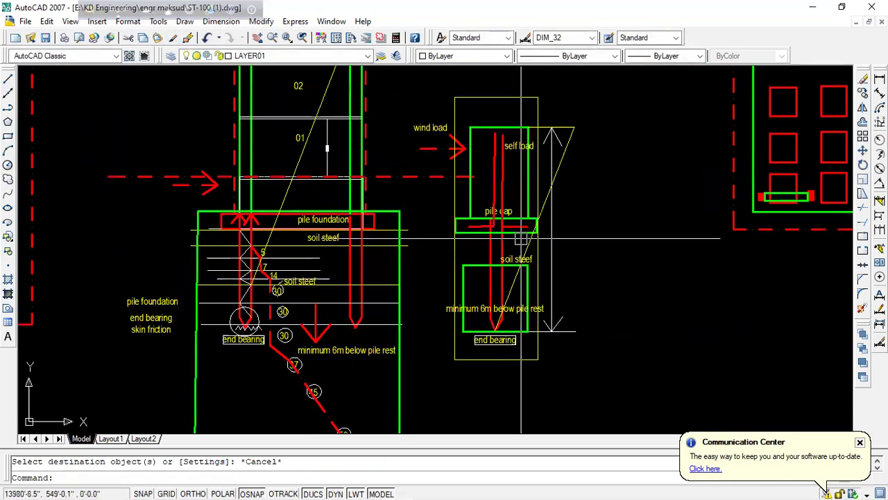
left_click(45, 37)
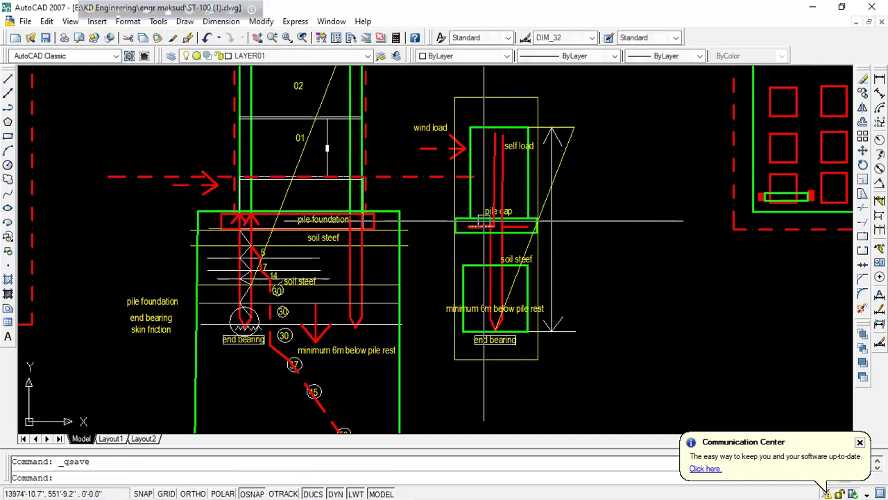
scroll(542, 238, "down", 2)
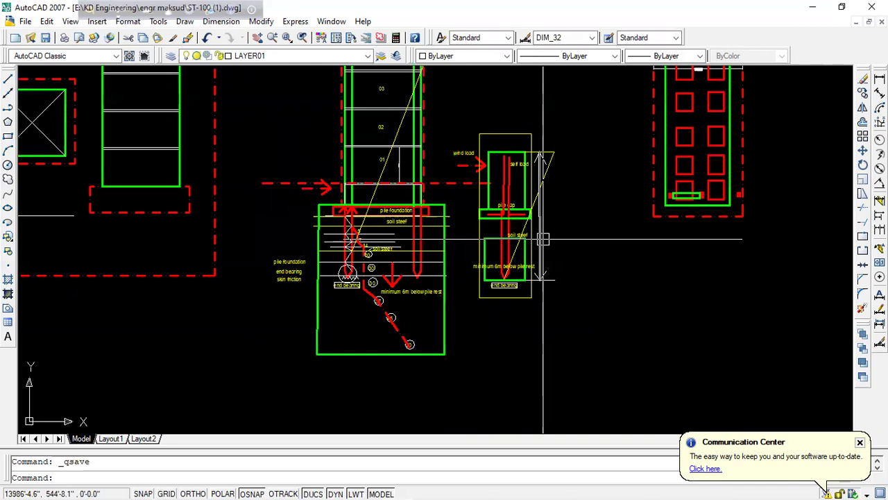
scroll(528, 208, "up", 3)
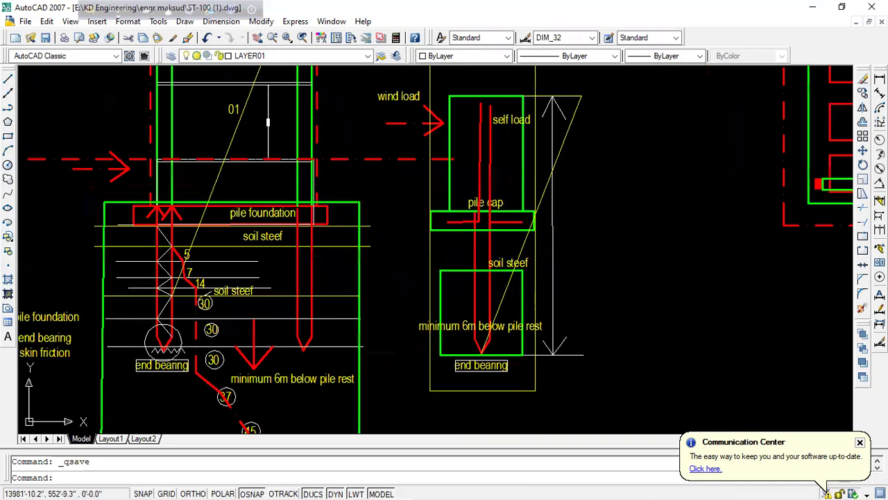